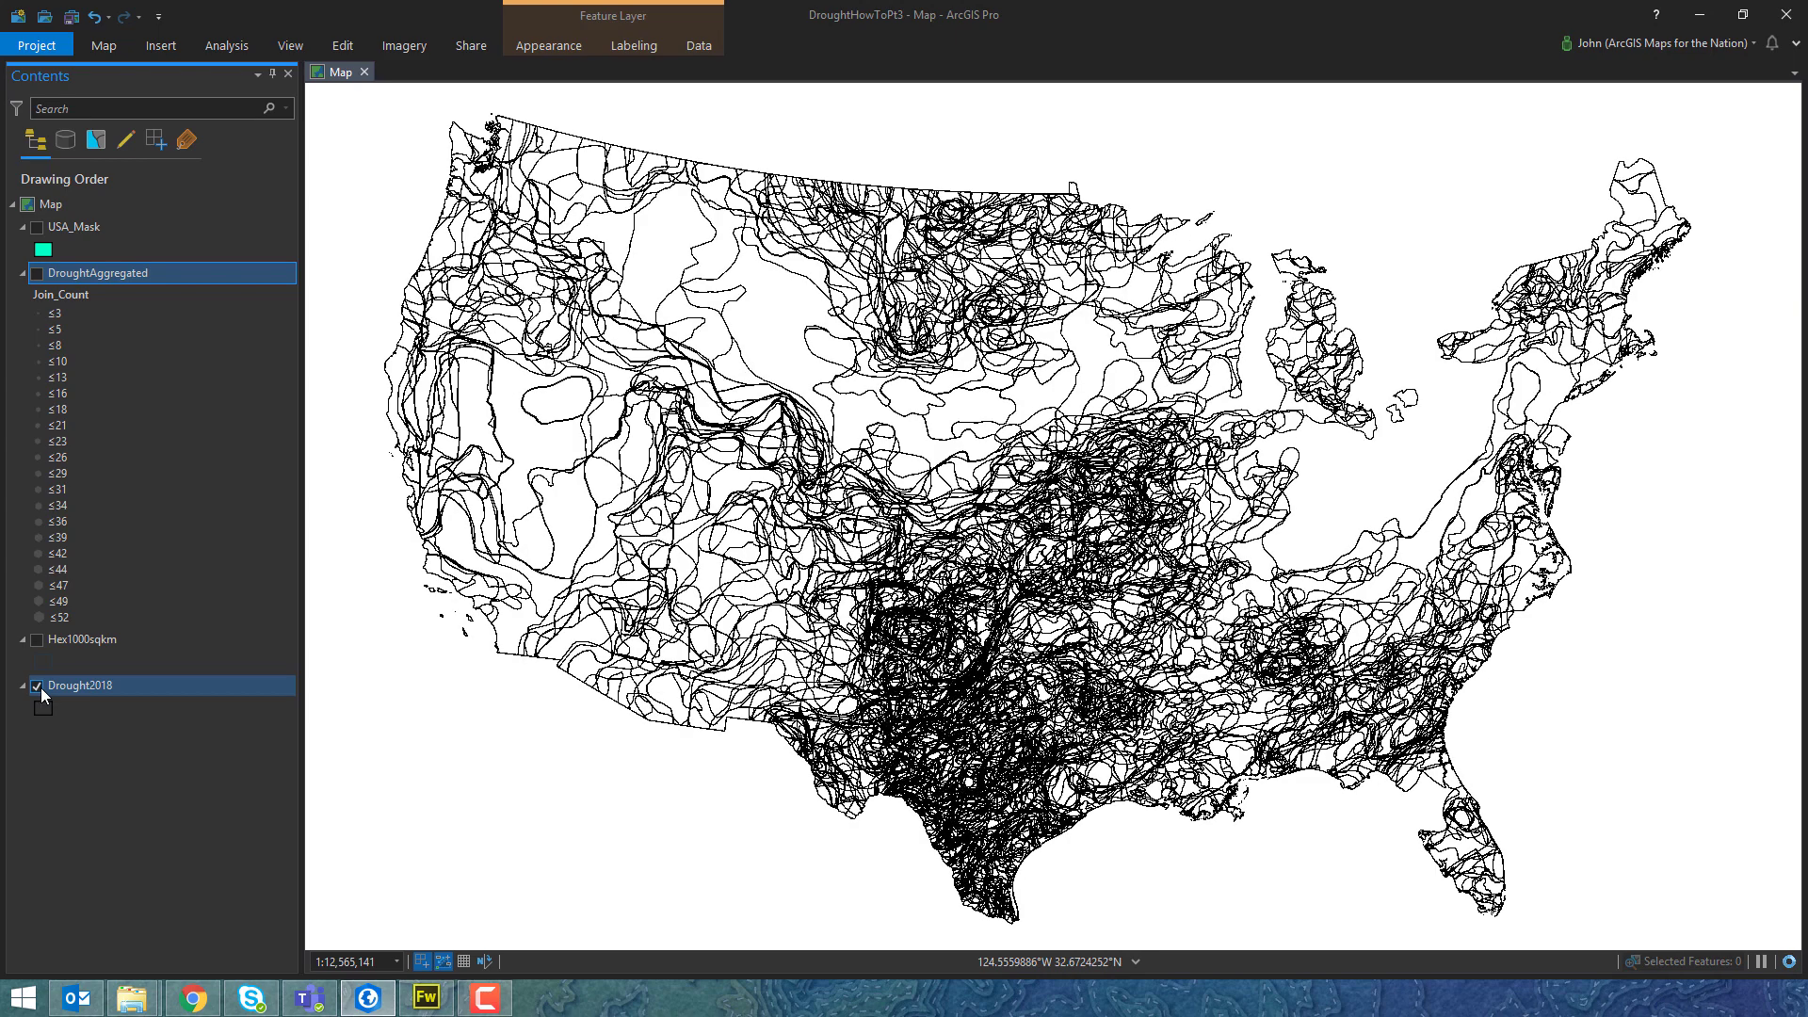
Turn off the Drought2018 and Hex1000sqkm layers and turn on DroughtAggregated to show the aggregated drought hexagons.
click(38, 641)
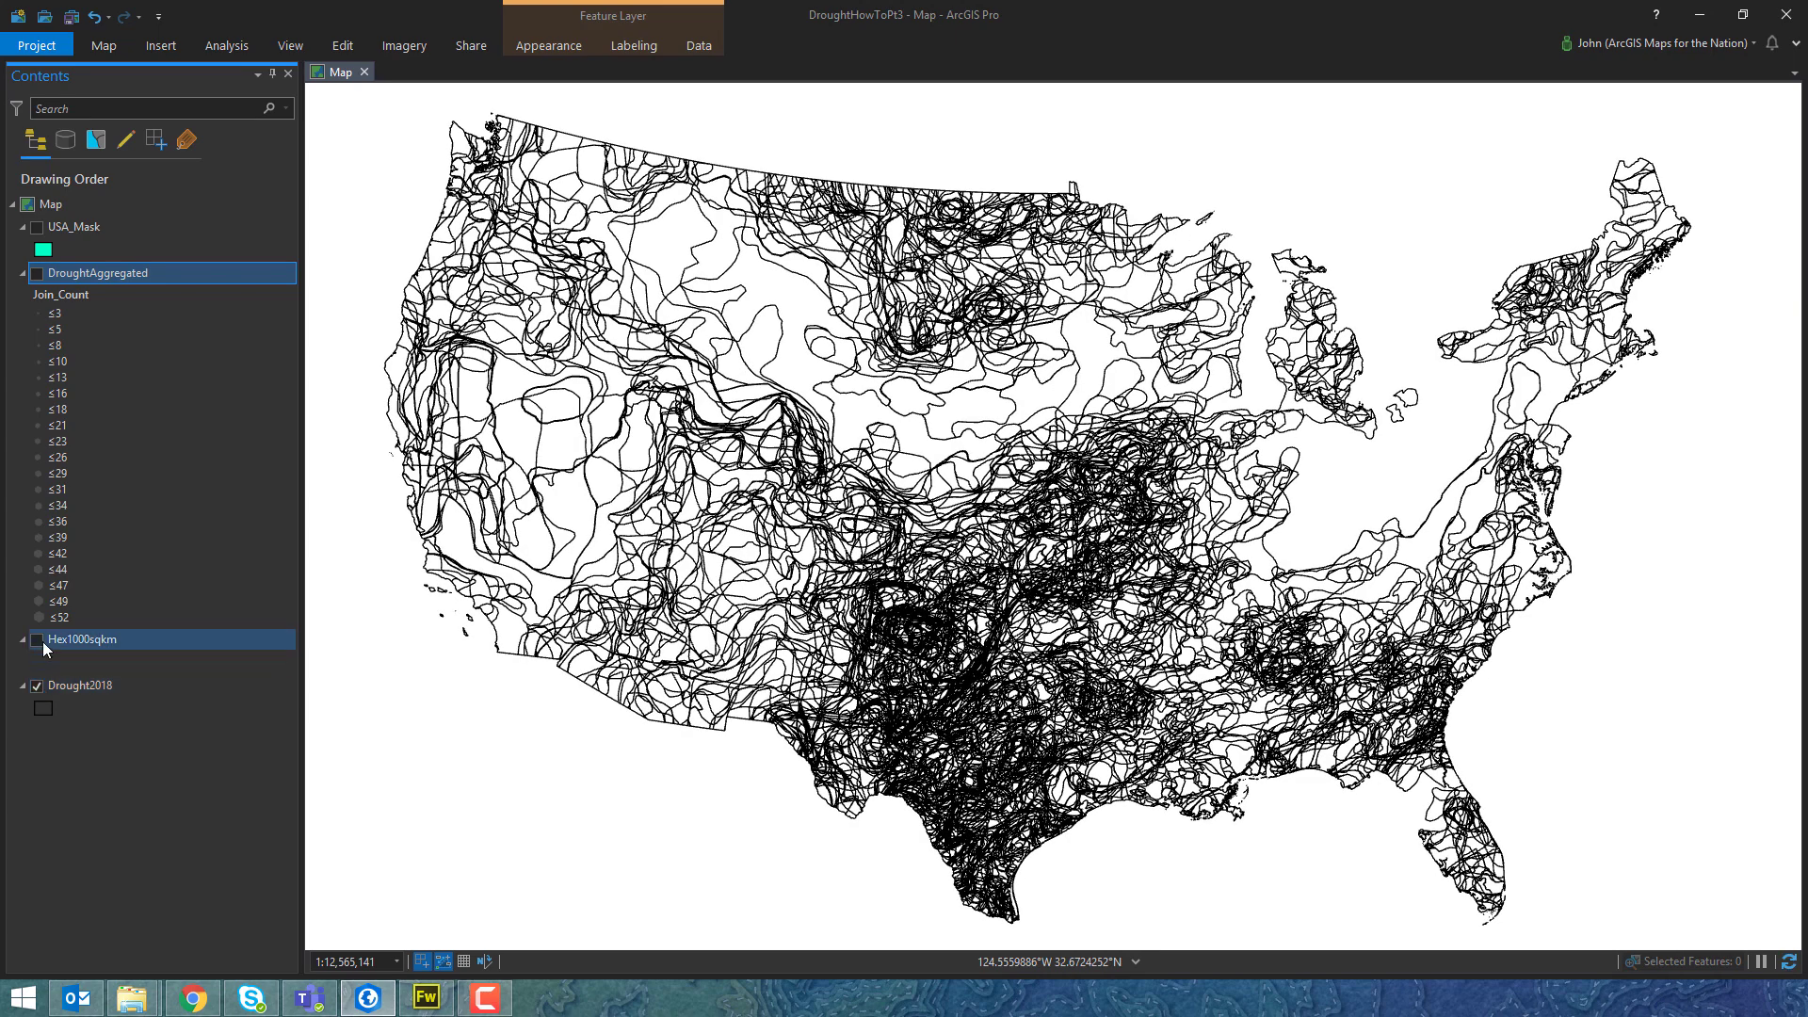
click(38, 687)
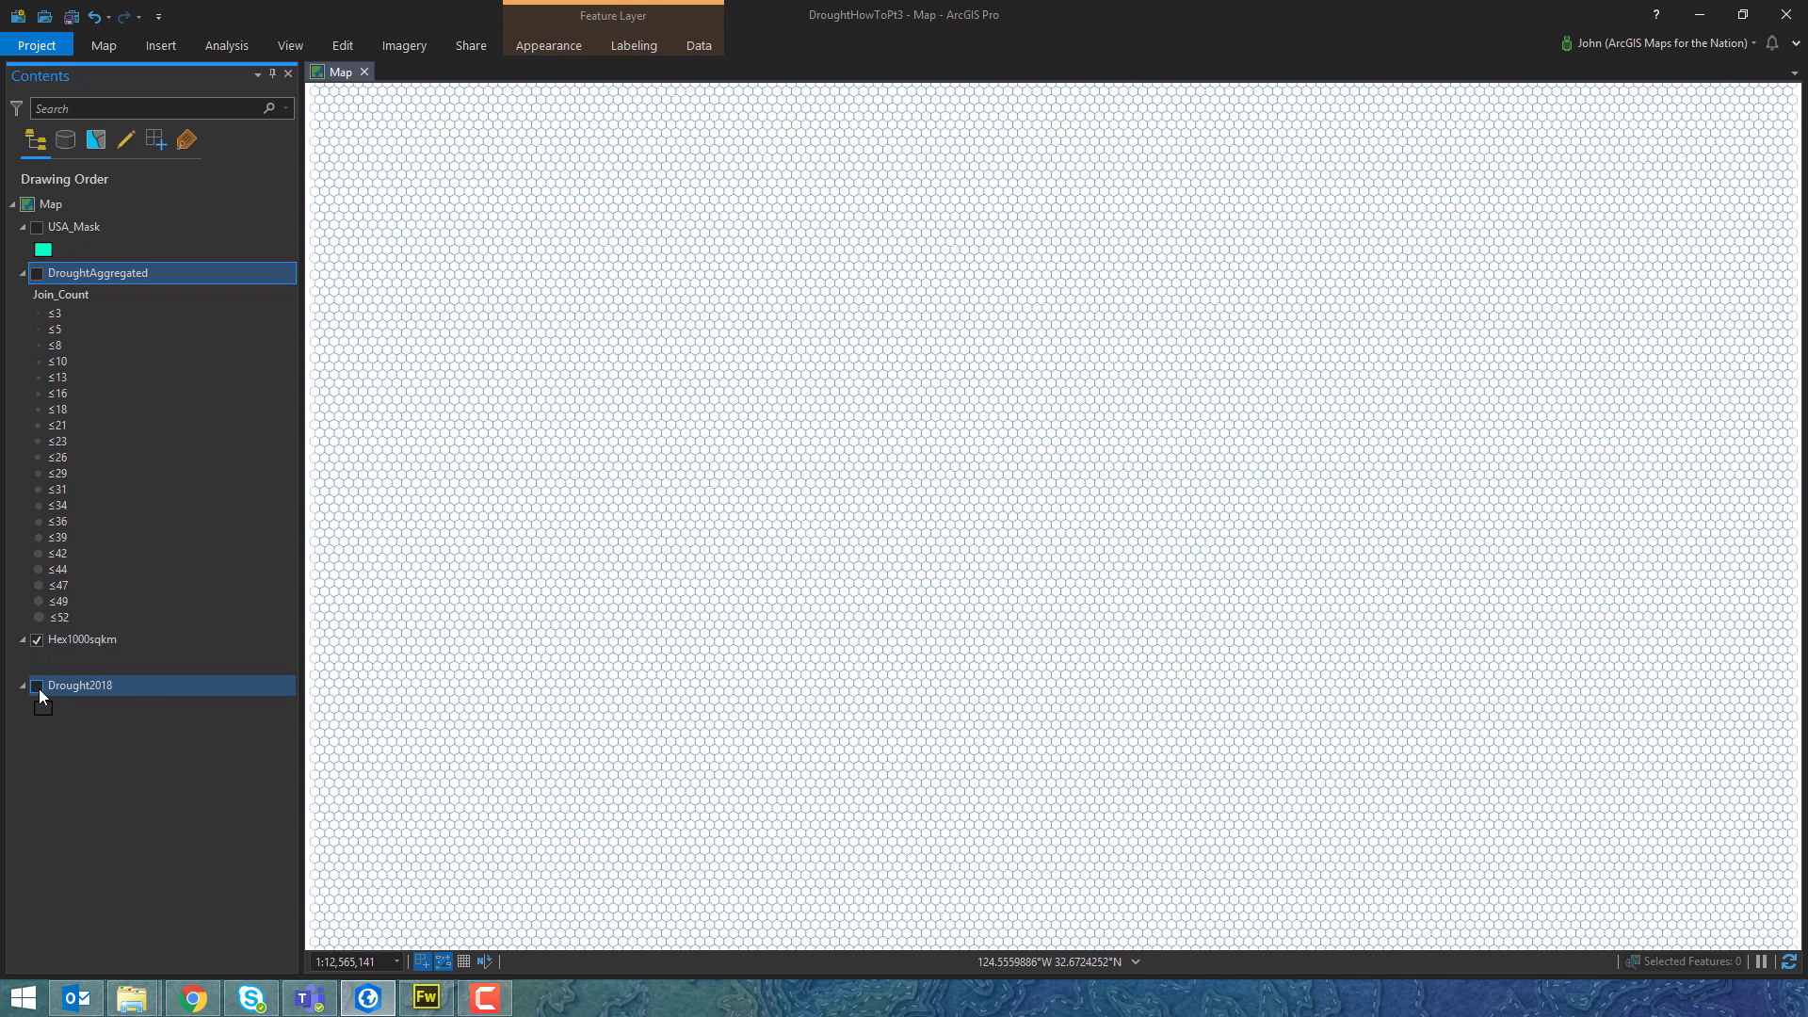
click(38, 274)
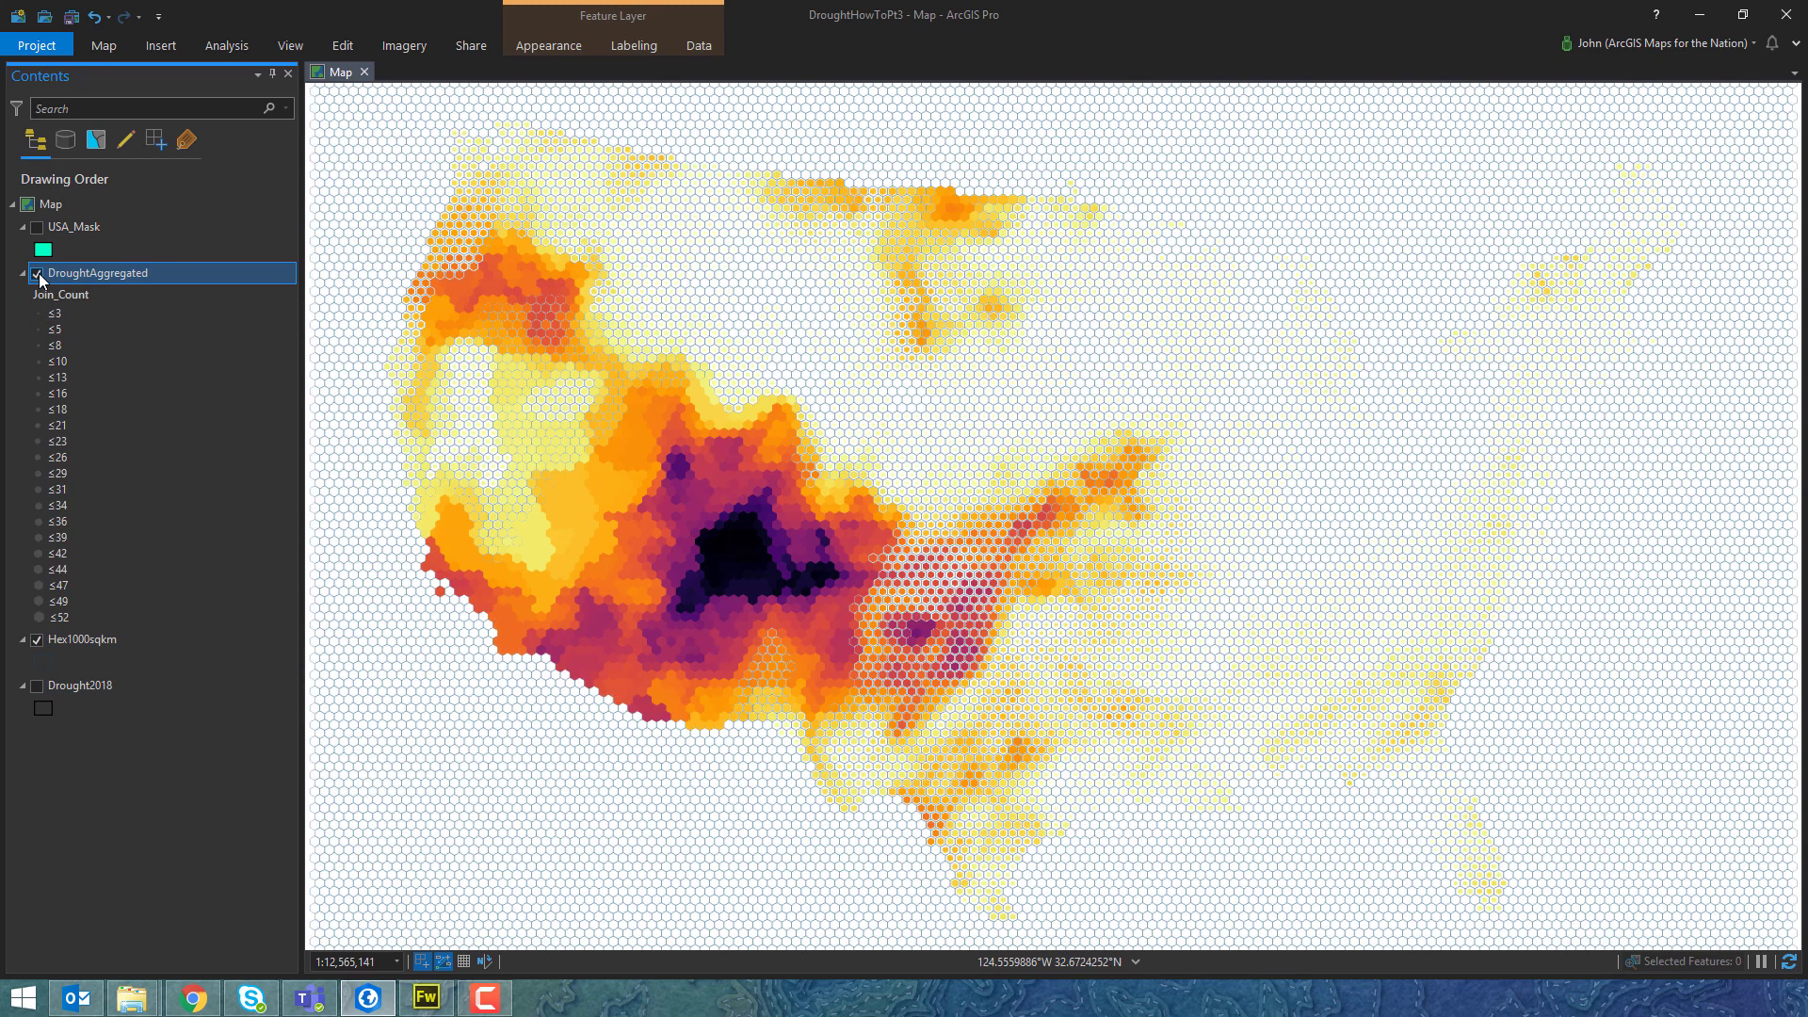
click(38, 640)
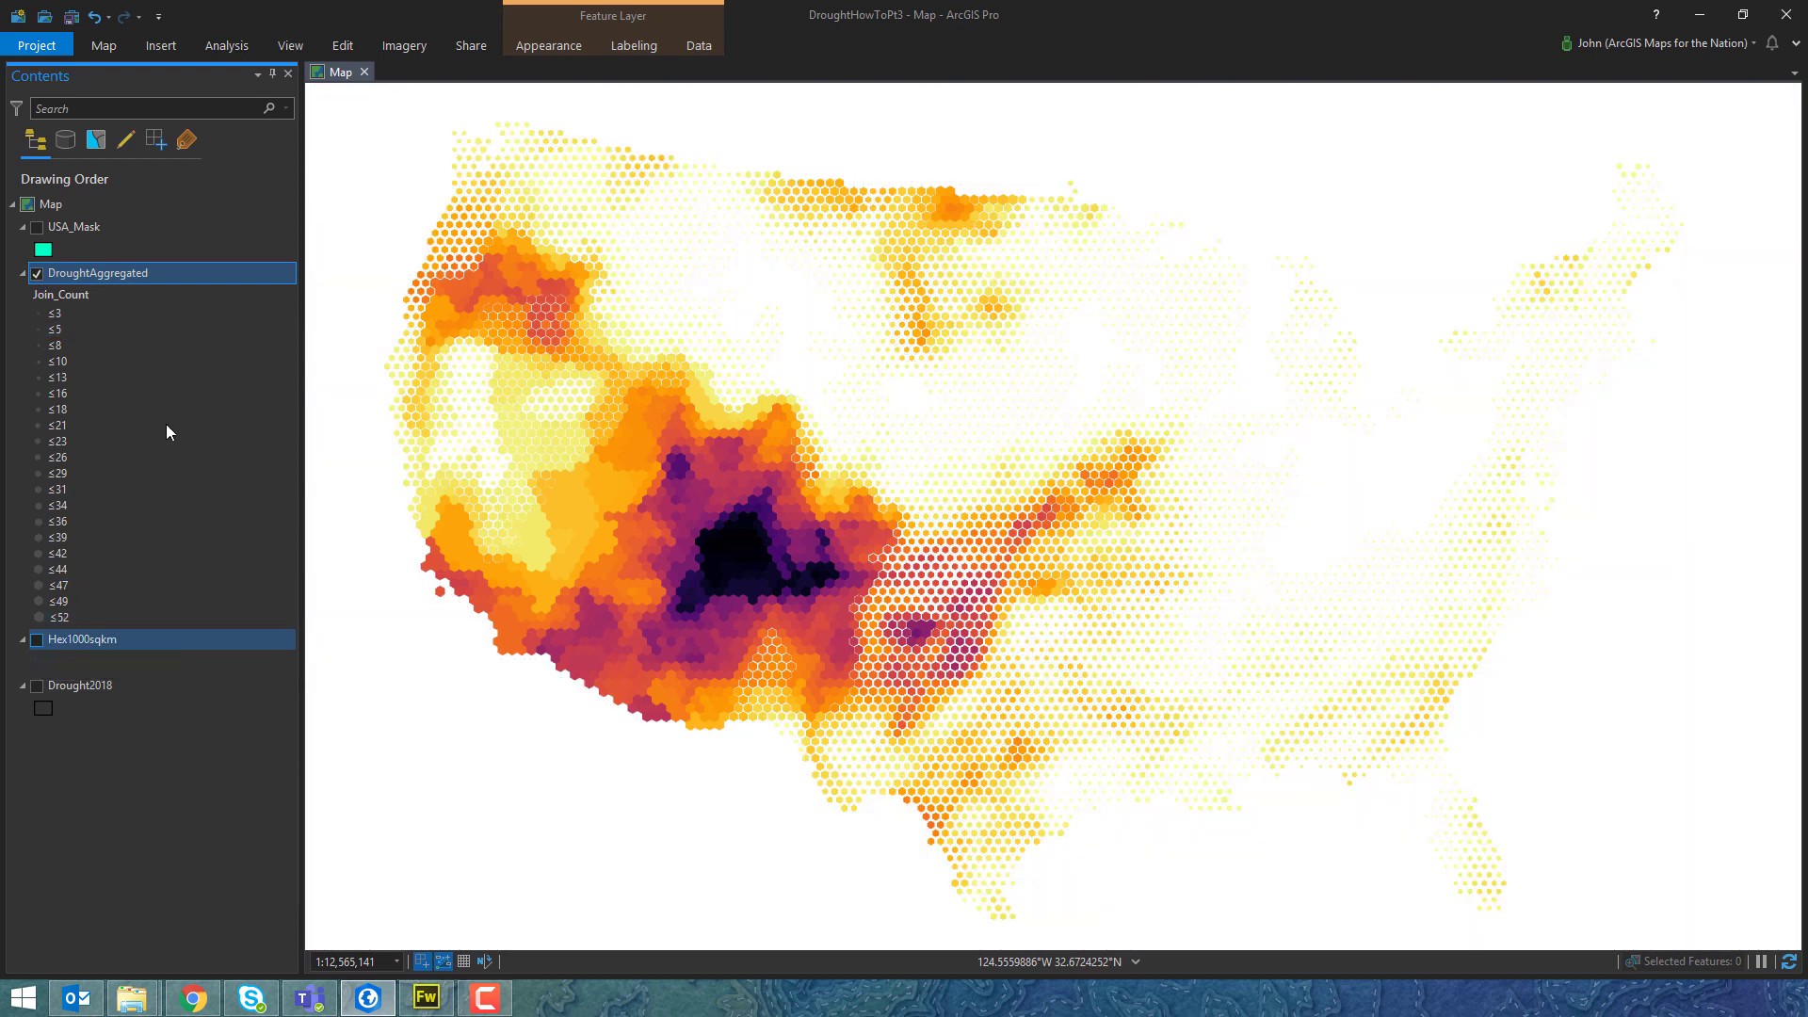
Examine the DroughtAggregated symbology: its graduated symbol classes, color variation by attribute, and template marker symbol.
right_click(200, 274)
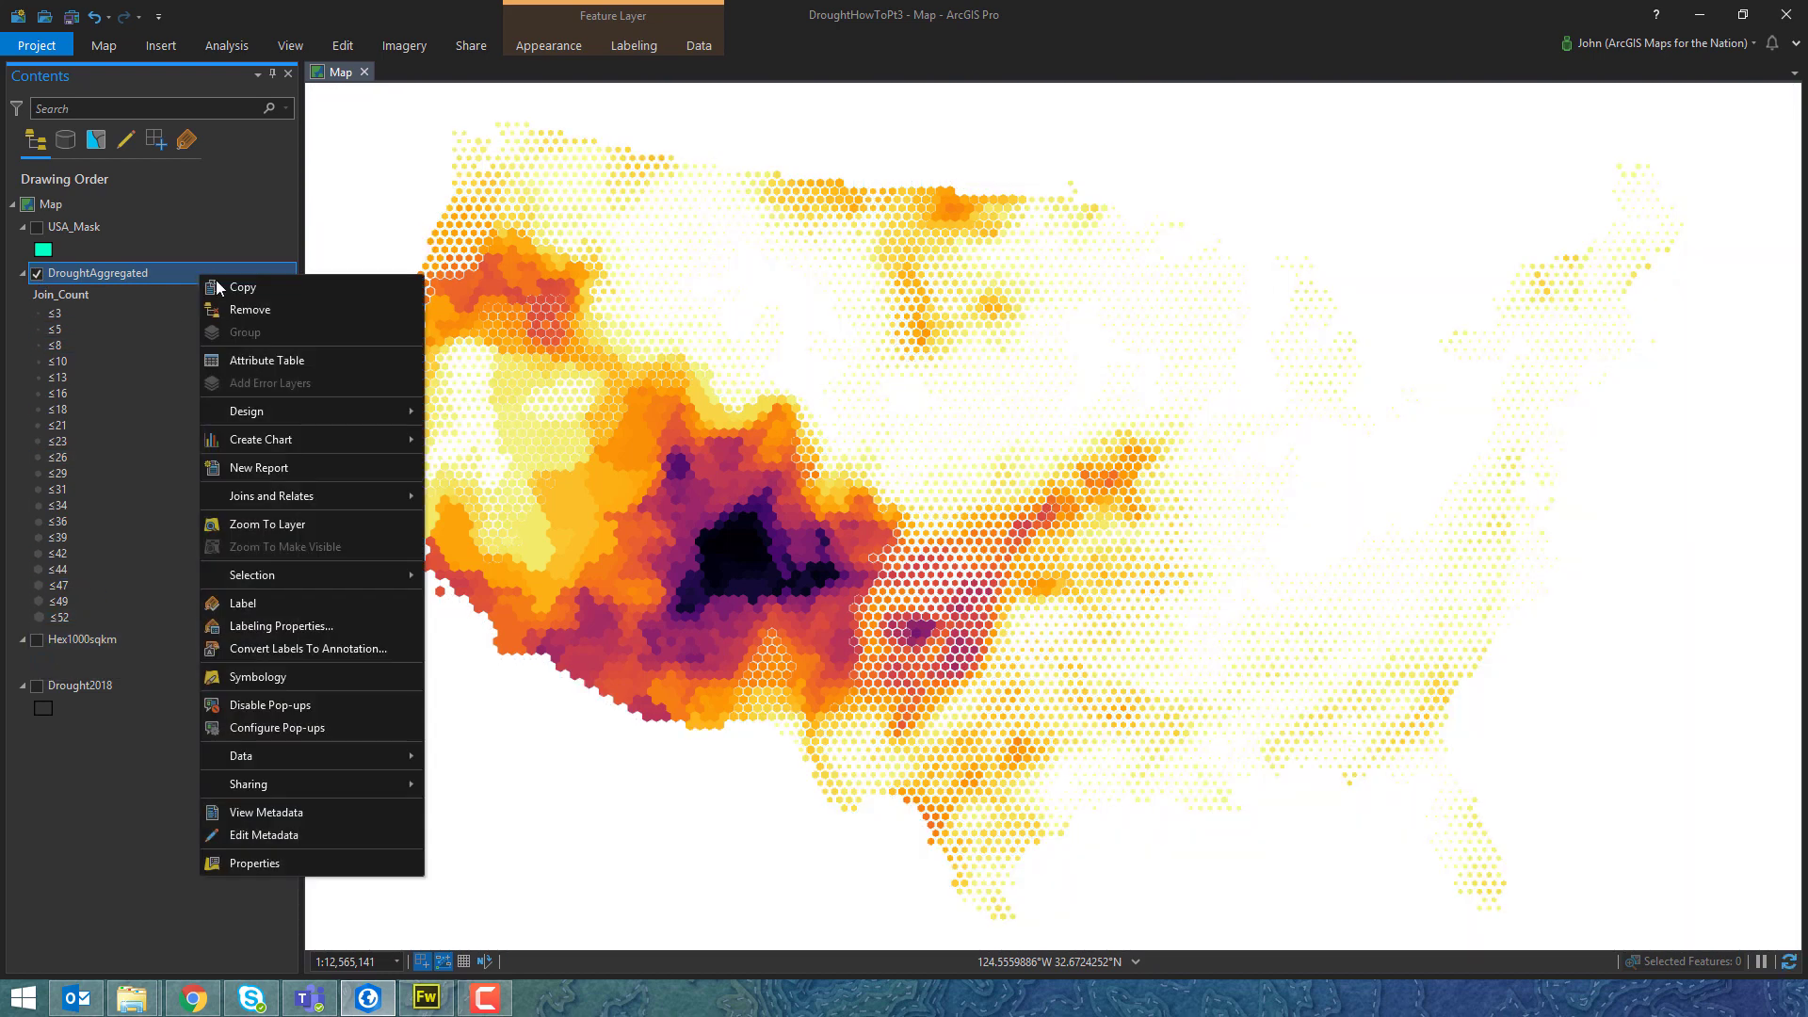
click(252, 678)
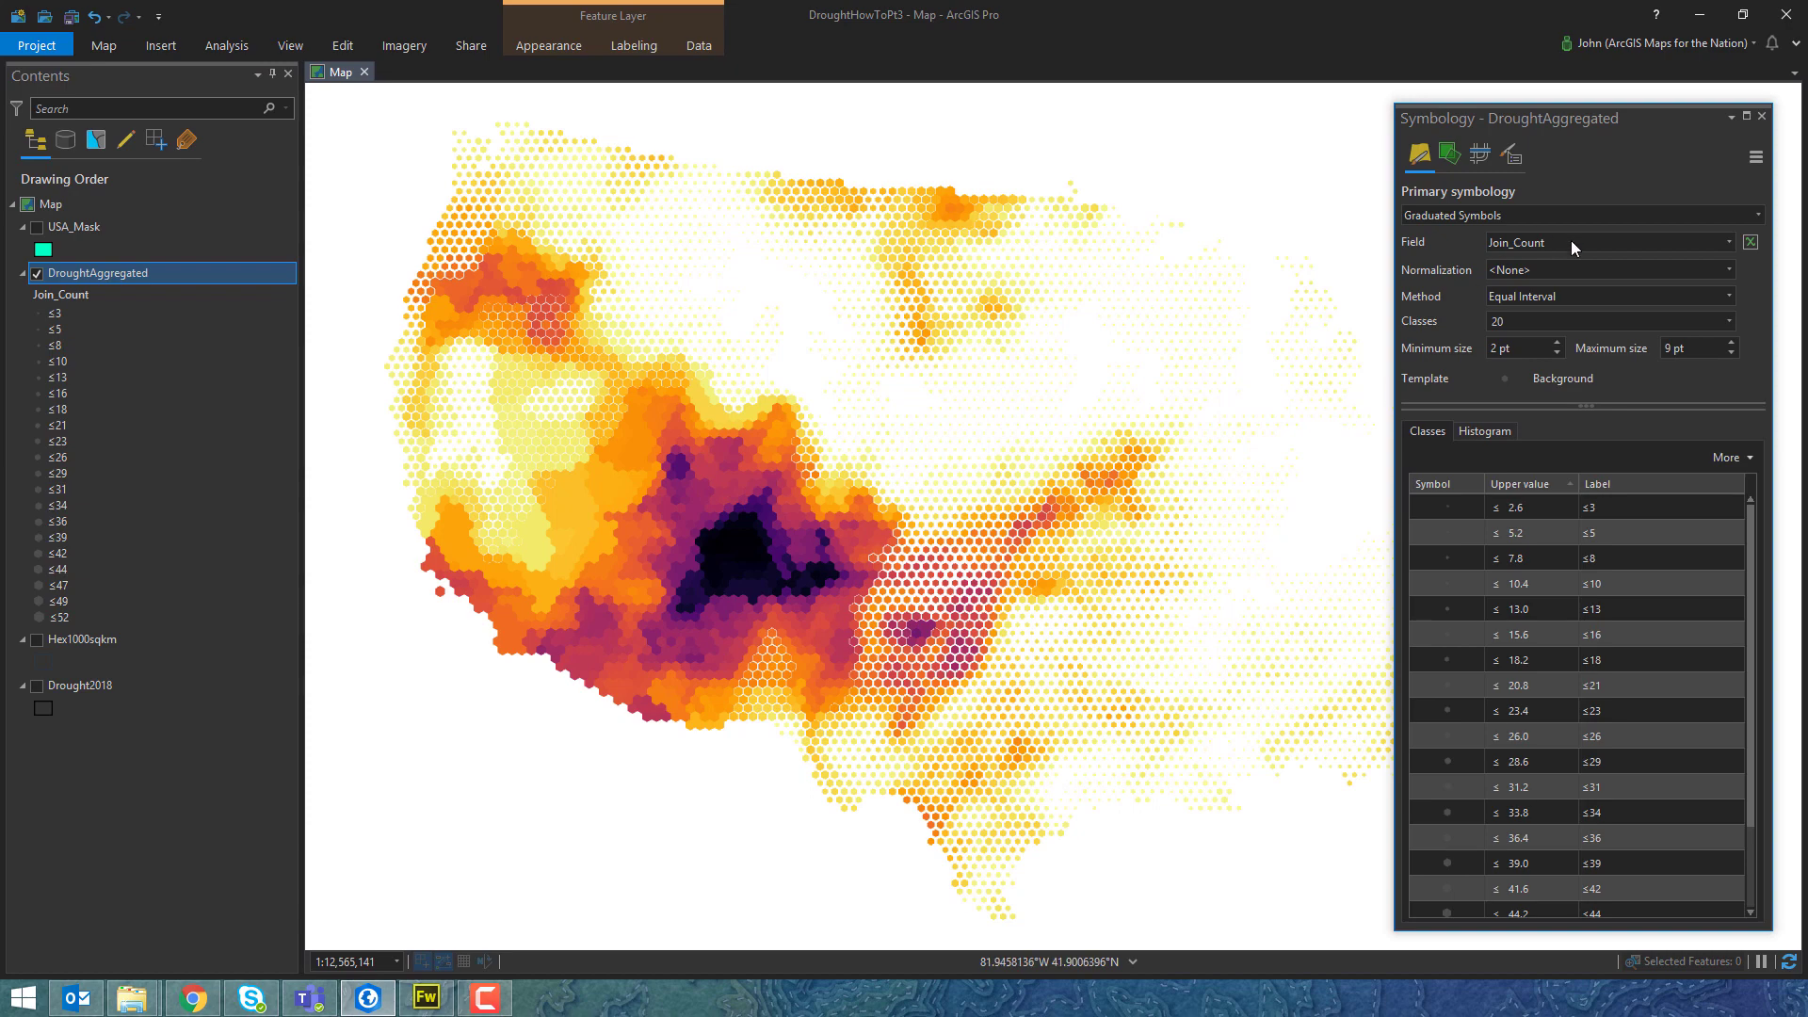
click(1571, 242)
click(1571, 242)
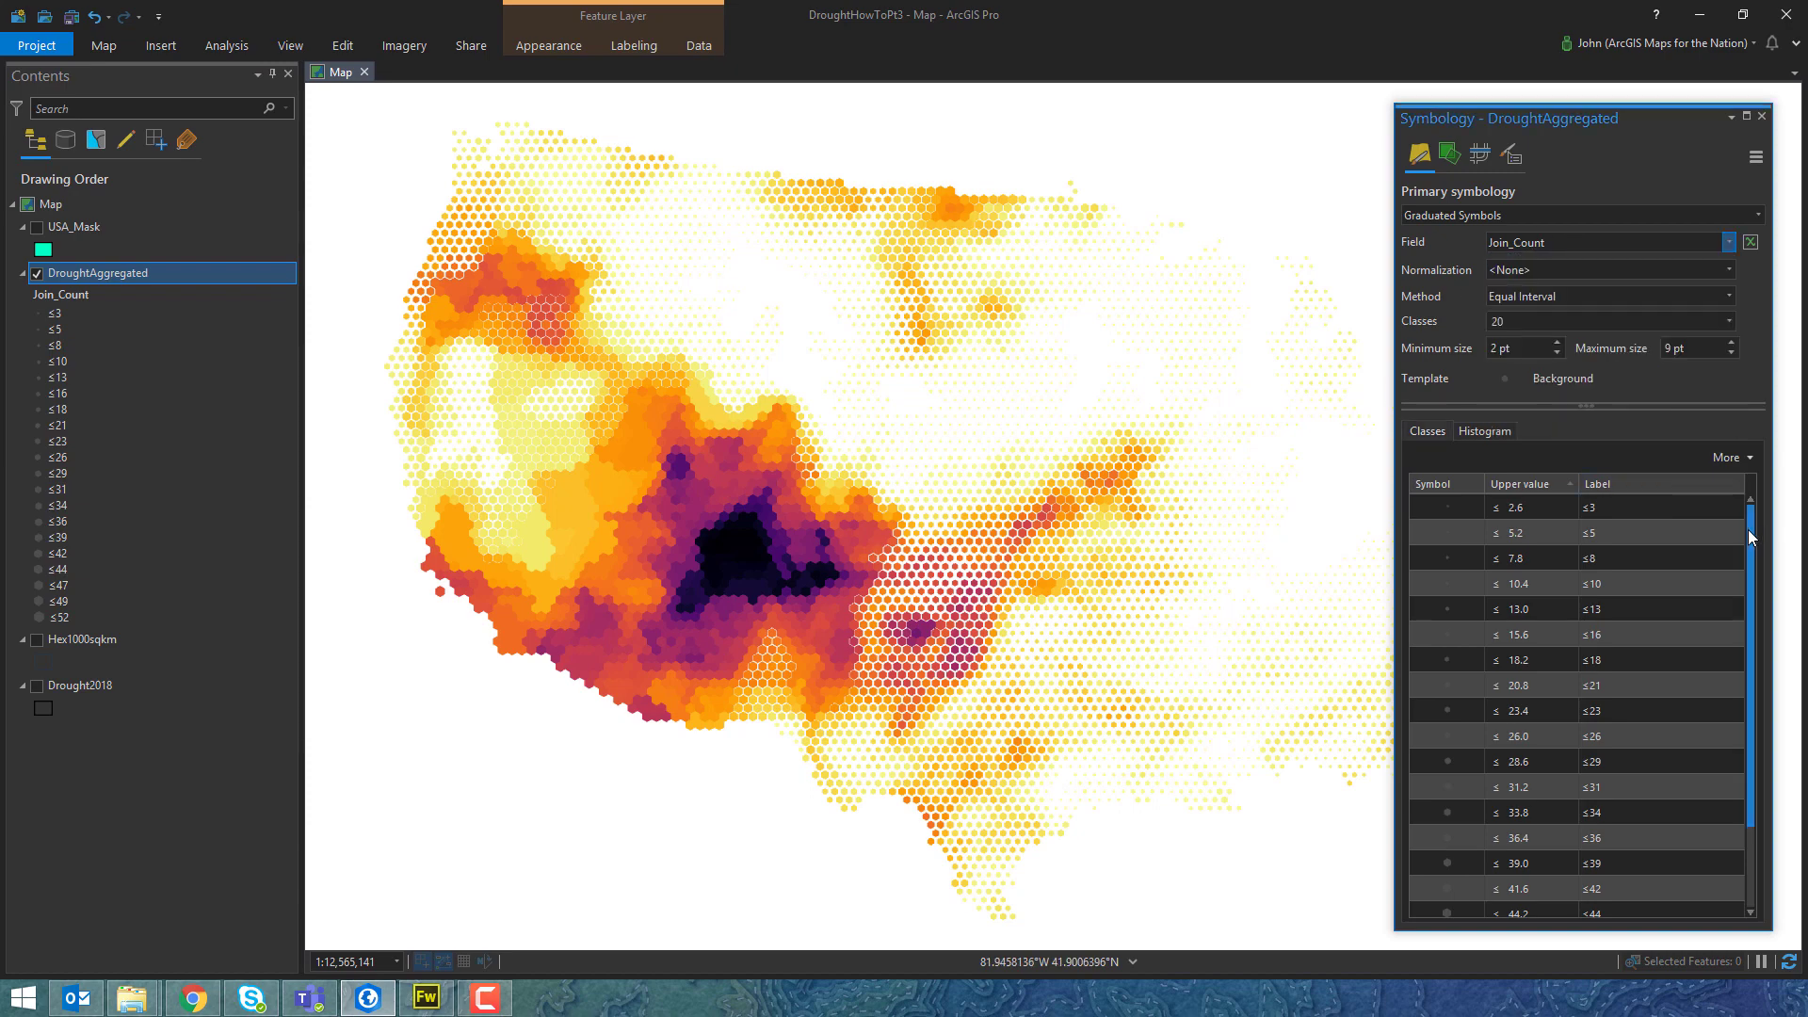
drag(1753, 563, 1759, 754)
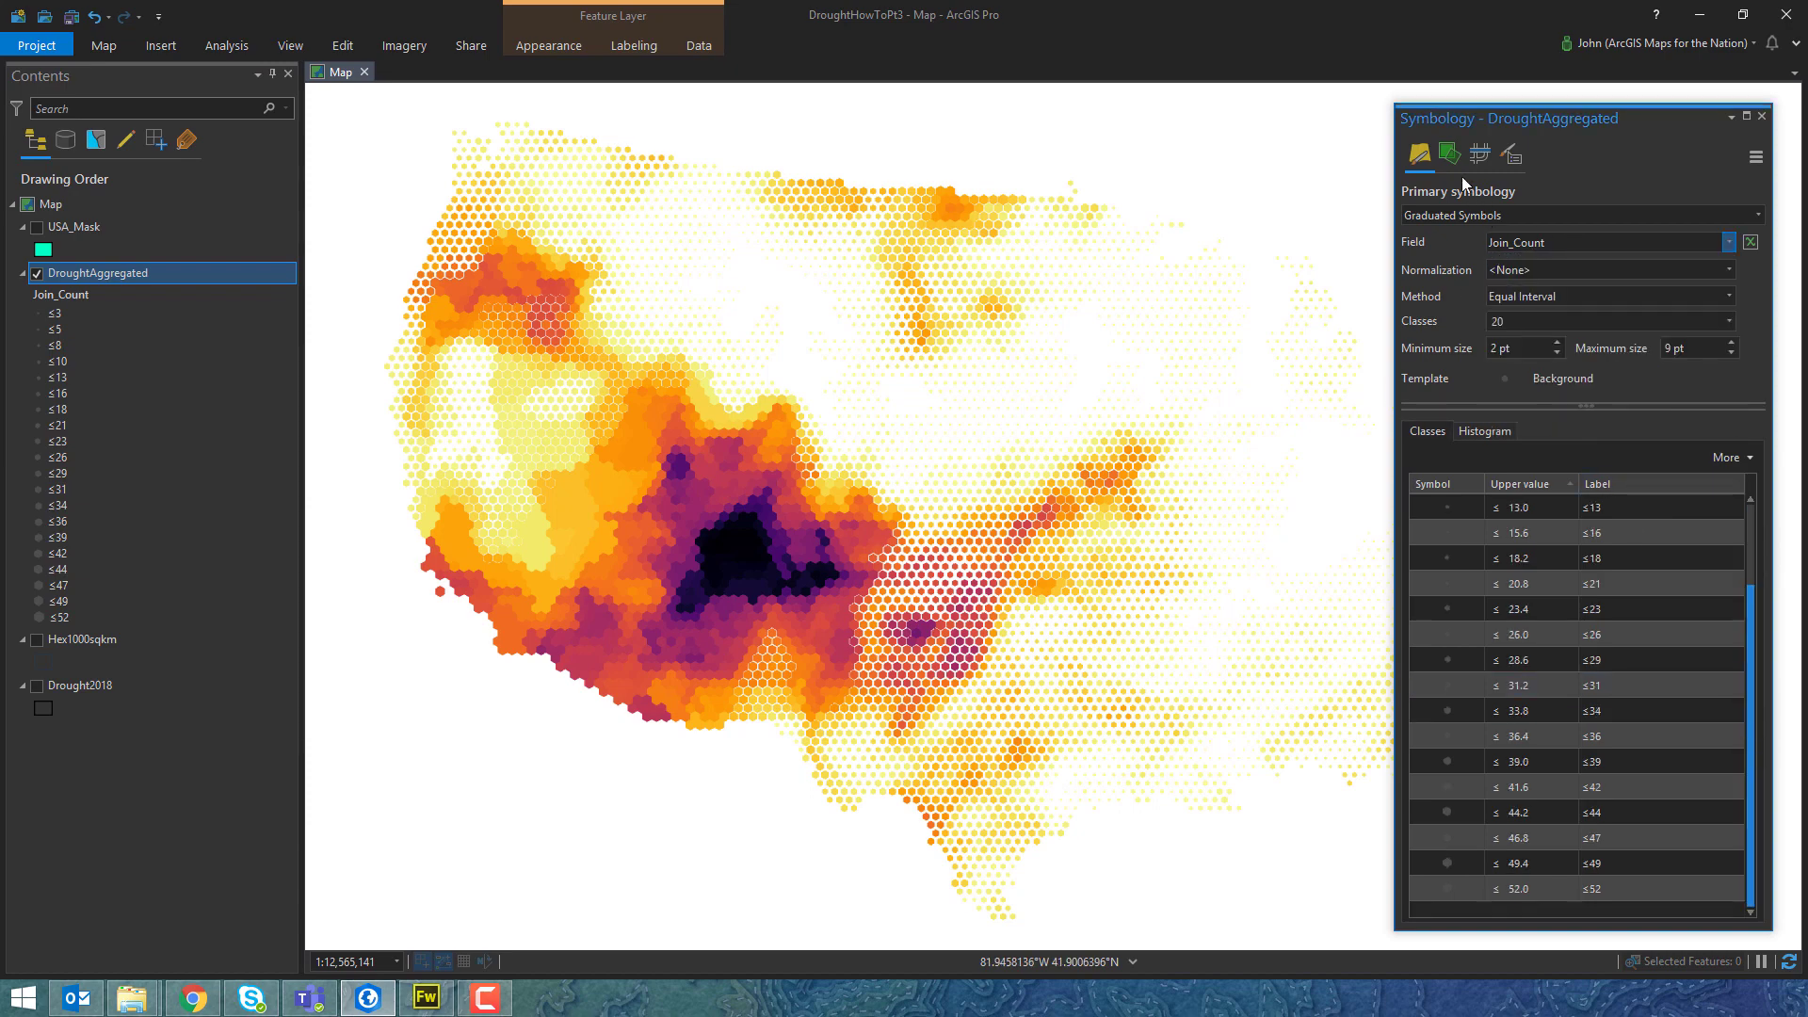
click(1449, 155)
click(1420, 266)
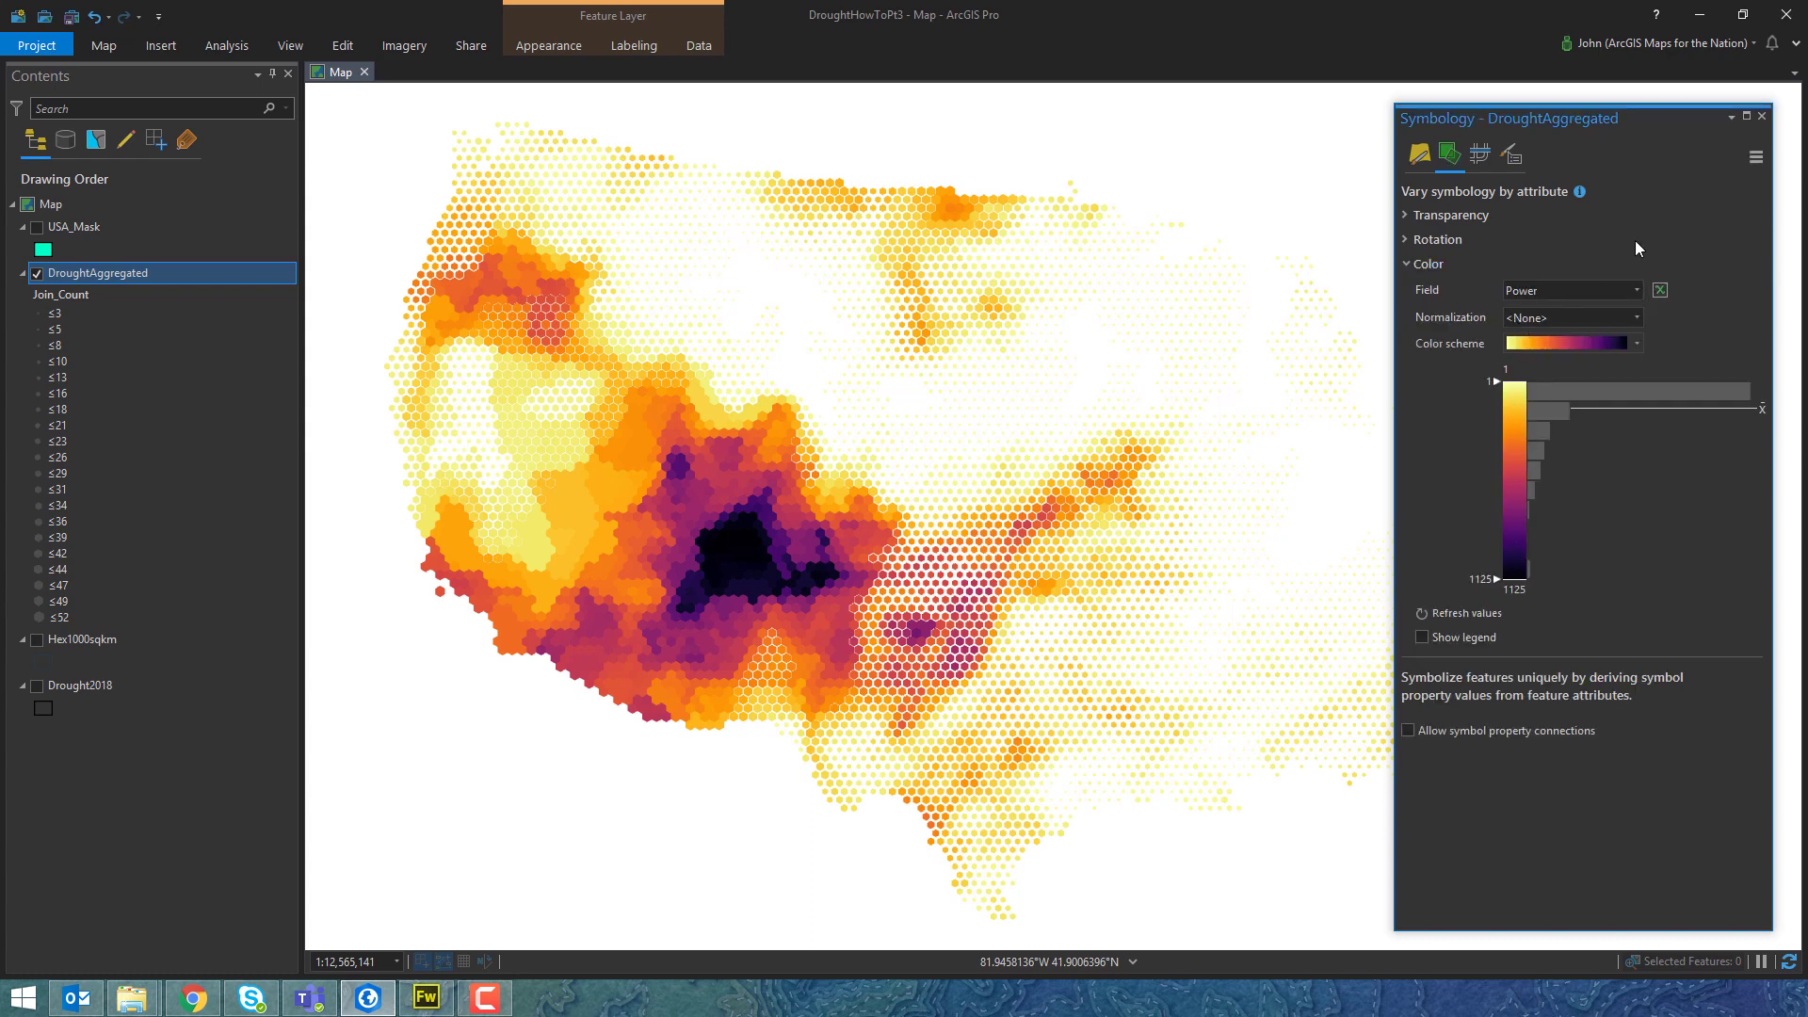
click(1422, 150)
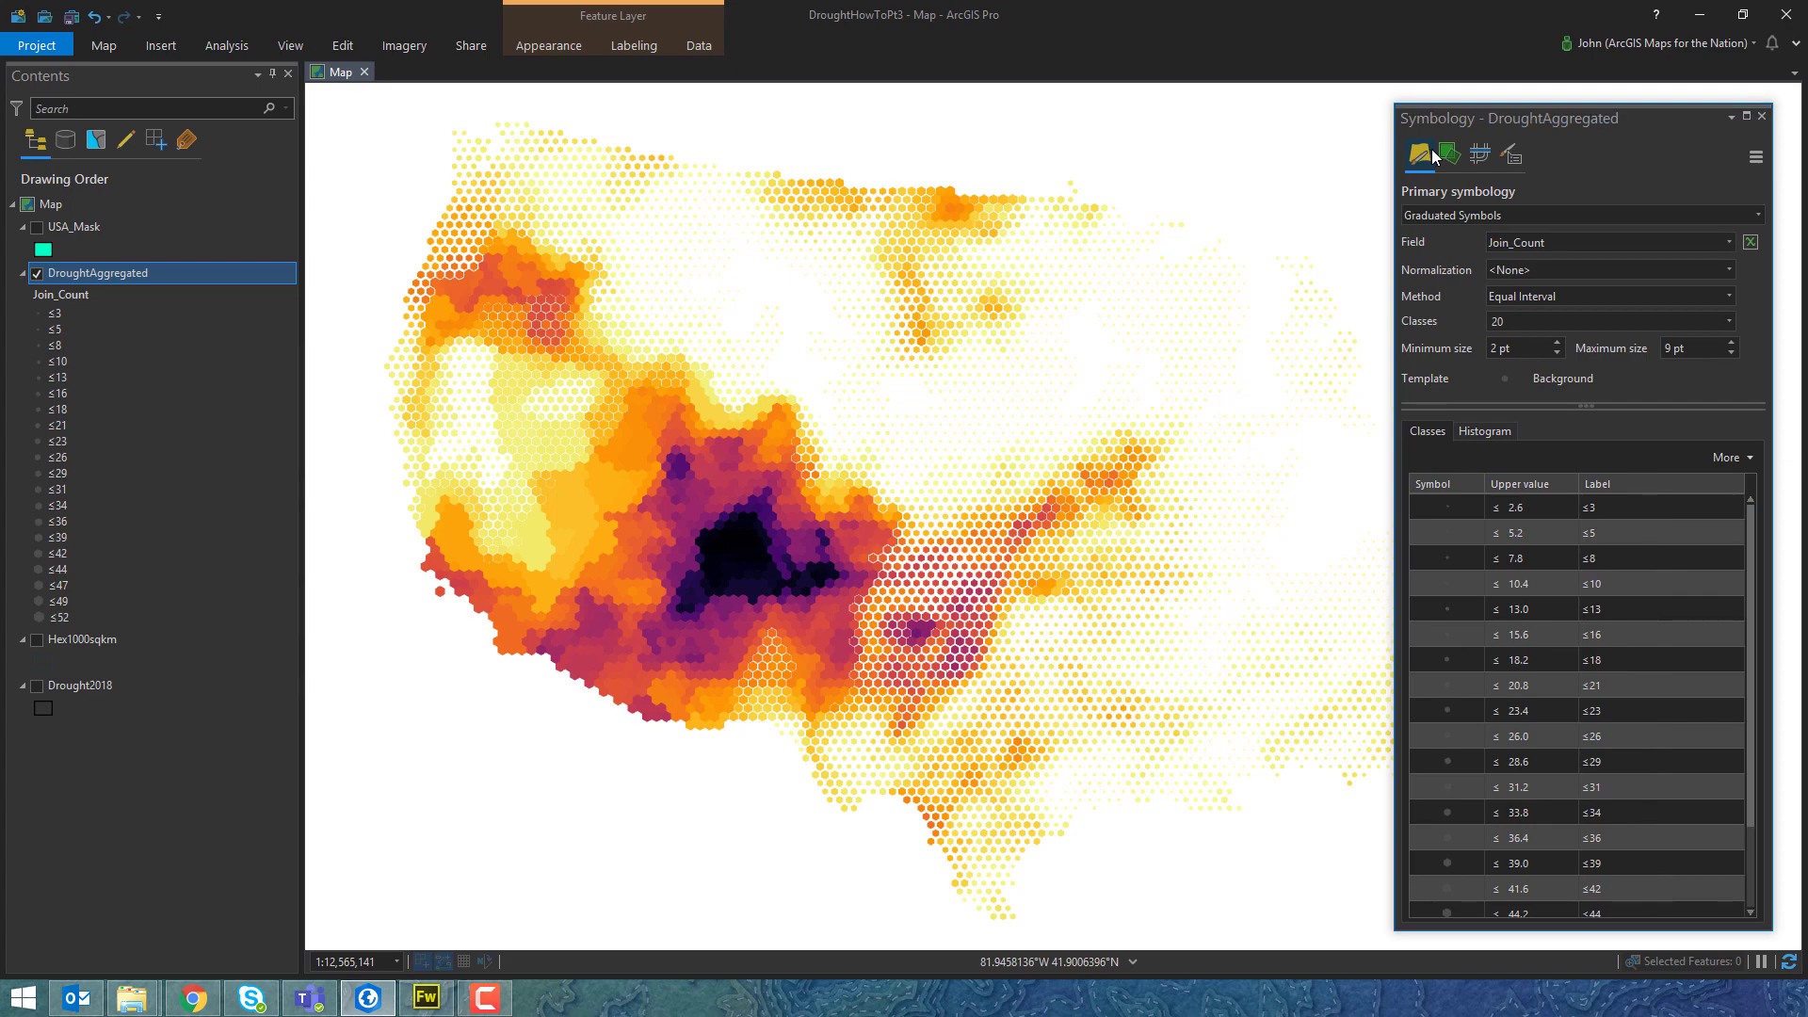
click(1507, 379)
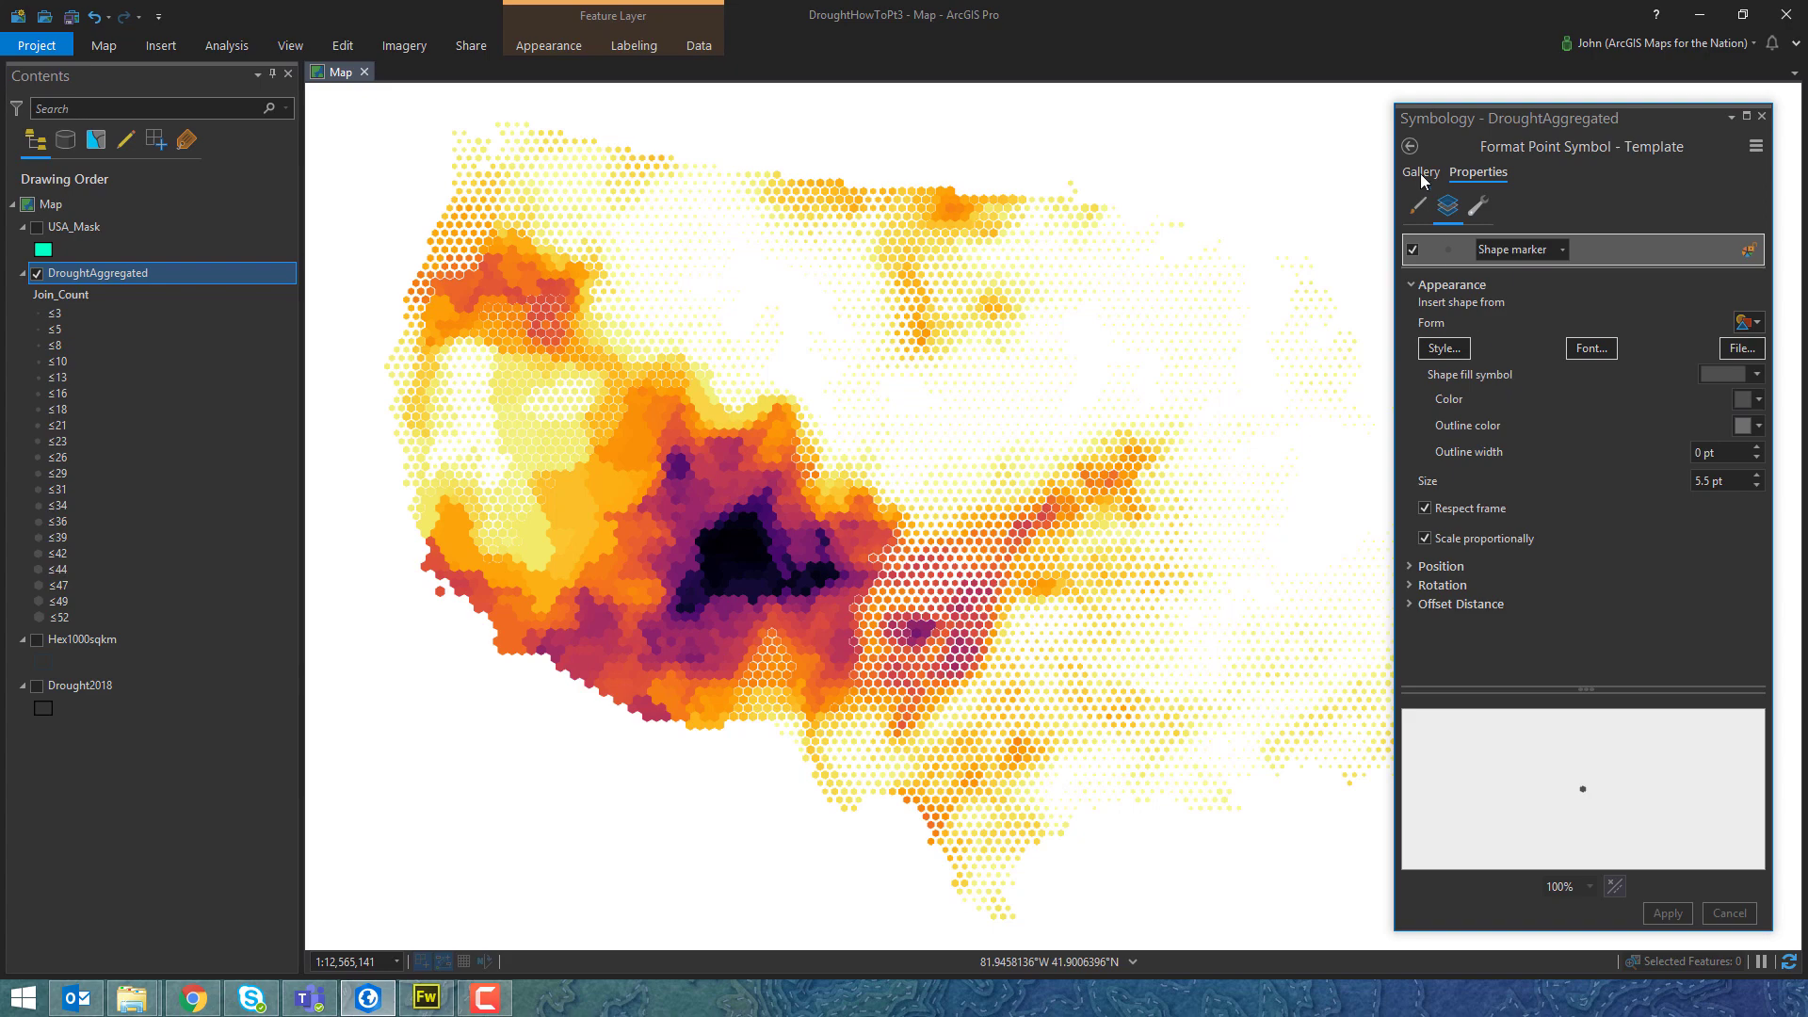
click(1412, 146)
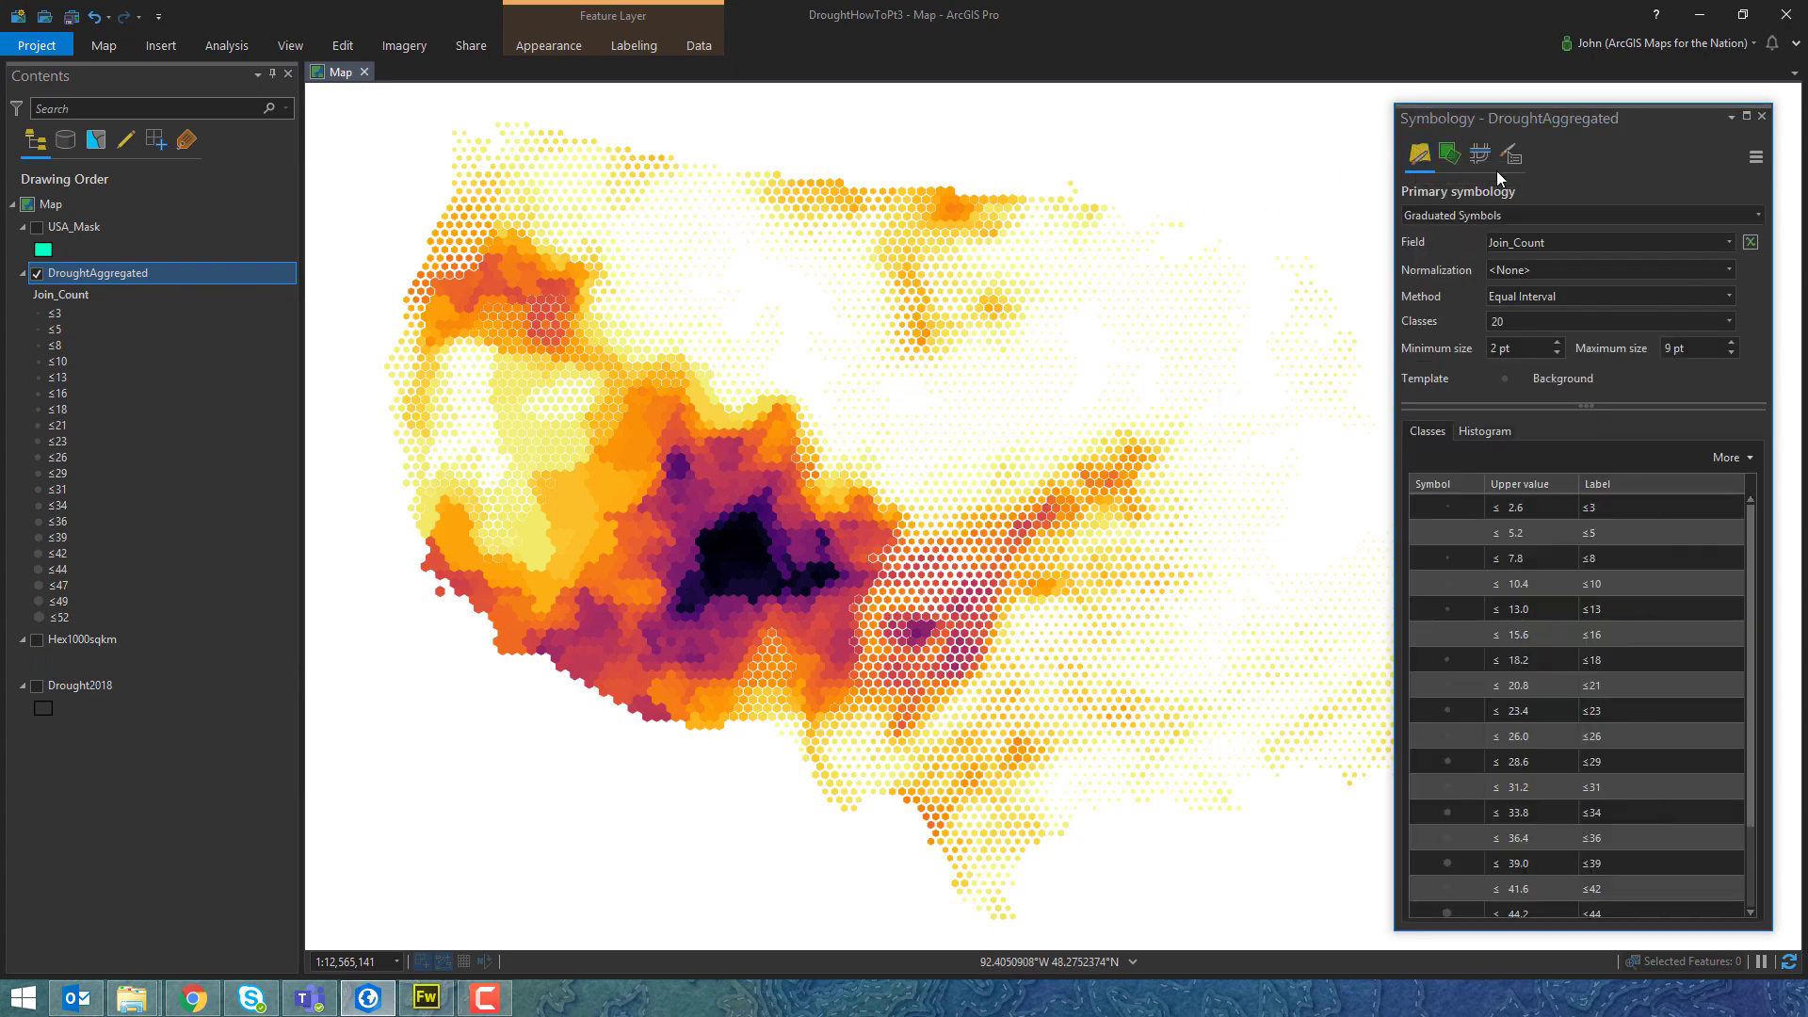
click(1761, 119)
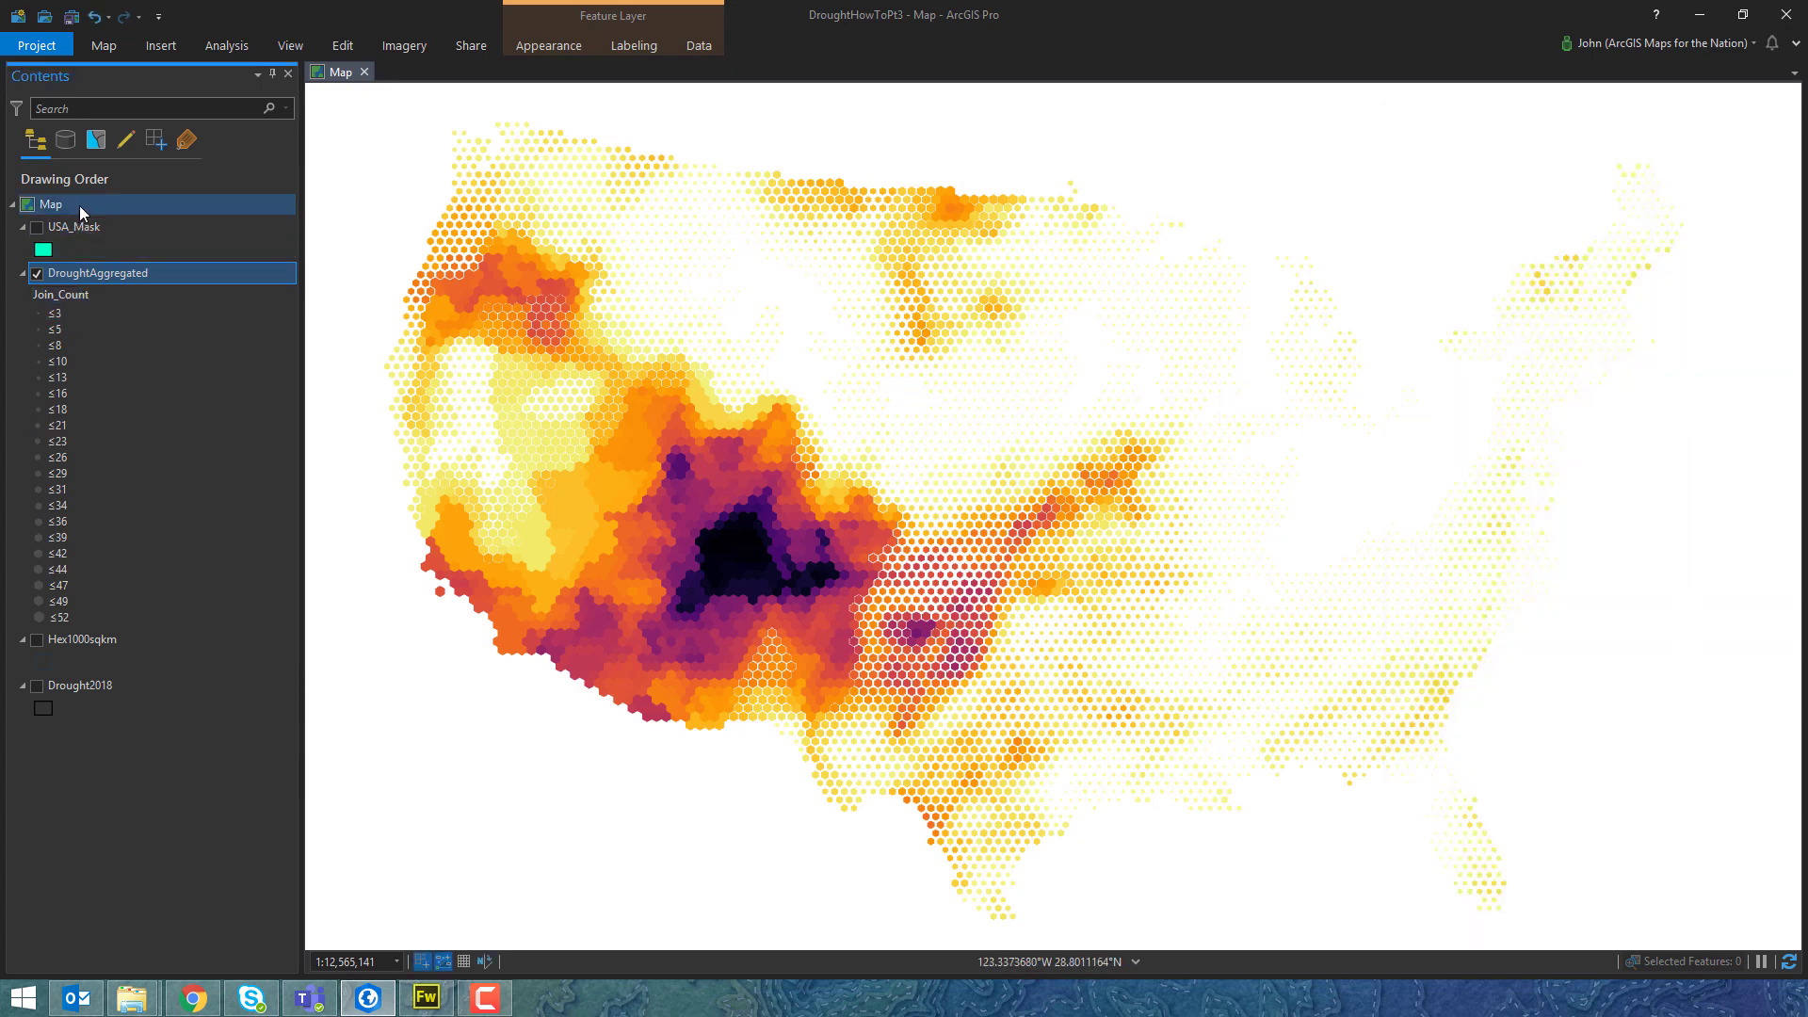
Search the Living Atlas for "topobathy" and add the TopoBathy Hillshade imagery layer to the map.
right_click(153, 206)
click(160, 219)
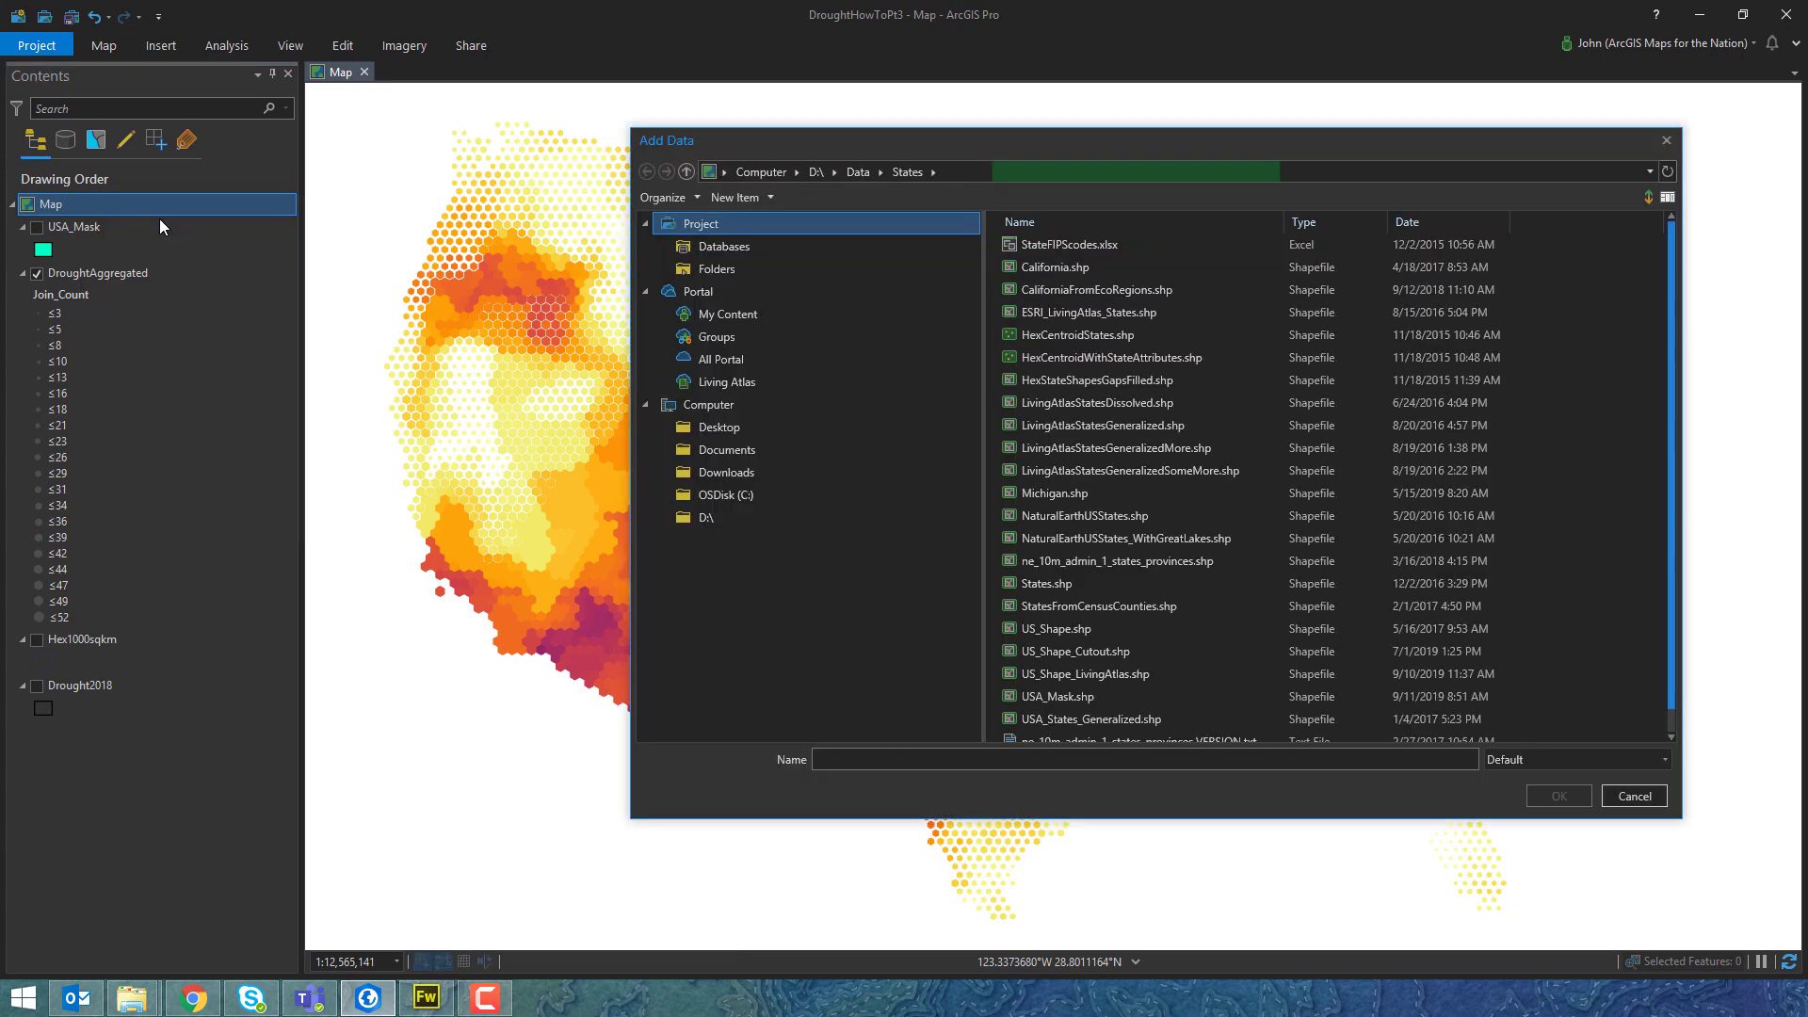
click(753, 381)
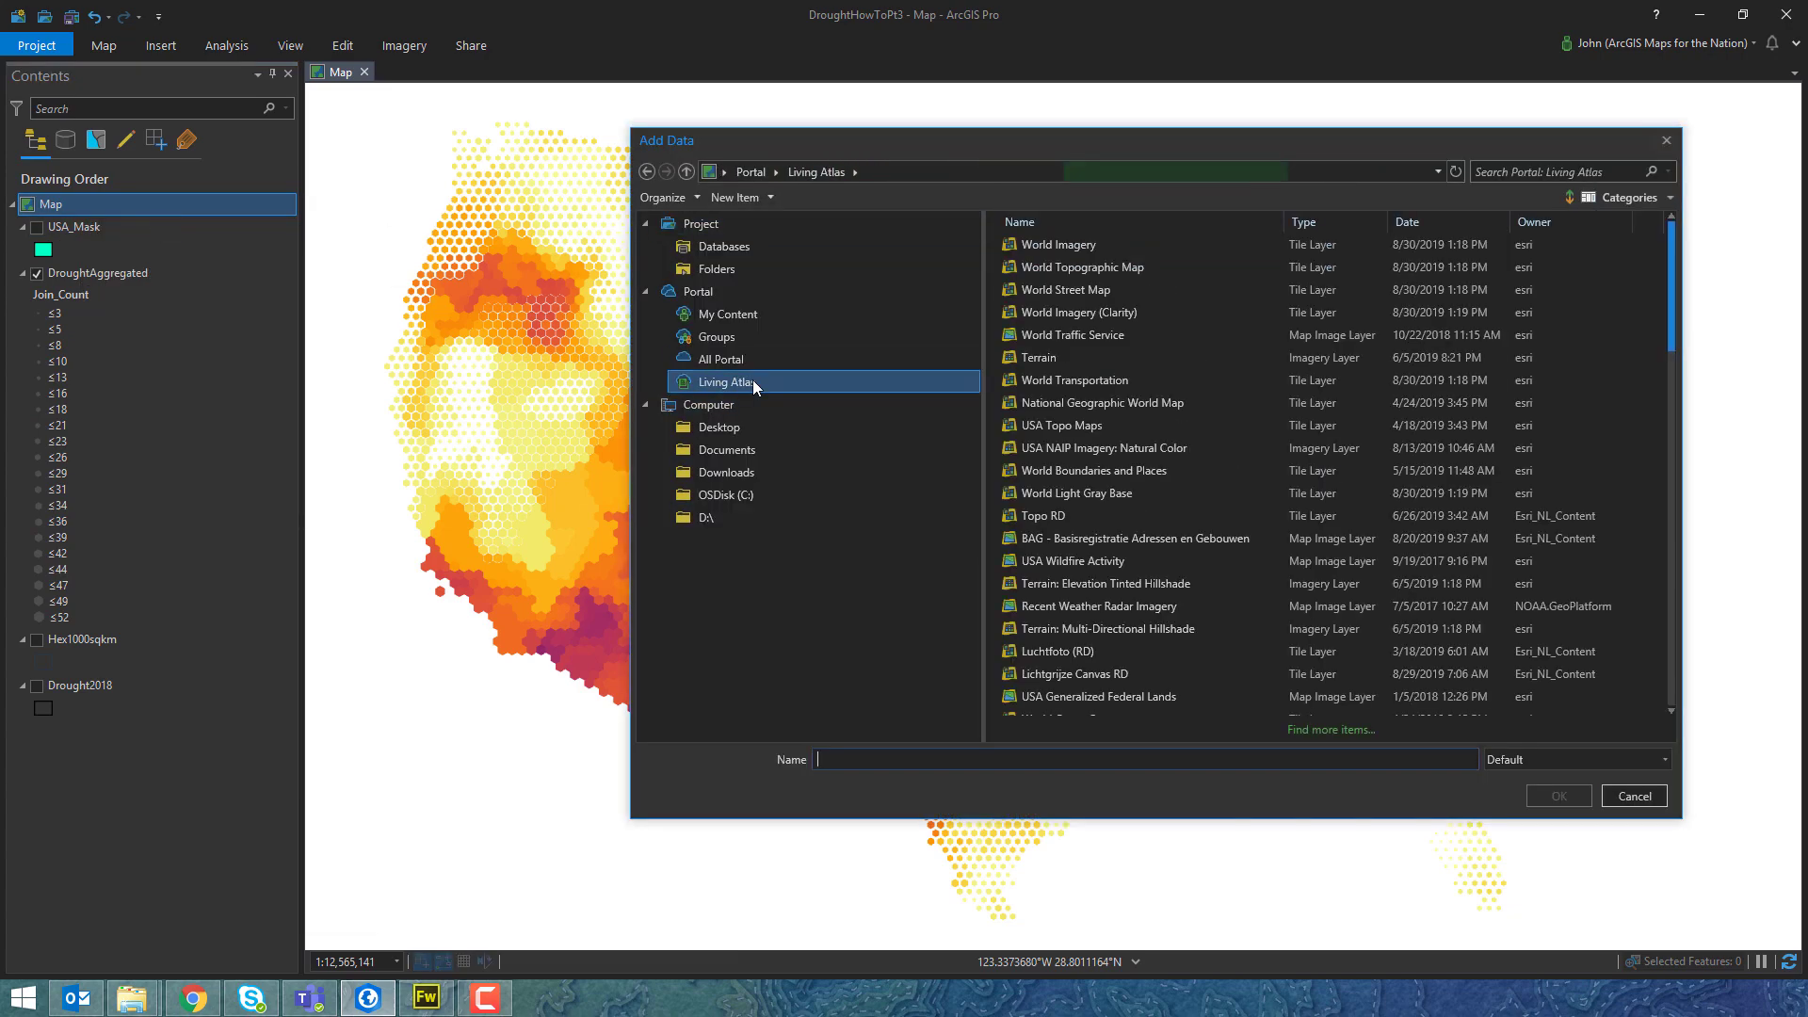
click(1509, 166)
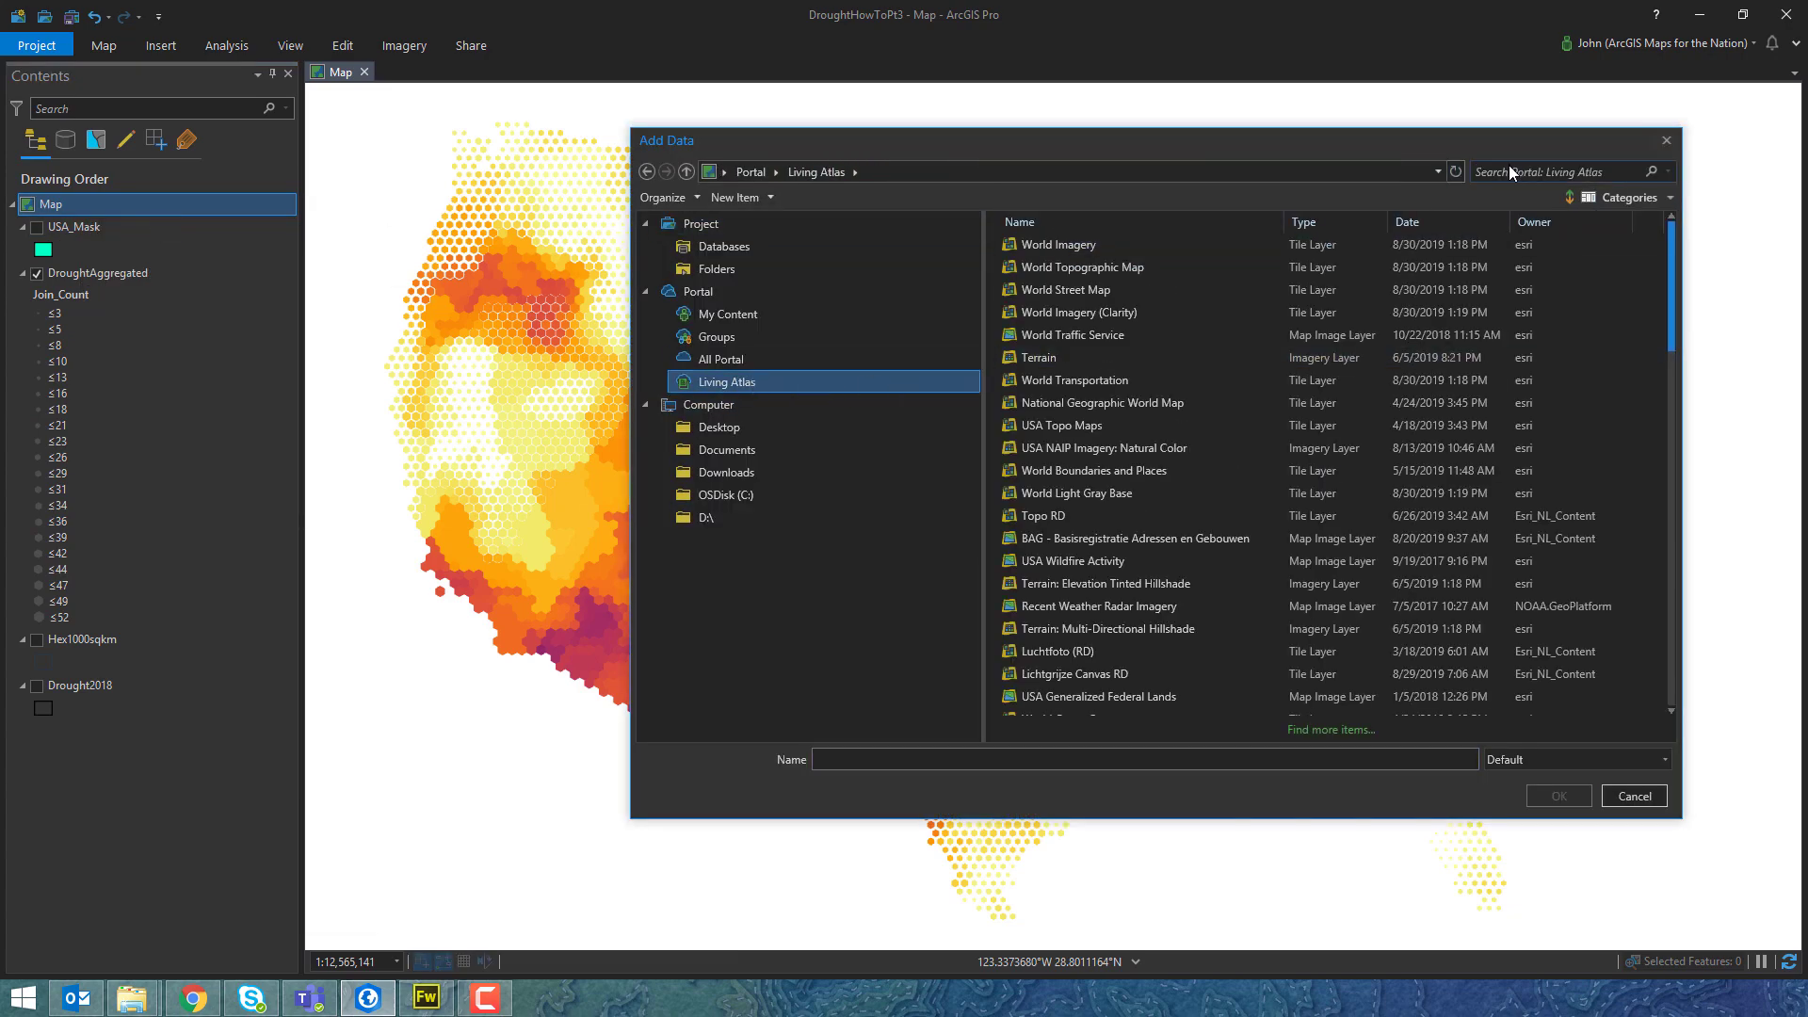
text(topobathy)
key(Return)
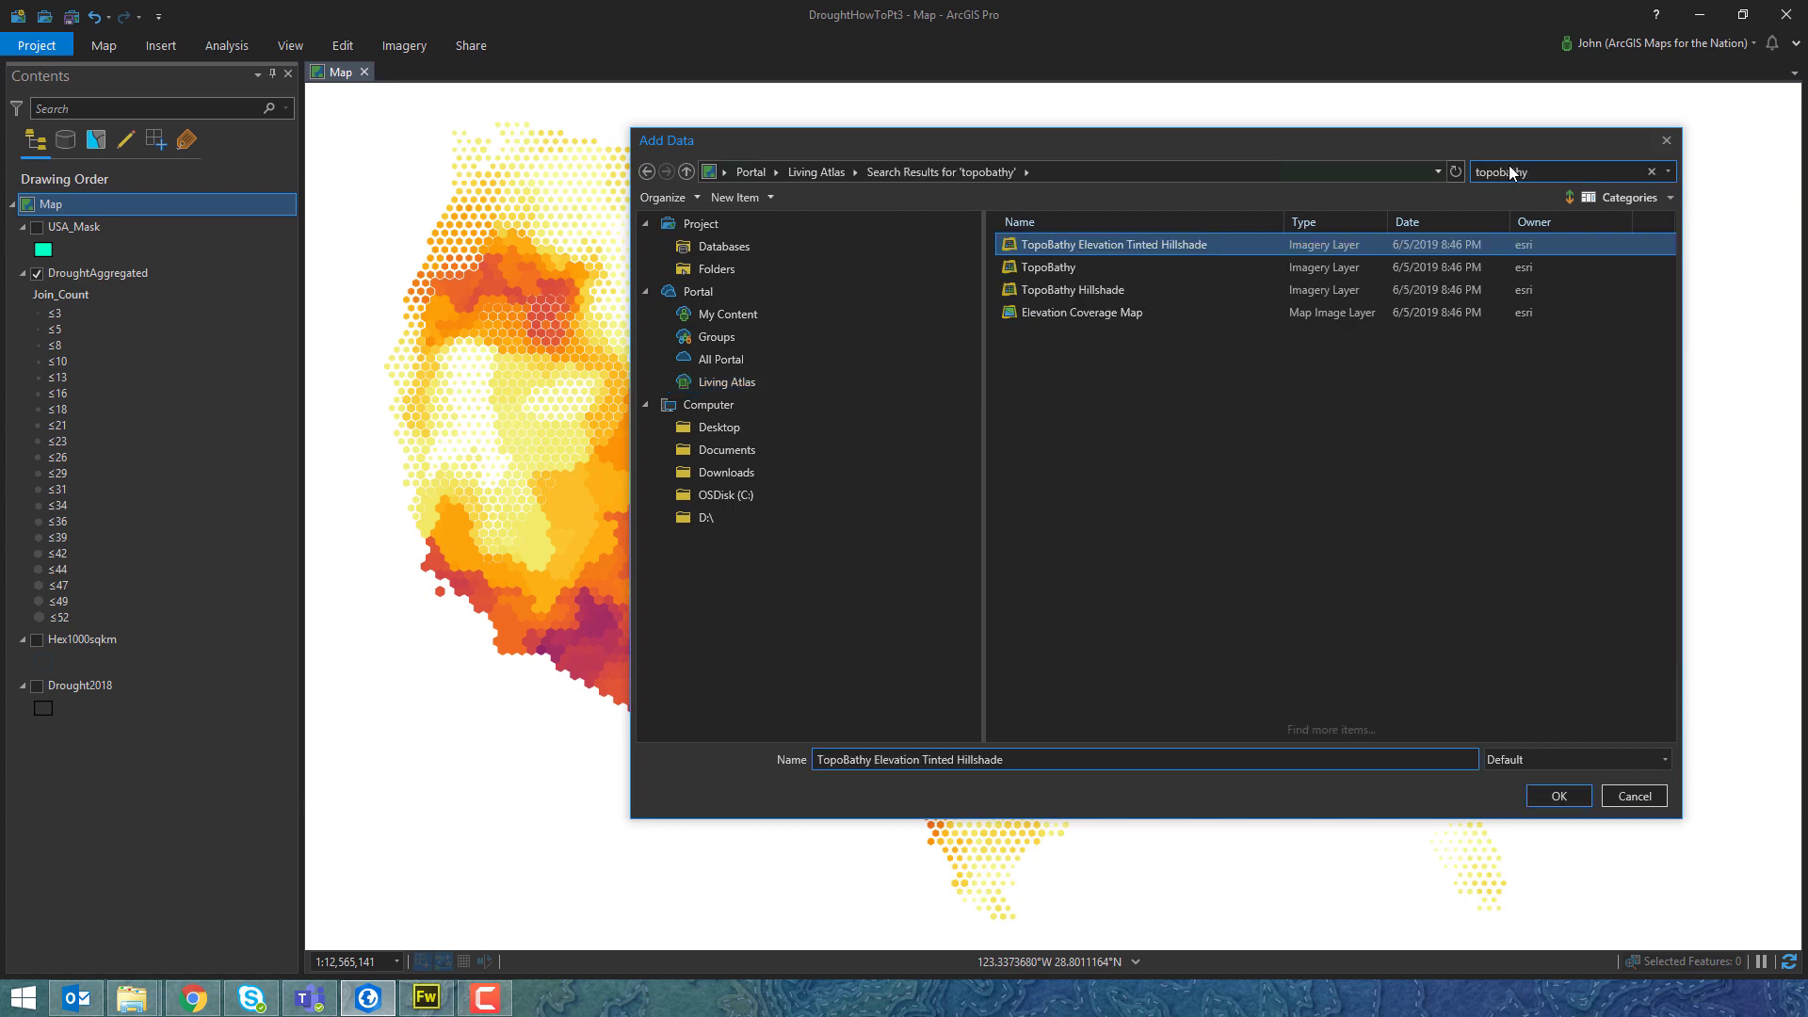
click(1164, 291)
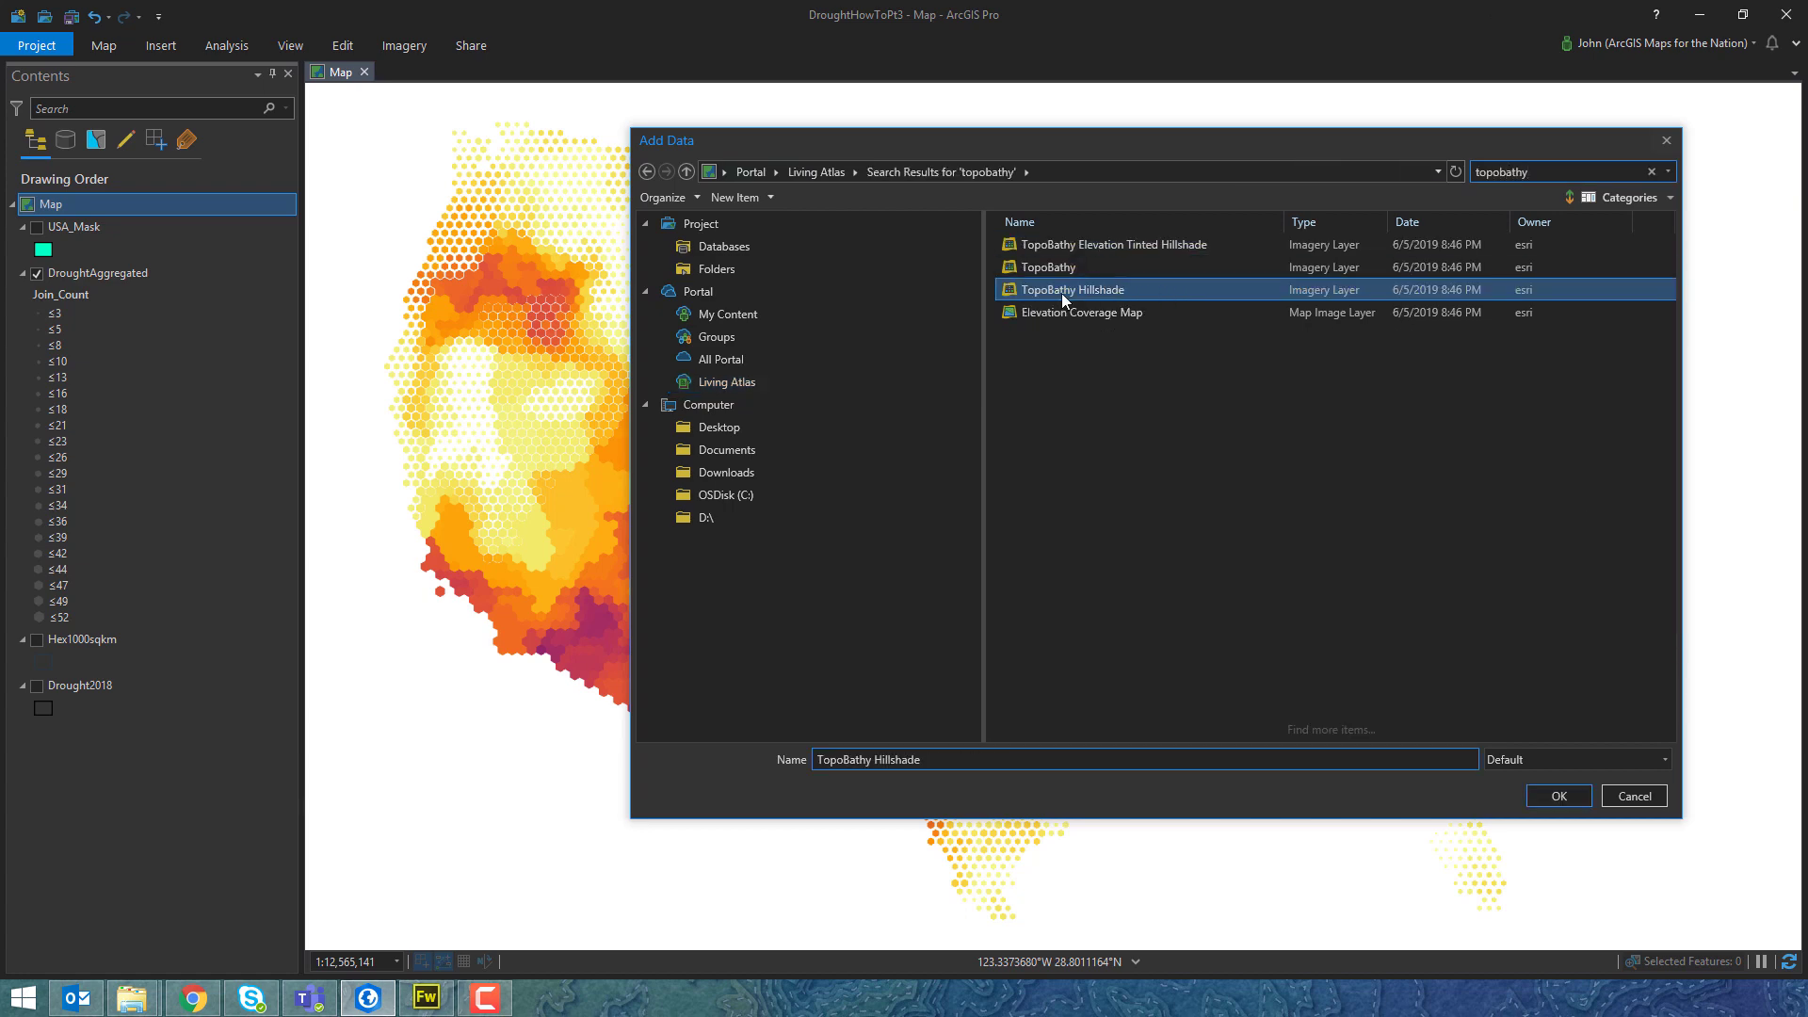
click(1558, 797)
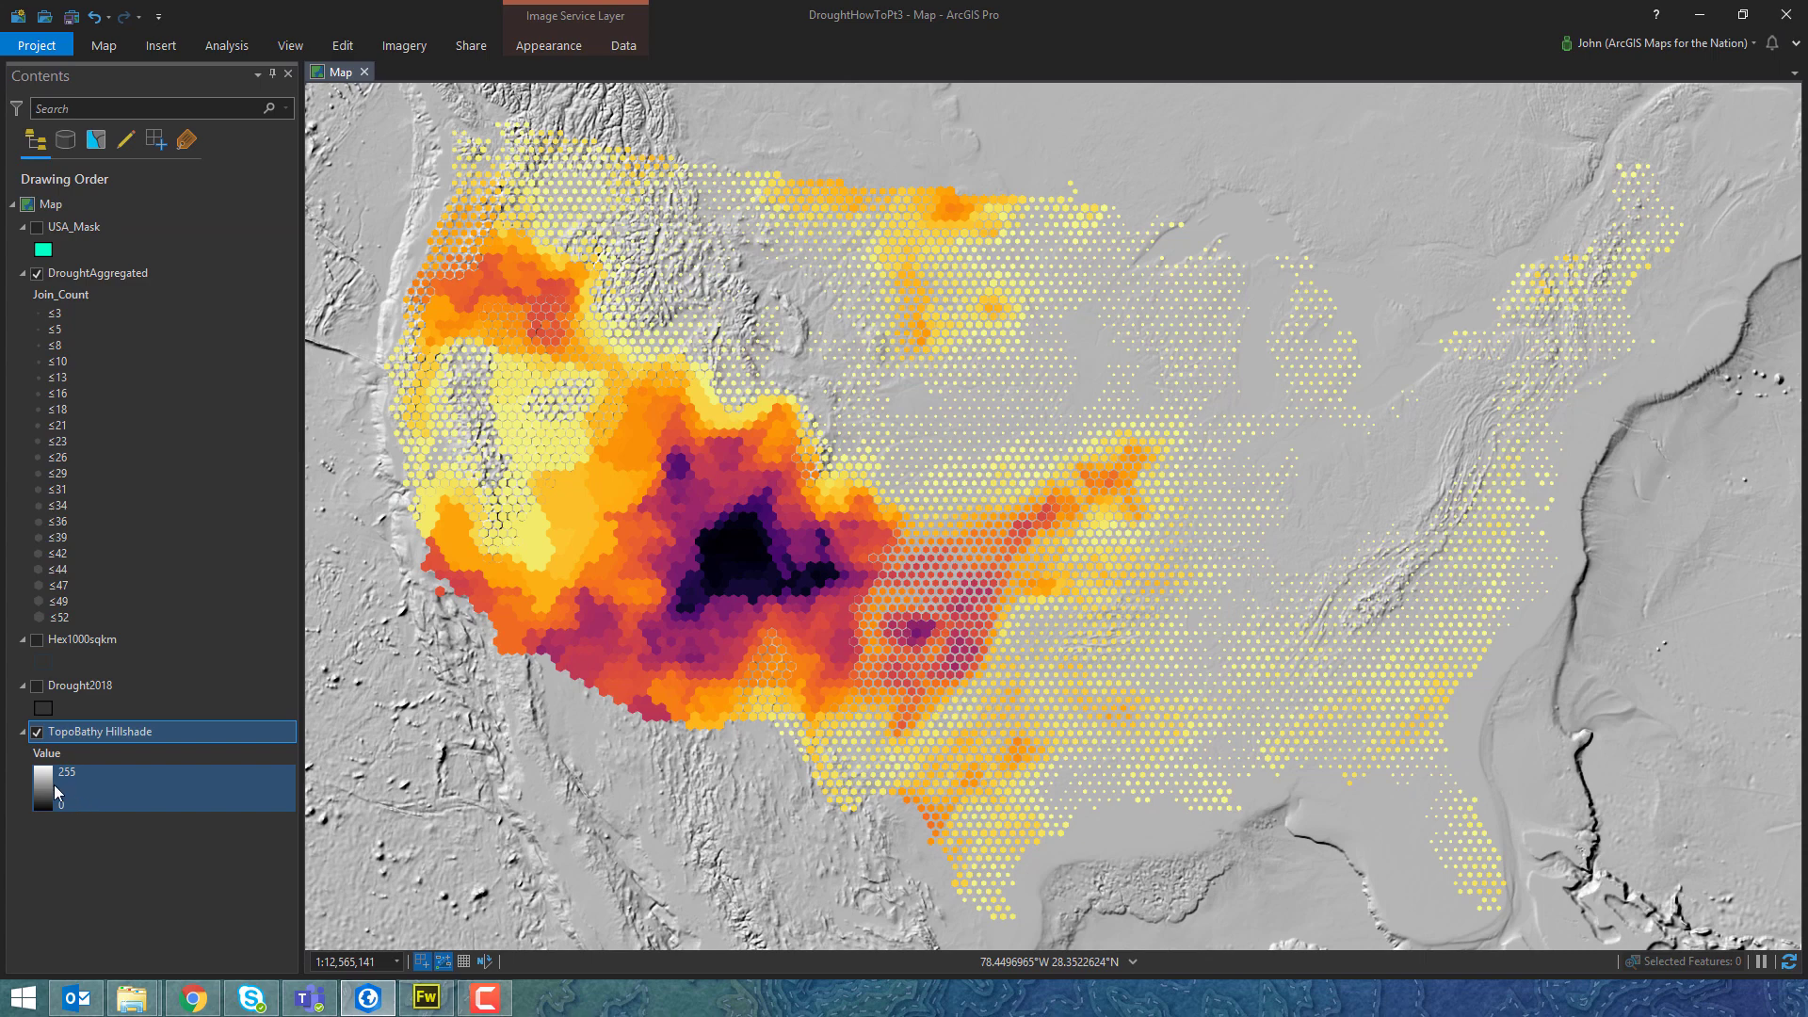
Darken the TopoBathy Hillshade by changing the white end of its continuous color scheme to dark gray.
click(42, 778)
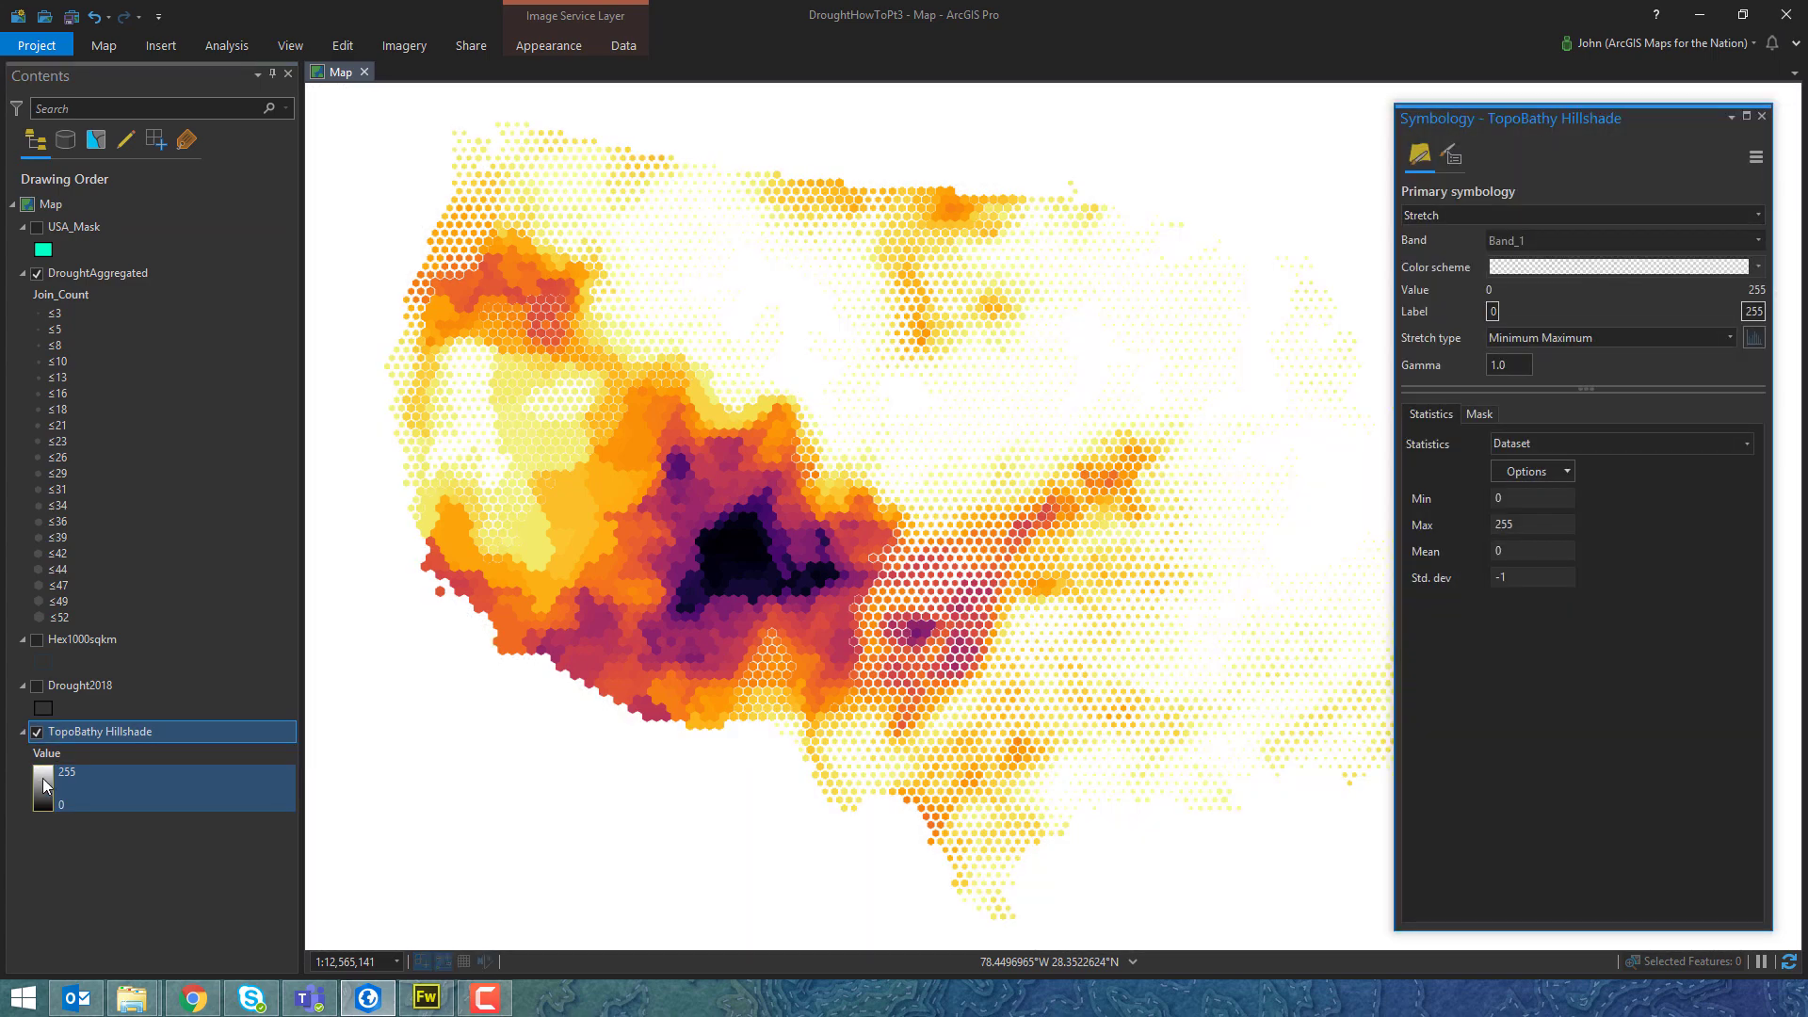
click(1759, 269)
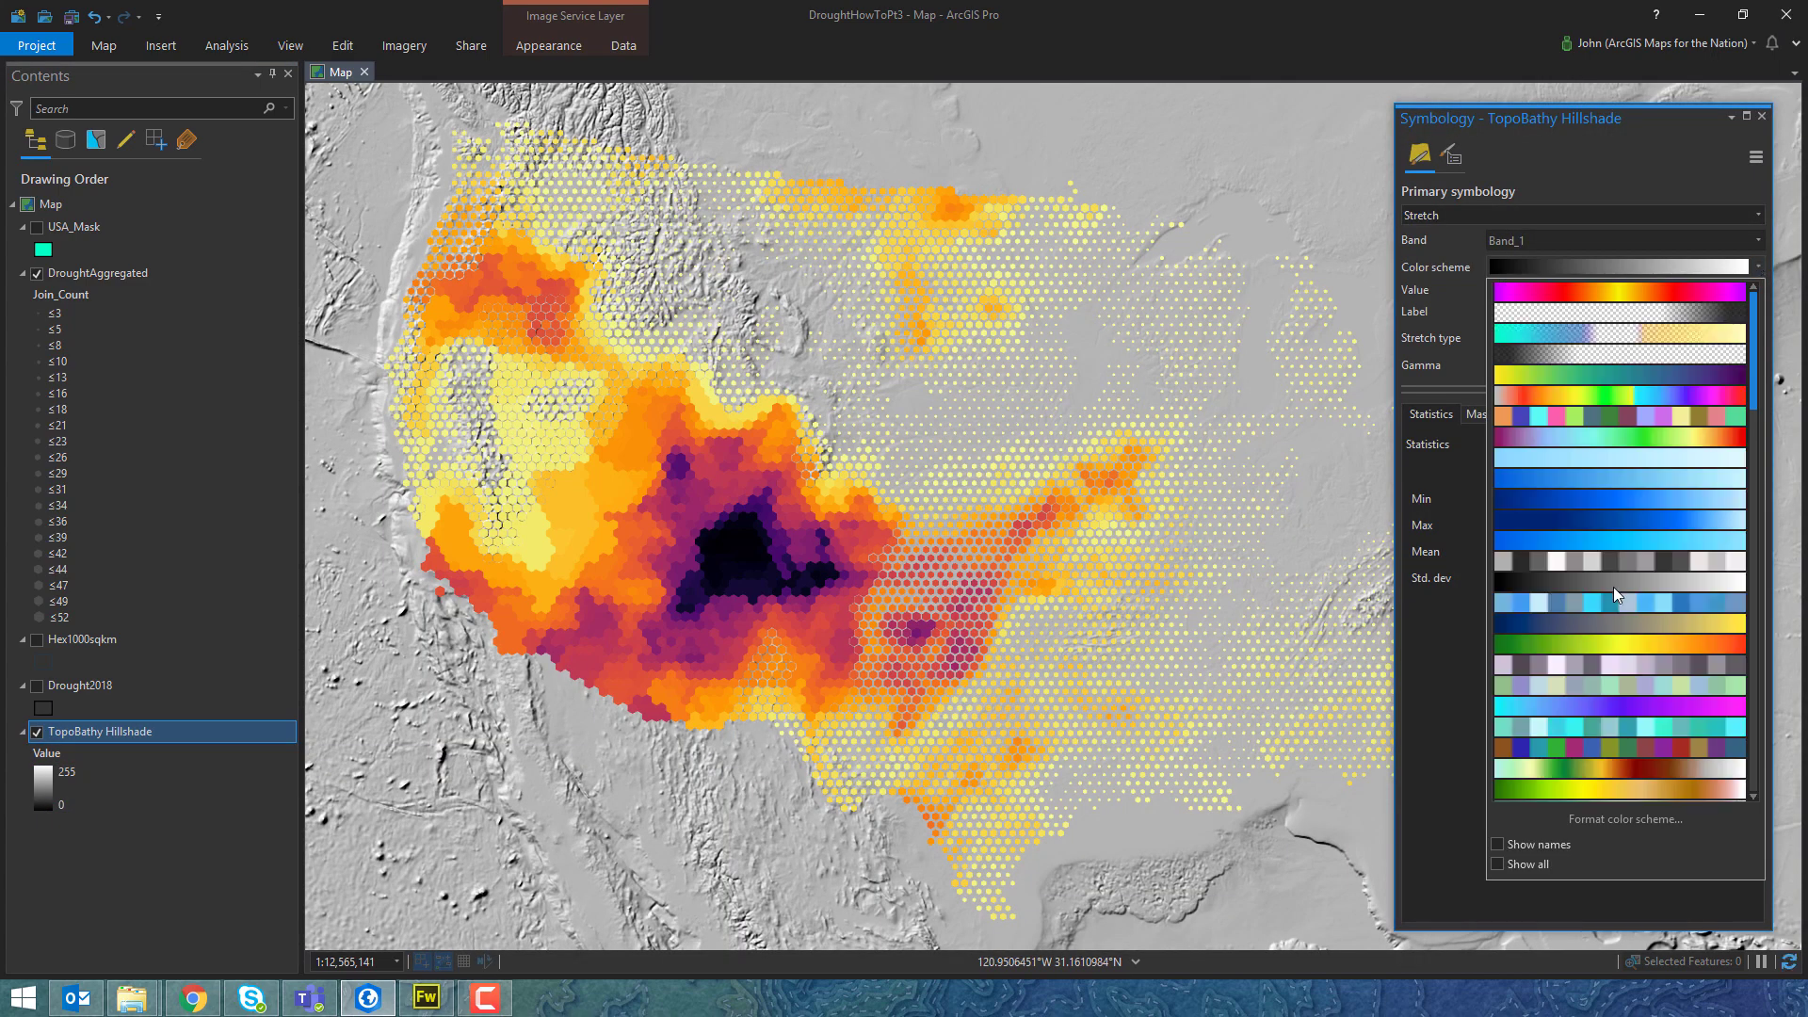
click(1595, 815)
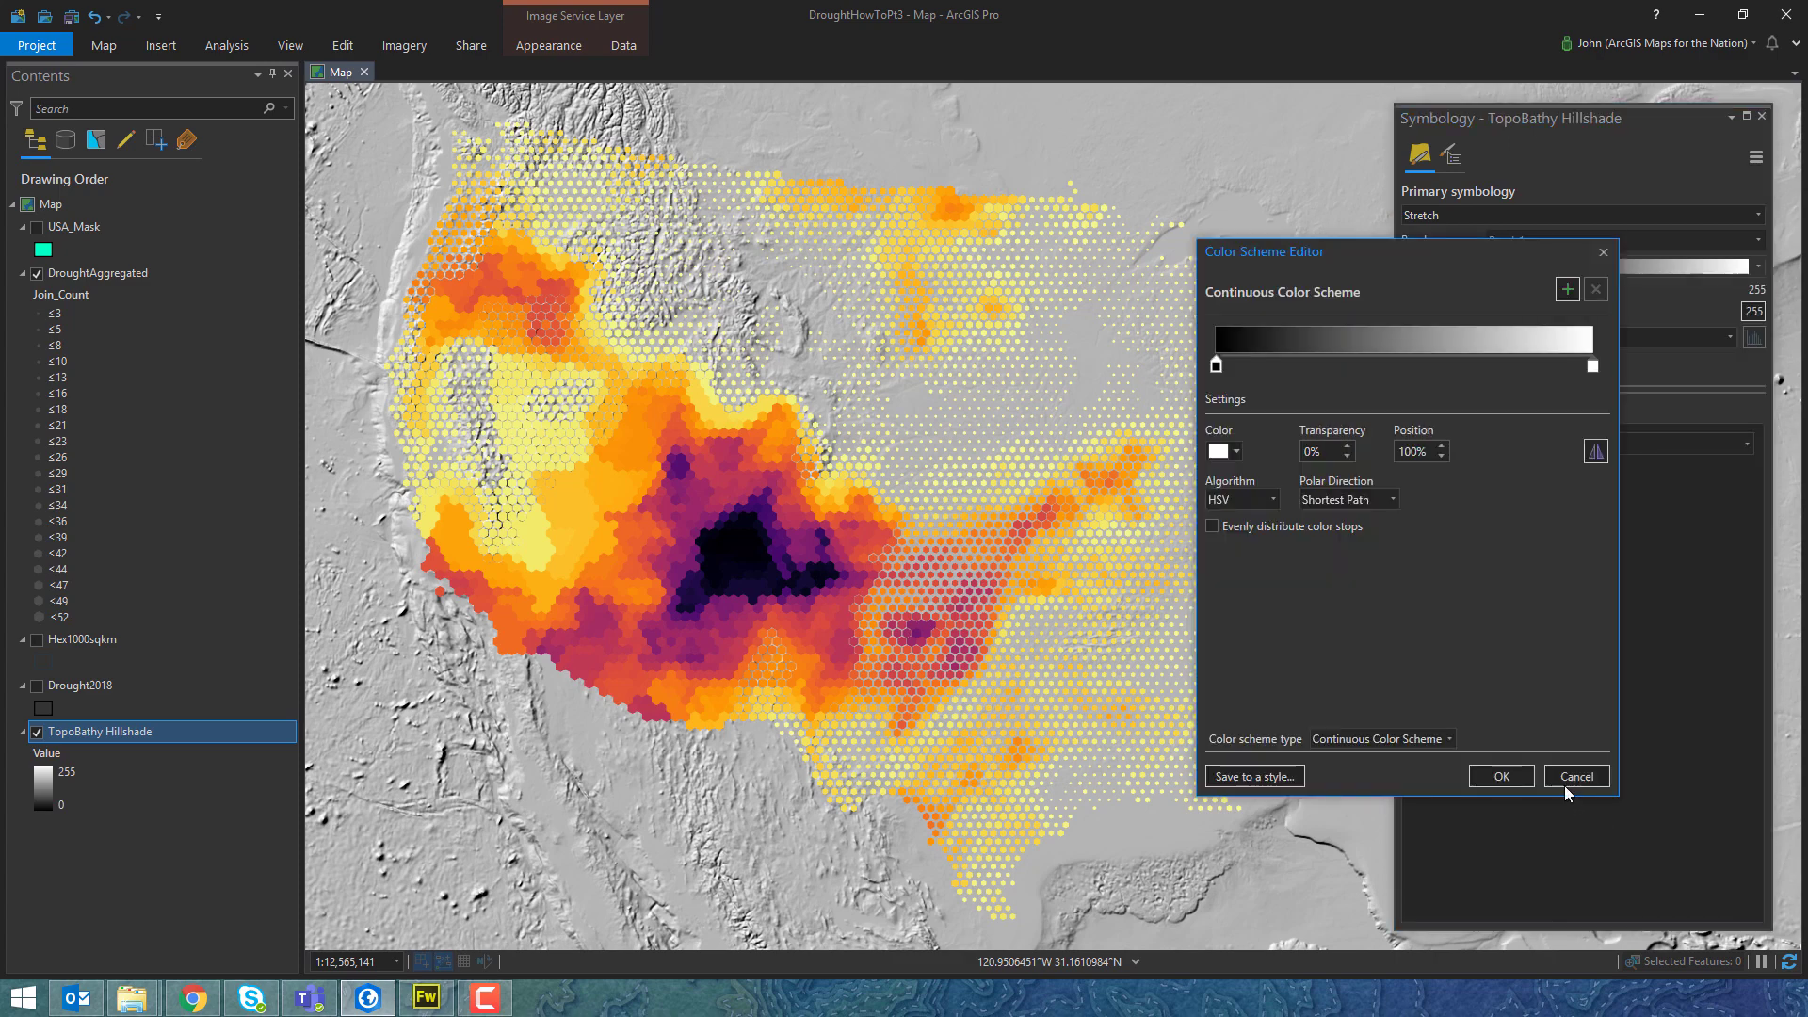
click(1223, 452)
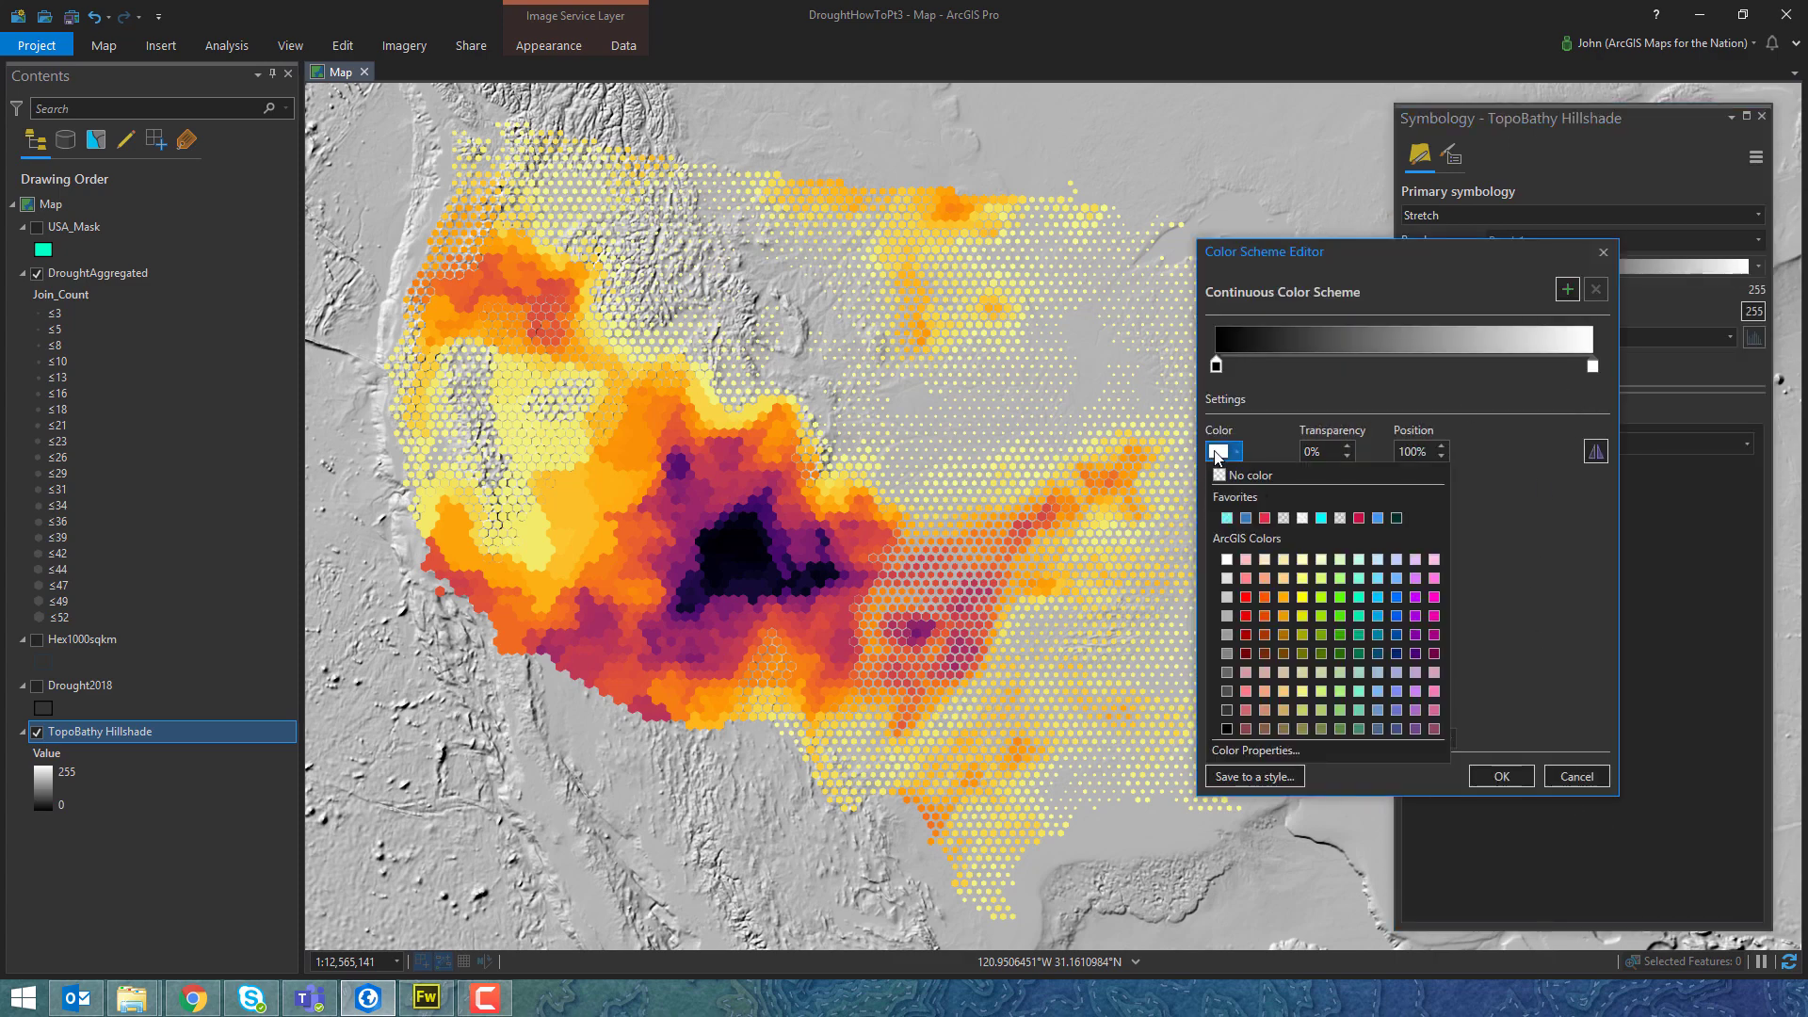
click(1228, 670)
click(1501, 778)
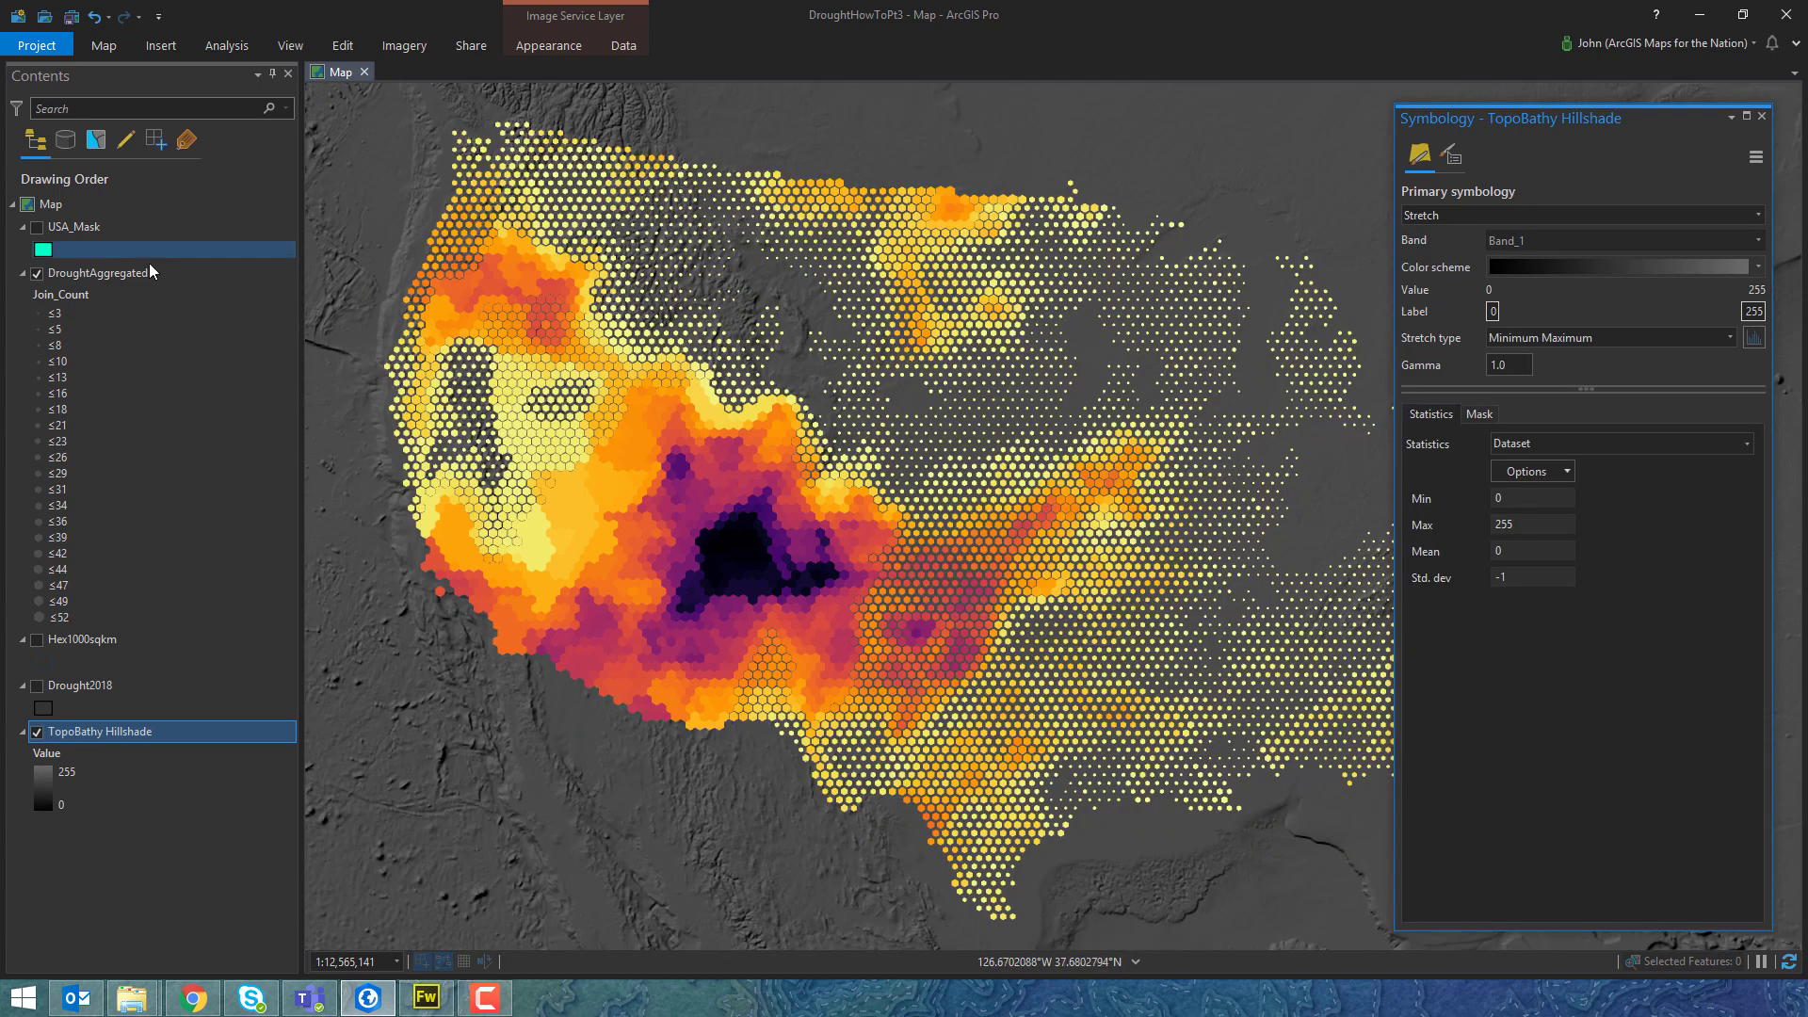
Reverse the color scheme that varies the DroughtAggregated symbols by the Power field.
click(182, 276)
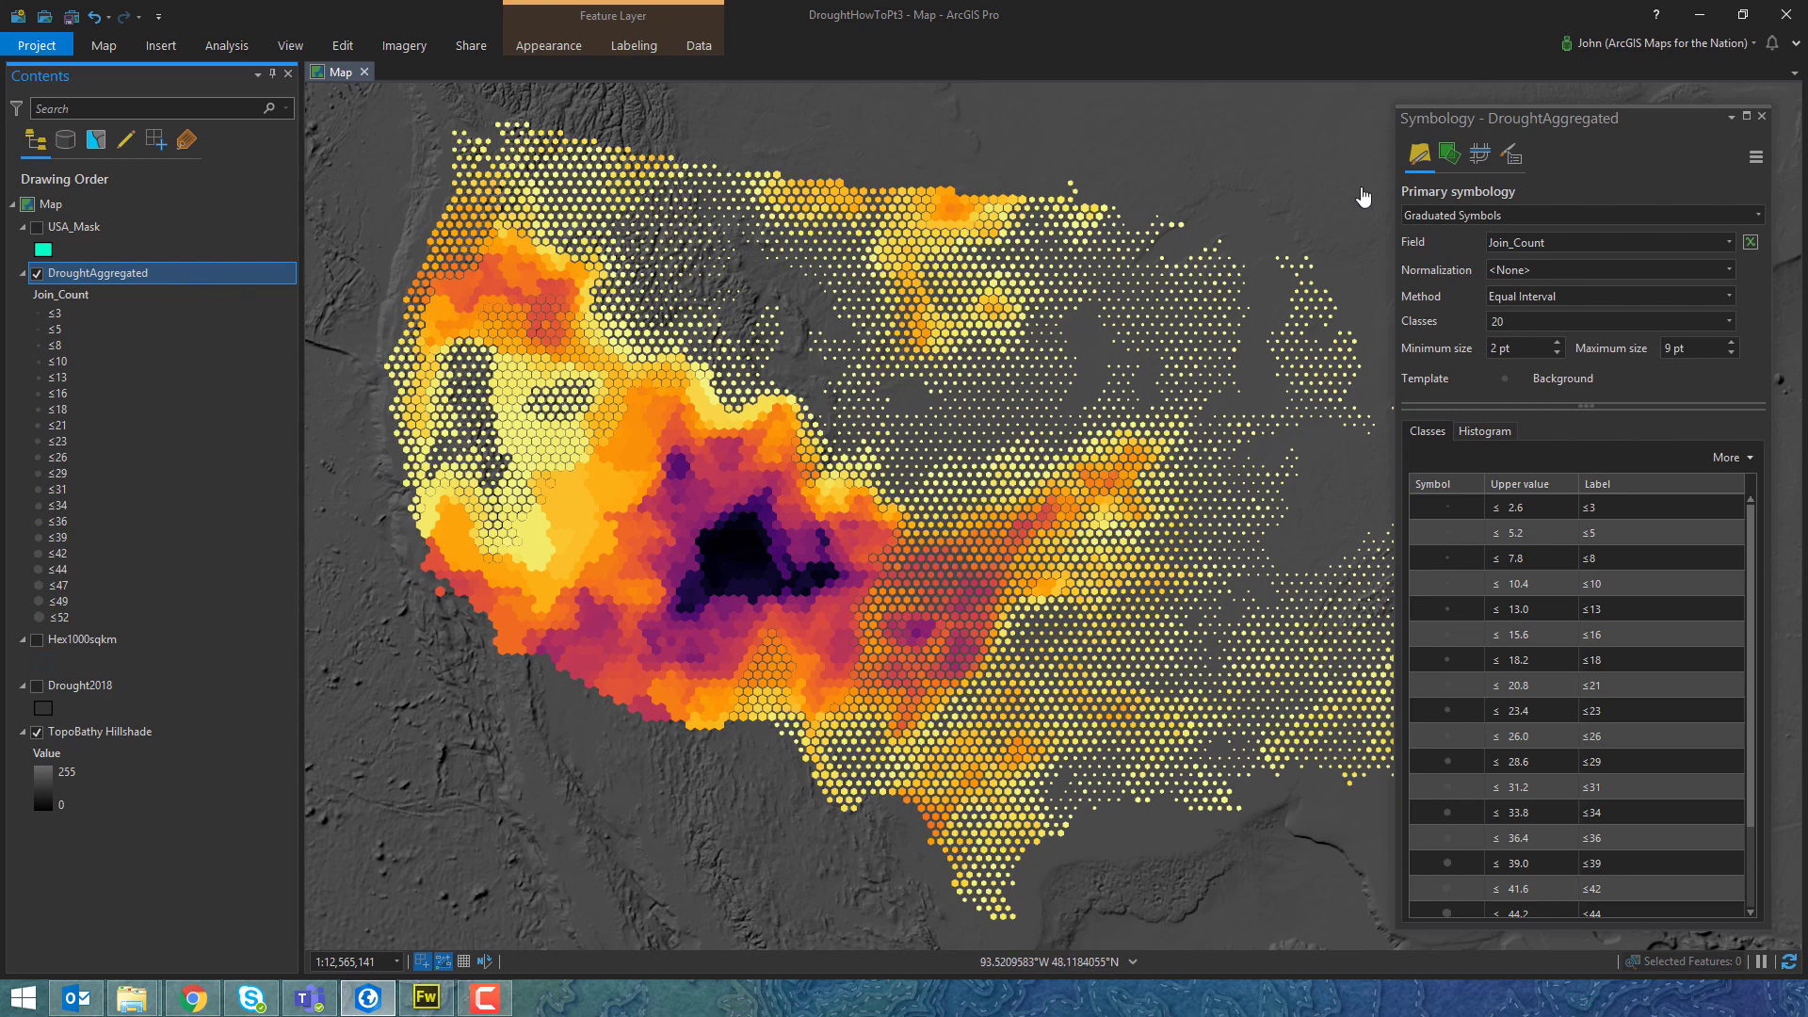
click(1450, 157)
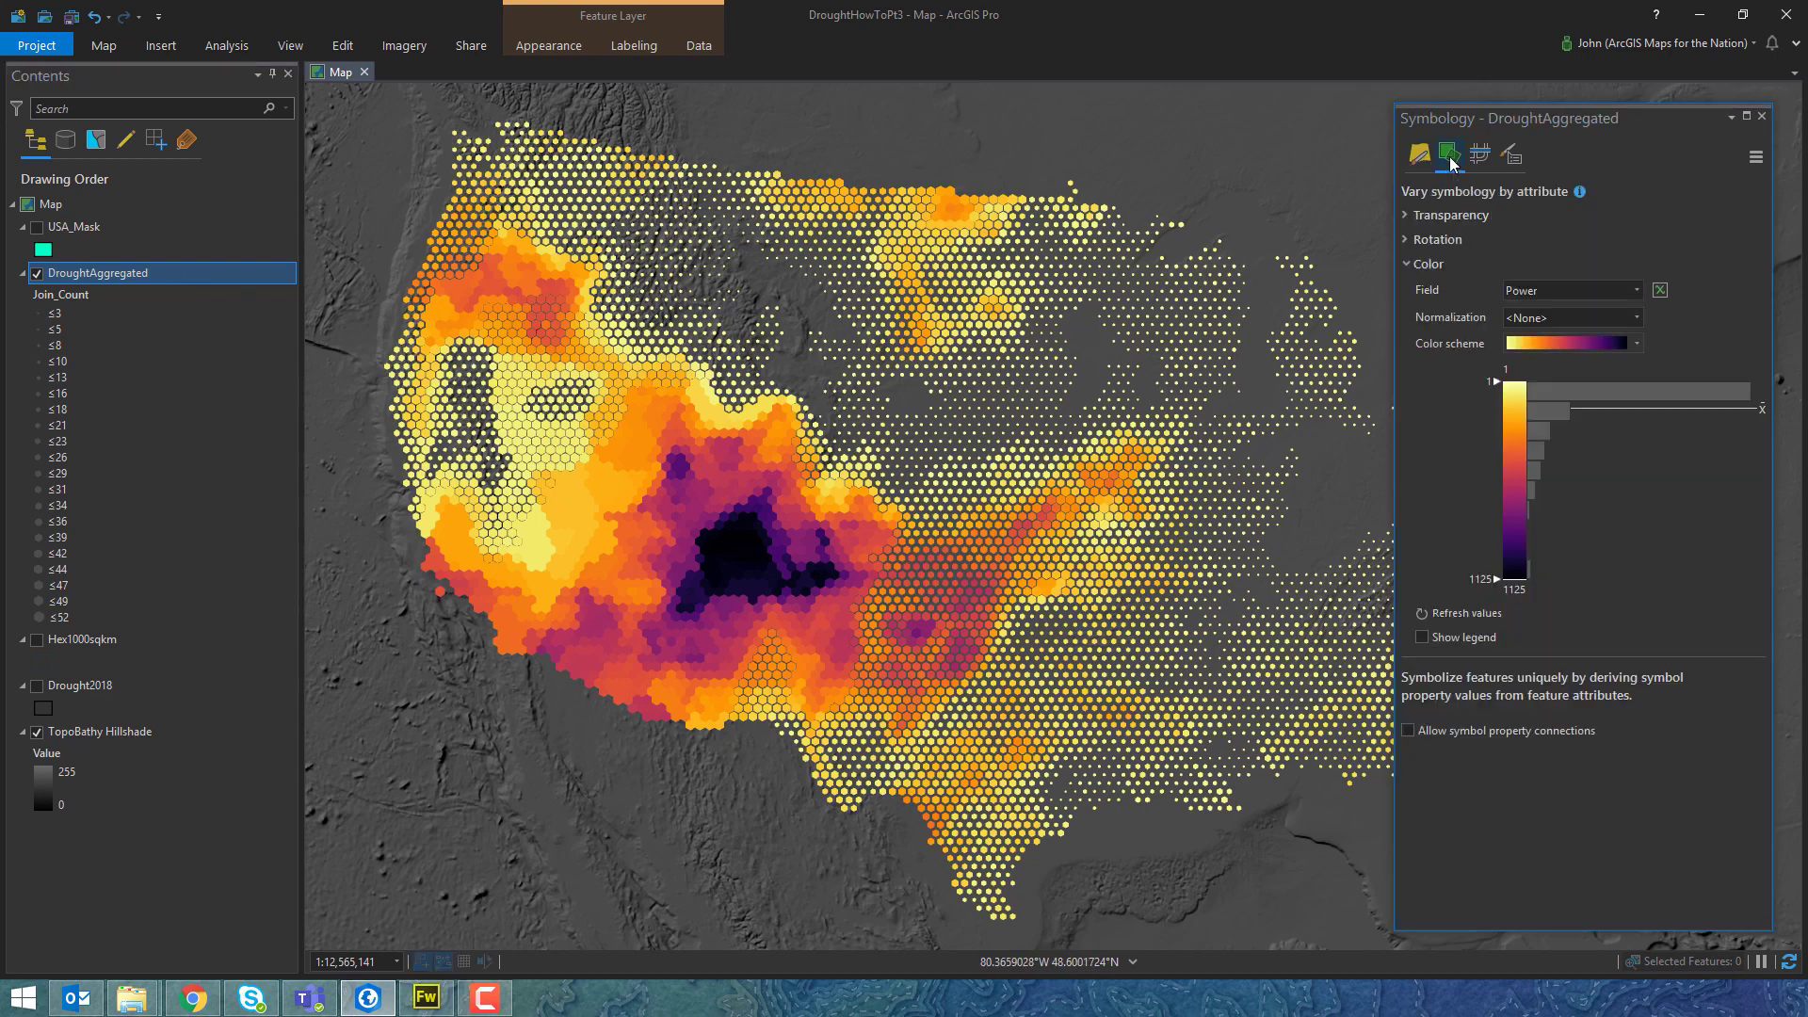
click(1638, 344)
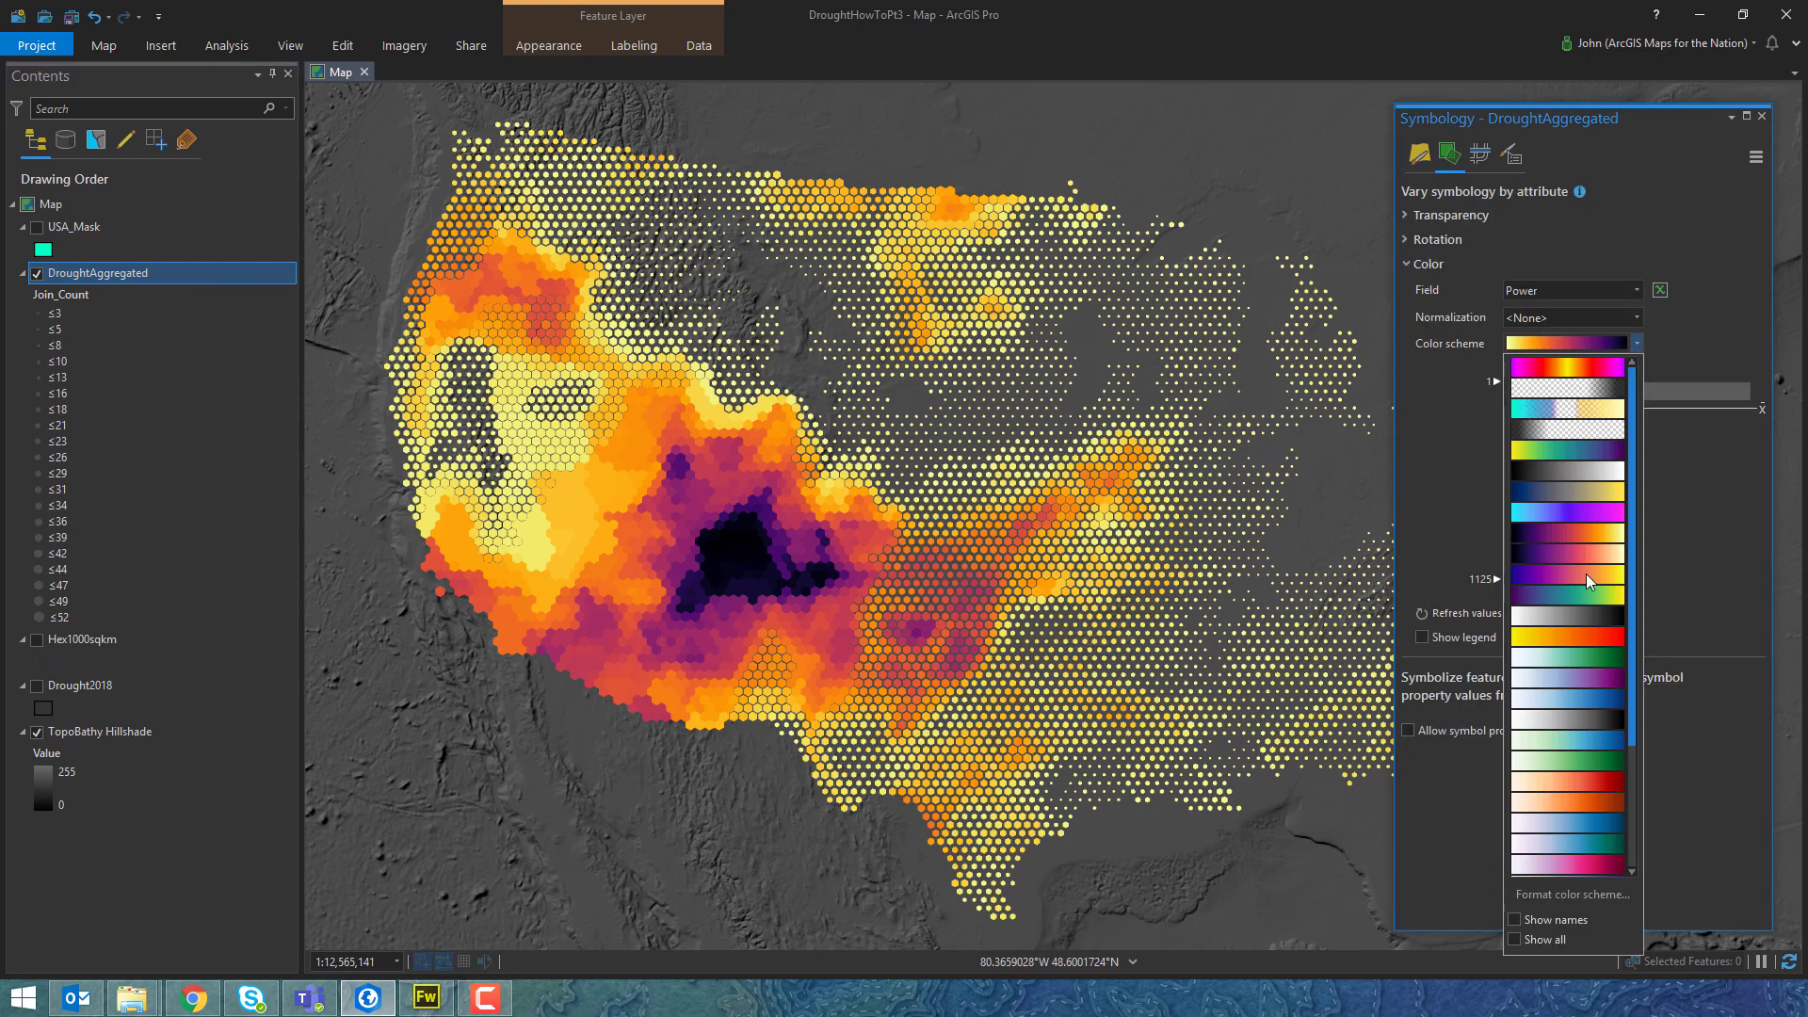
click(1578, 904)
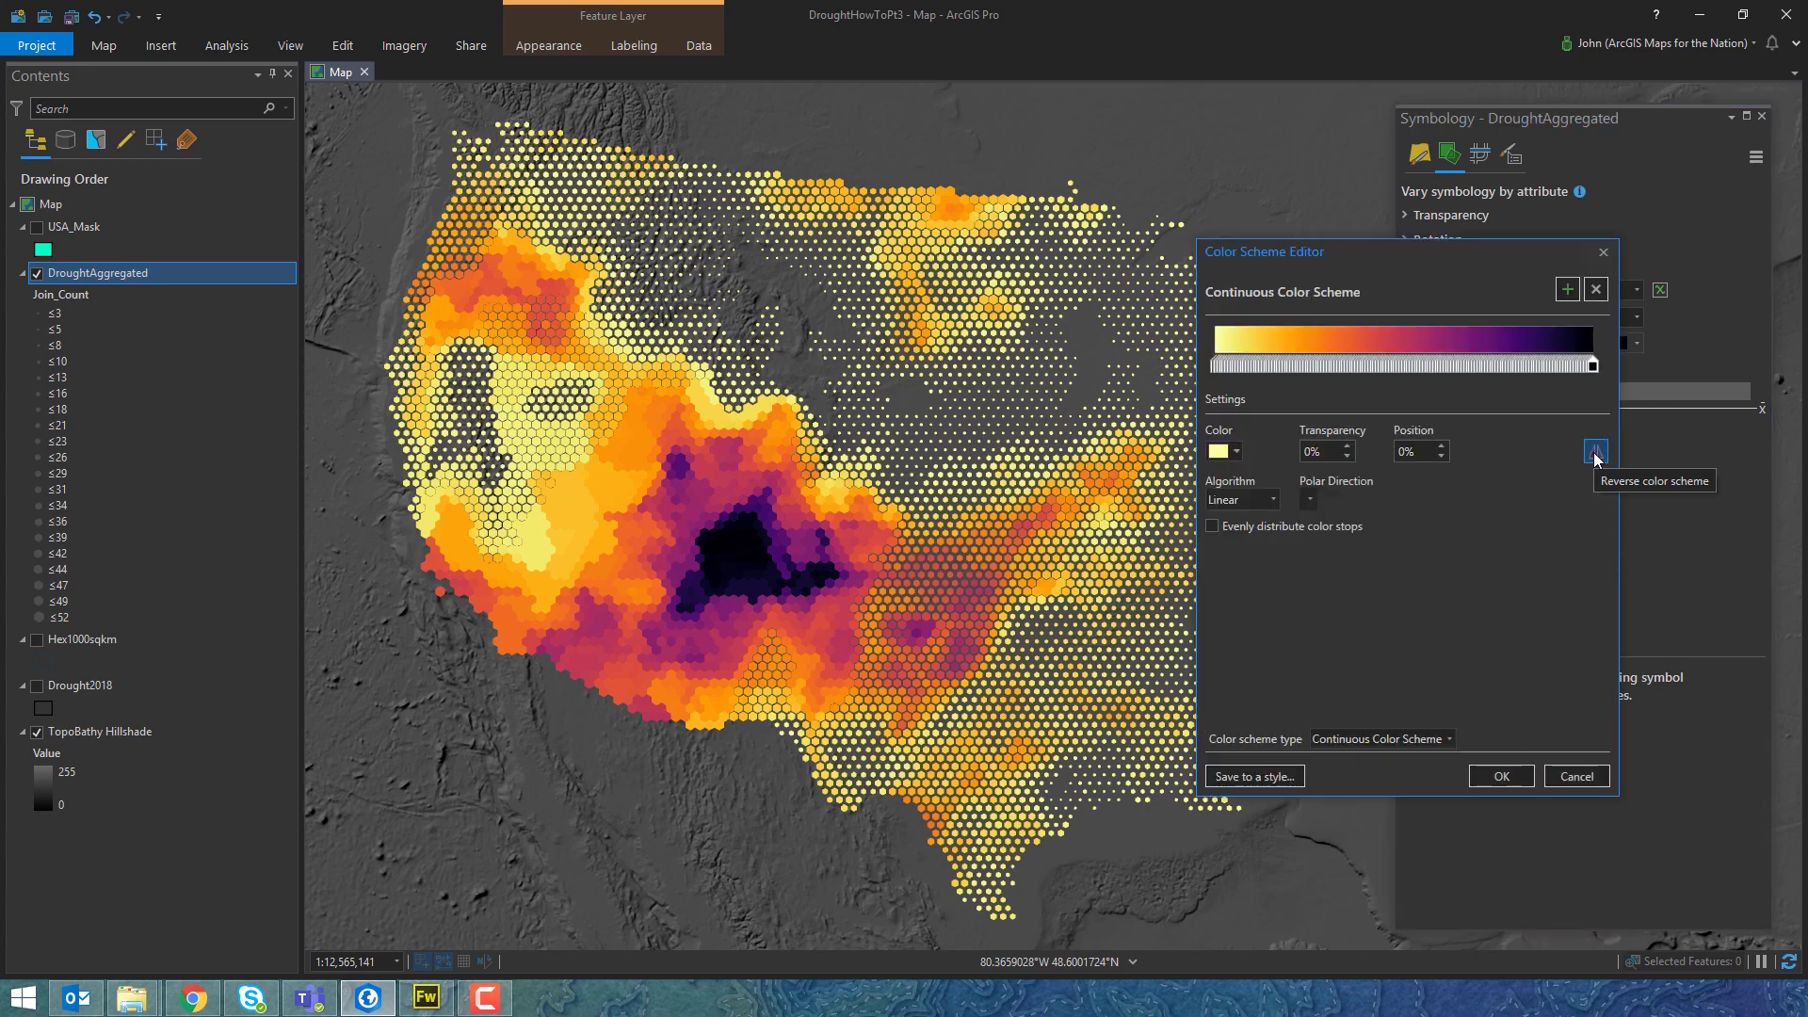
click(1596, 456)
click(1503, 777)
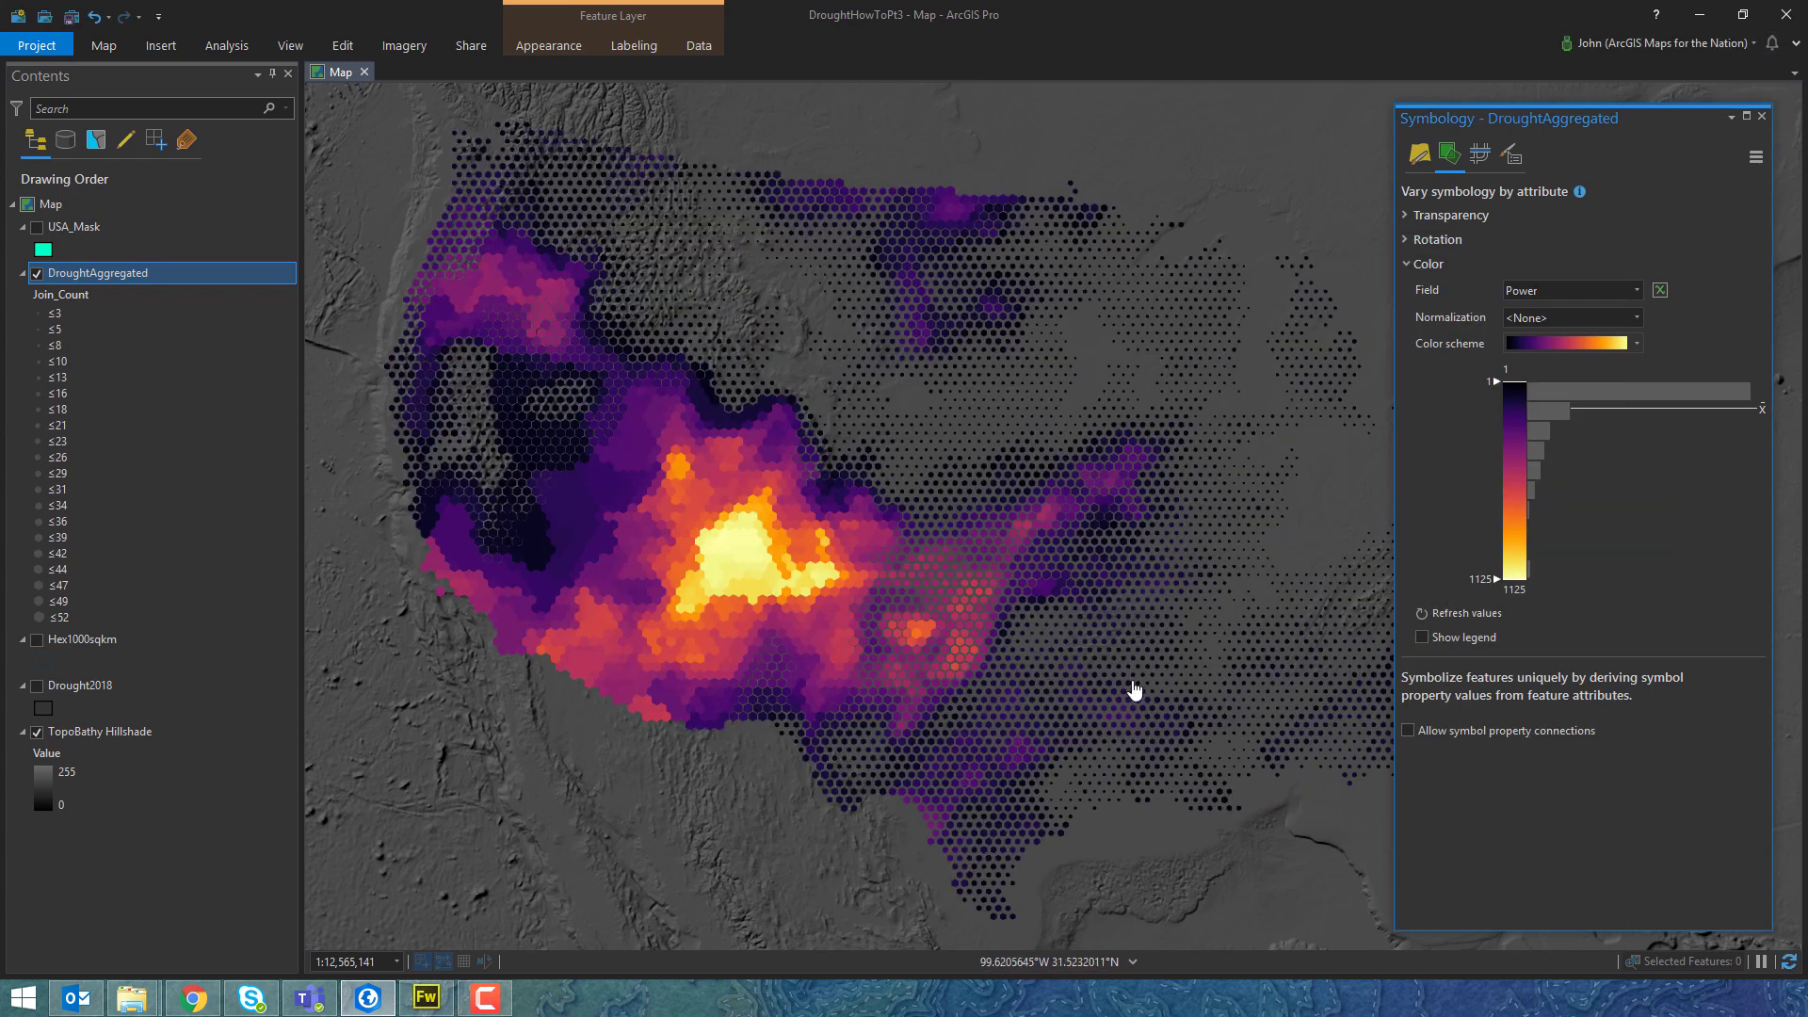
Duplicate the shape marker layer in the template point symbol of DroughtAggregated.
click(1422, 157)
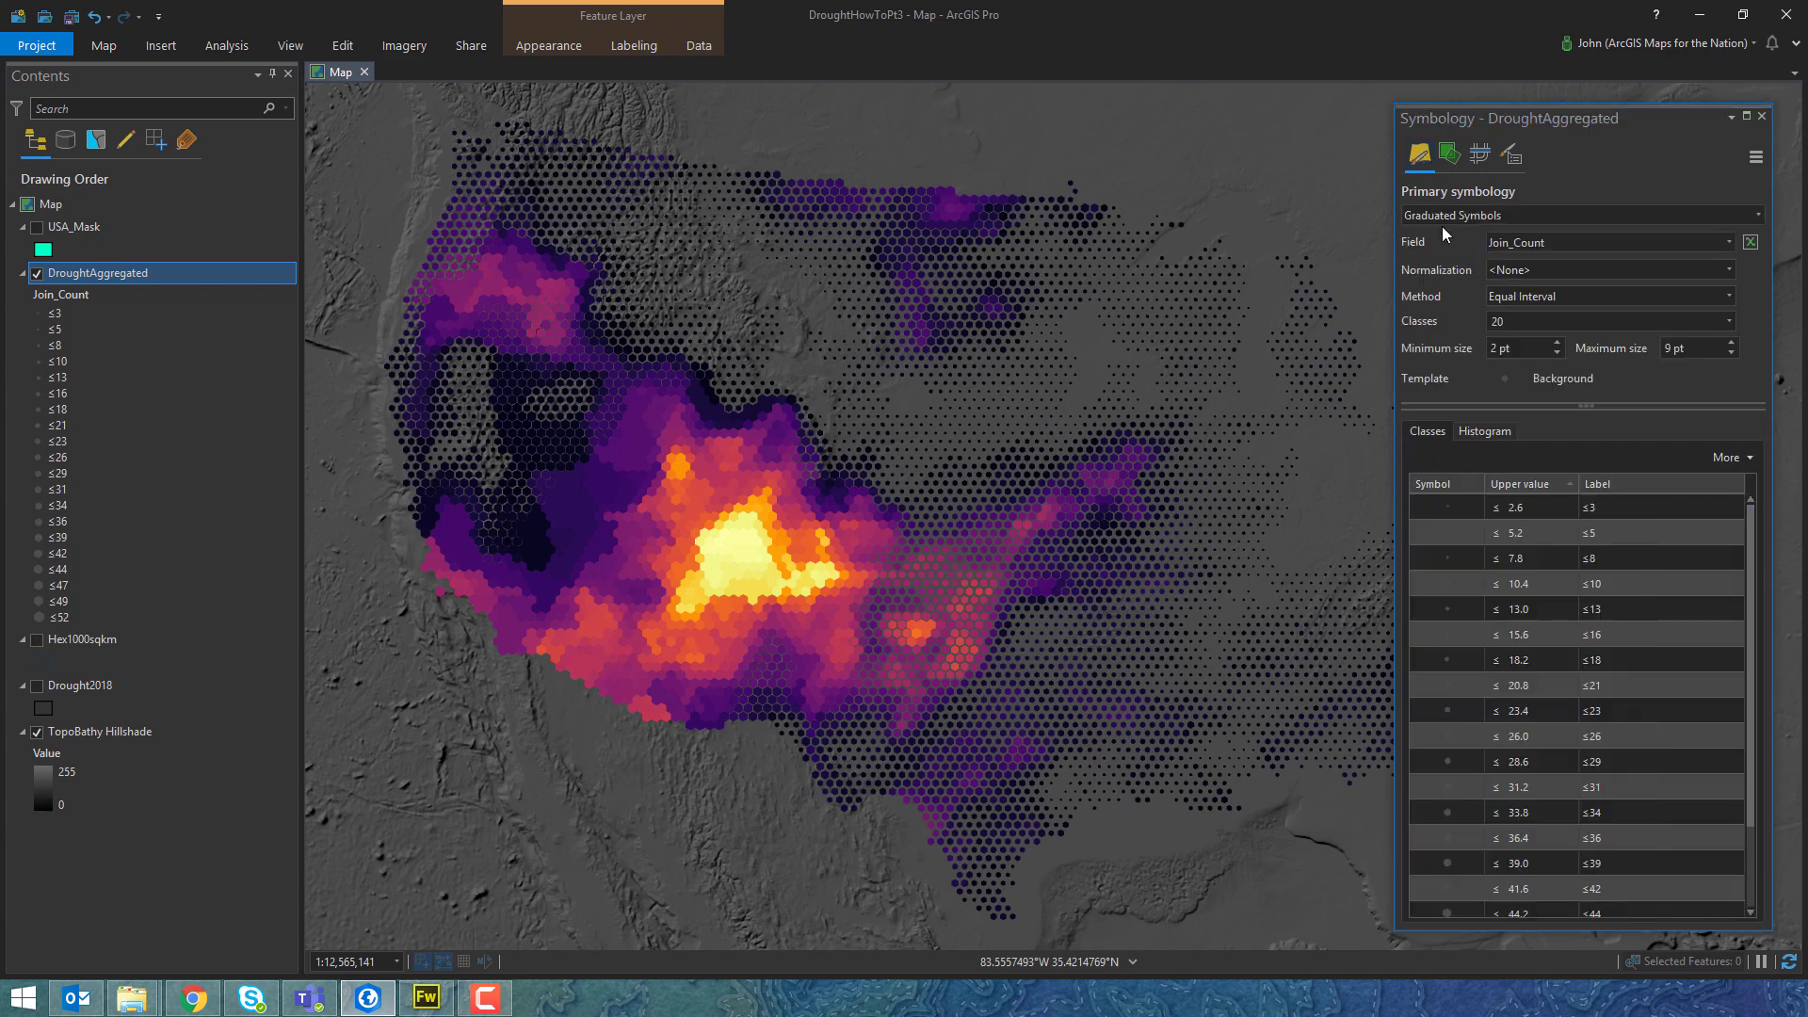
click(1504, 380)
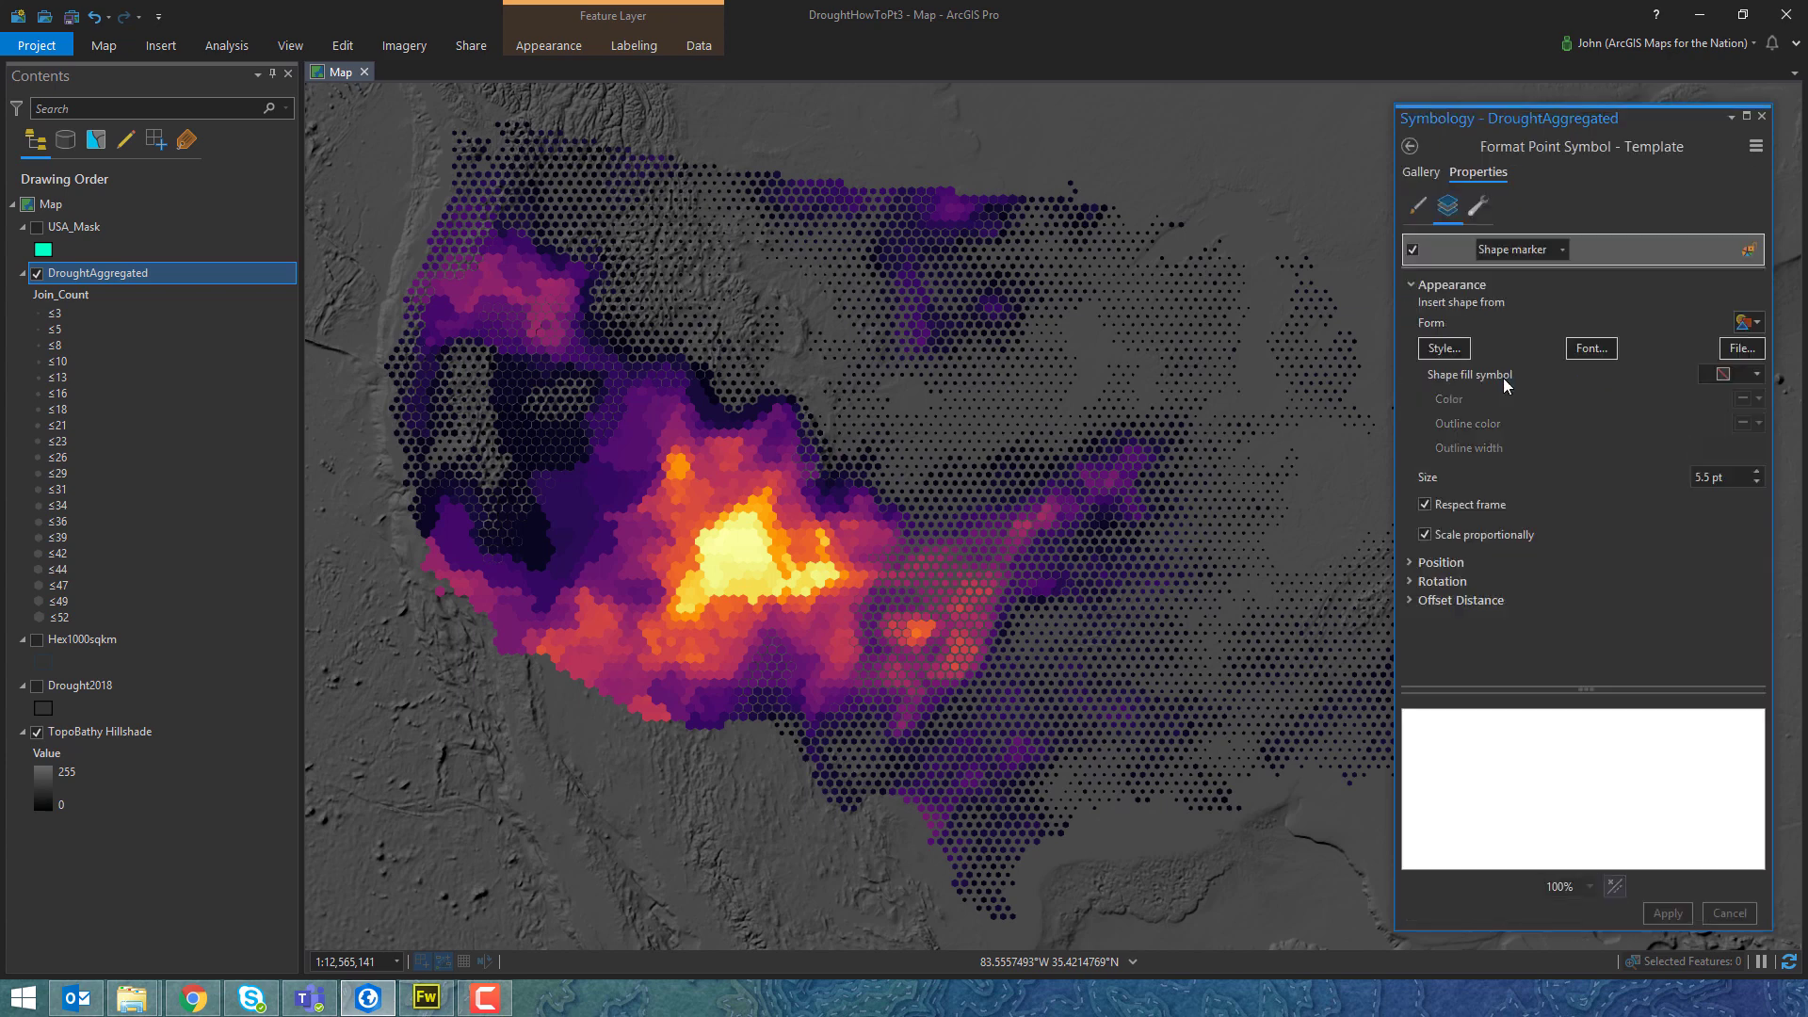
click(1478, 205)
click(1508, 351)
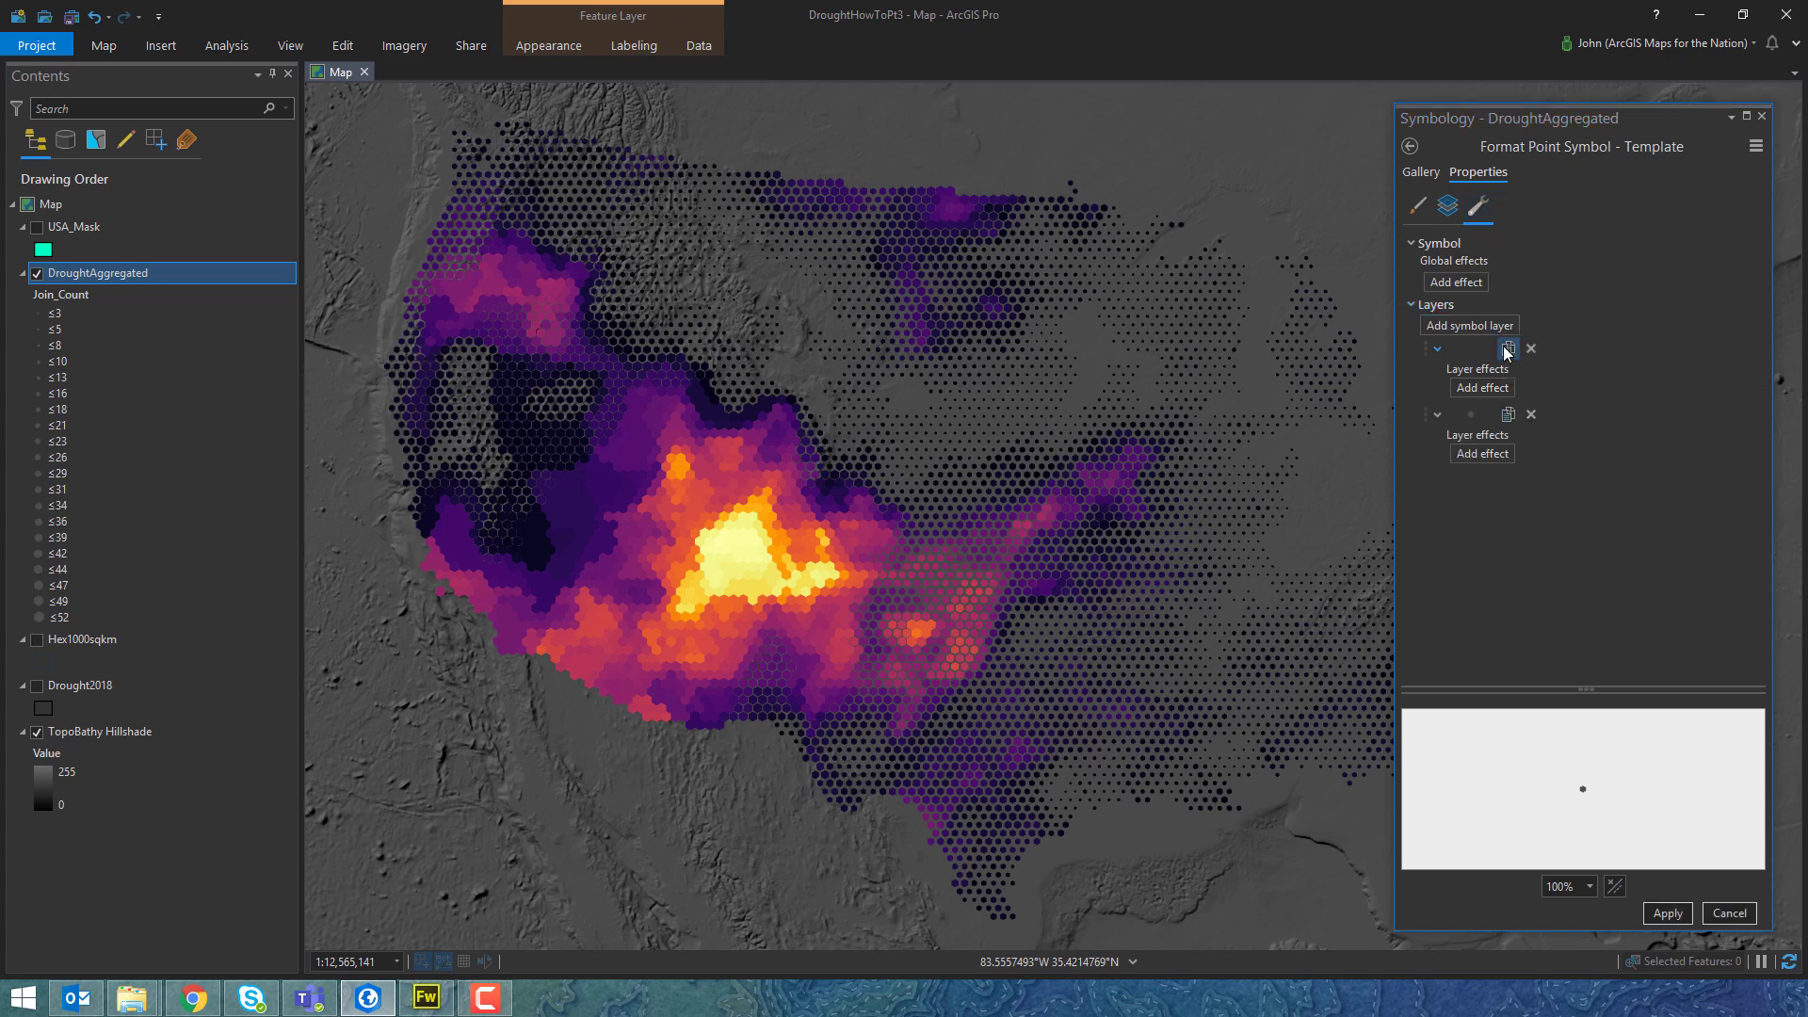
Give the upper shape marker layer of the template symbol a linear gradient fill.
click(1449, 209)
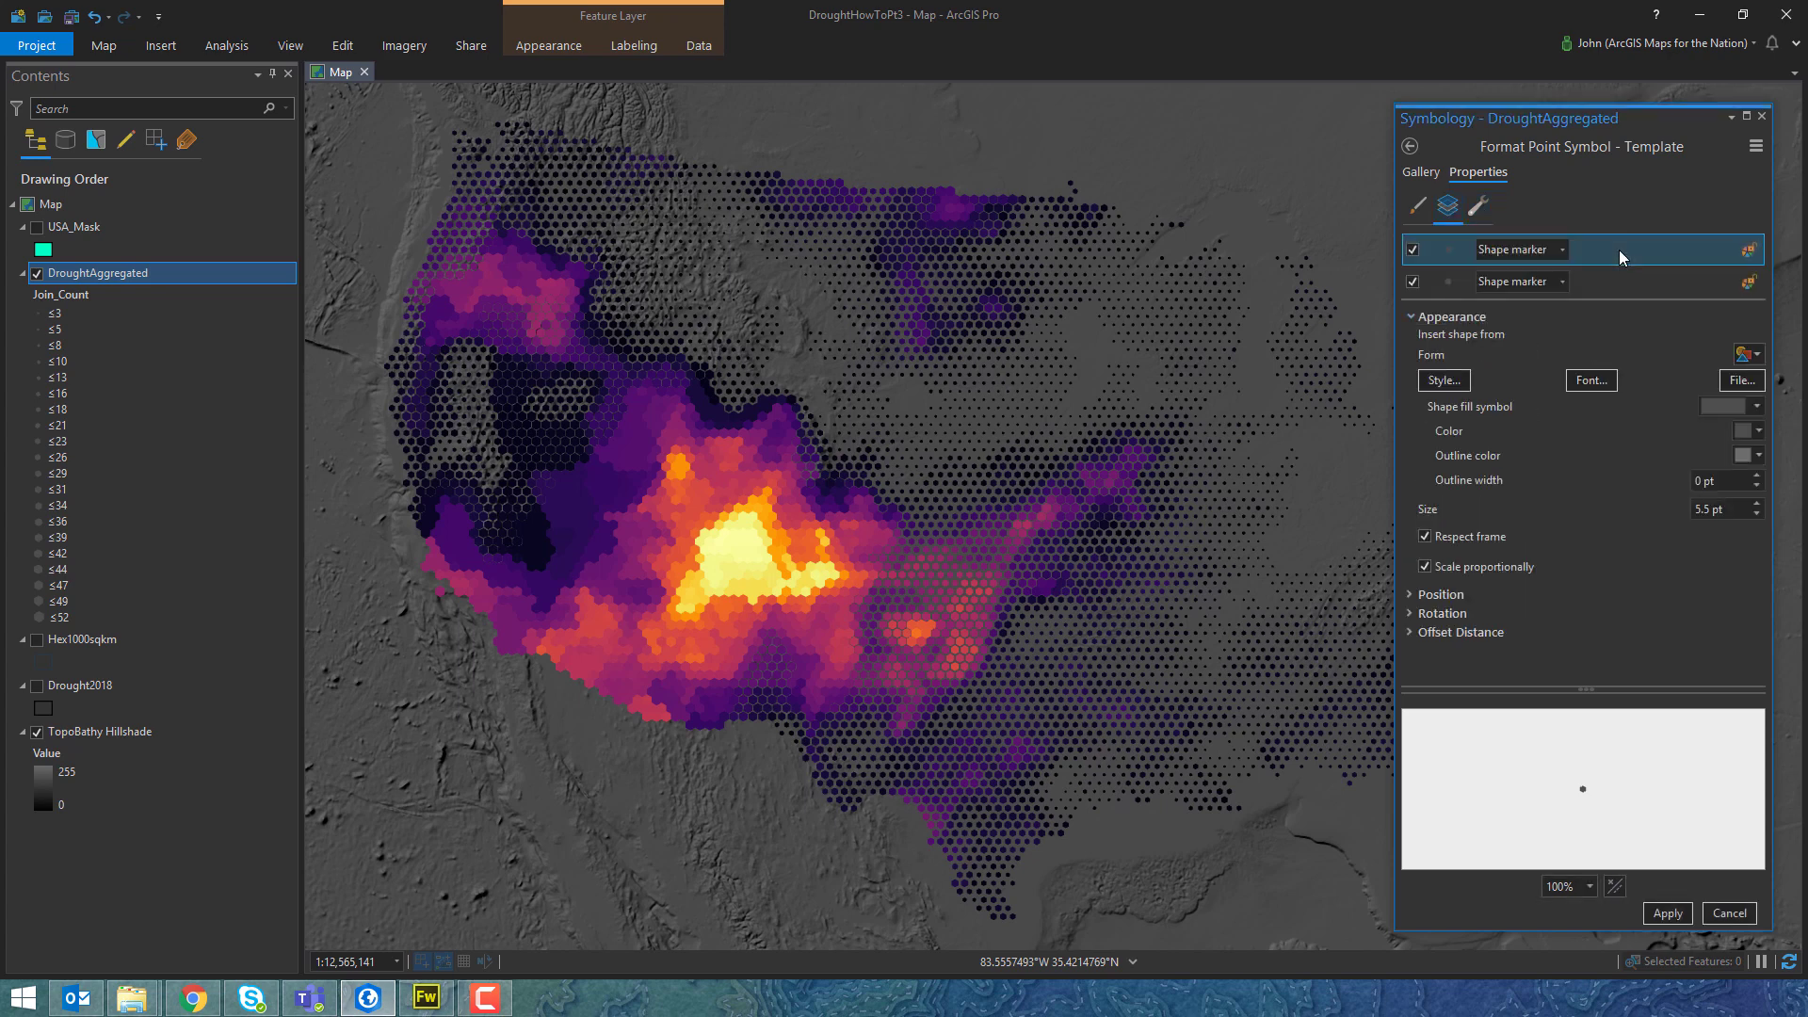
click(1742, 406)
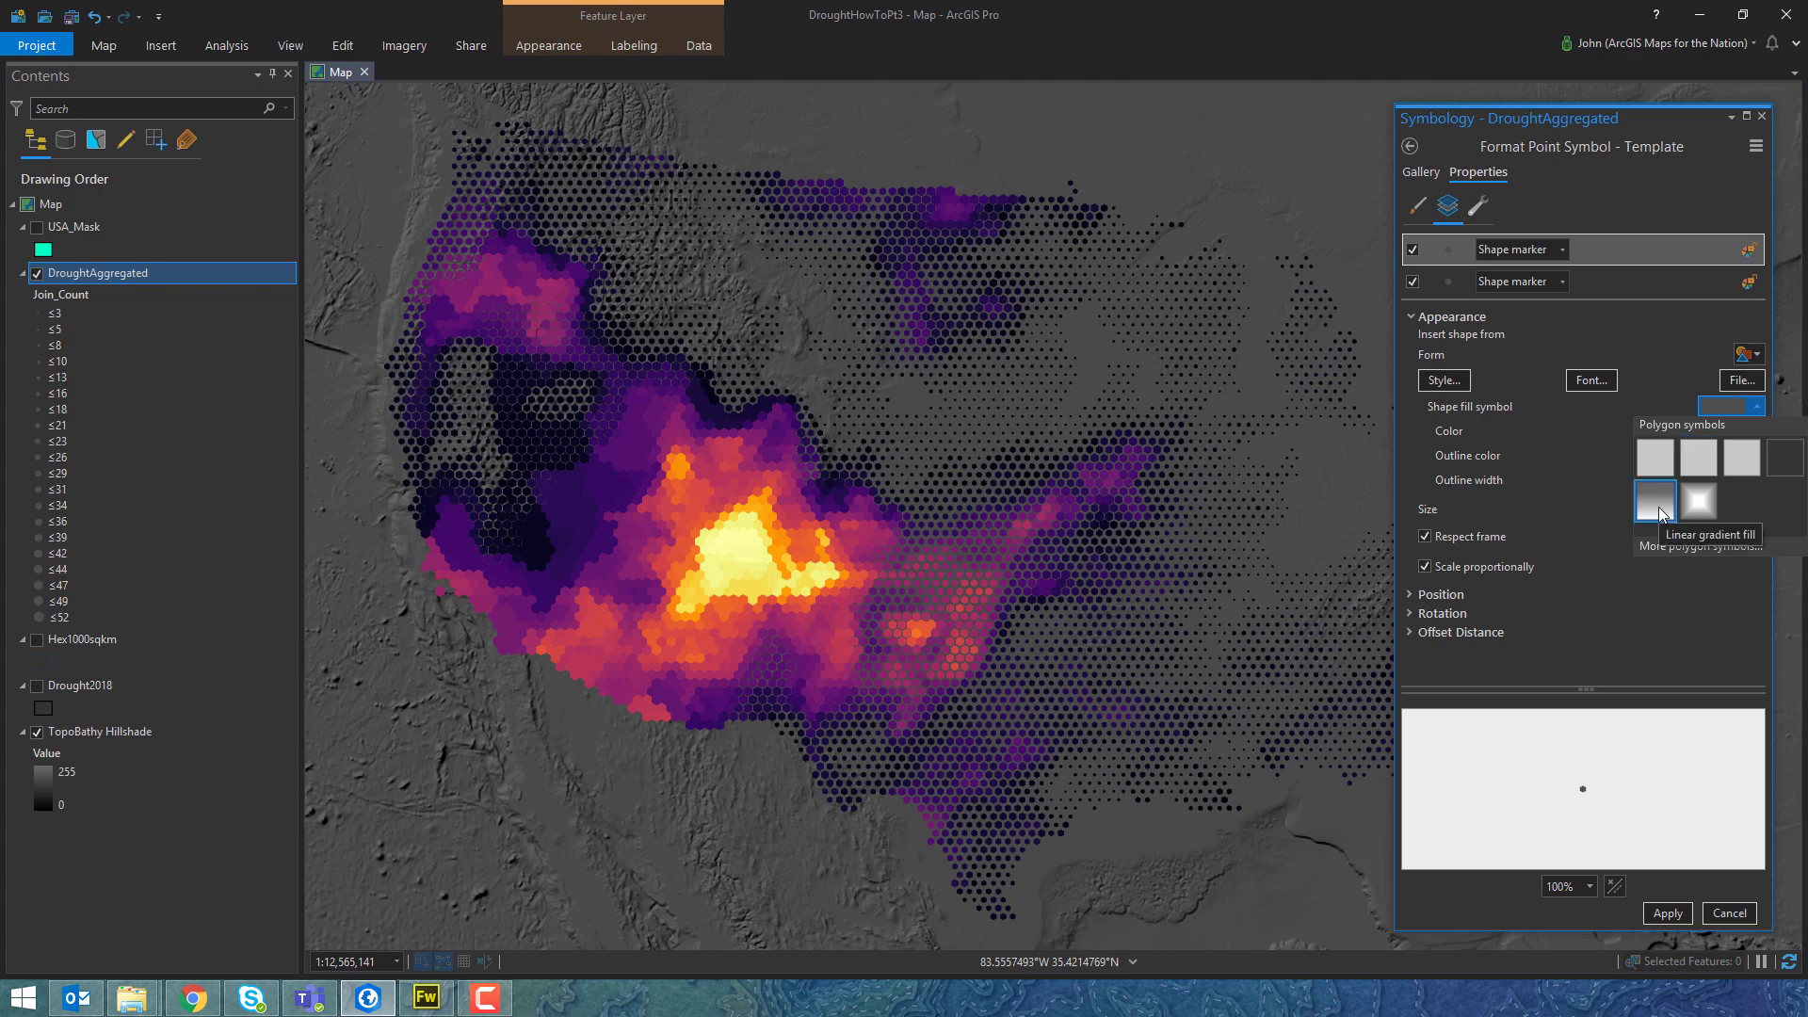
click(1660, 514)
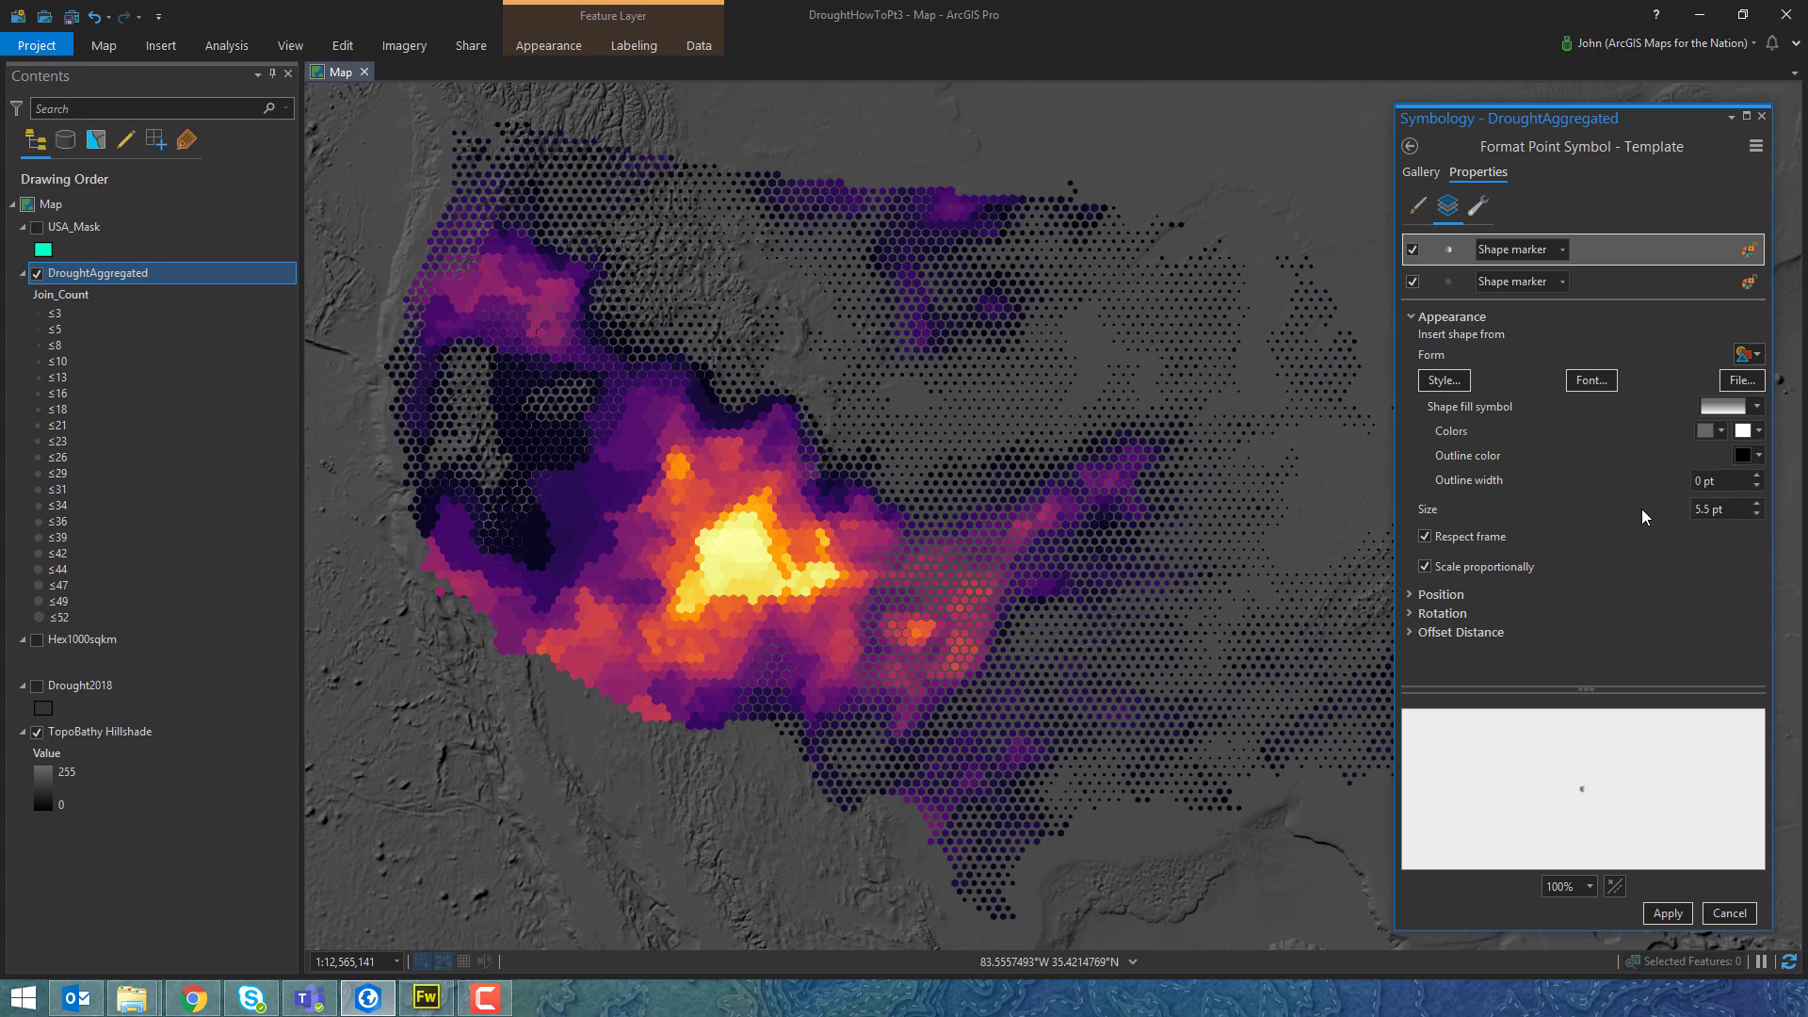
Apply the gradient fill to the template symbol and set its first gradient color to white.
click(1672, 912)
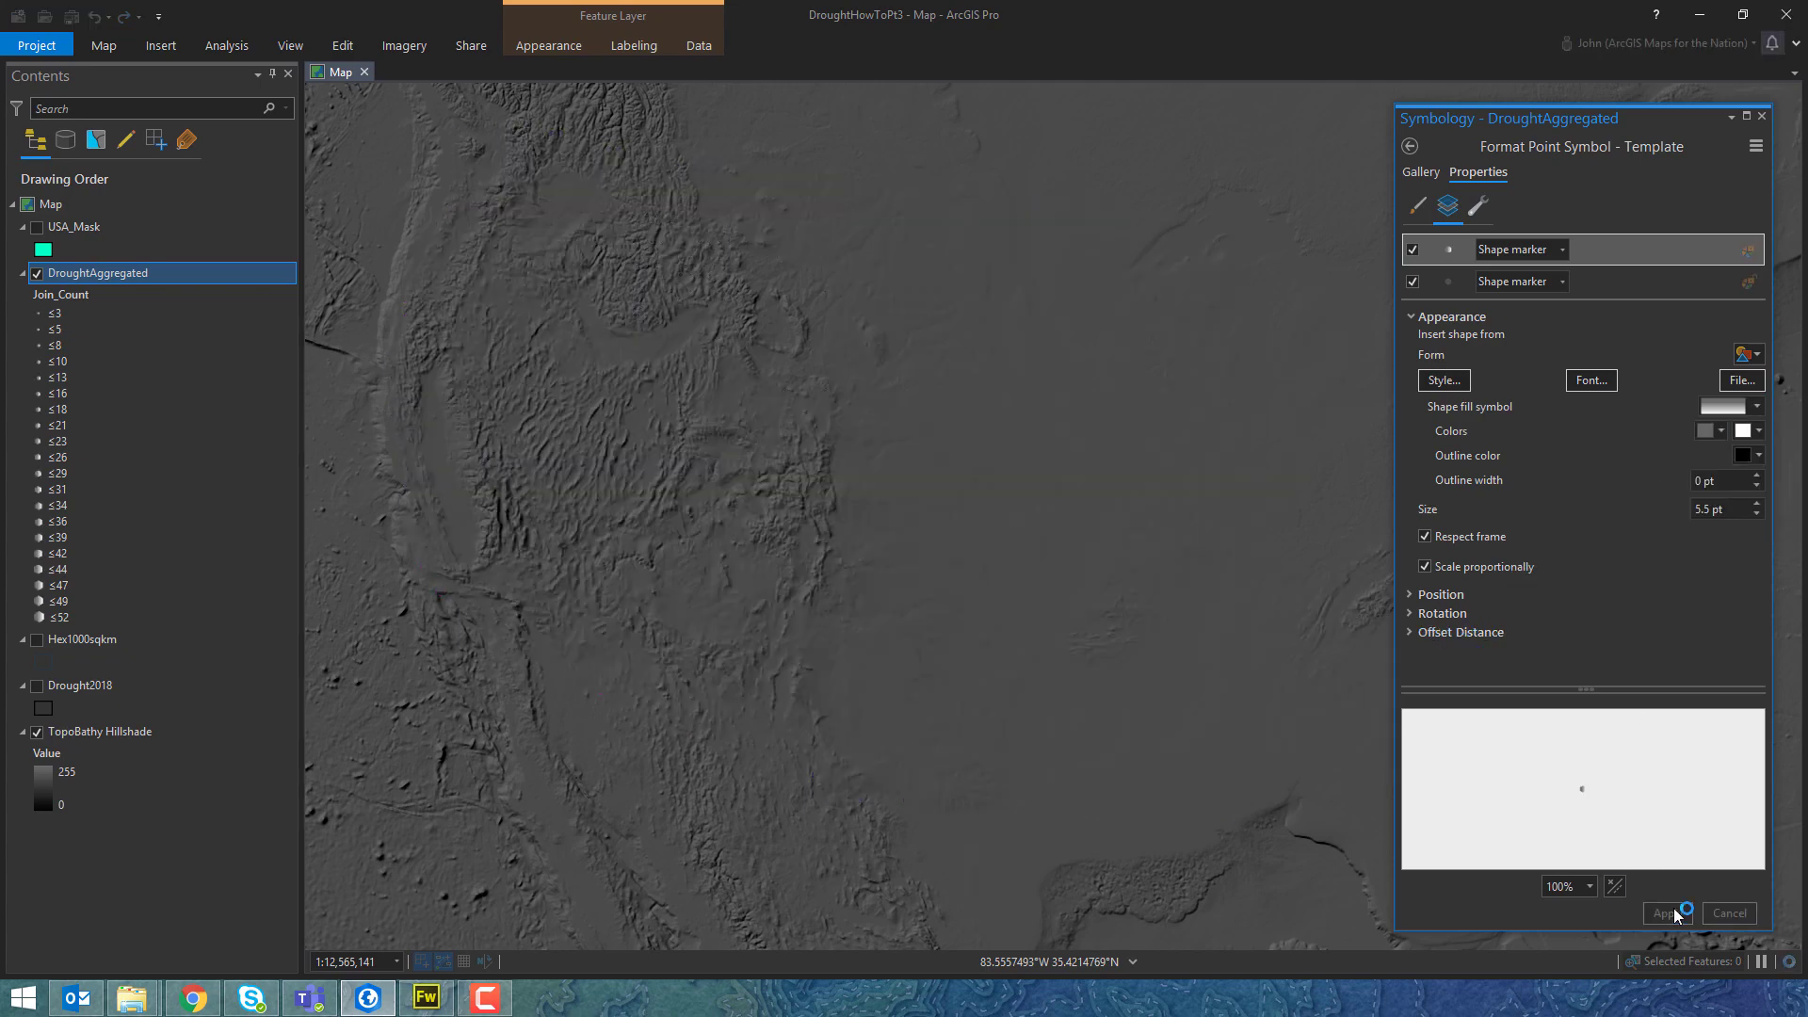
click(1719, 431)
click(1591, 542)
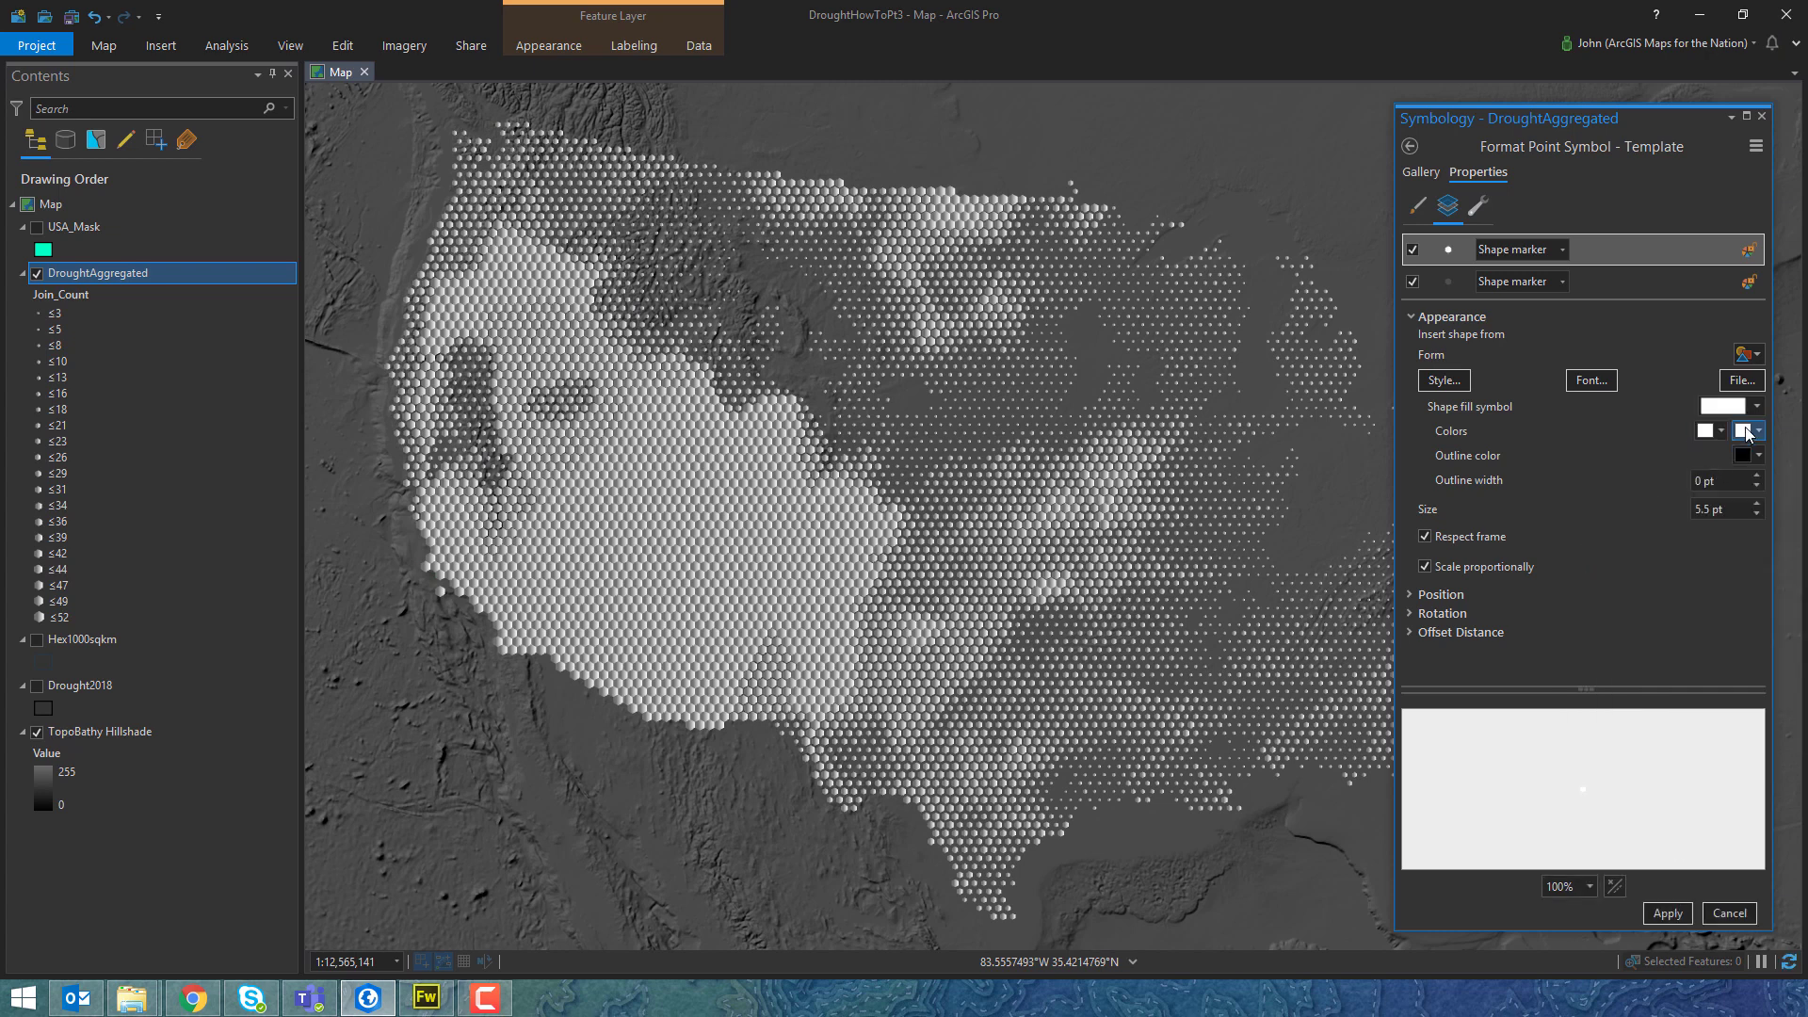
Make the second color of the upper marker's gradient white with 100% transparency and enlarge the symbol preview.
click(1758, 432)
click(1624, 731)
text(100)
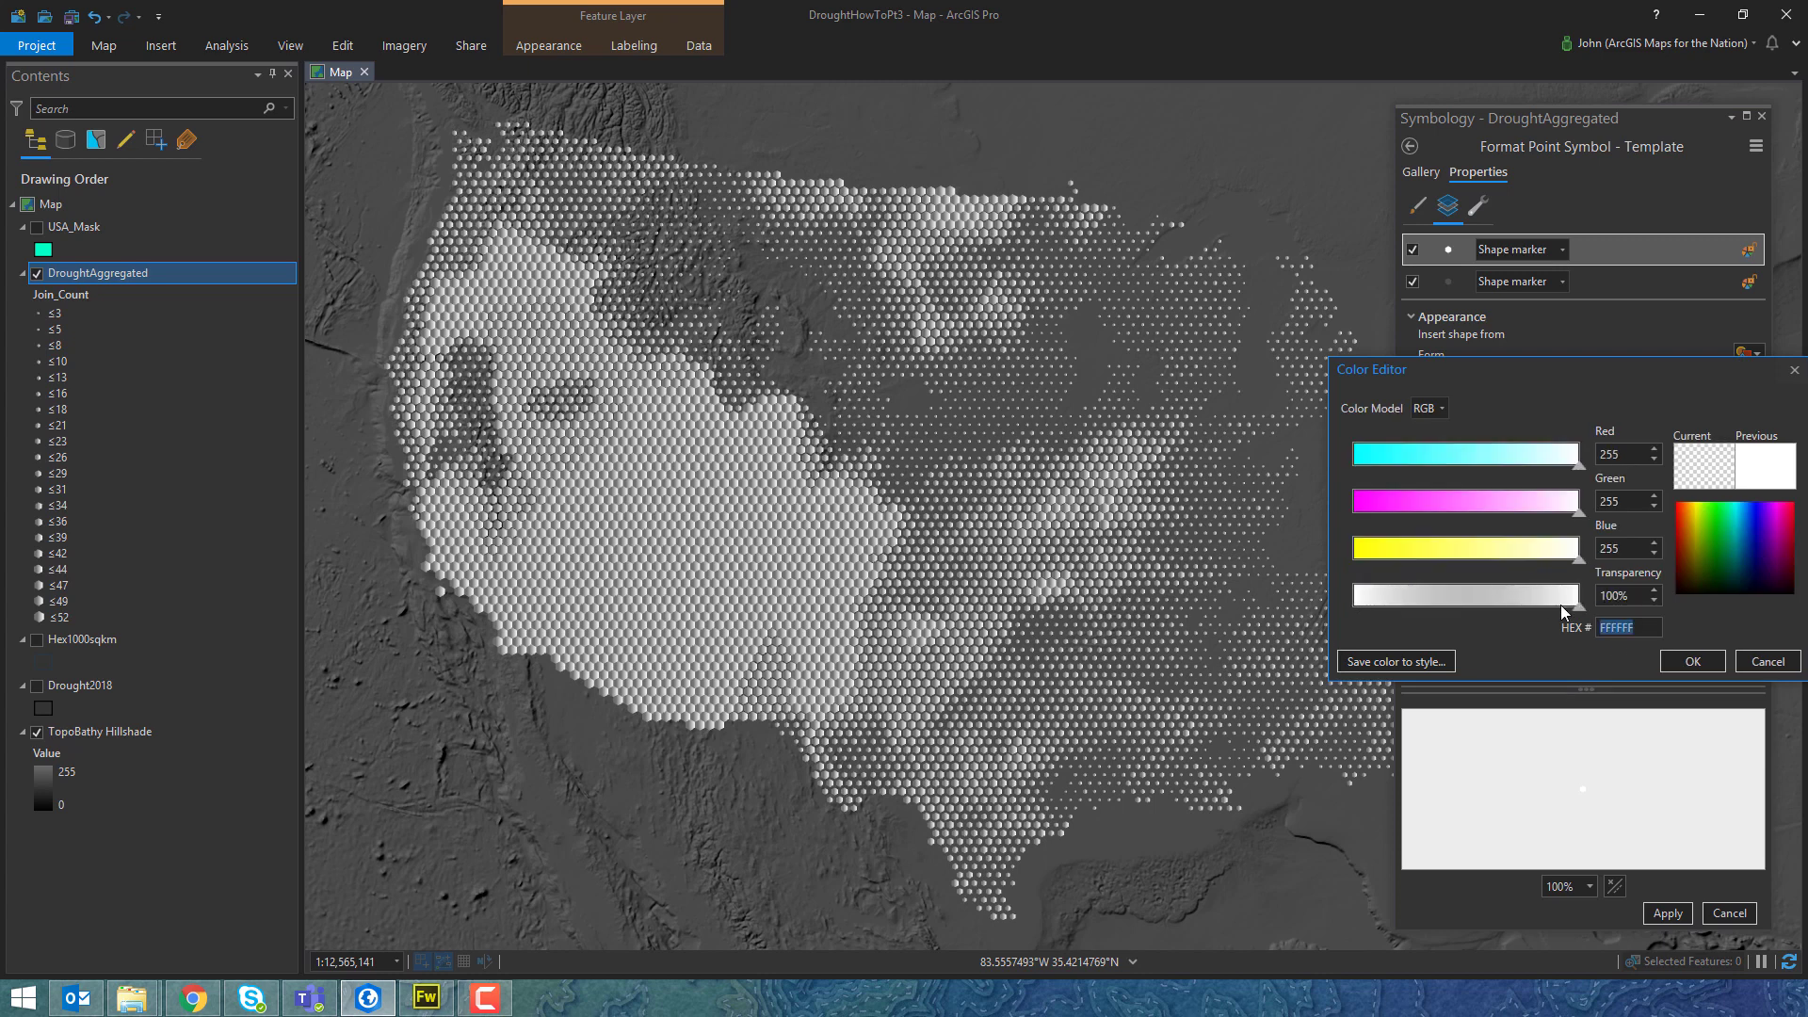
click(1693, 661)
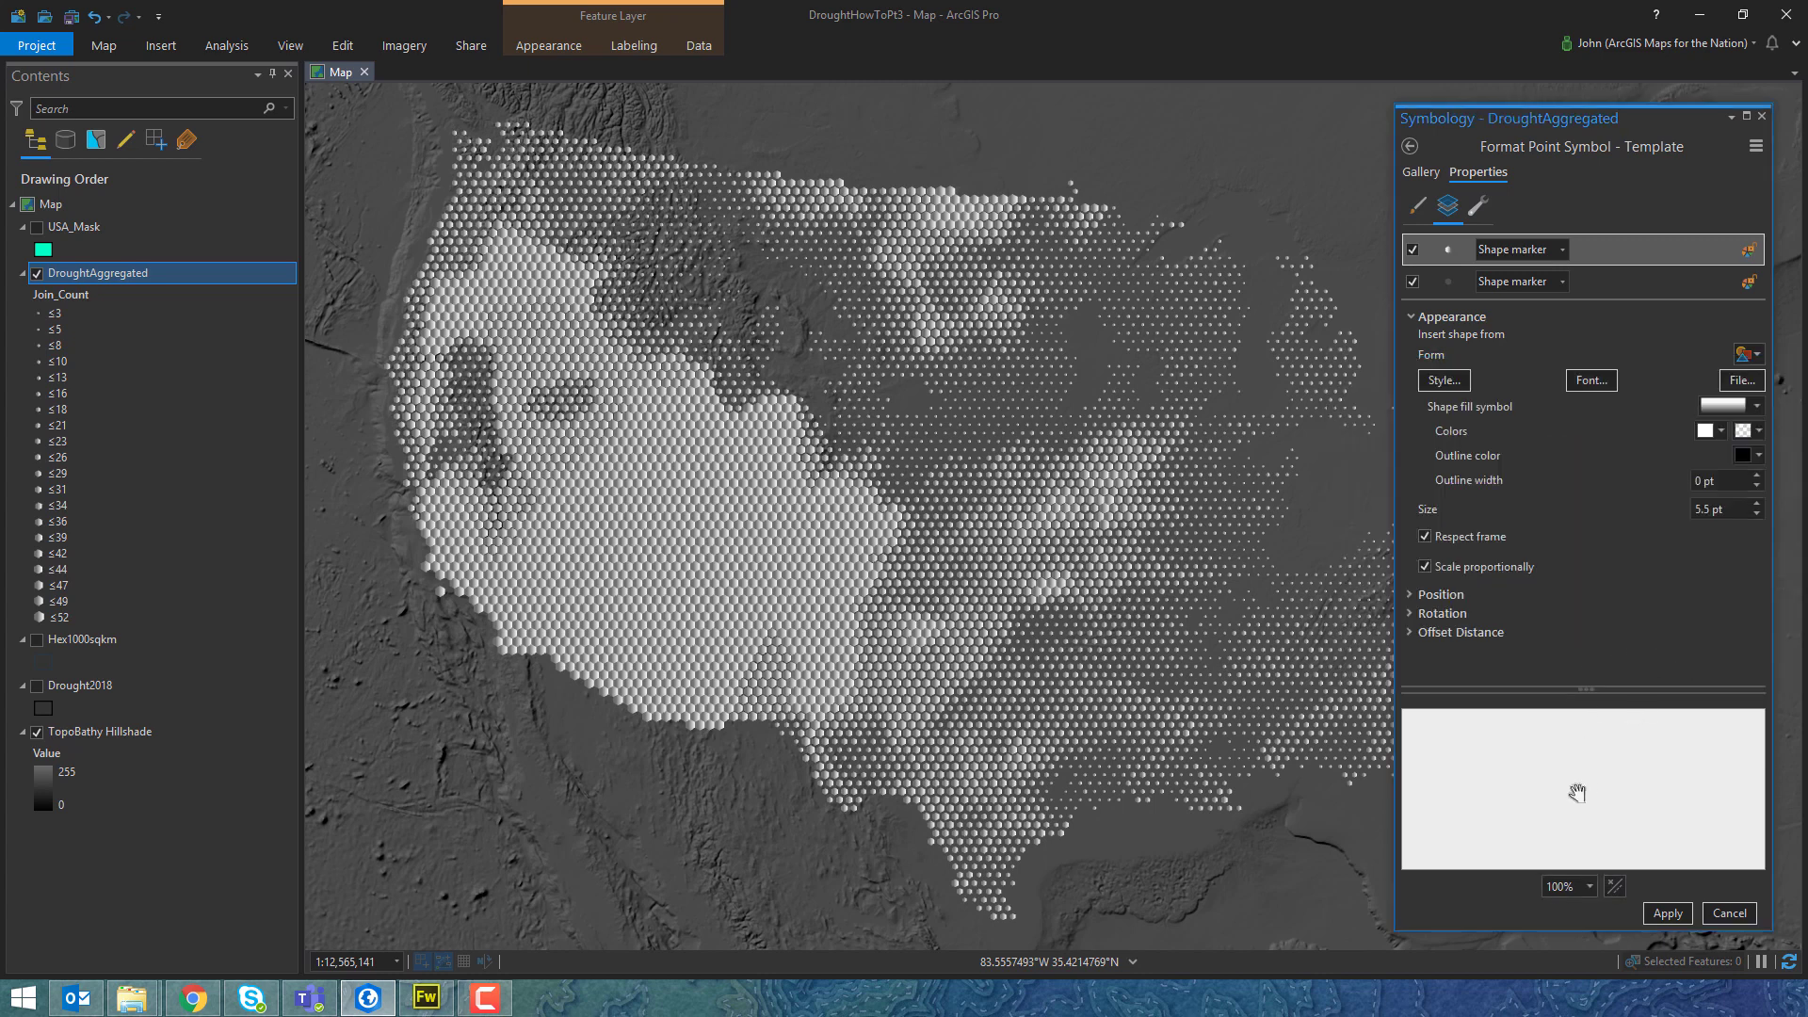
scroll(1573, 787, up, 10)
scroll(1563, 784, up, 1)
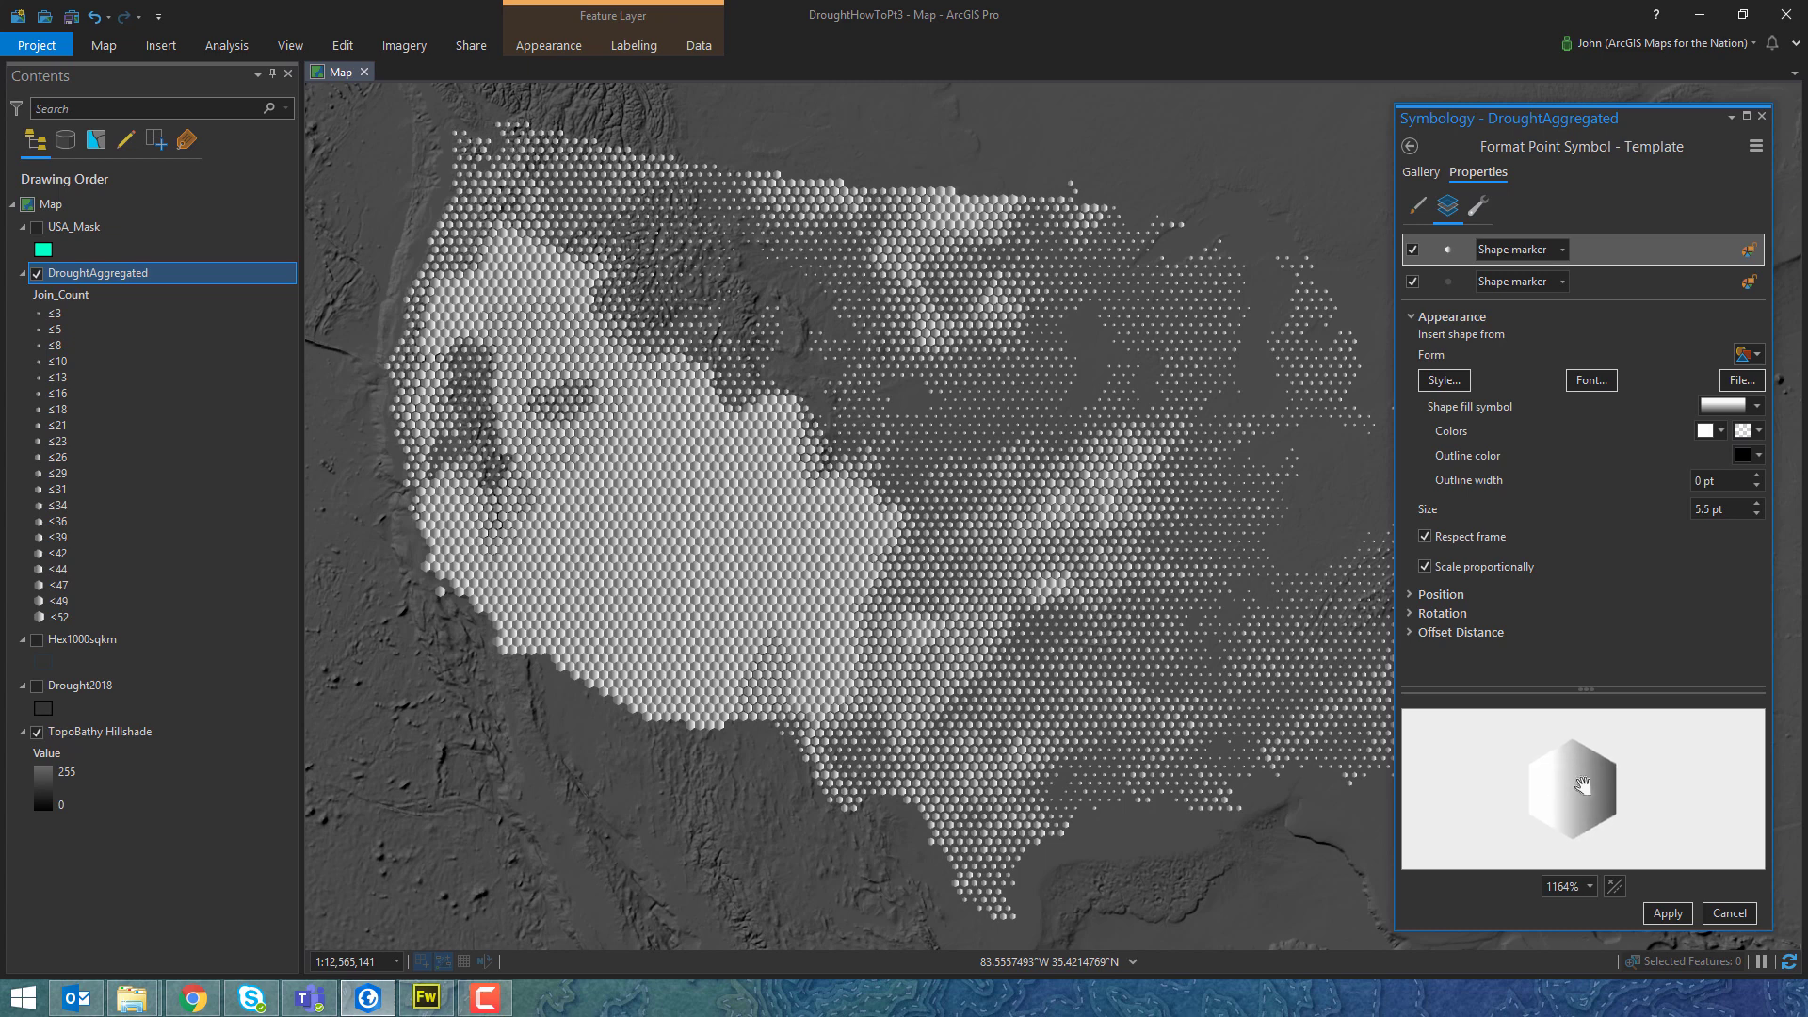
Set the transparency of the gradient's first white color to 60%.
click(1712, 430)
click(1598, 727)
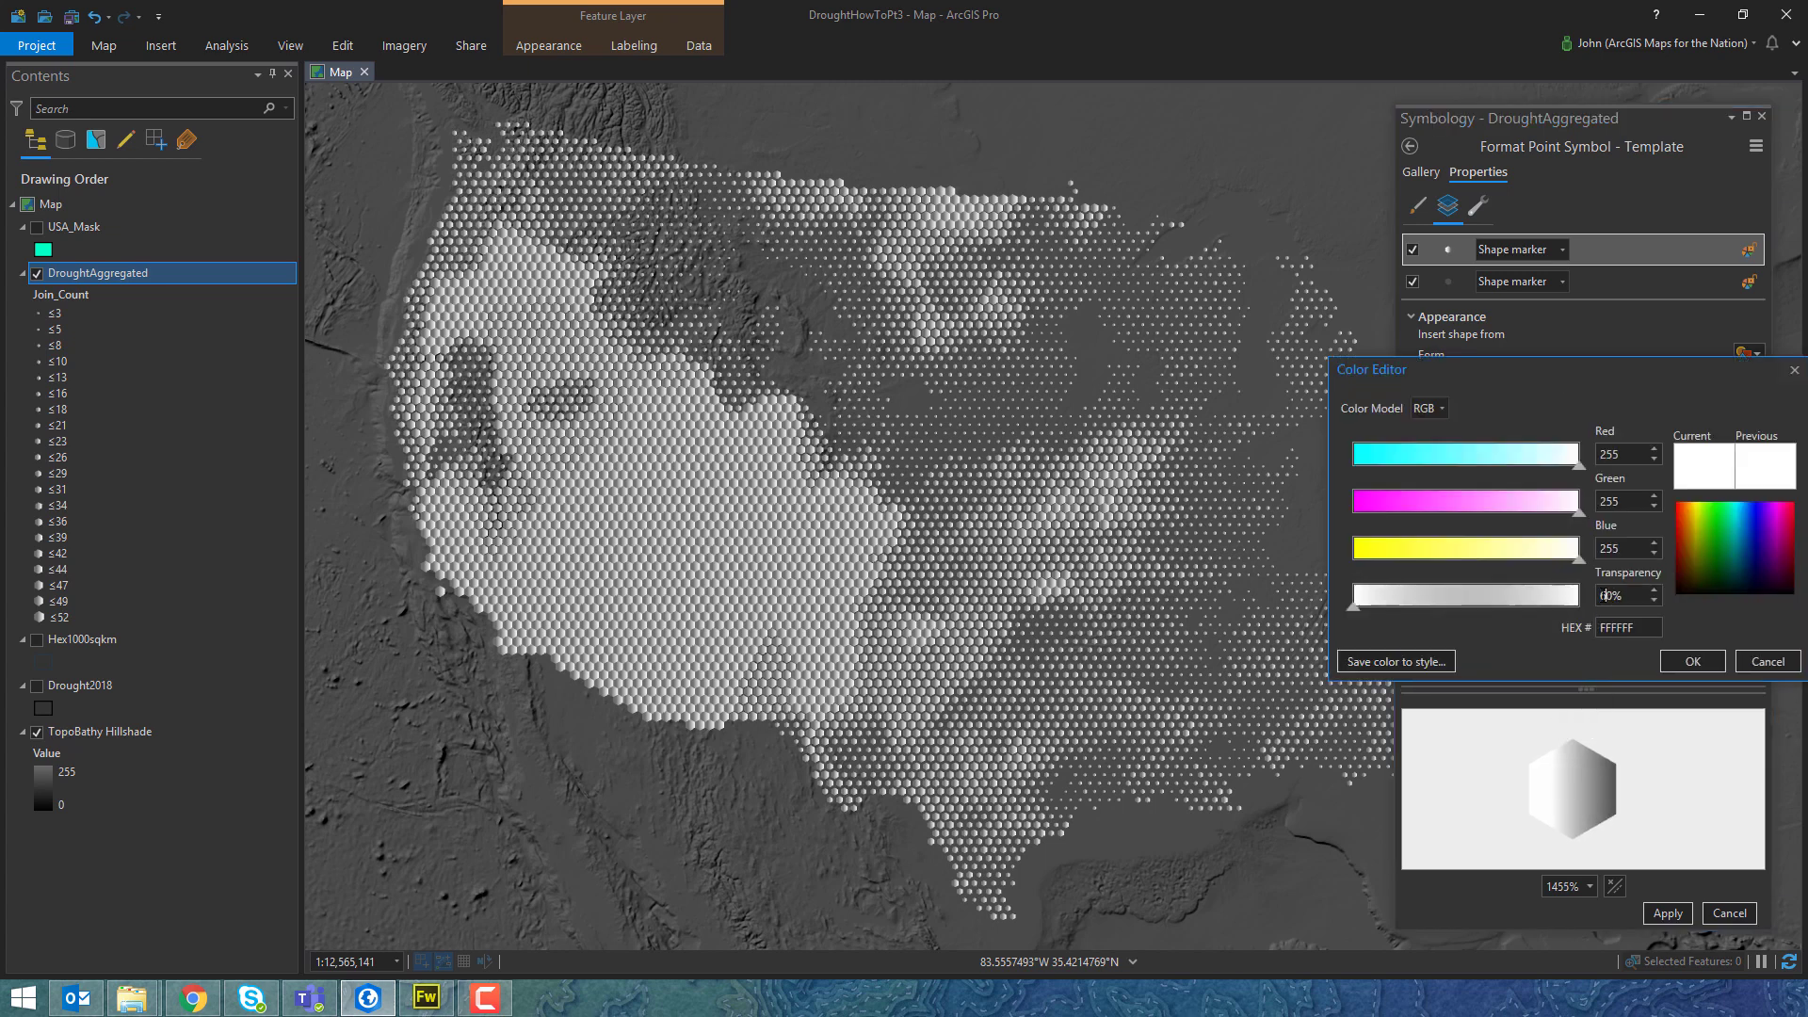
click(1692, 661)
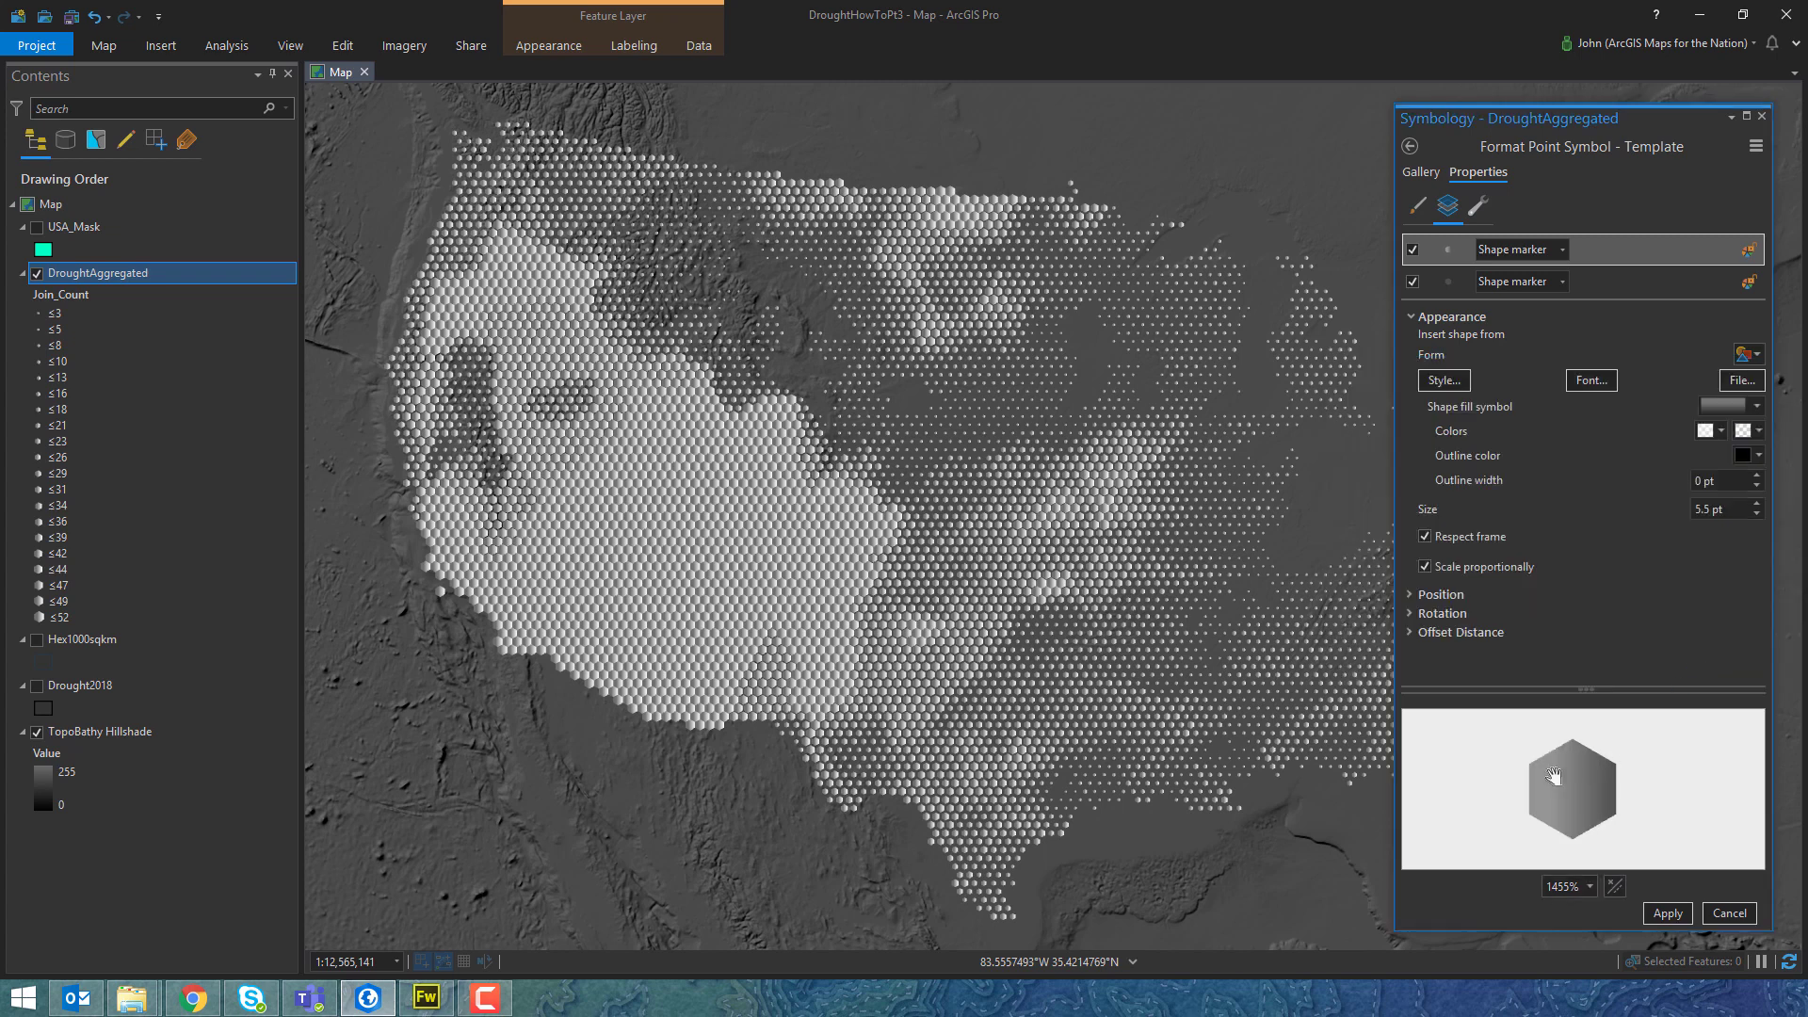
Shrink the gradient-filled shape marker layer to 4 pt and apply it to the DroughtAggregated symbols.
click(1757, 514)
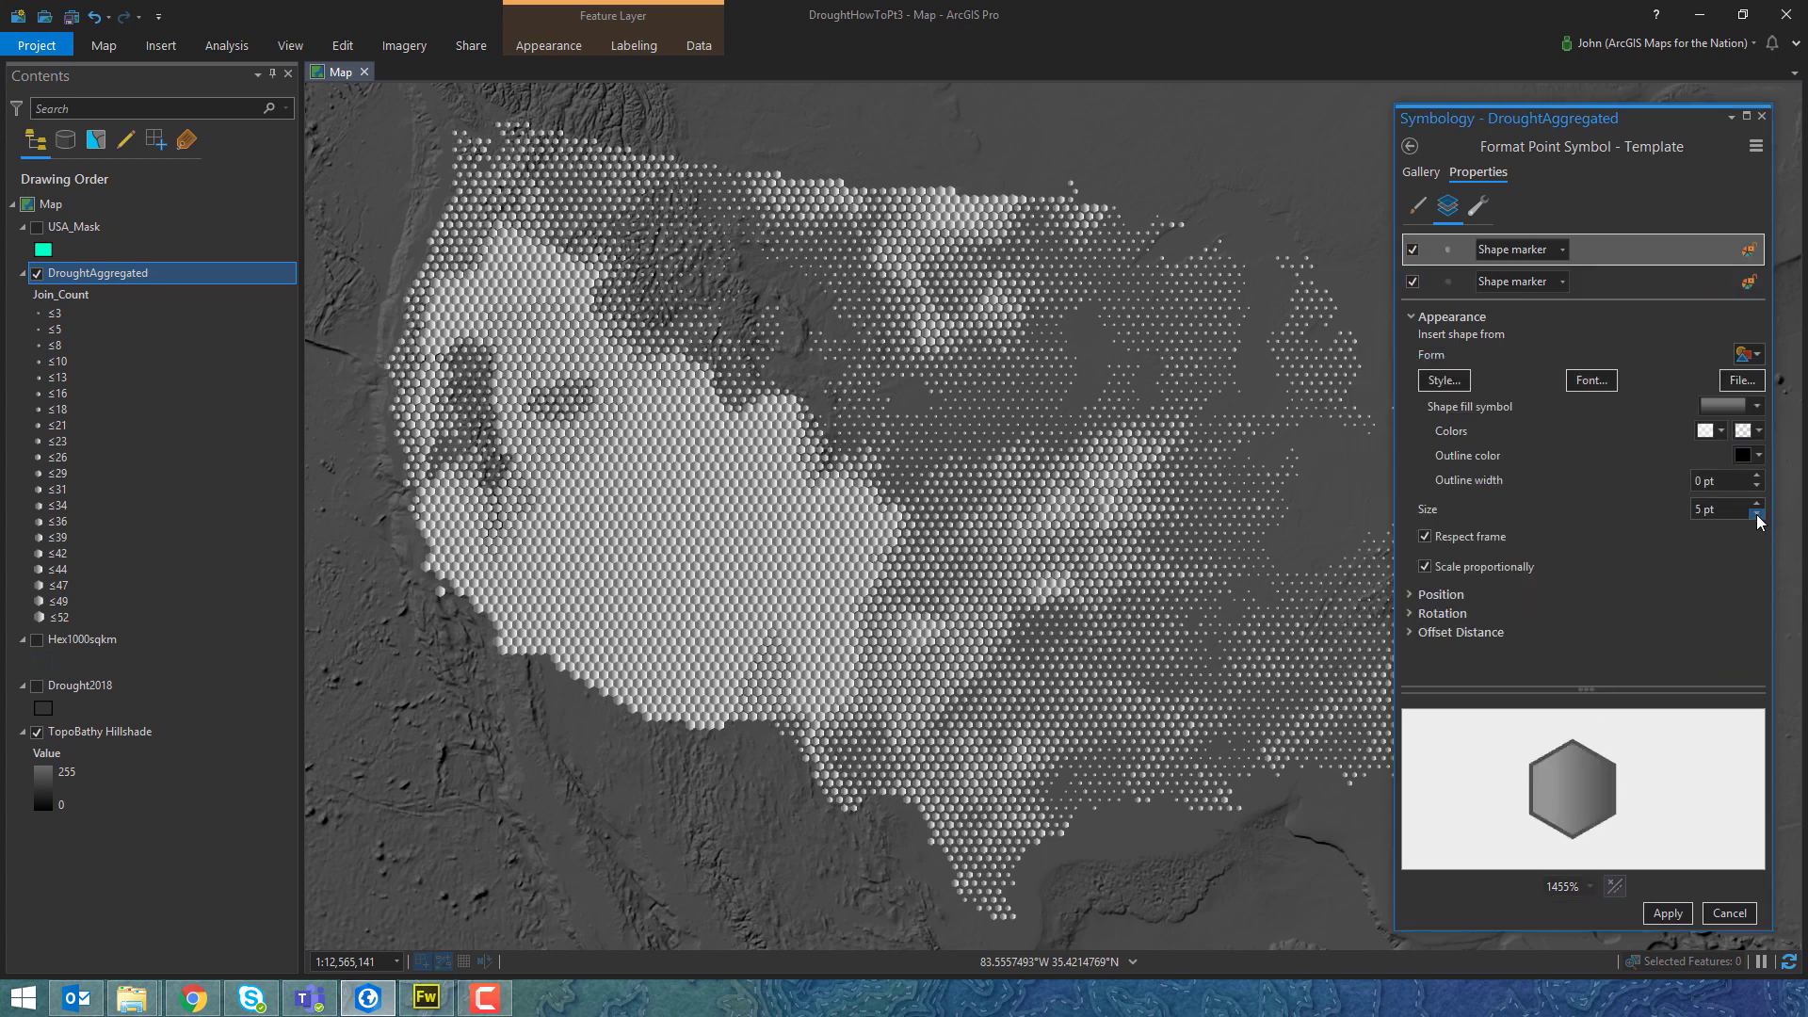
text(4)
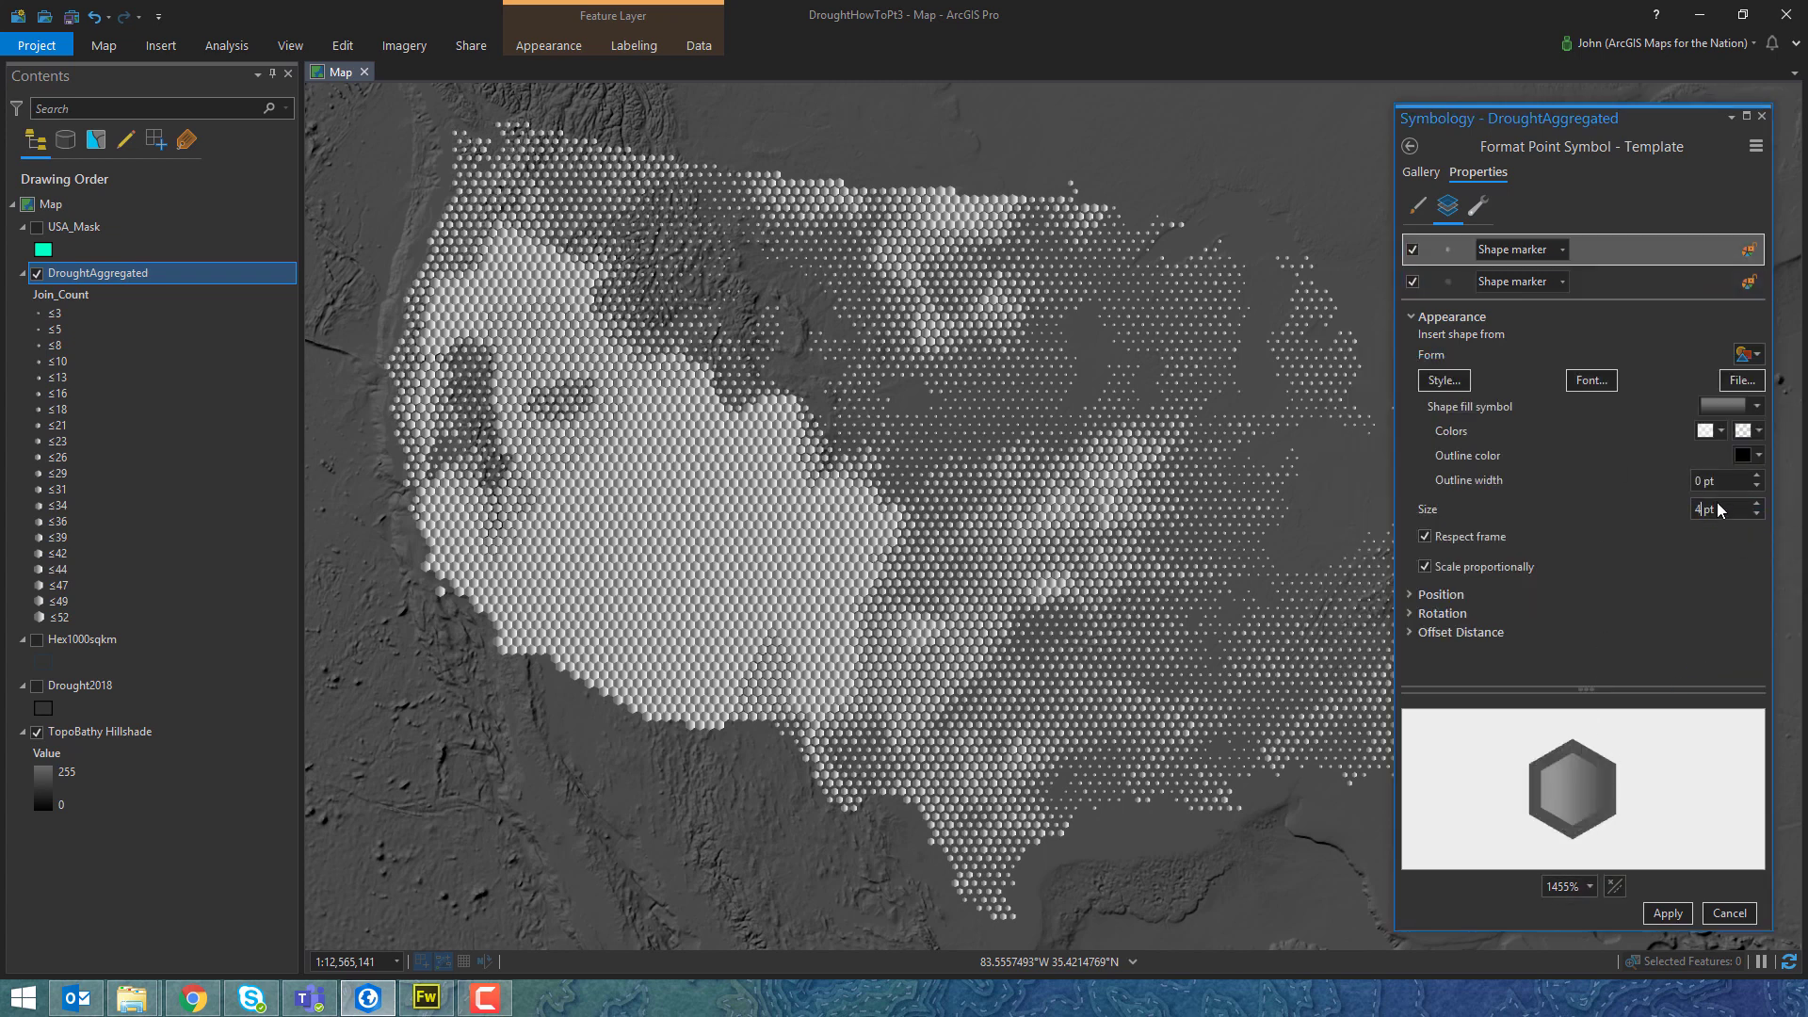
text(.5)
key(Tab)
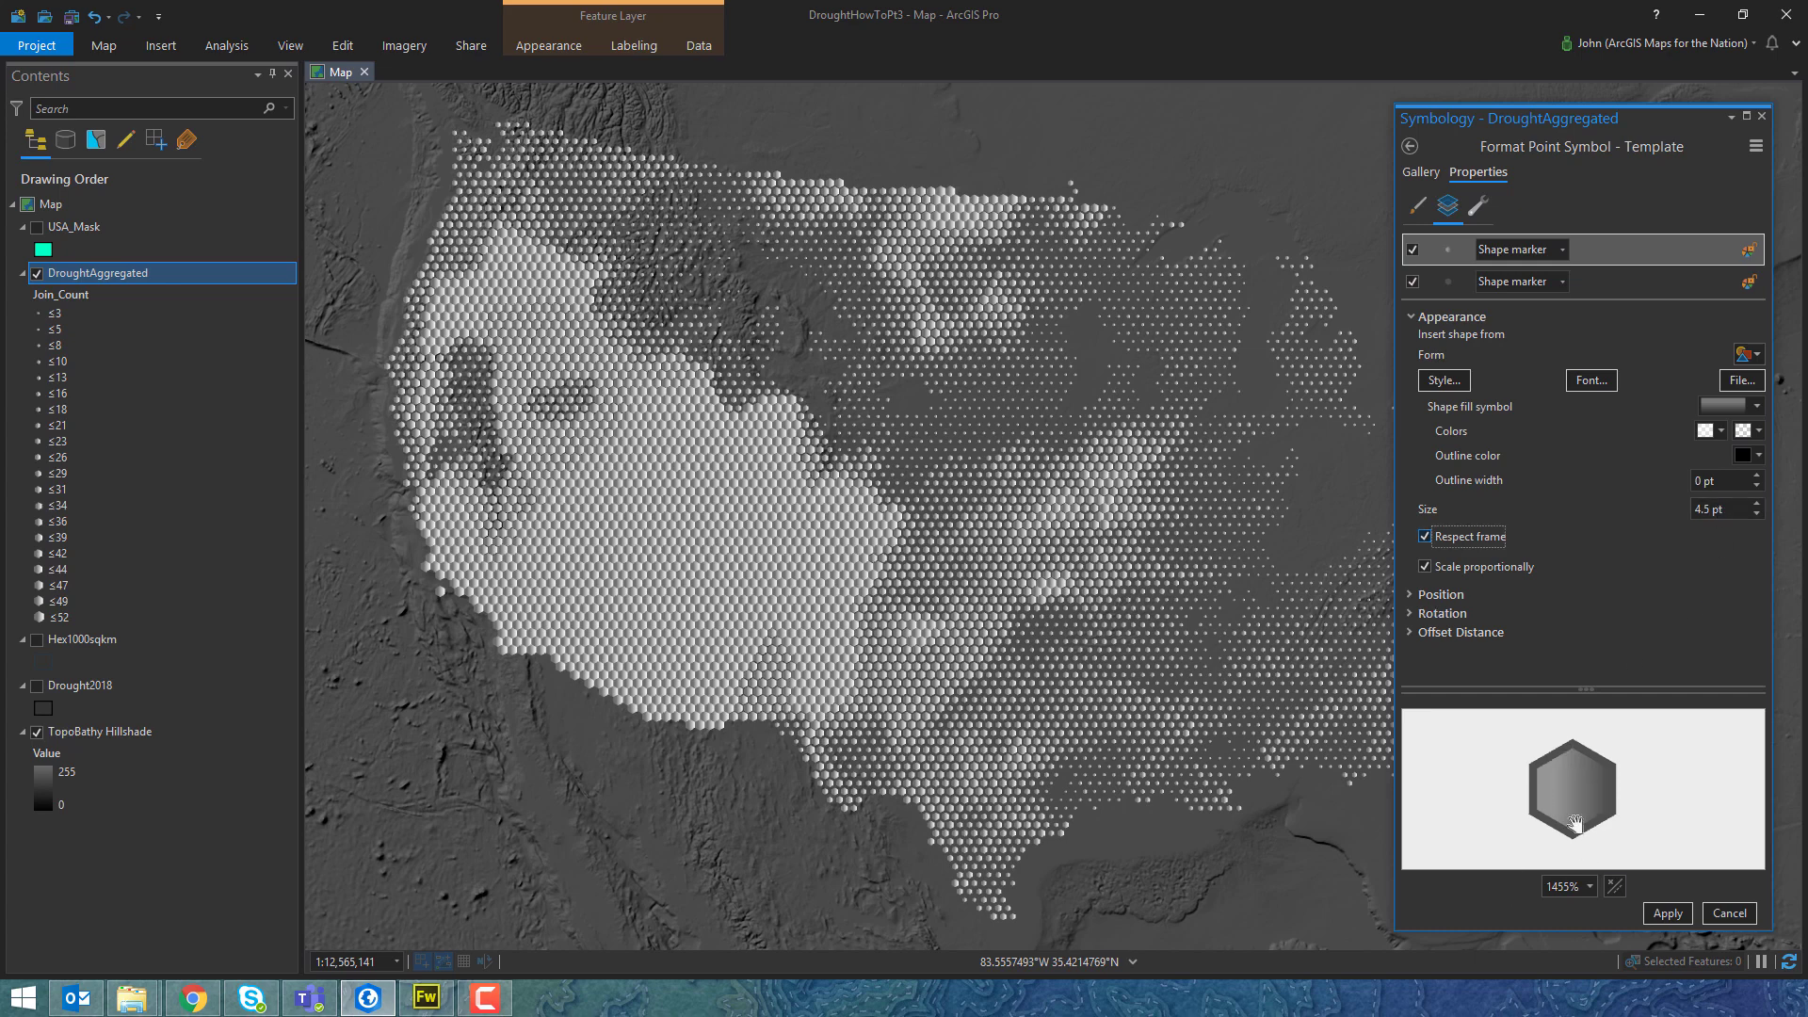
click(1668, 913)
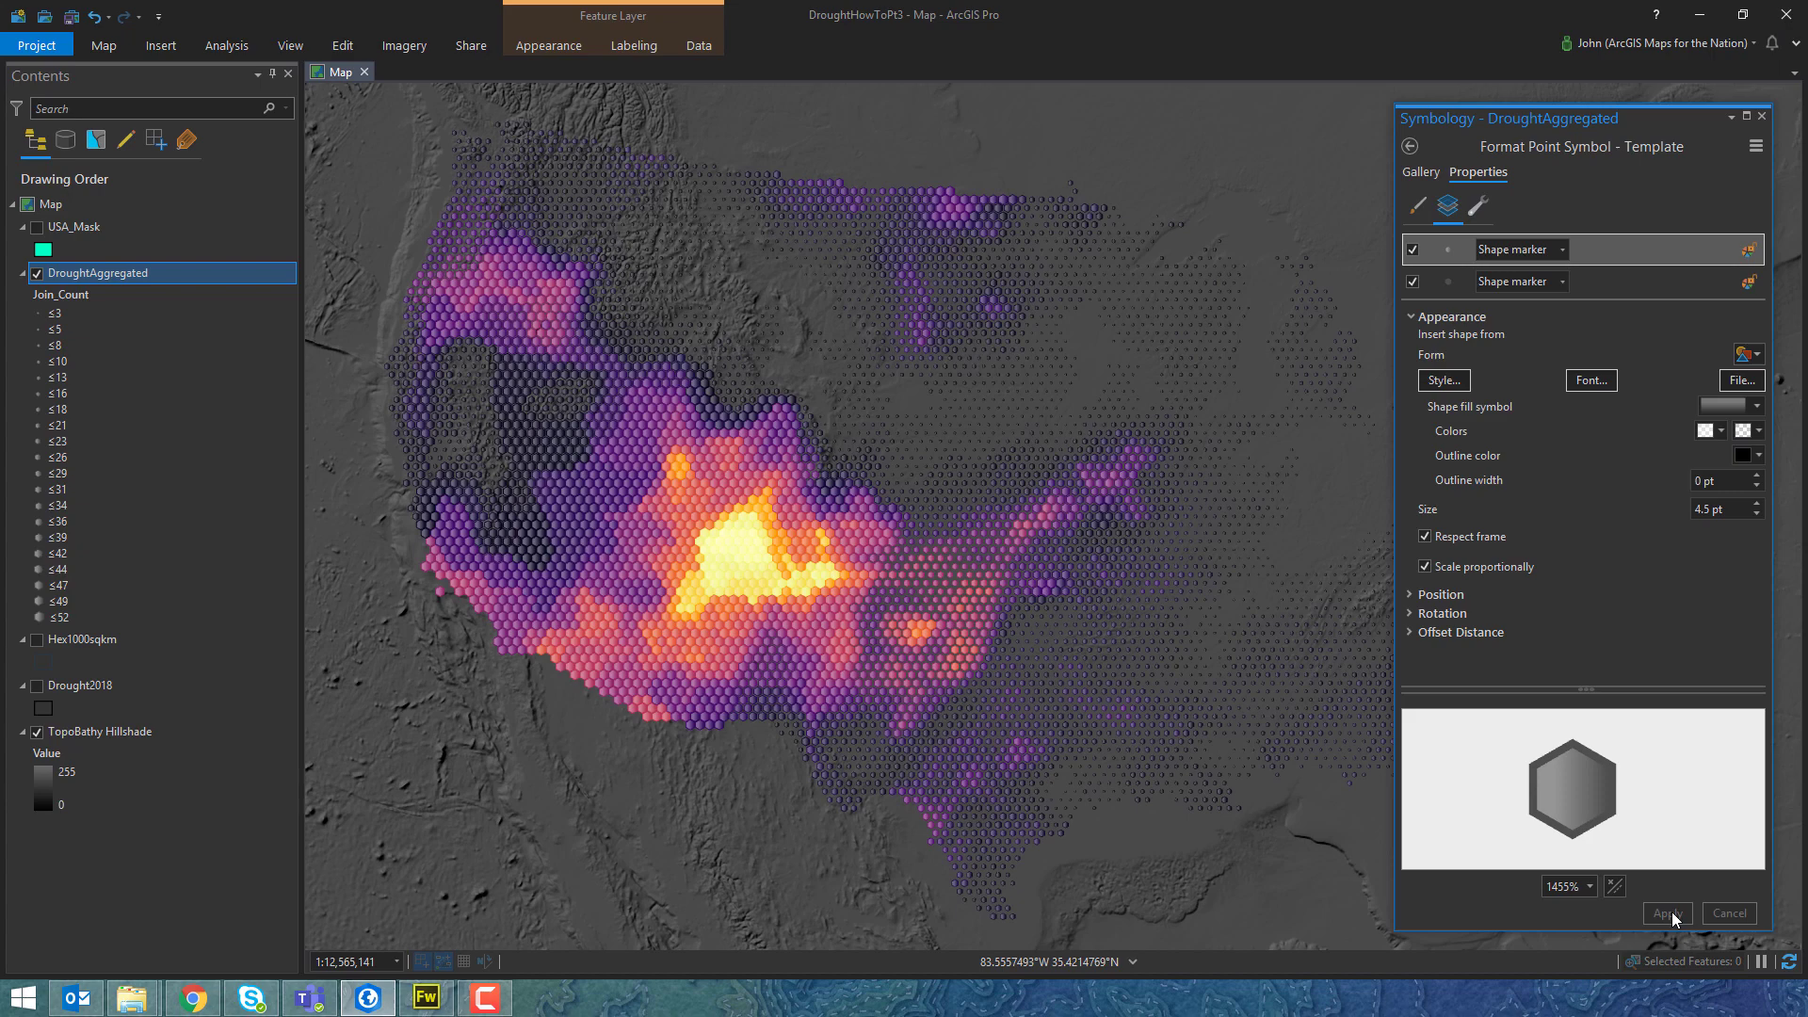
click(1756, 514)
click(1668, 912)
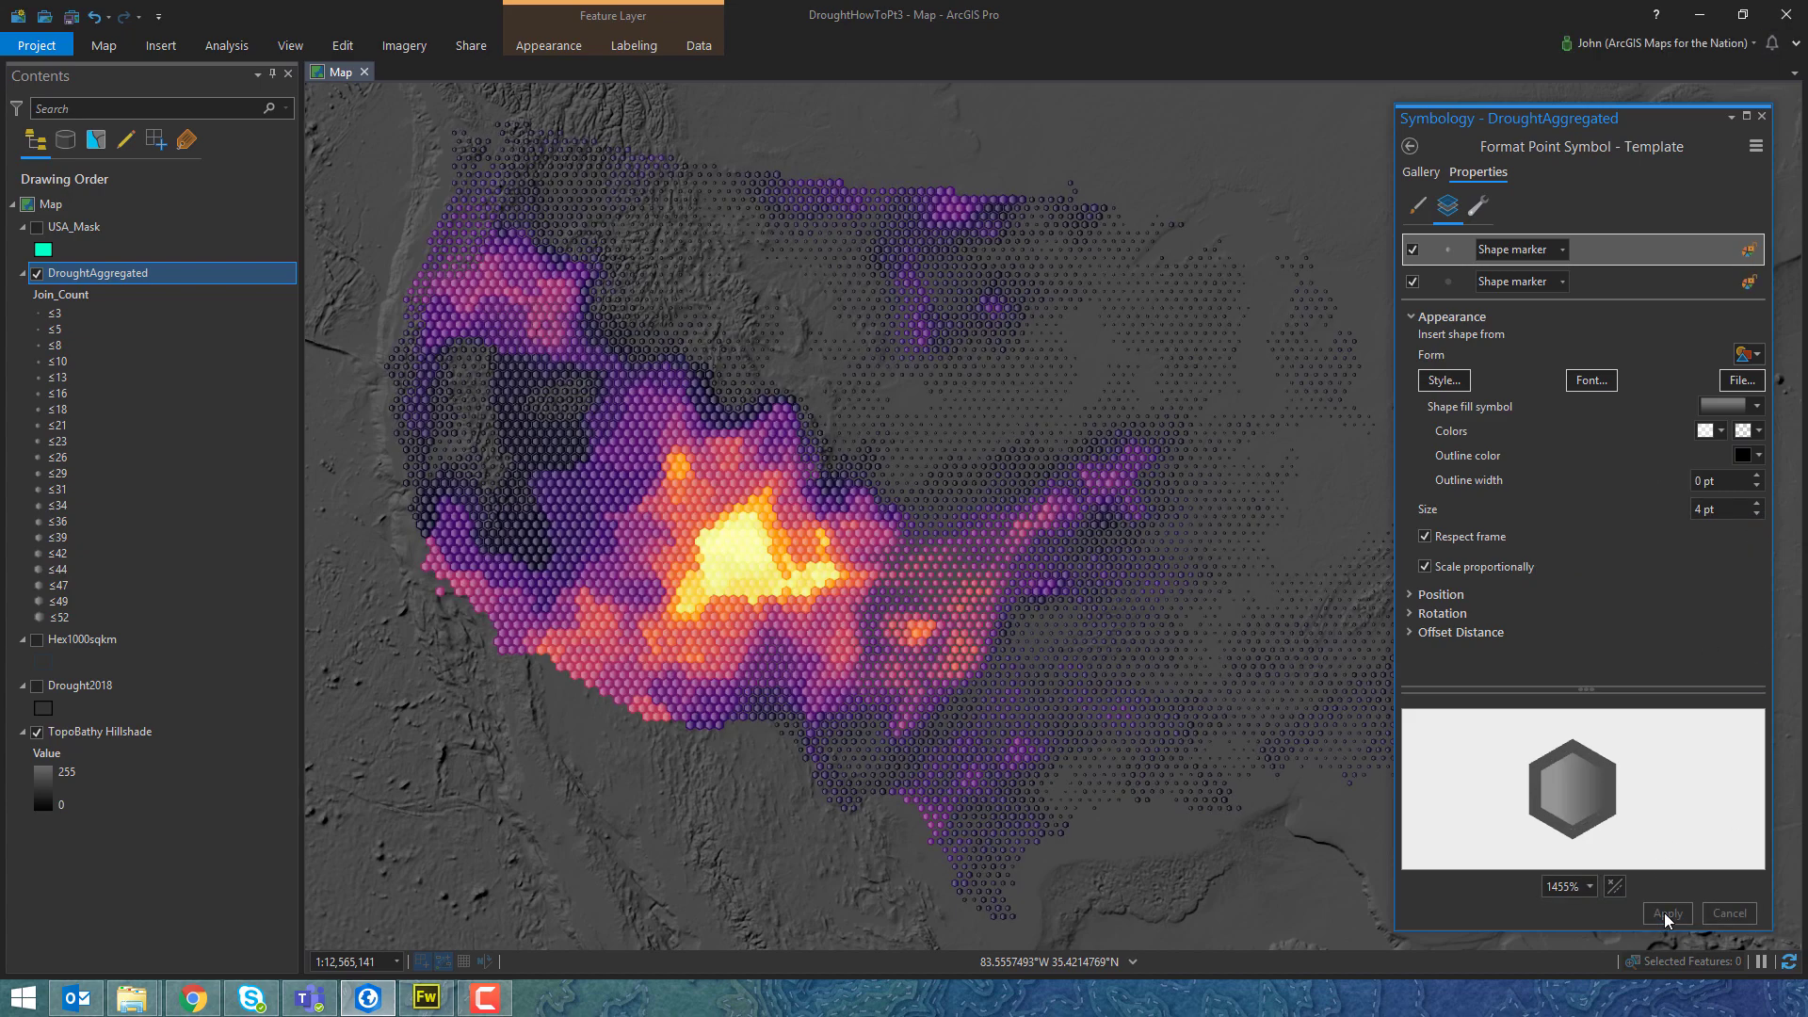
Duplicate the lower shape marker layer of the template symbol and give the middle copy an outline-only fill symbol.
click(1476, 211)
click(1508, 416)
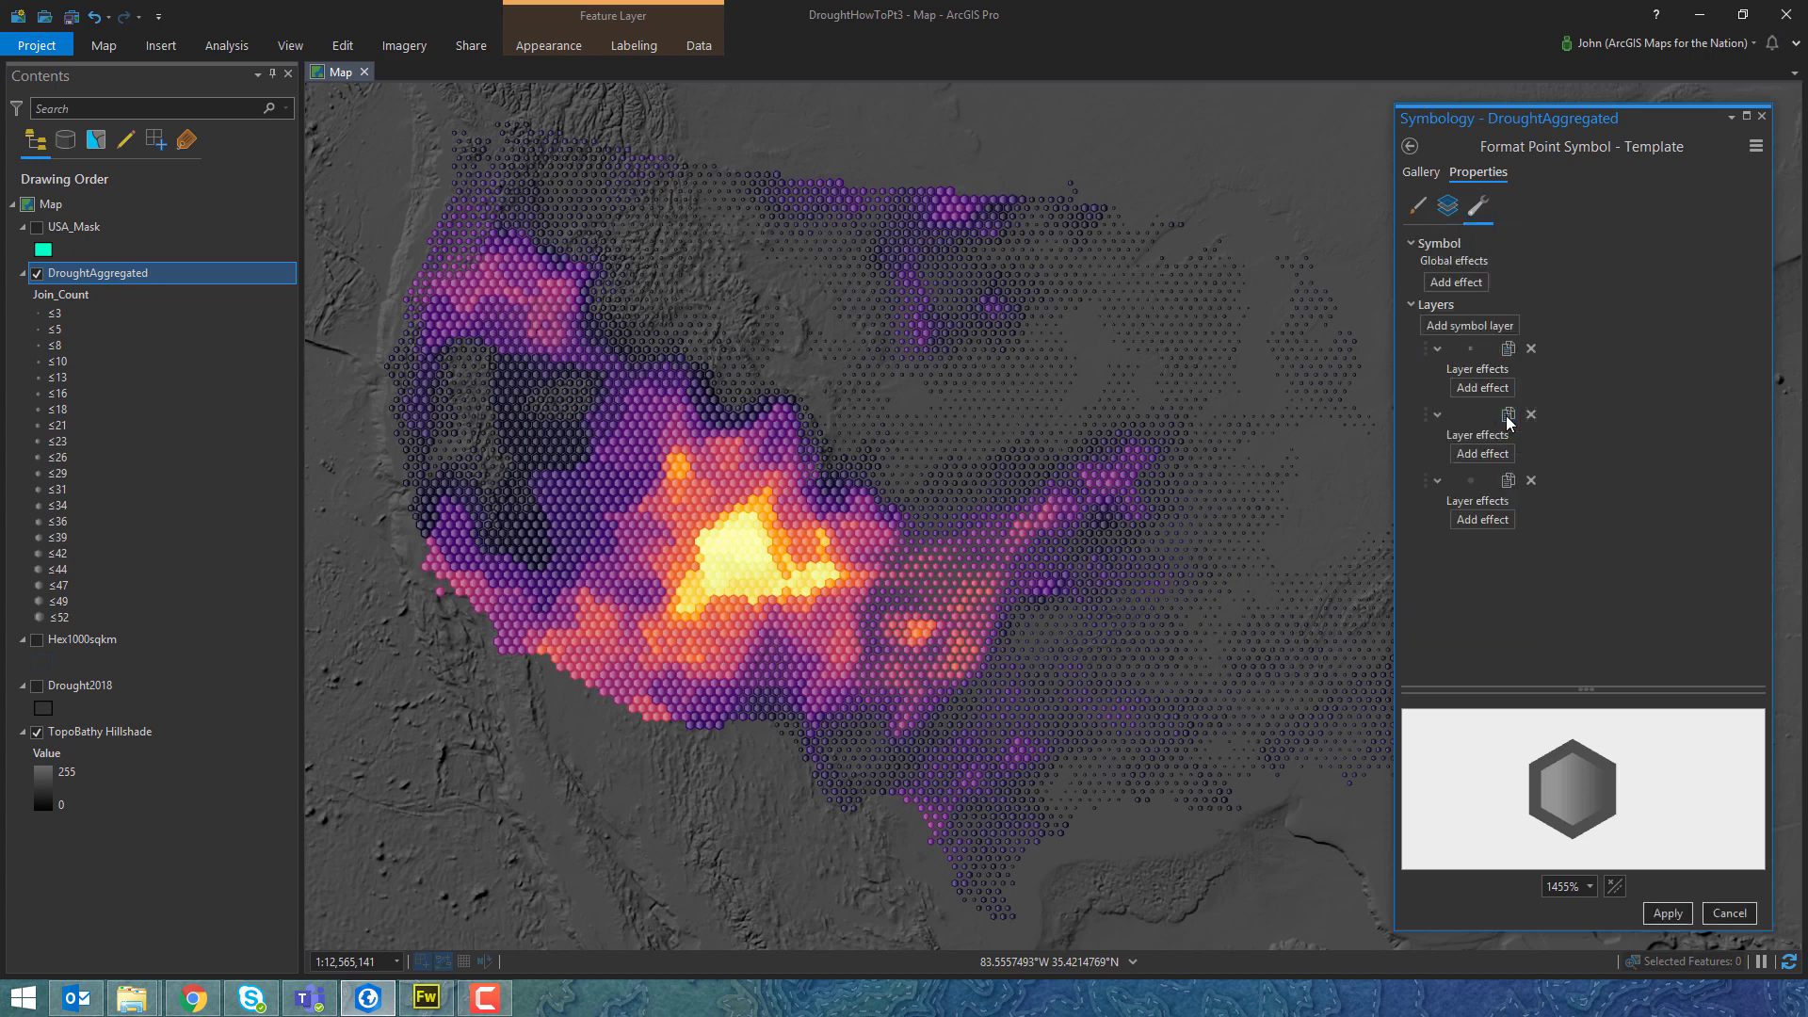
click(1447, 206)
click(1621, 287)
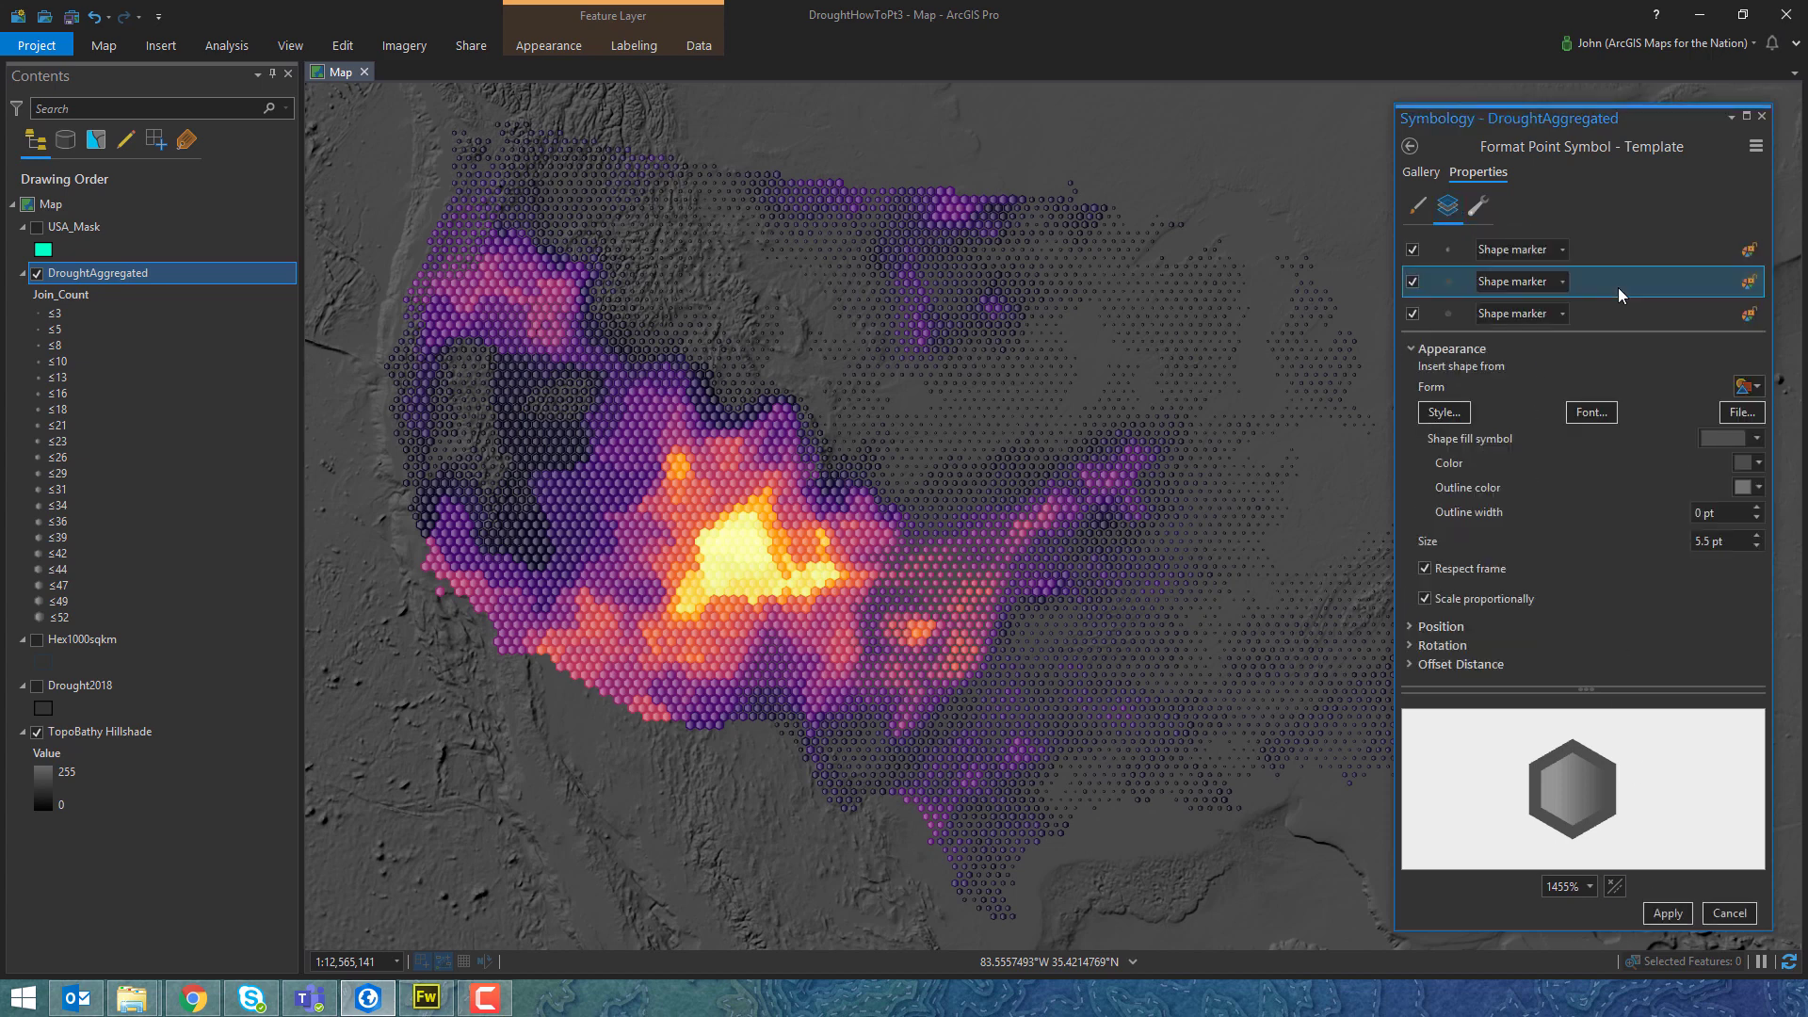
click(1757, 438)
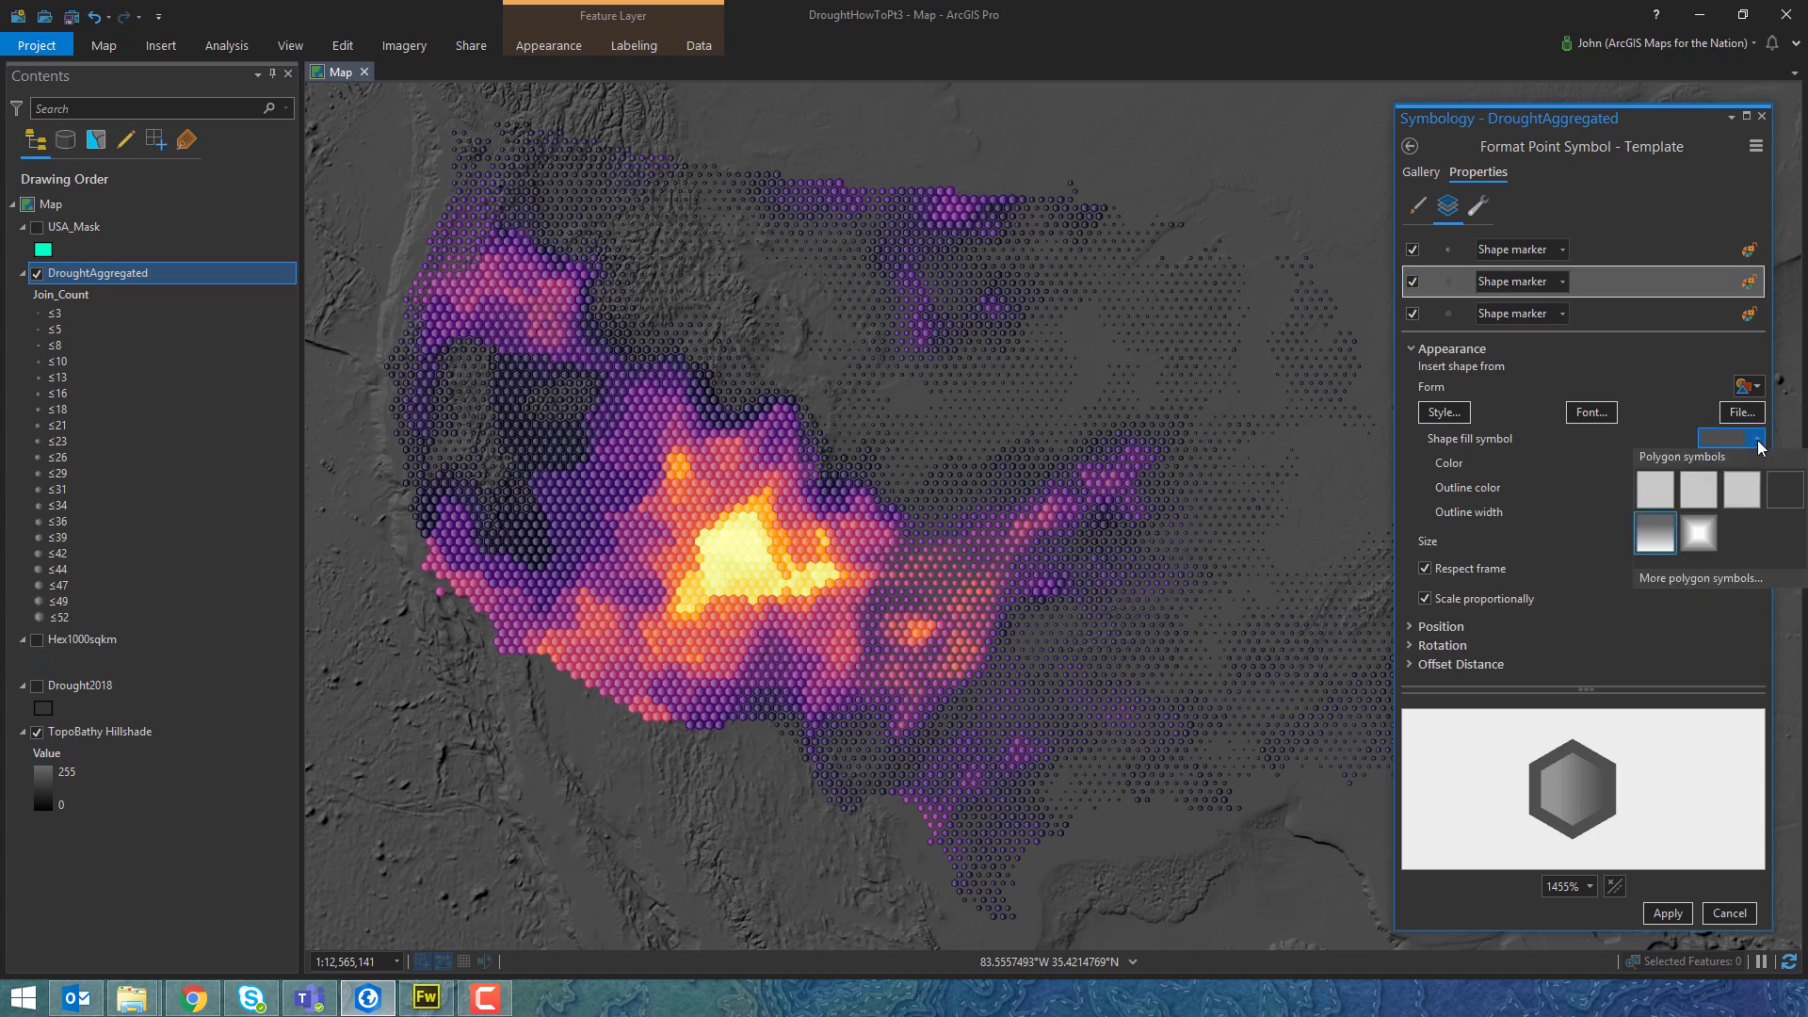
click(1780, 488)
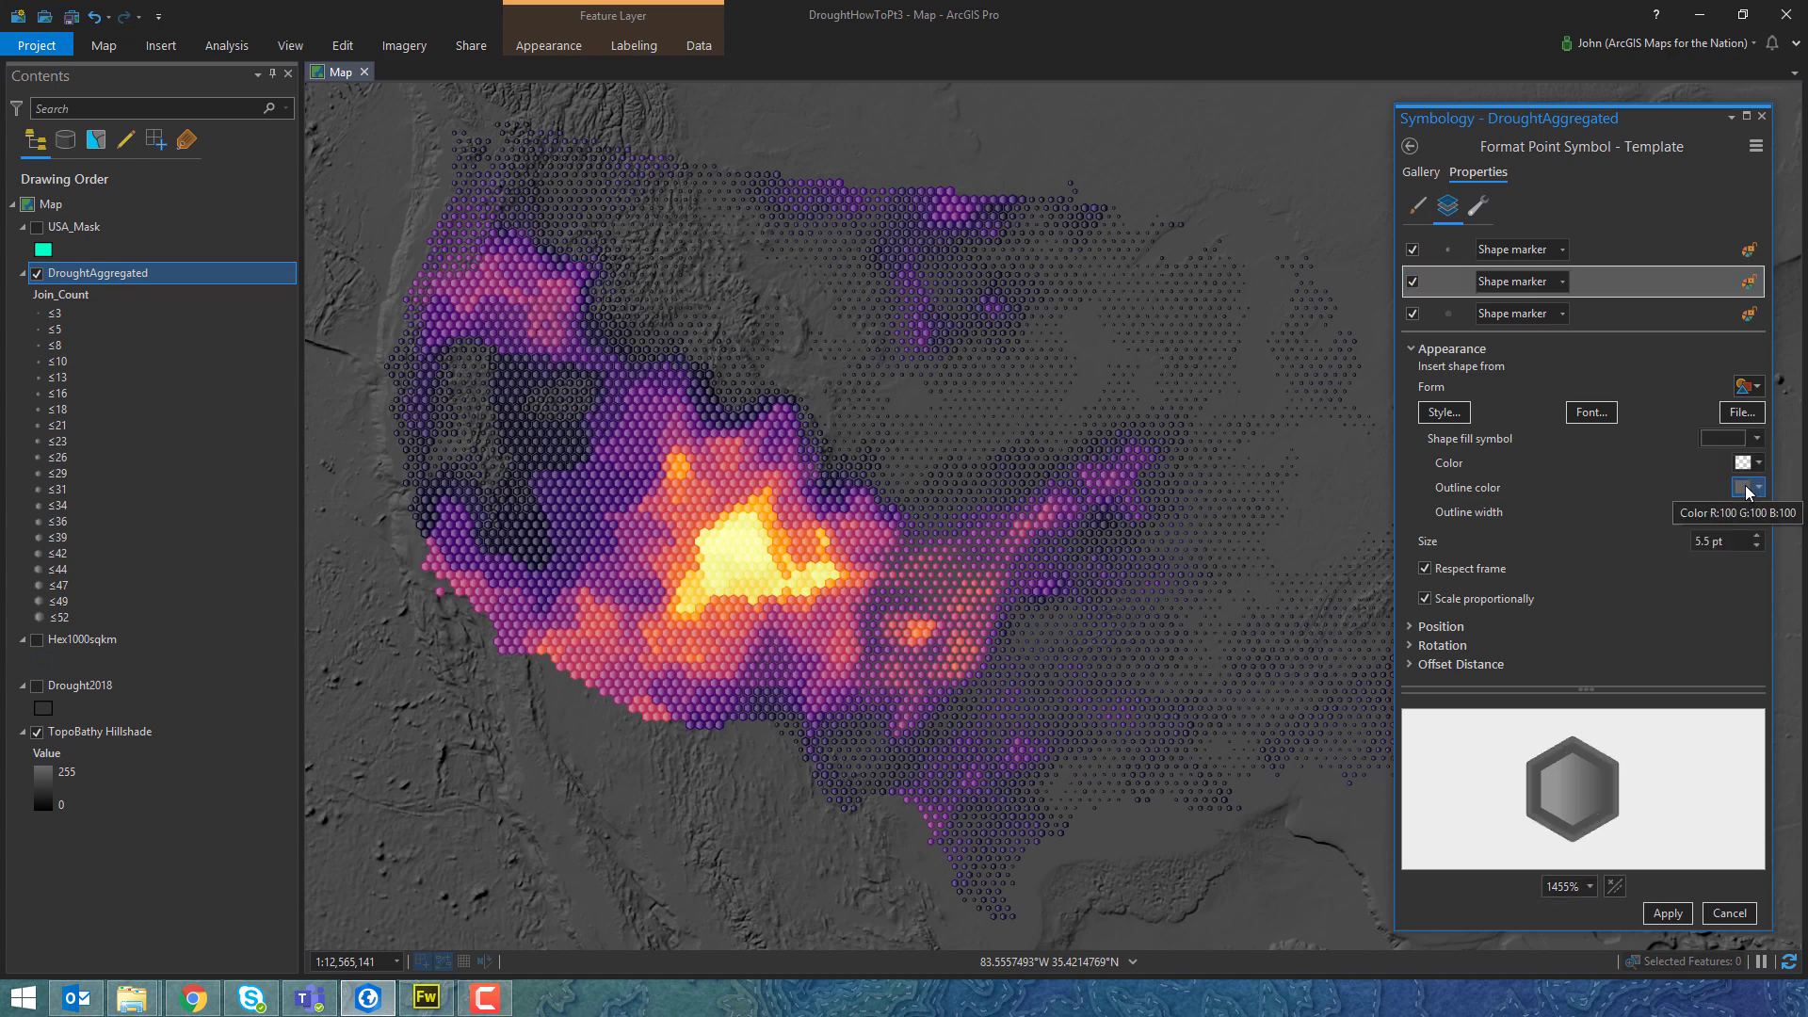
Set the middle shape marker's outline color to black with 90% transparency.
click(1748, 489)
click(1580, 764)
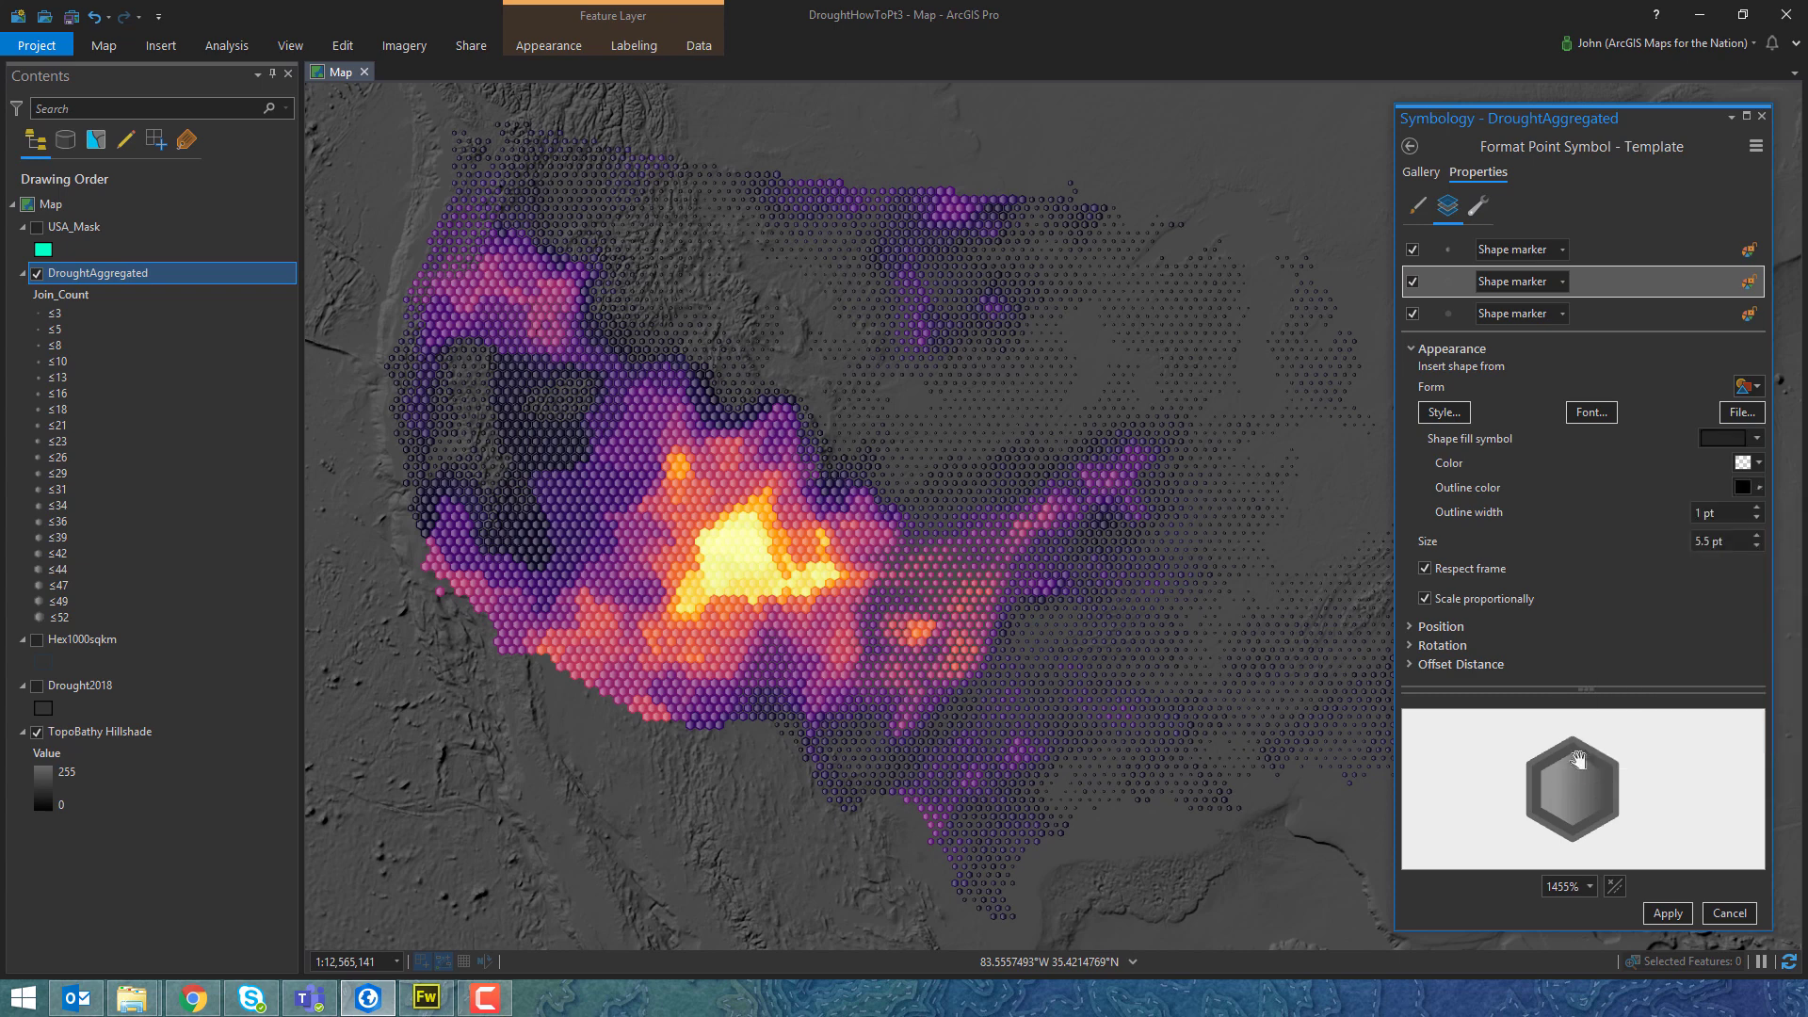
click(1754, 487)
click(1601, 787)
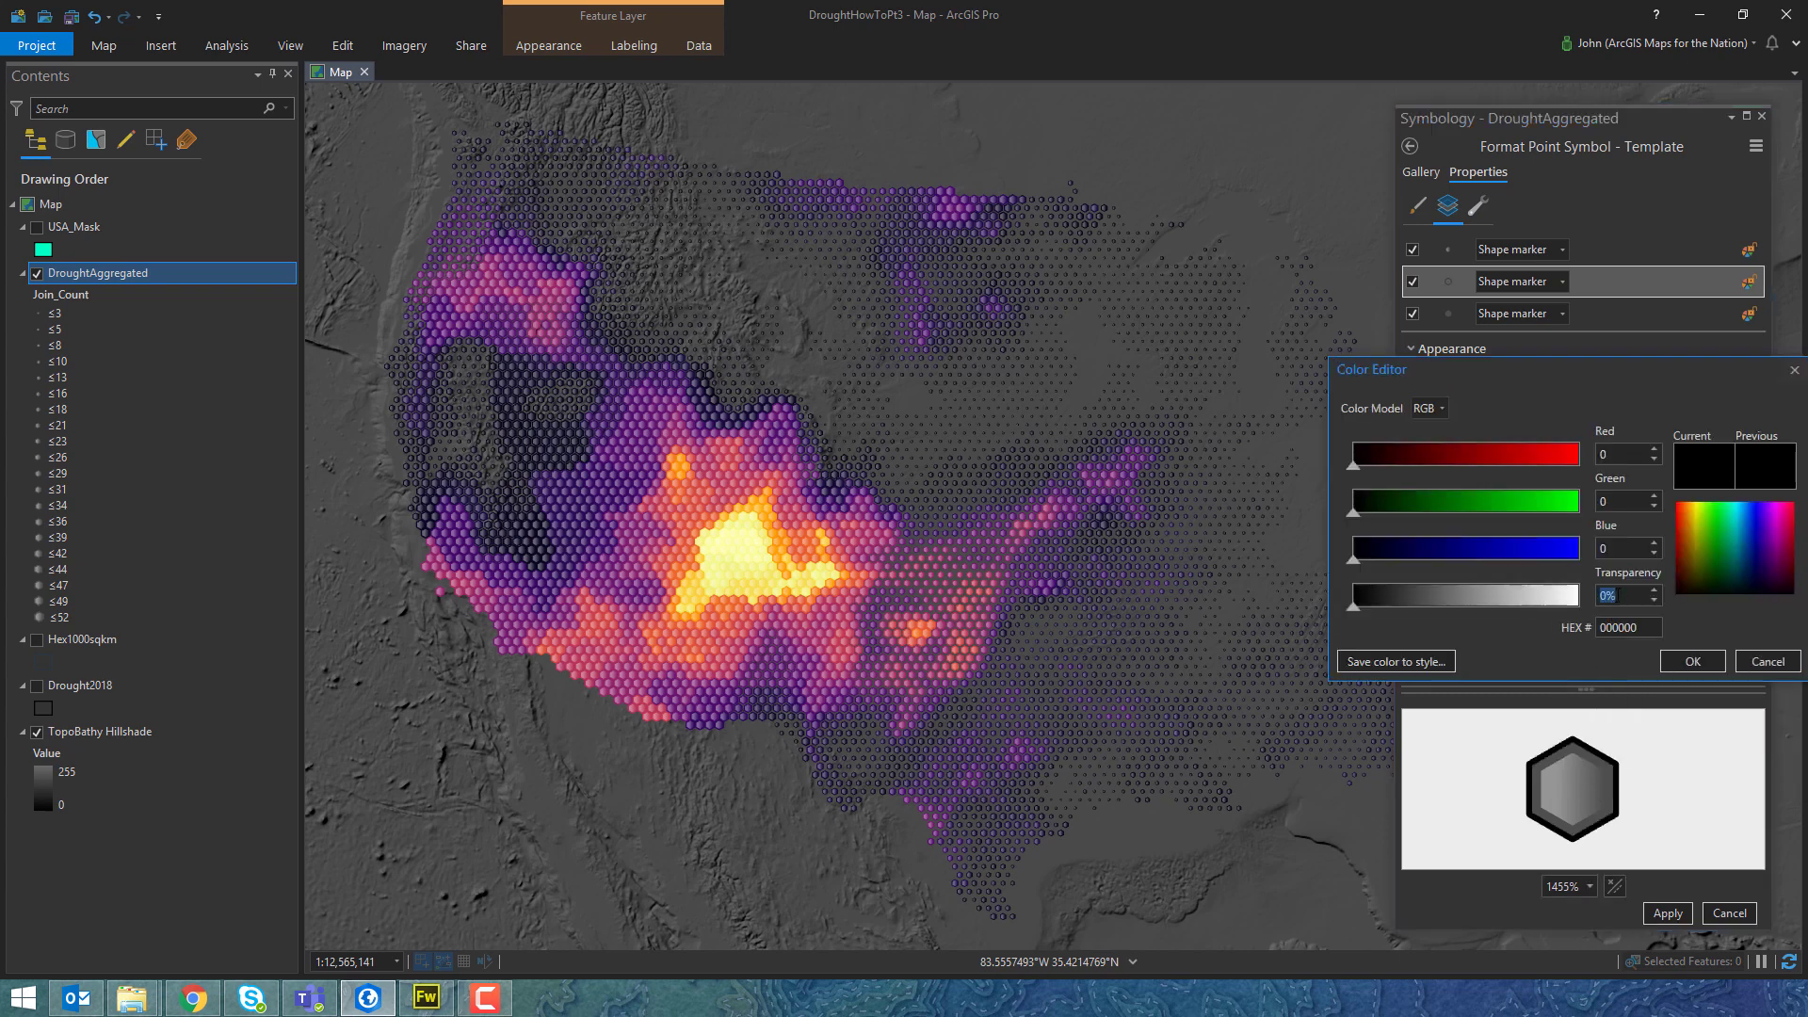
text(90)
key(Tab)
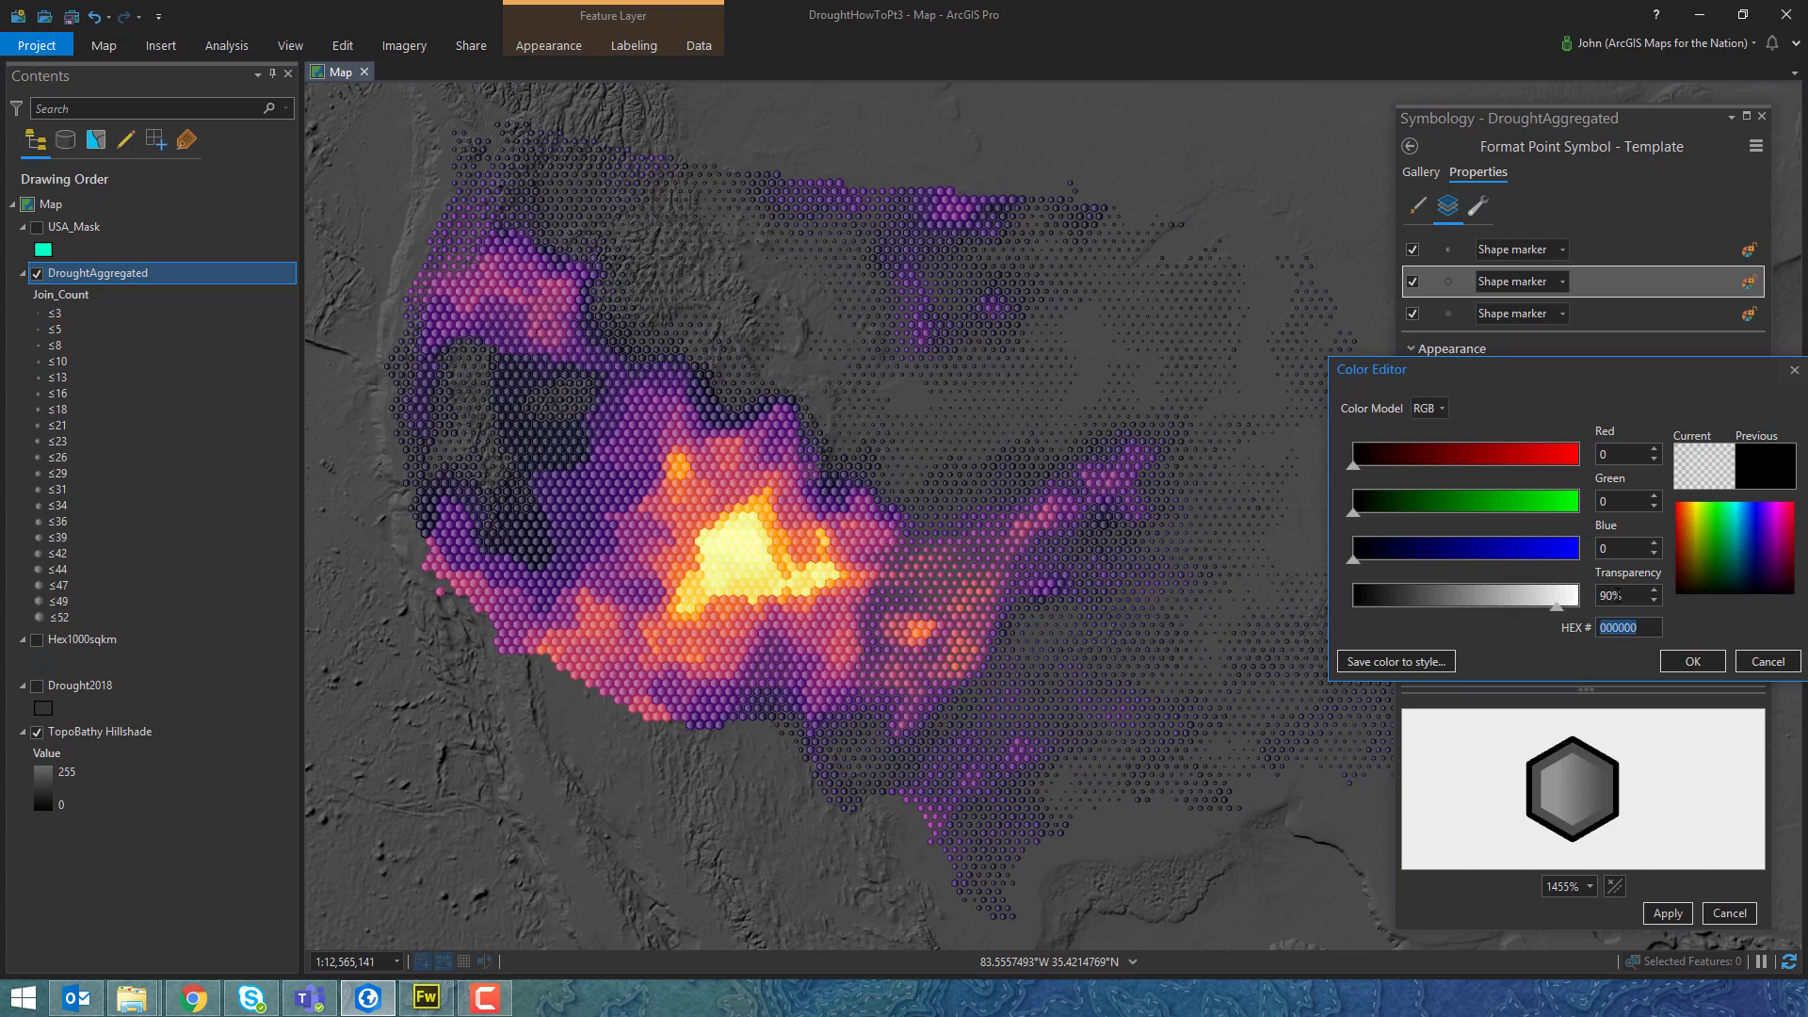
click(1693, 661)
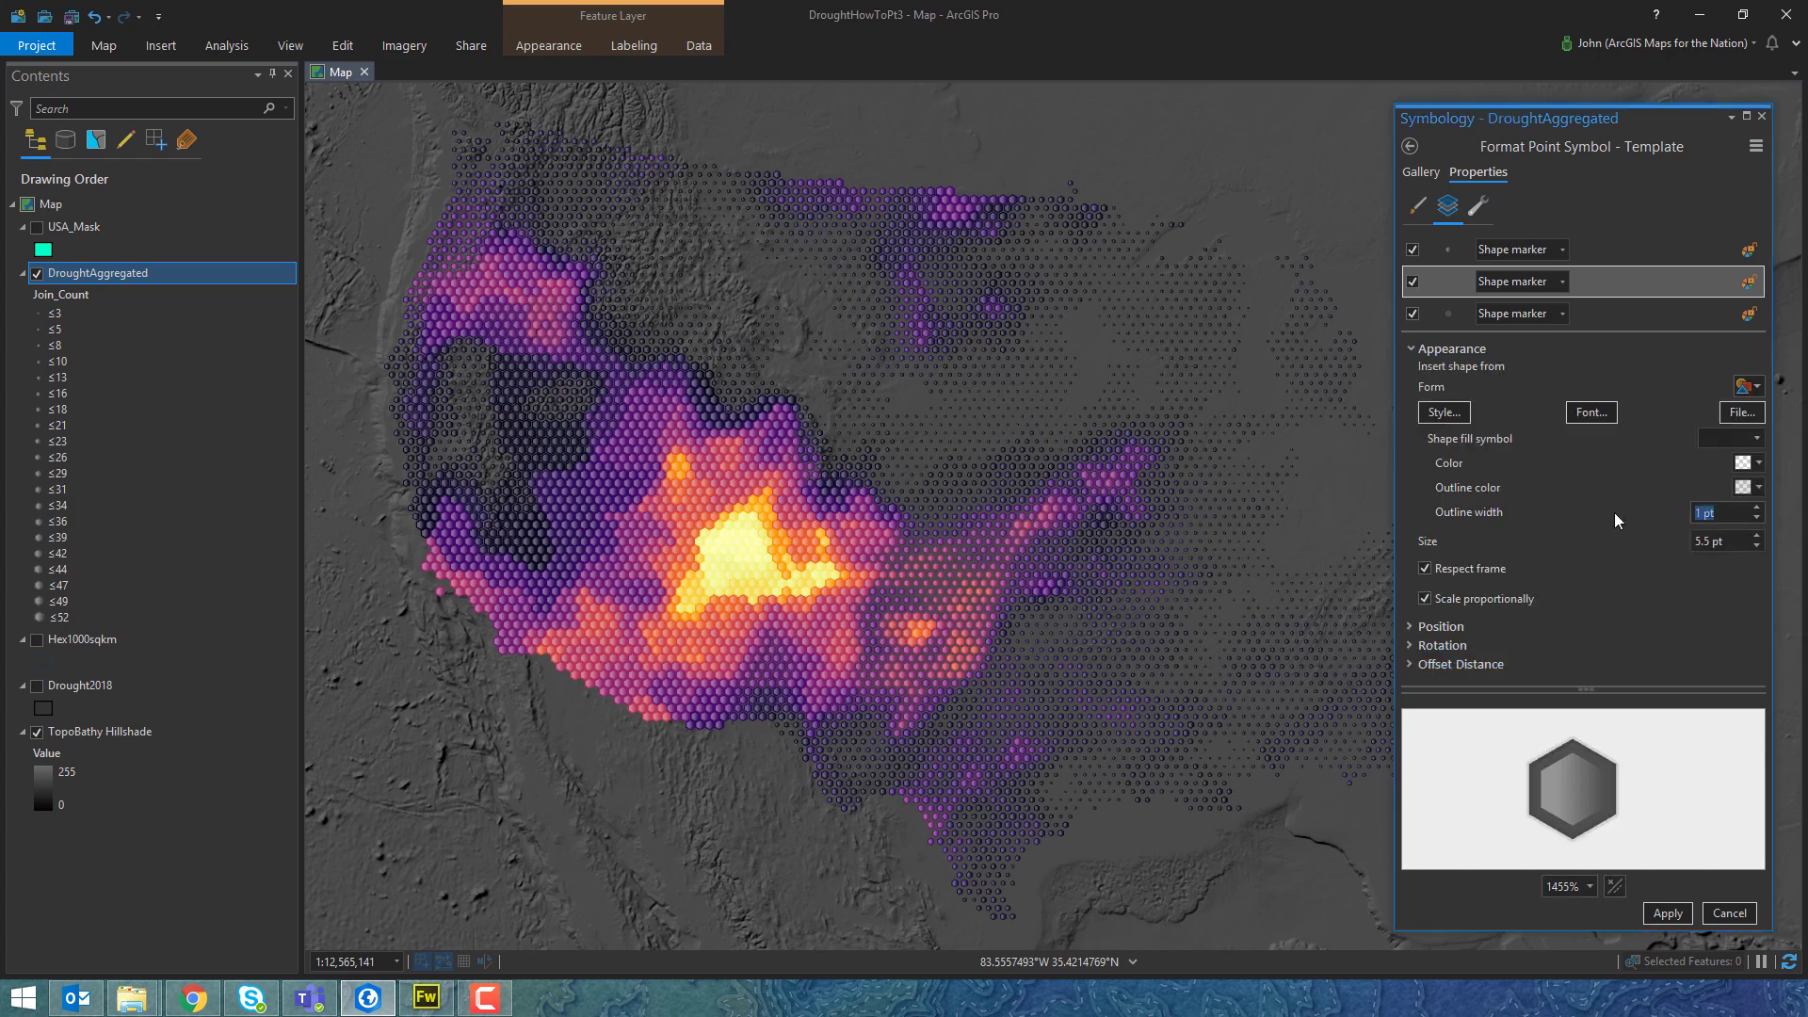
Set the middle shape marker's outline width to 0.5 pt, apply the symbol and close the symbology settings.
text(0.5)
key(Tab)
click(1669, 914)
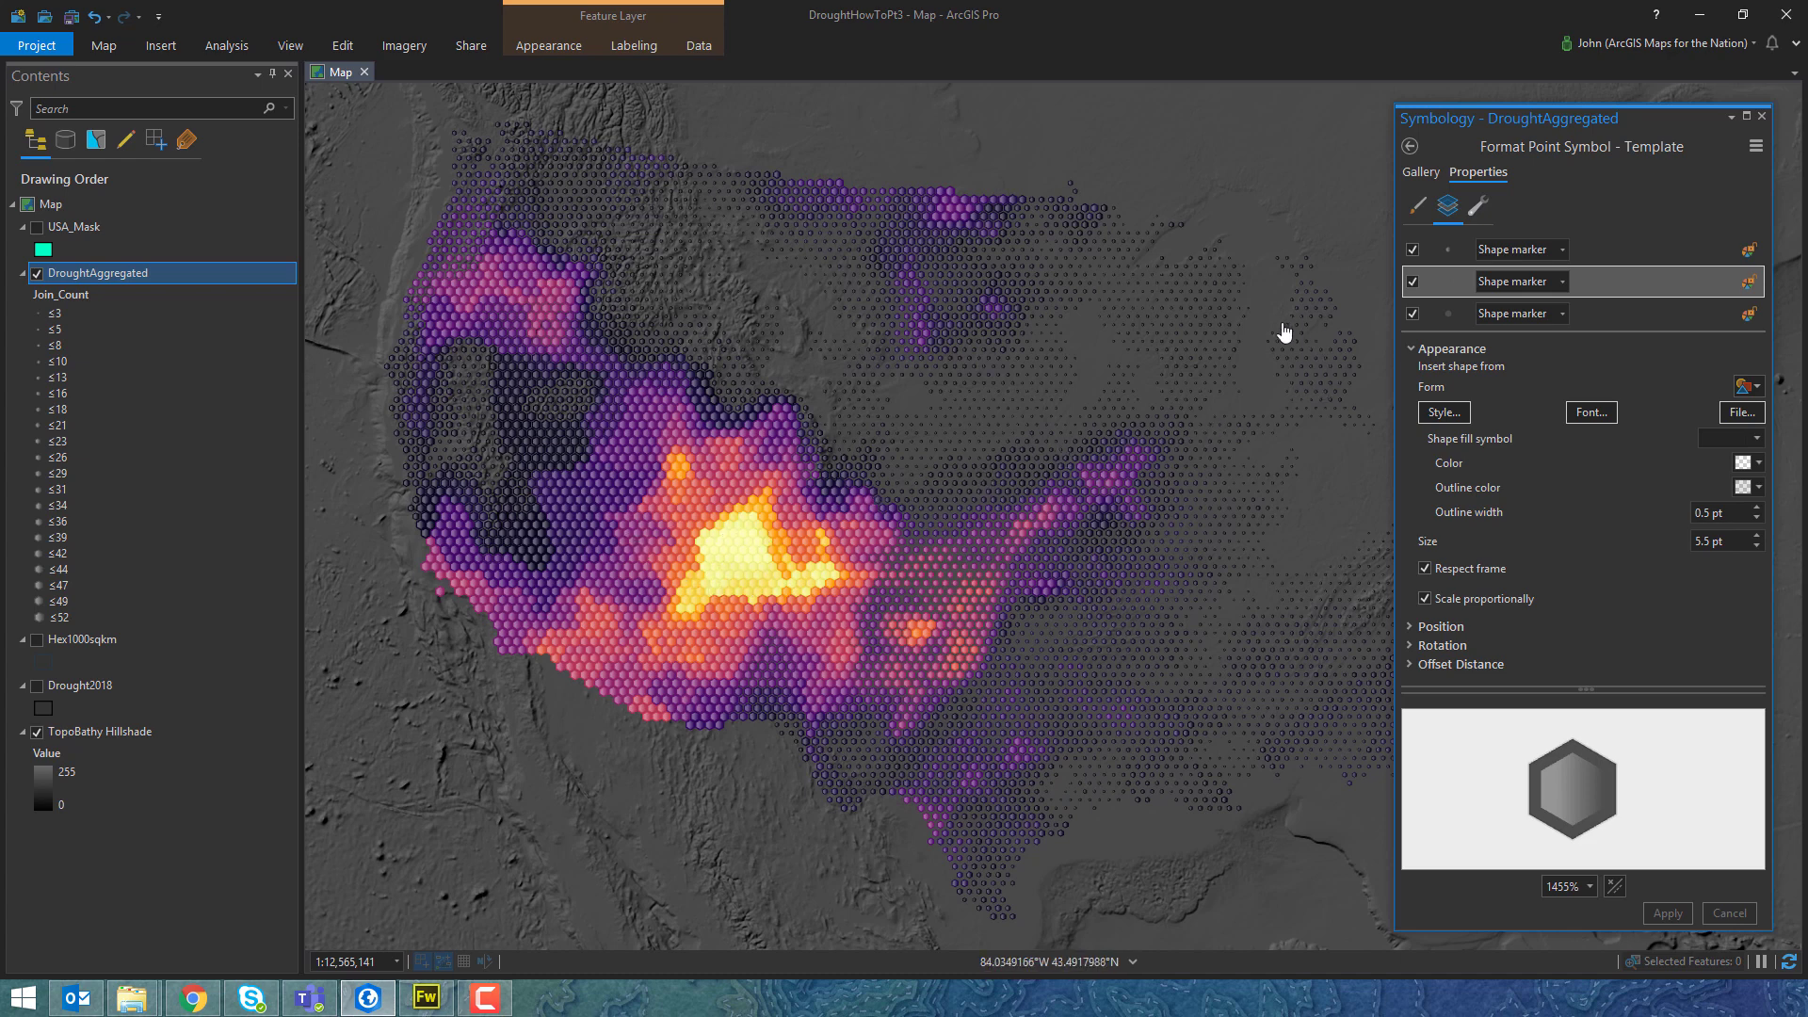
click(1762, 117)
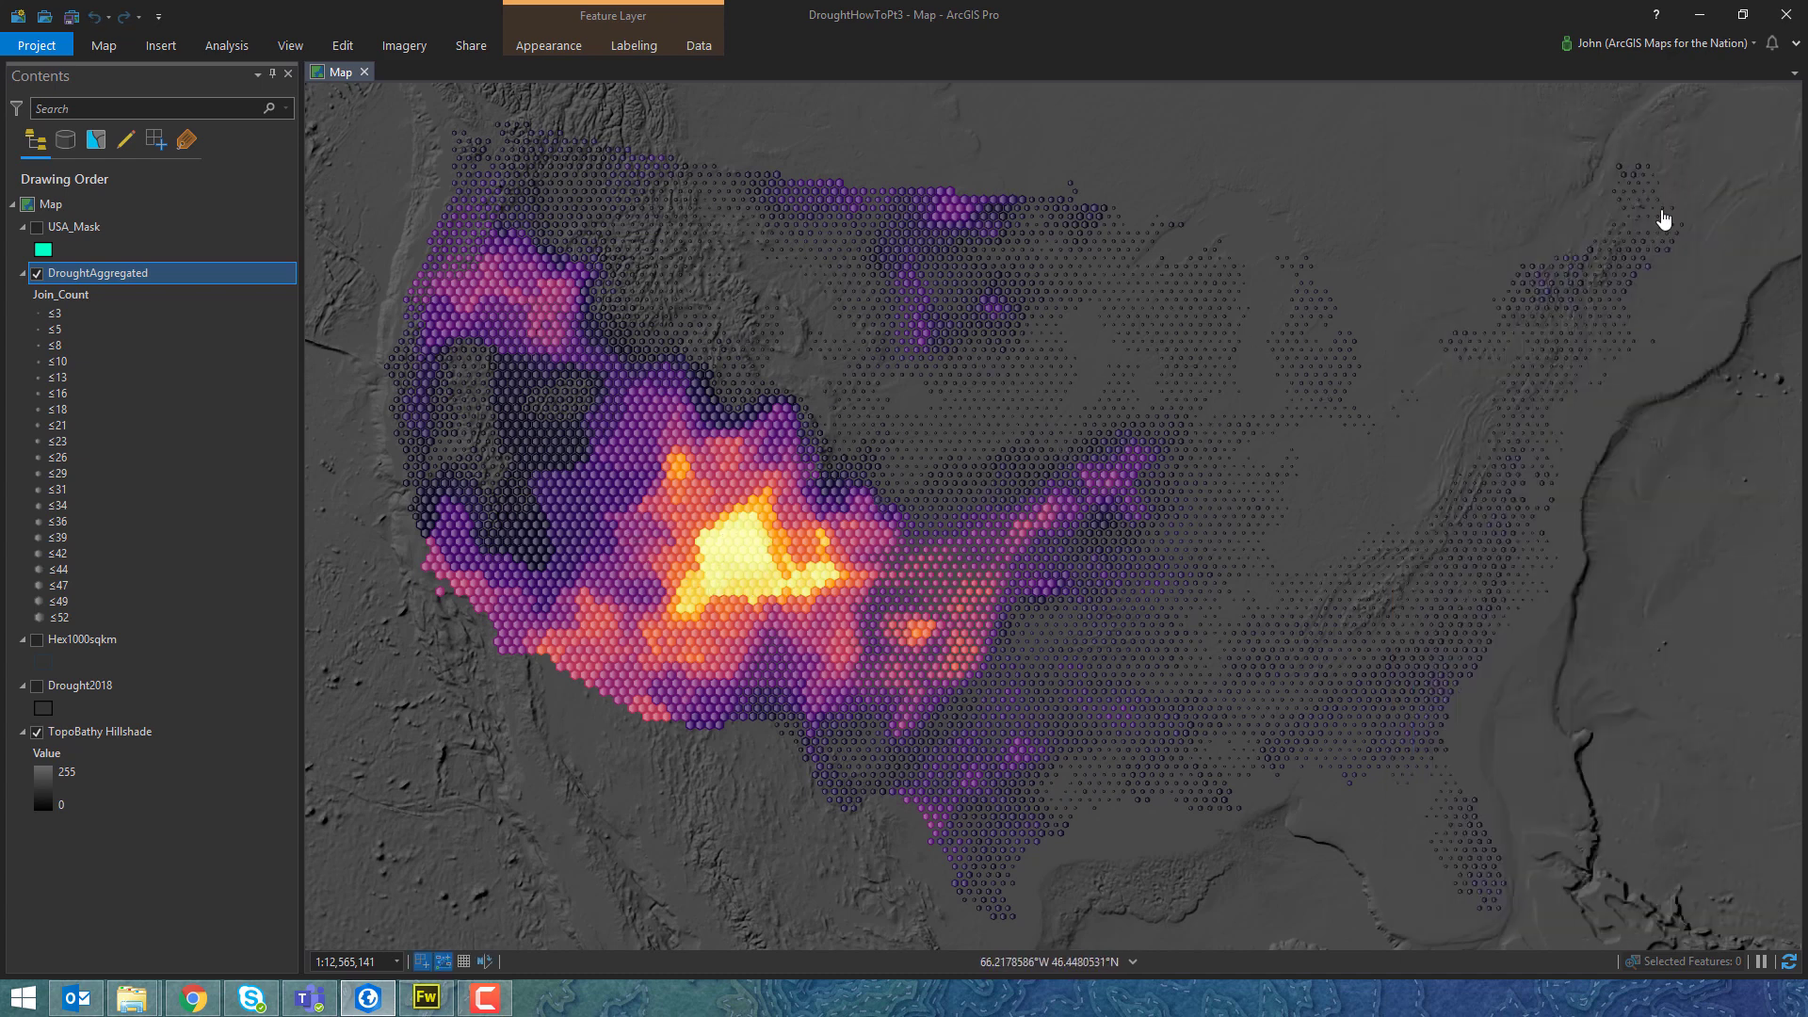
Turn on the USA_Mask layer and change its solid fill color to dark gray.
click(132, 226)
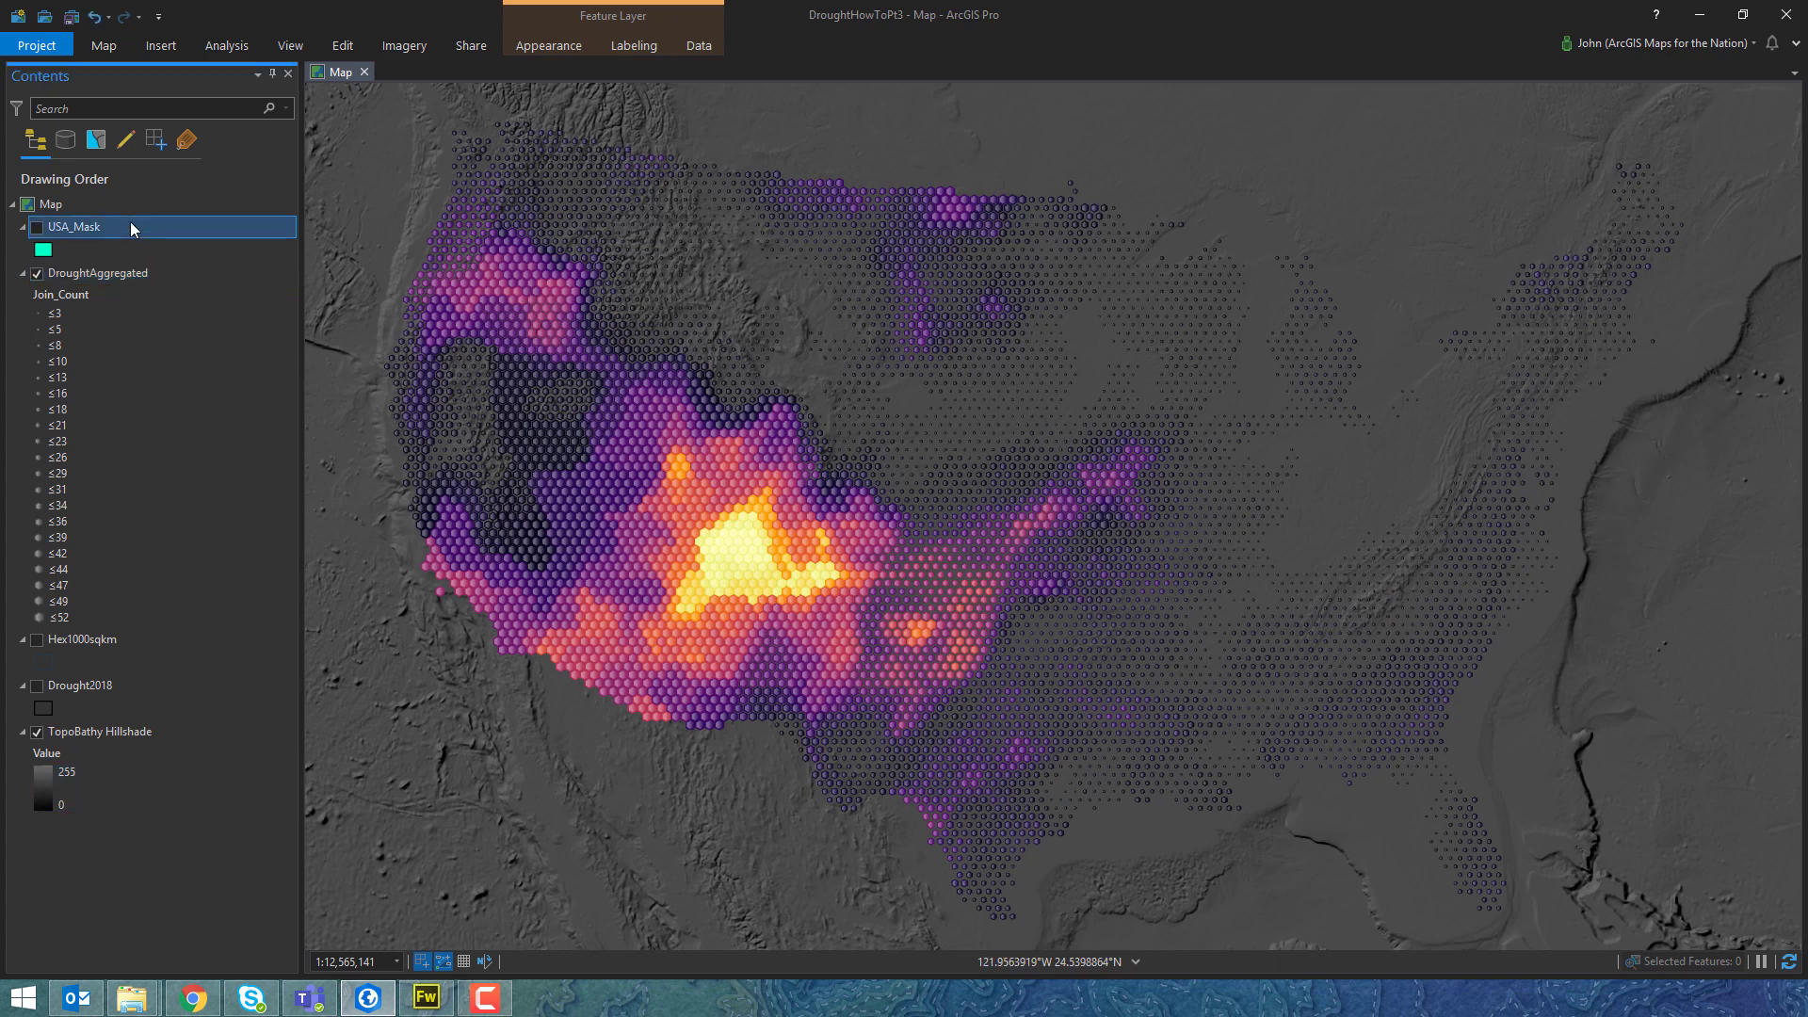
click(39, 228)
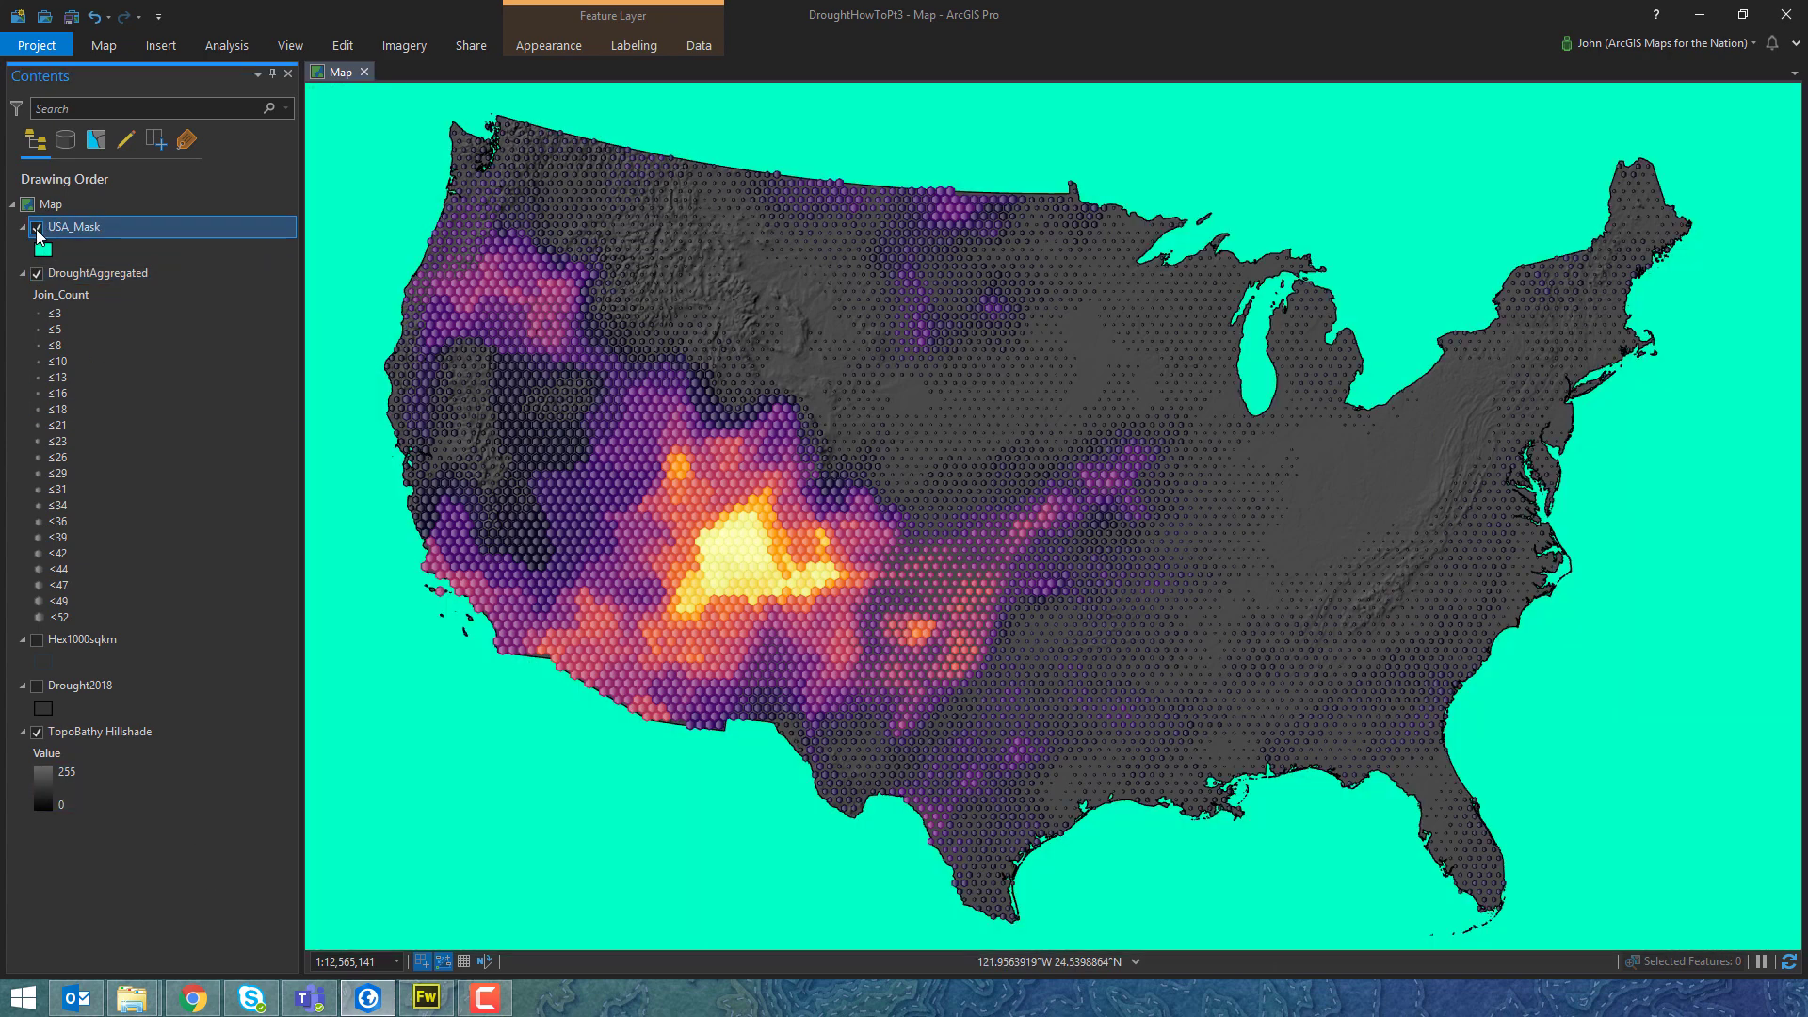
click(44, 251)
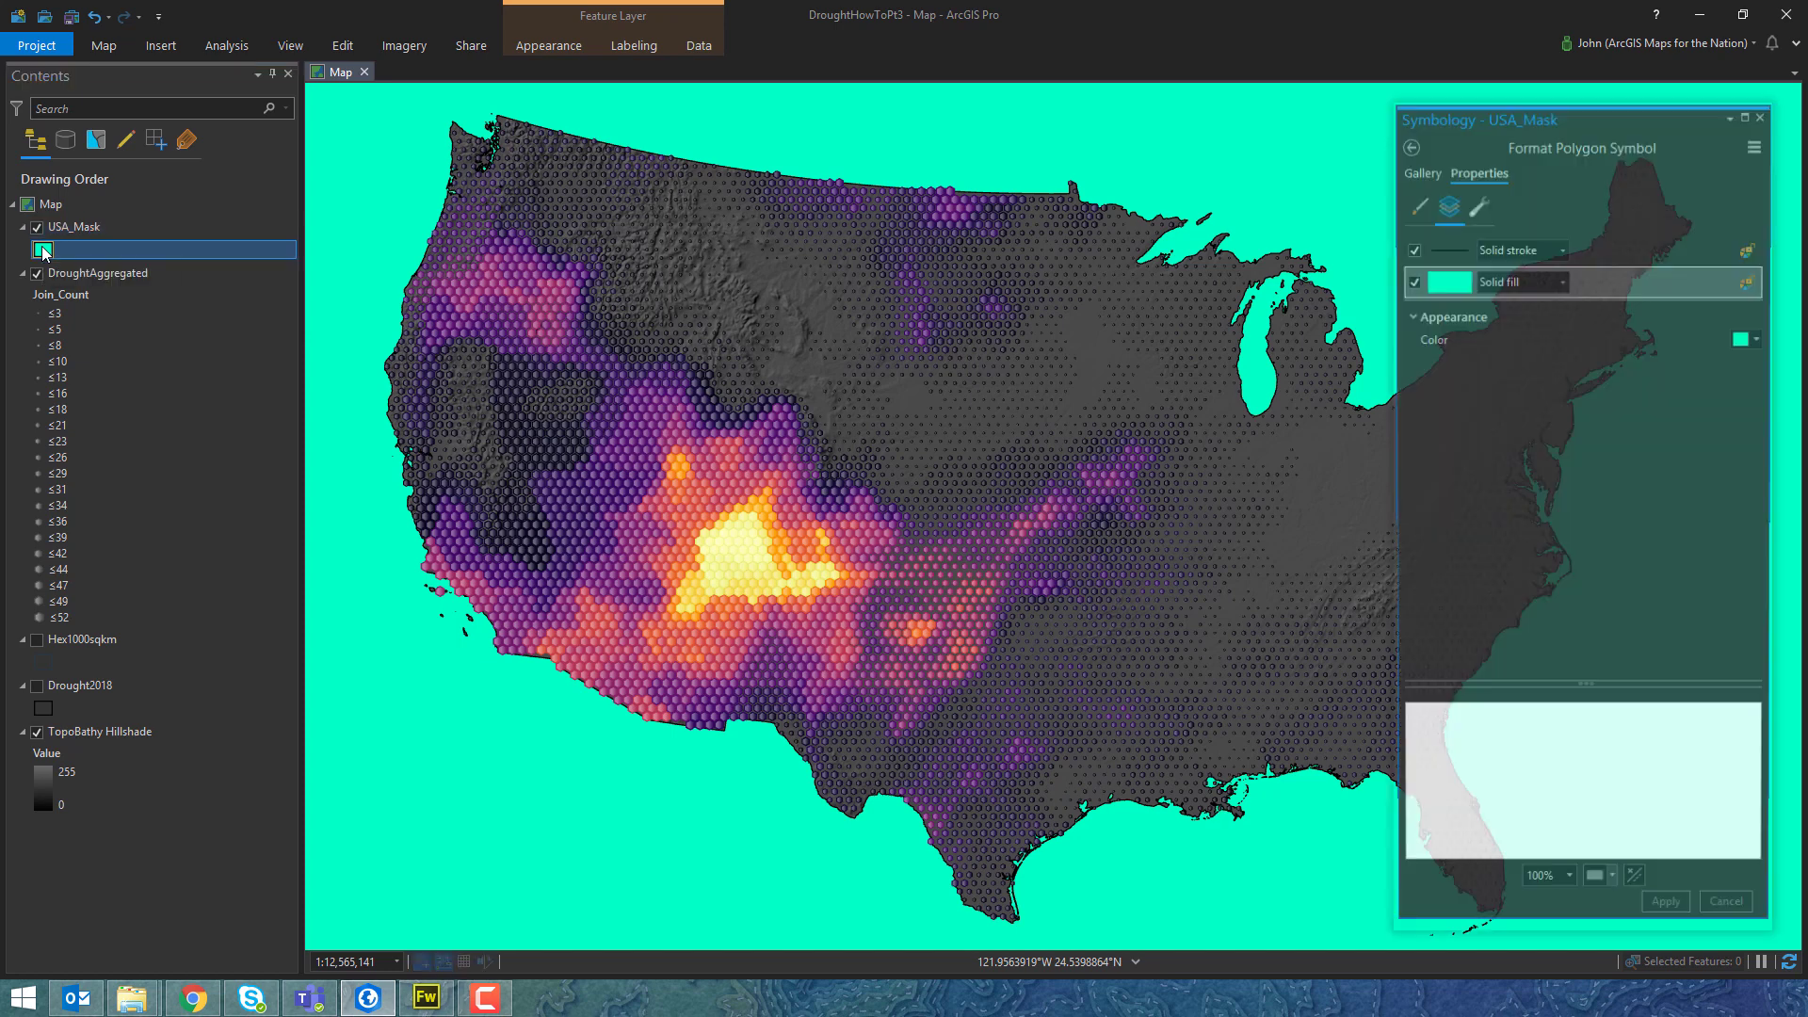
click(1747, 341)
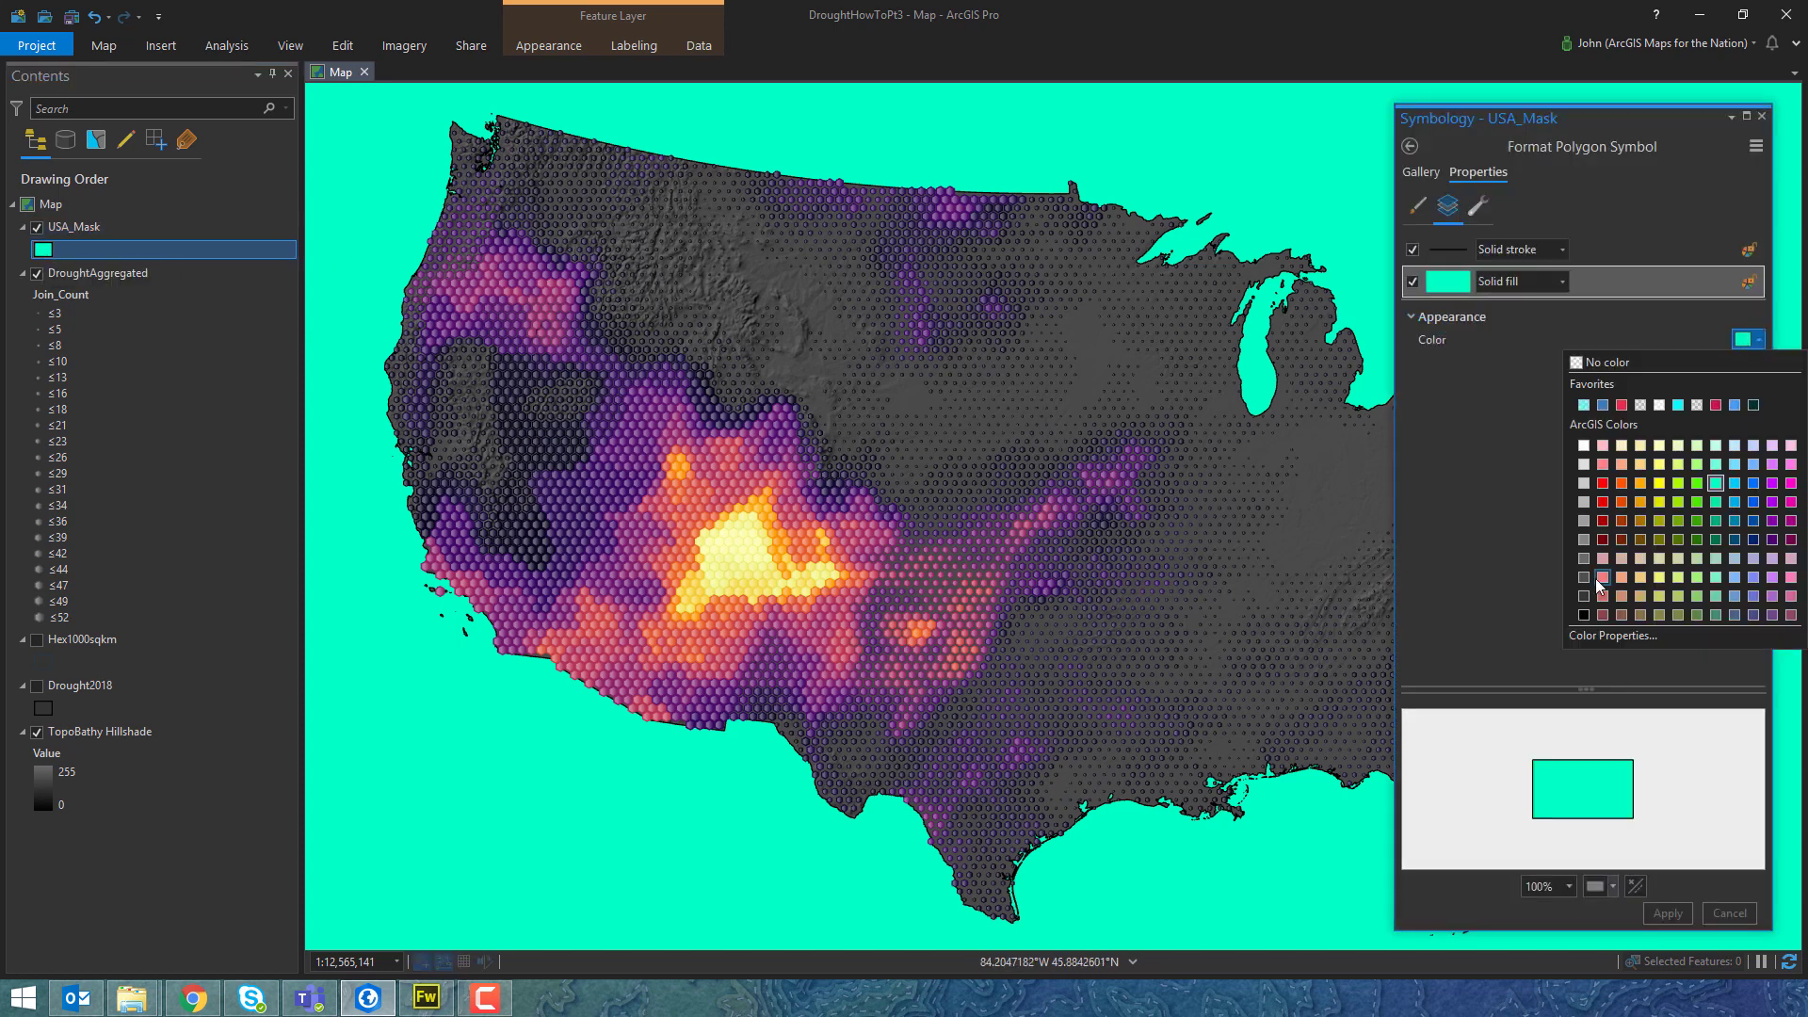
click(1588, 603)
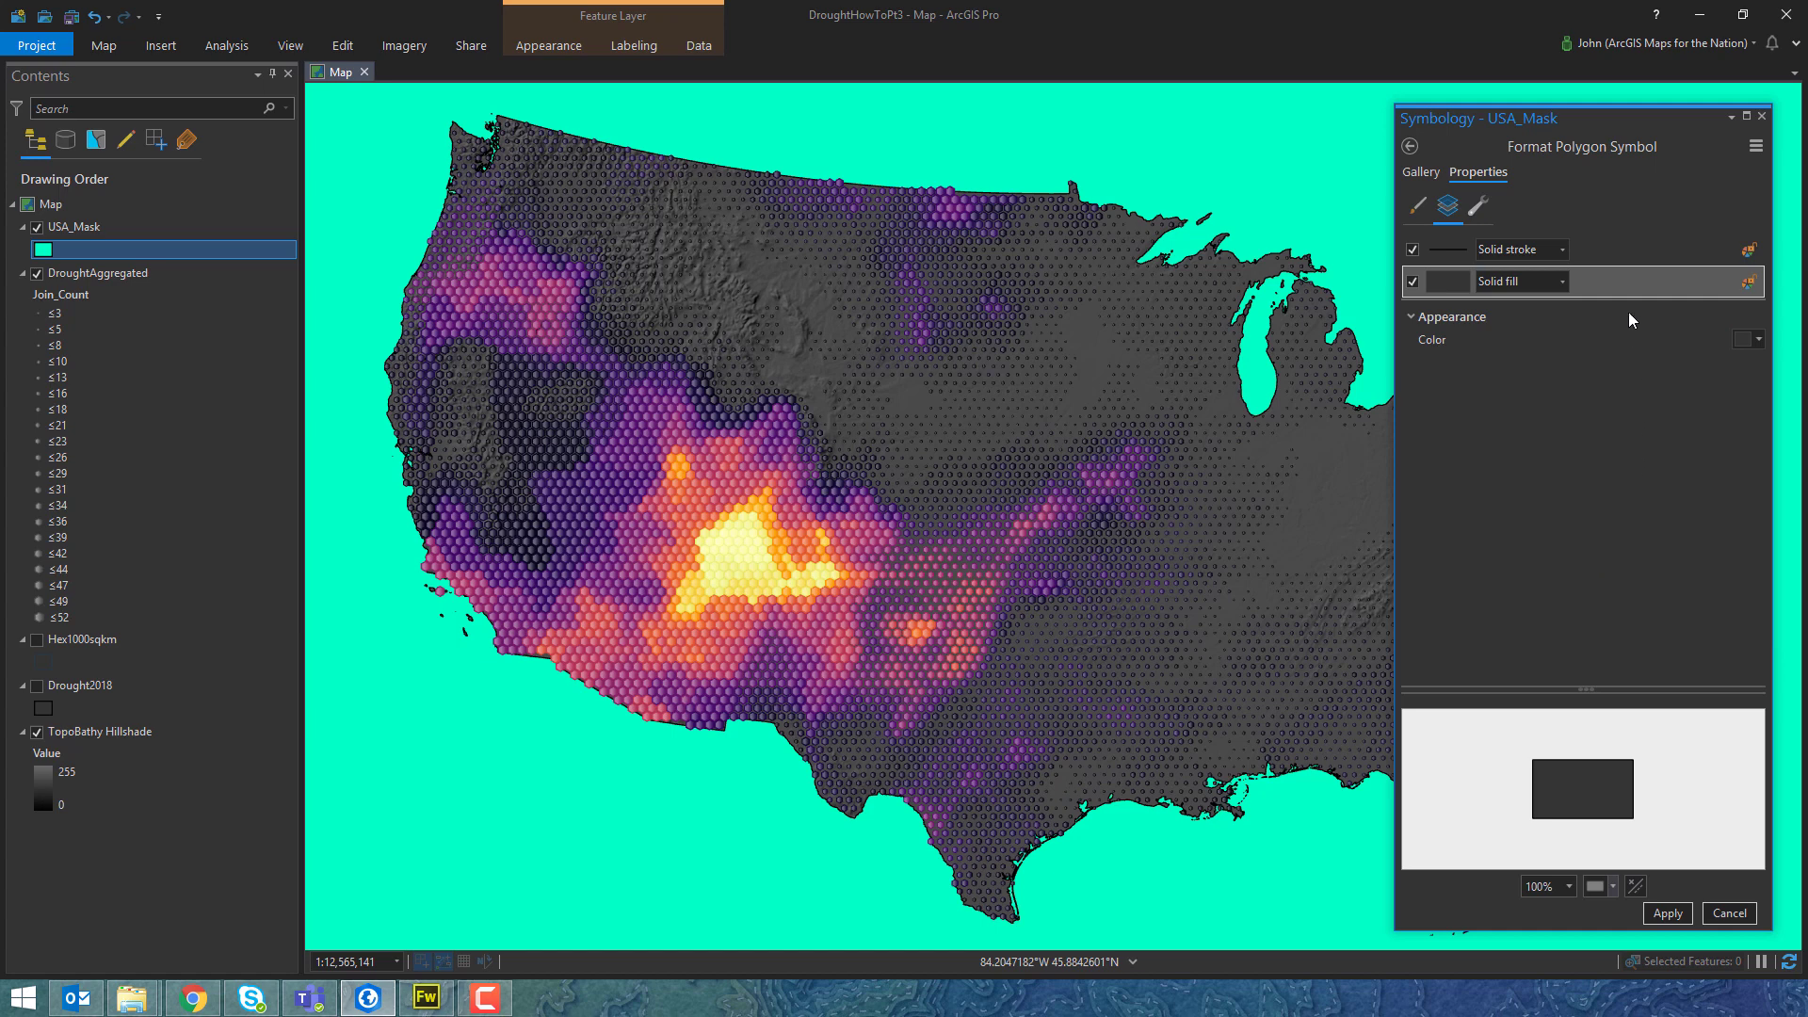
Set the solid stroke of USA_Mask to black with 40% transparency.
click(1628, 253)
click(1744, 341)
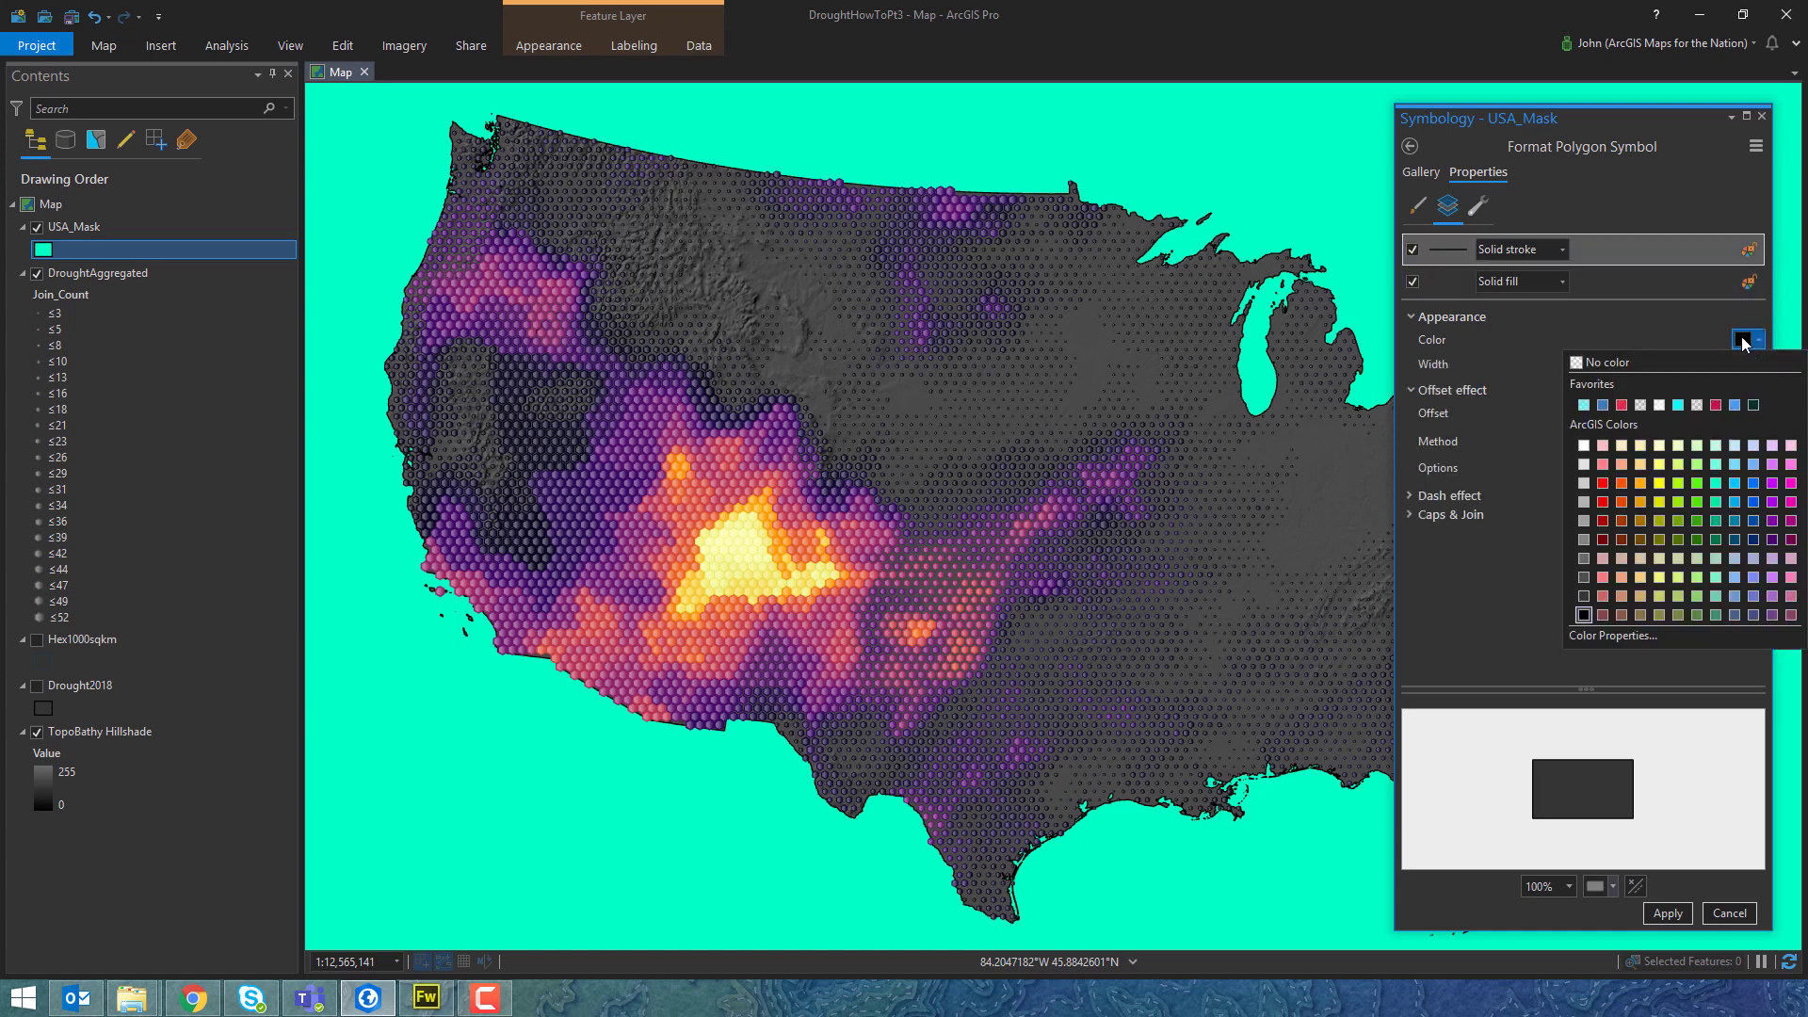
click(1630, 635)
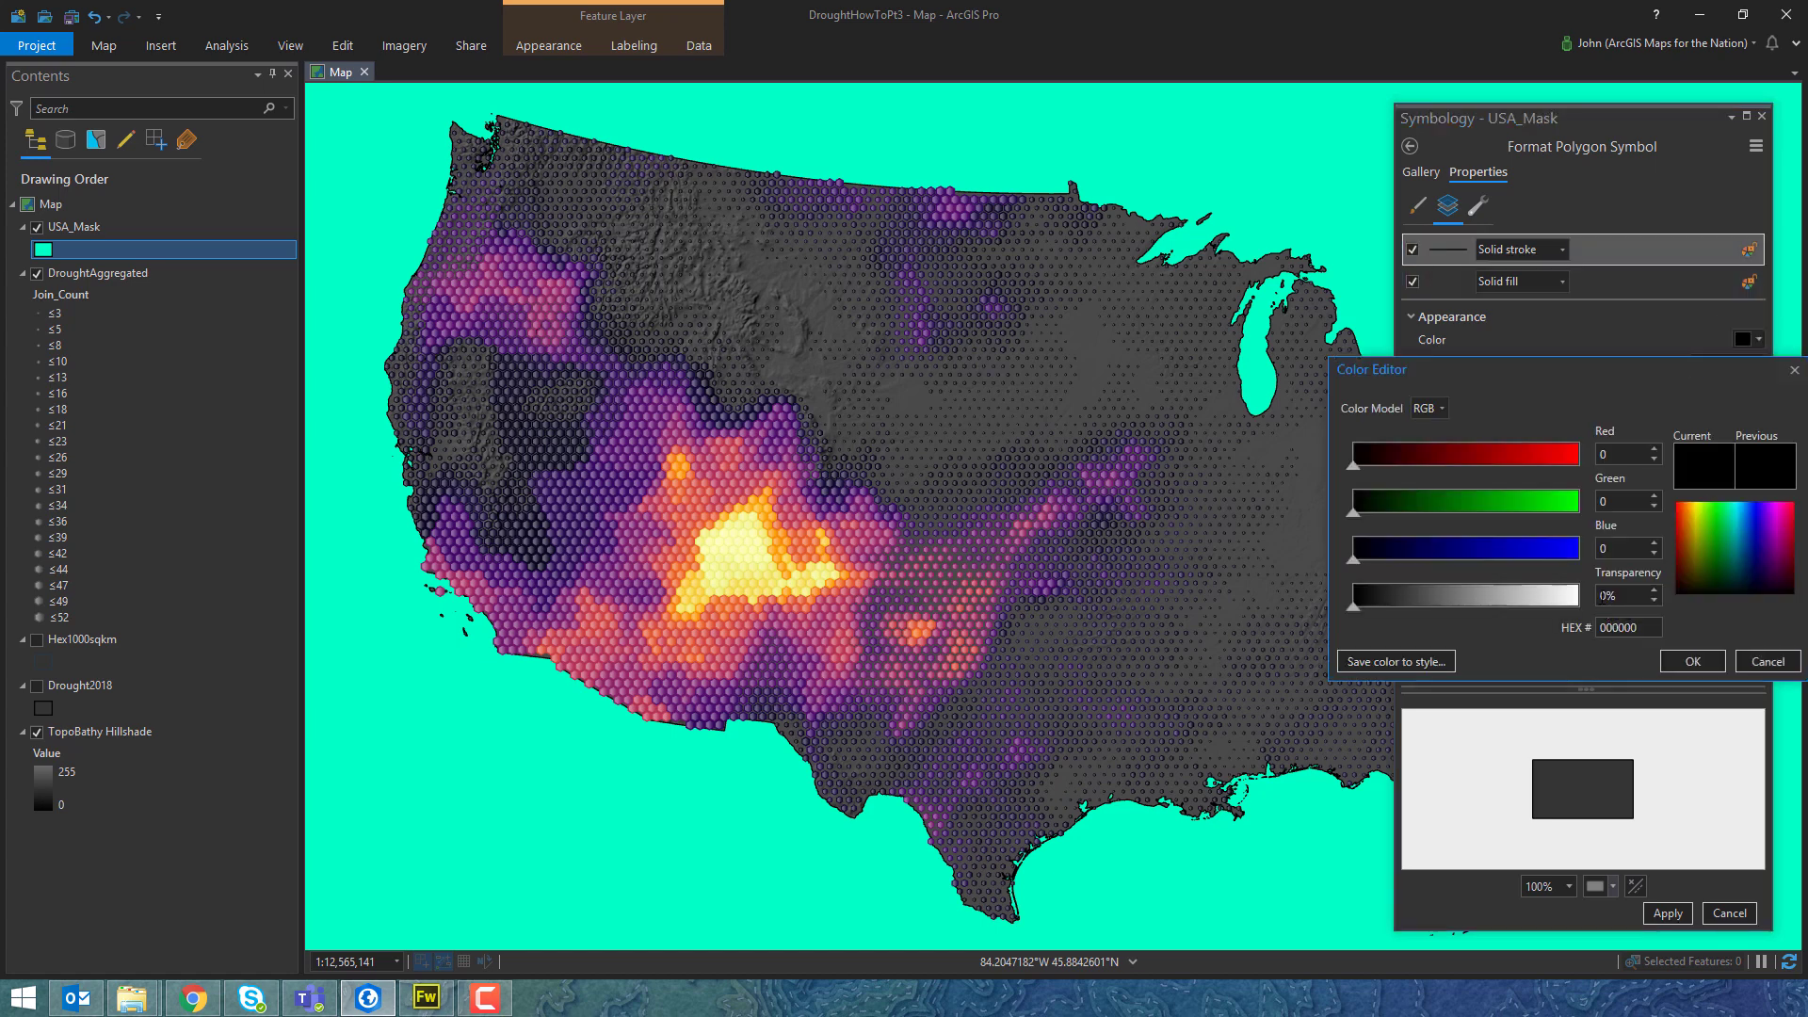
click(1693, 659)
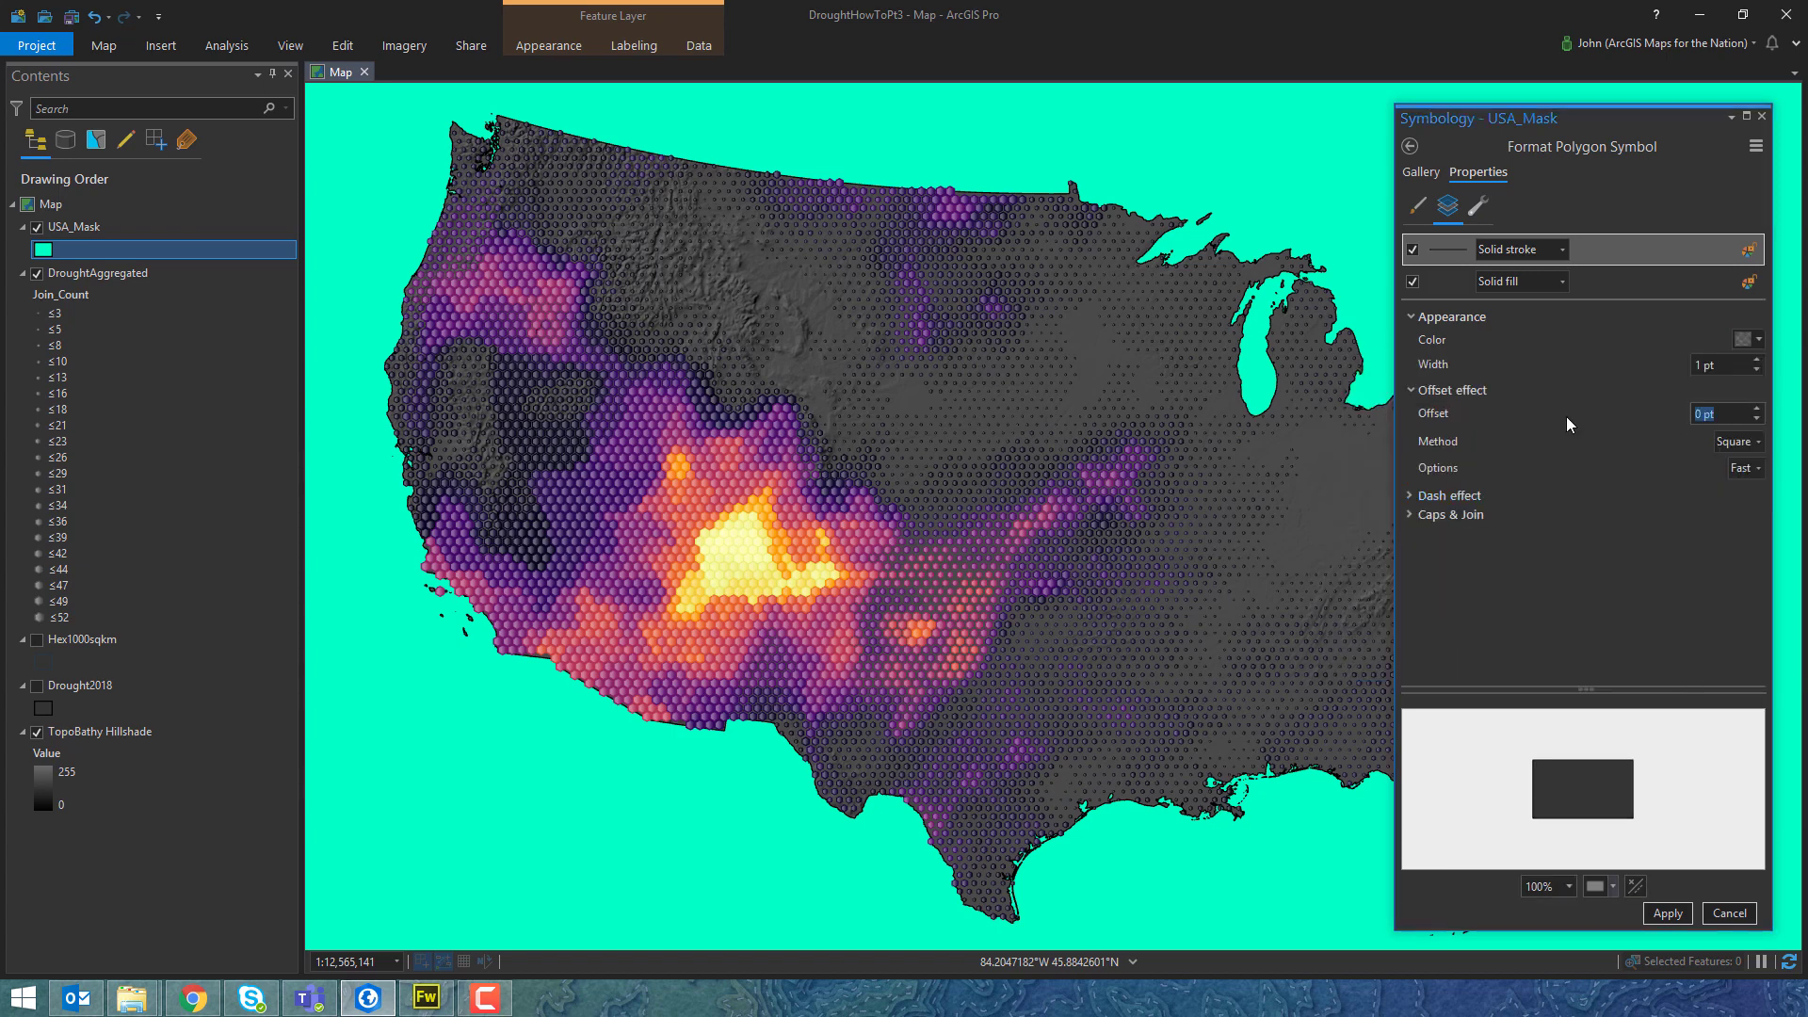
Offset the USA_Mask stroke by -0.5 pt with the Round method and the Accurate option.
text(-0.5)
key(Tab)
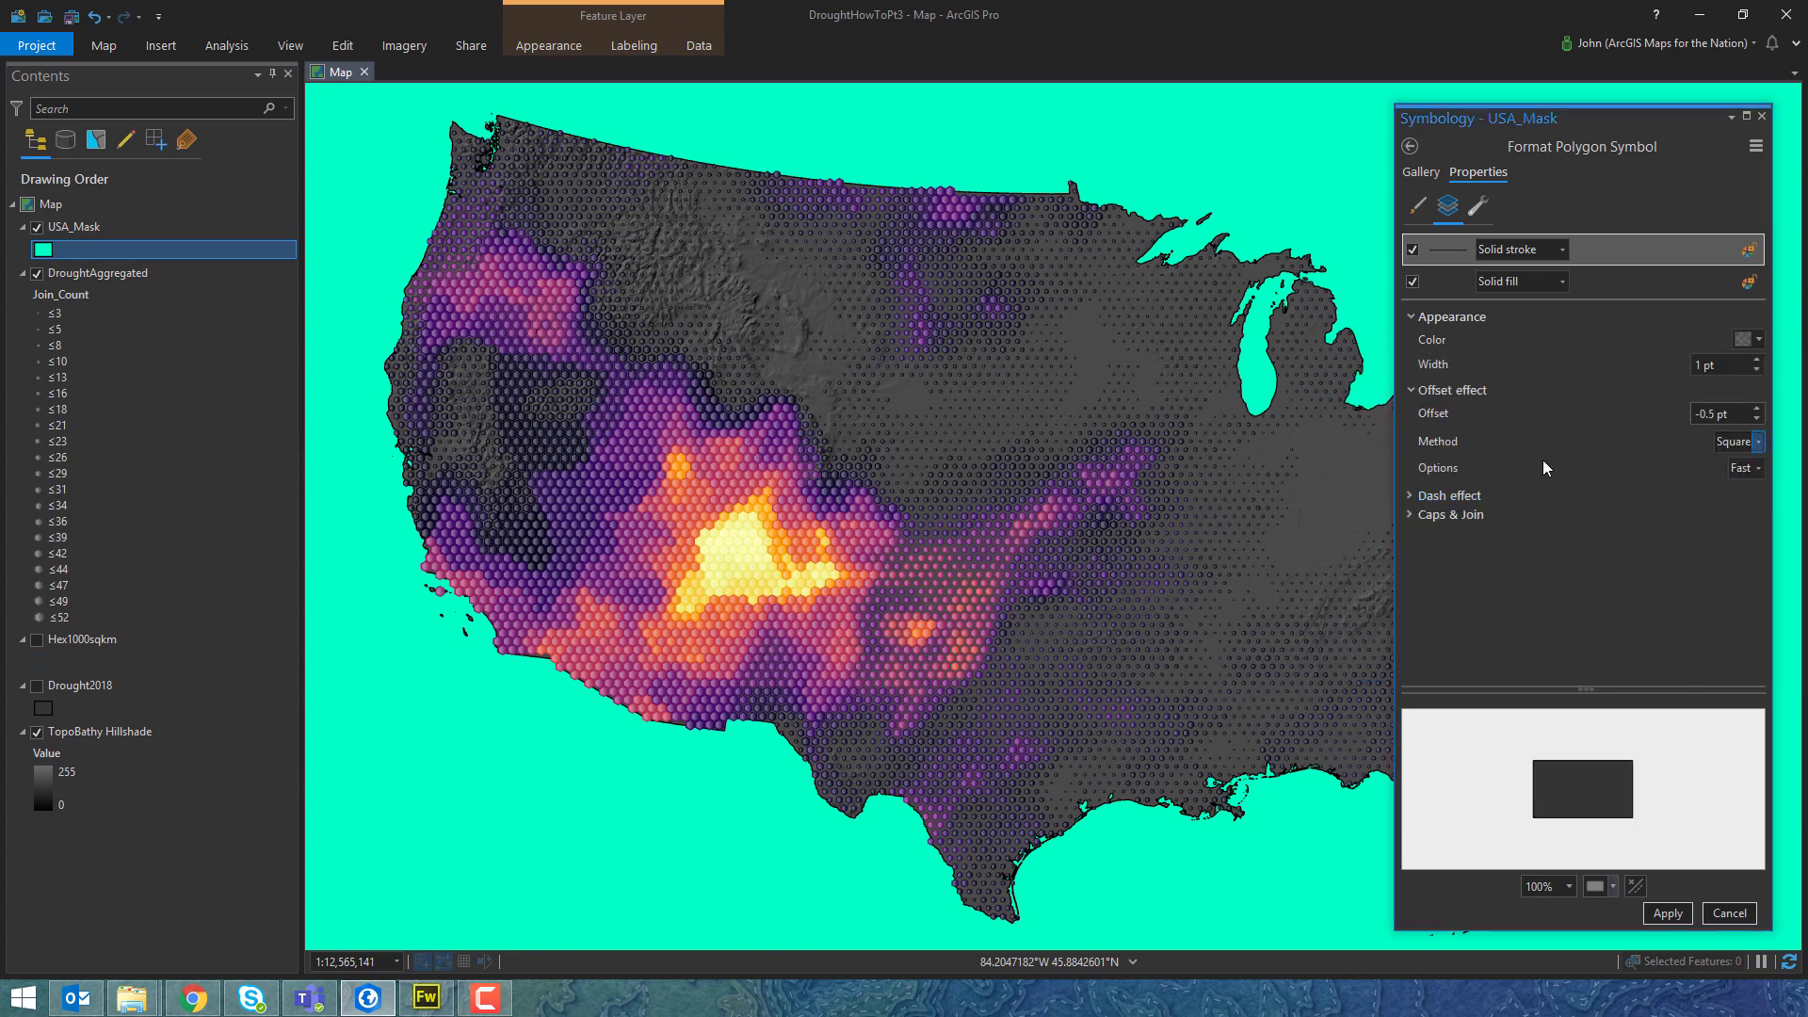
click(1757, 442)
click(1742, 499)
click(1751, 468)
click(1756, 508)
scroll(1525, 734, up, 7)
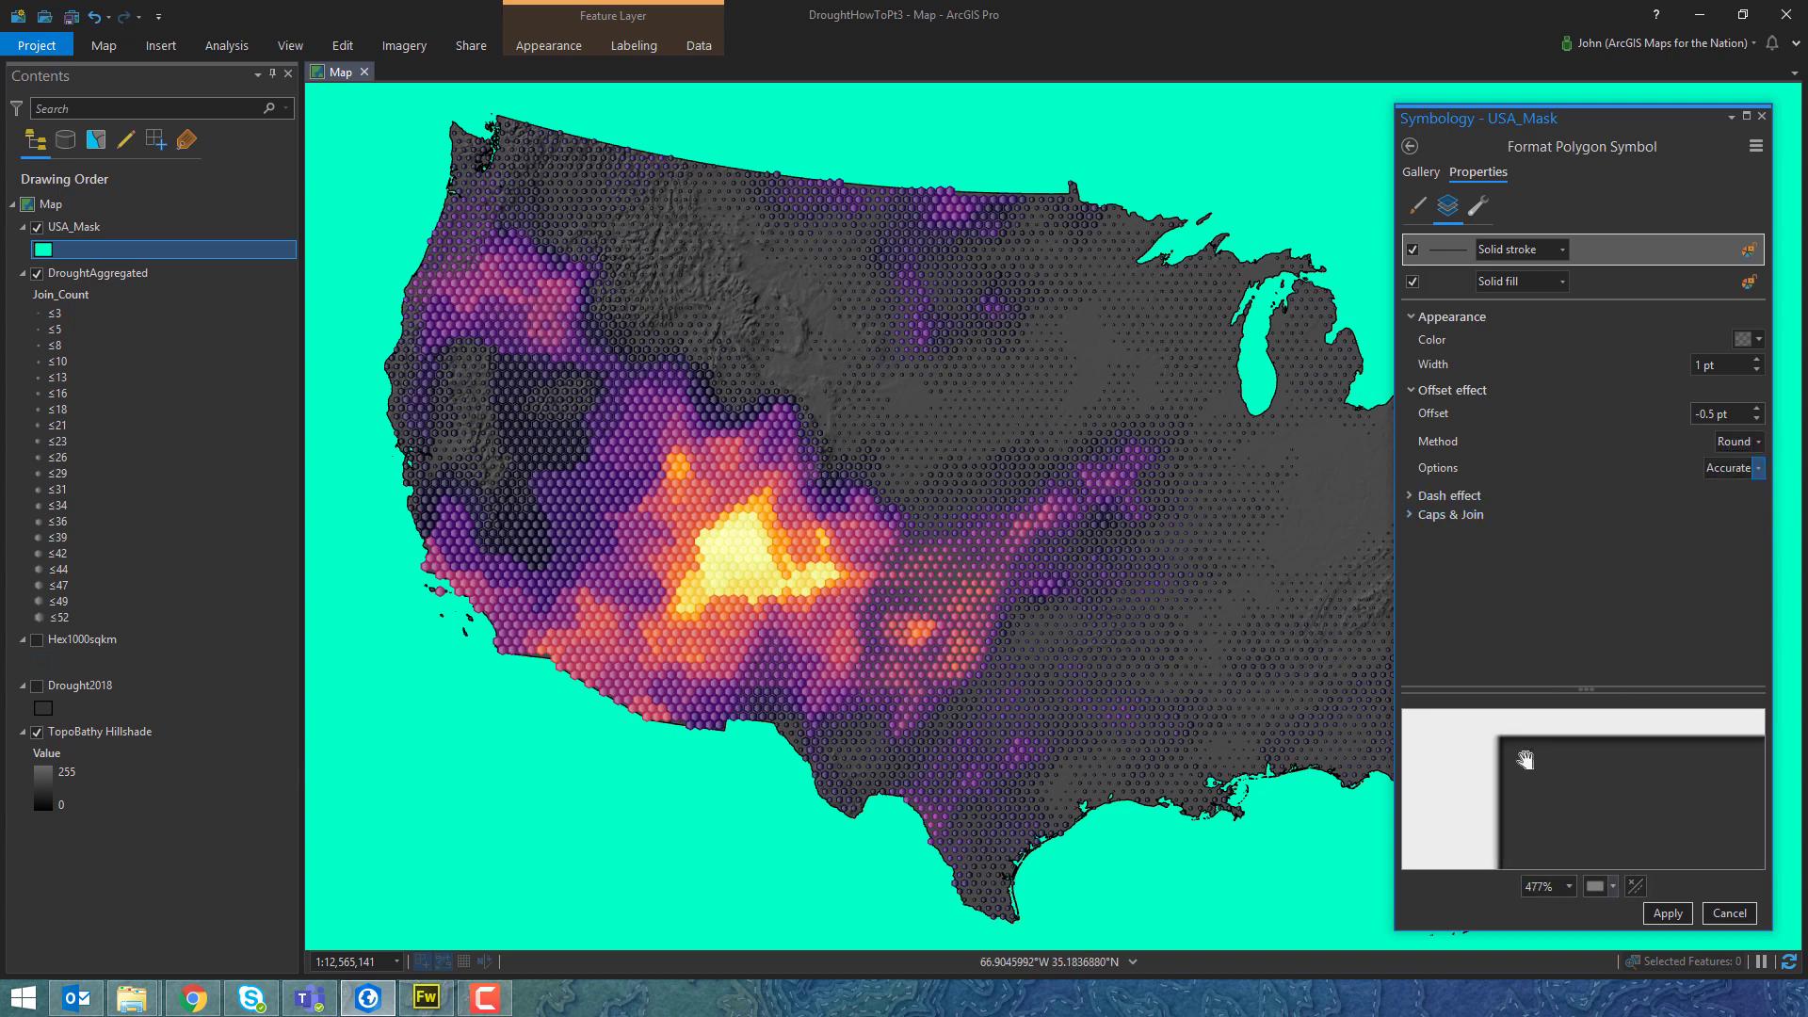
Duplicate the USA_Mask solid stroke and give the copy 60% transparency and a -1.5 pt offset.
click(1478, 206)
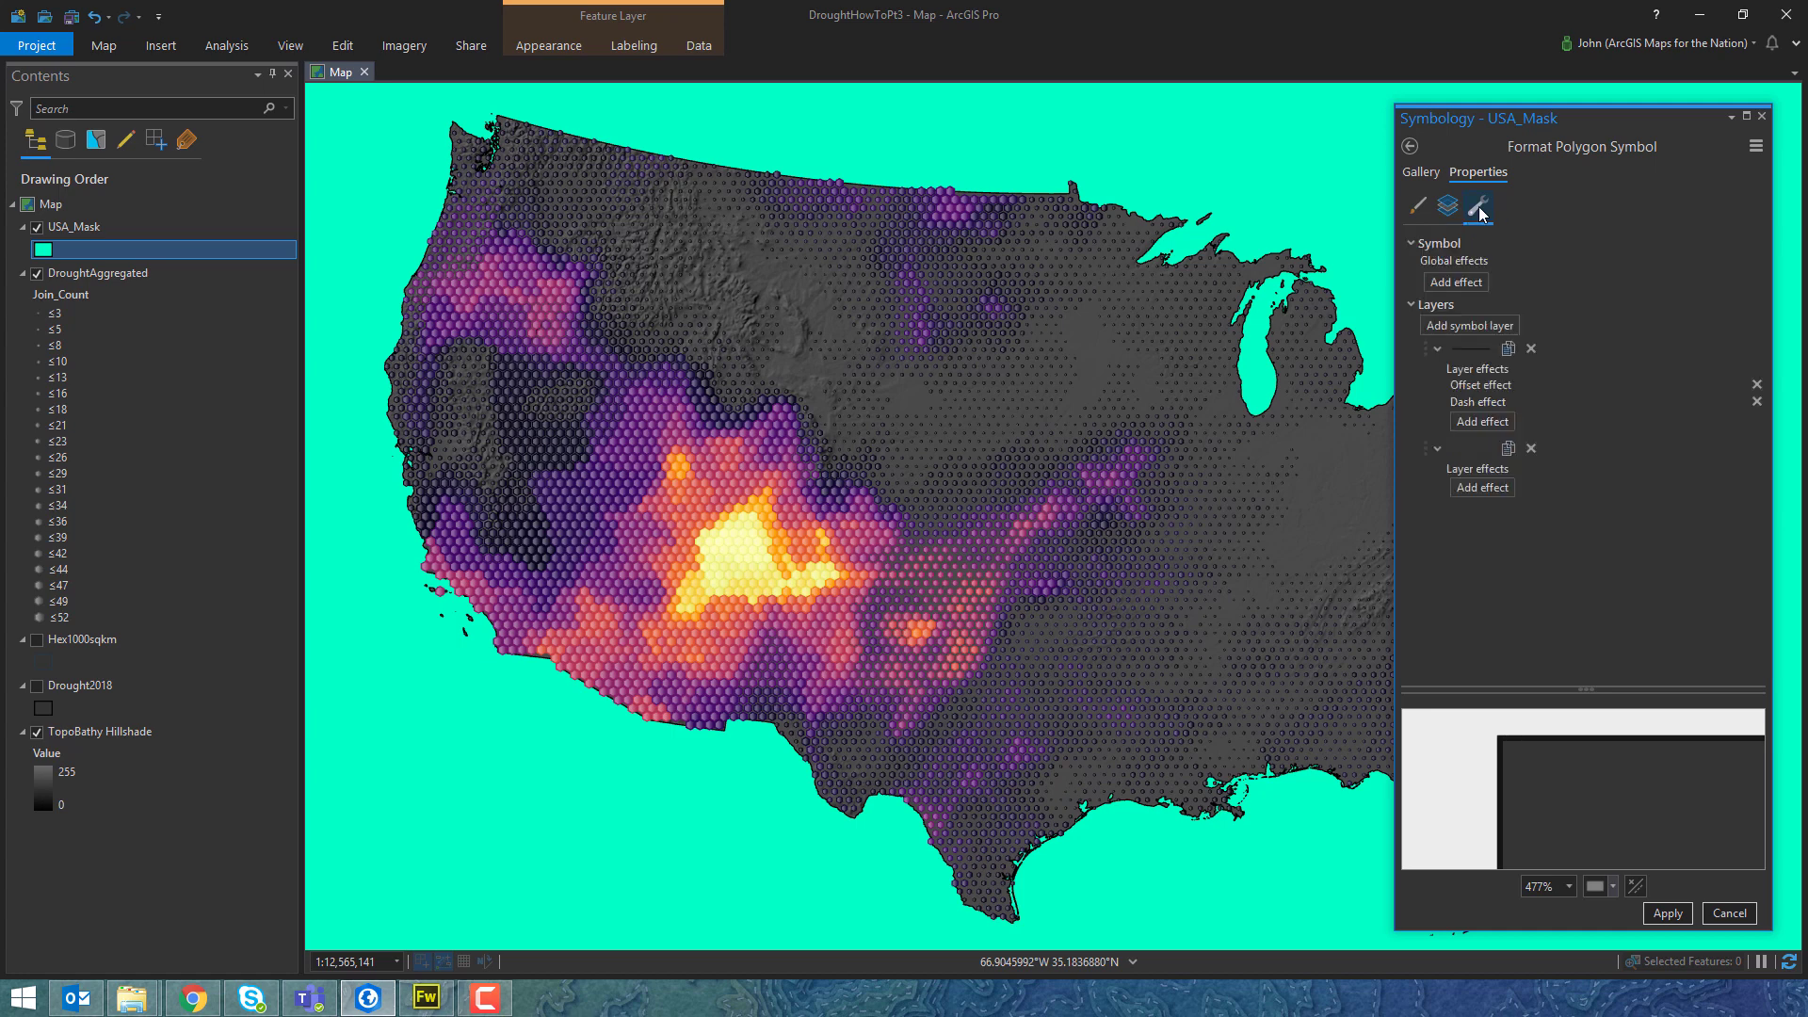
click(1509, 348)
click(1448, 206)
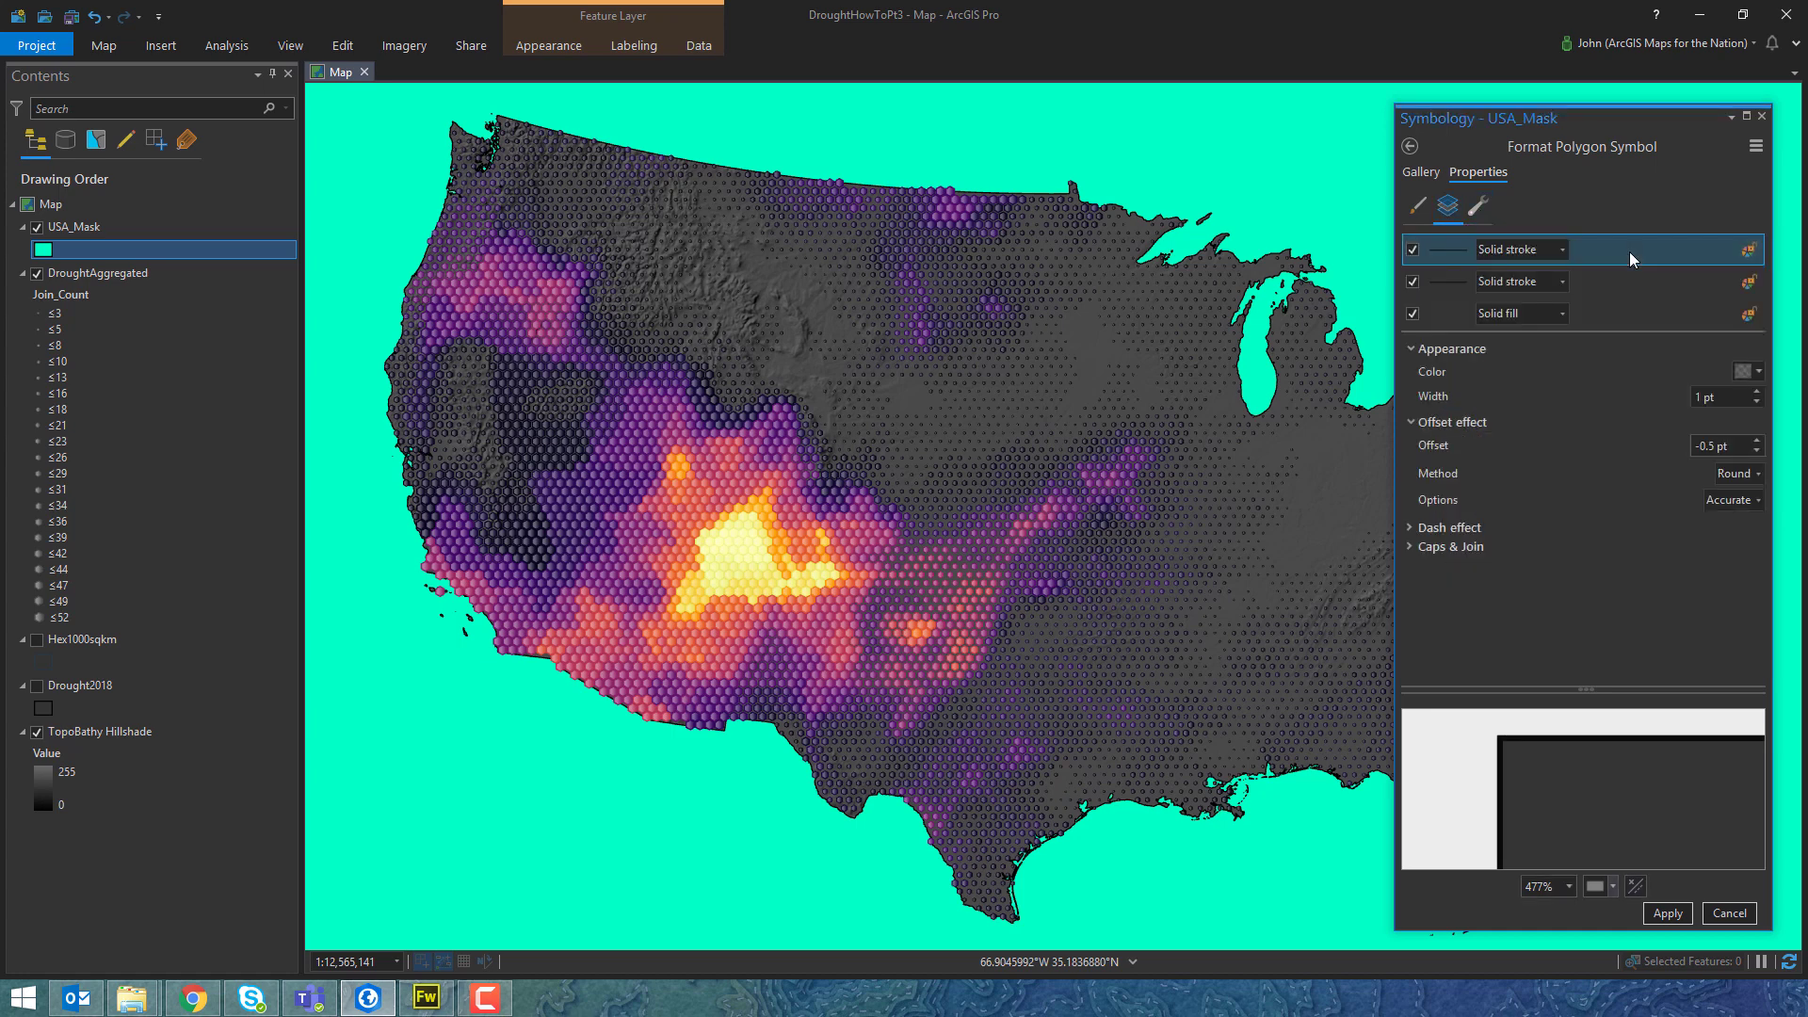
click(1741, 372)
click(1624, 665)
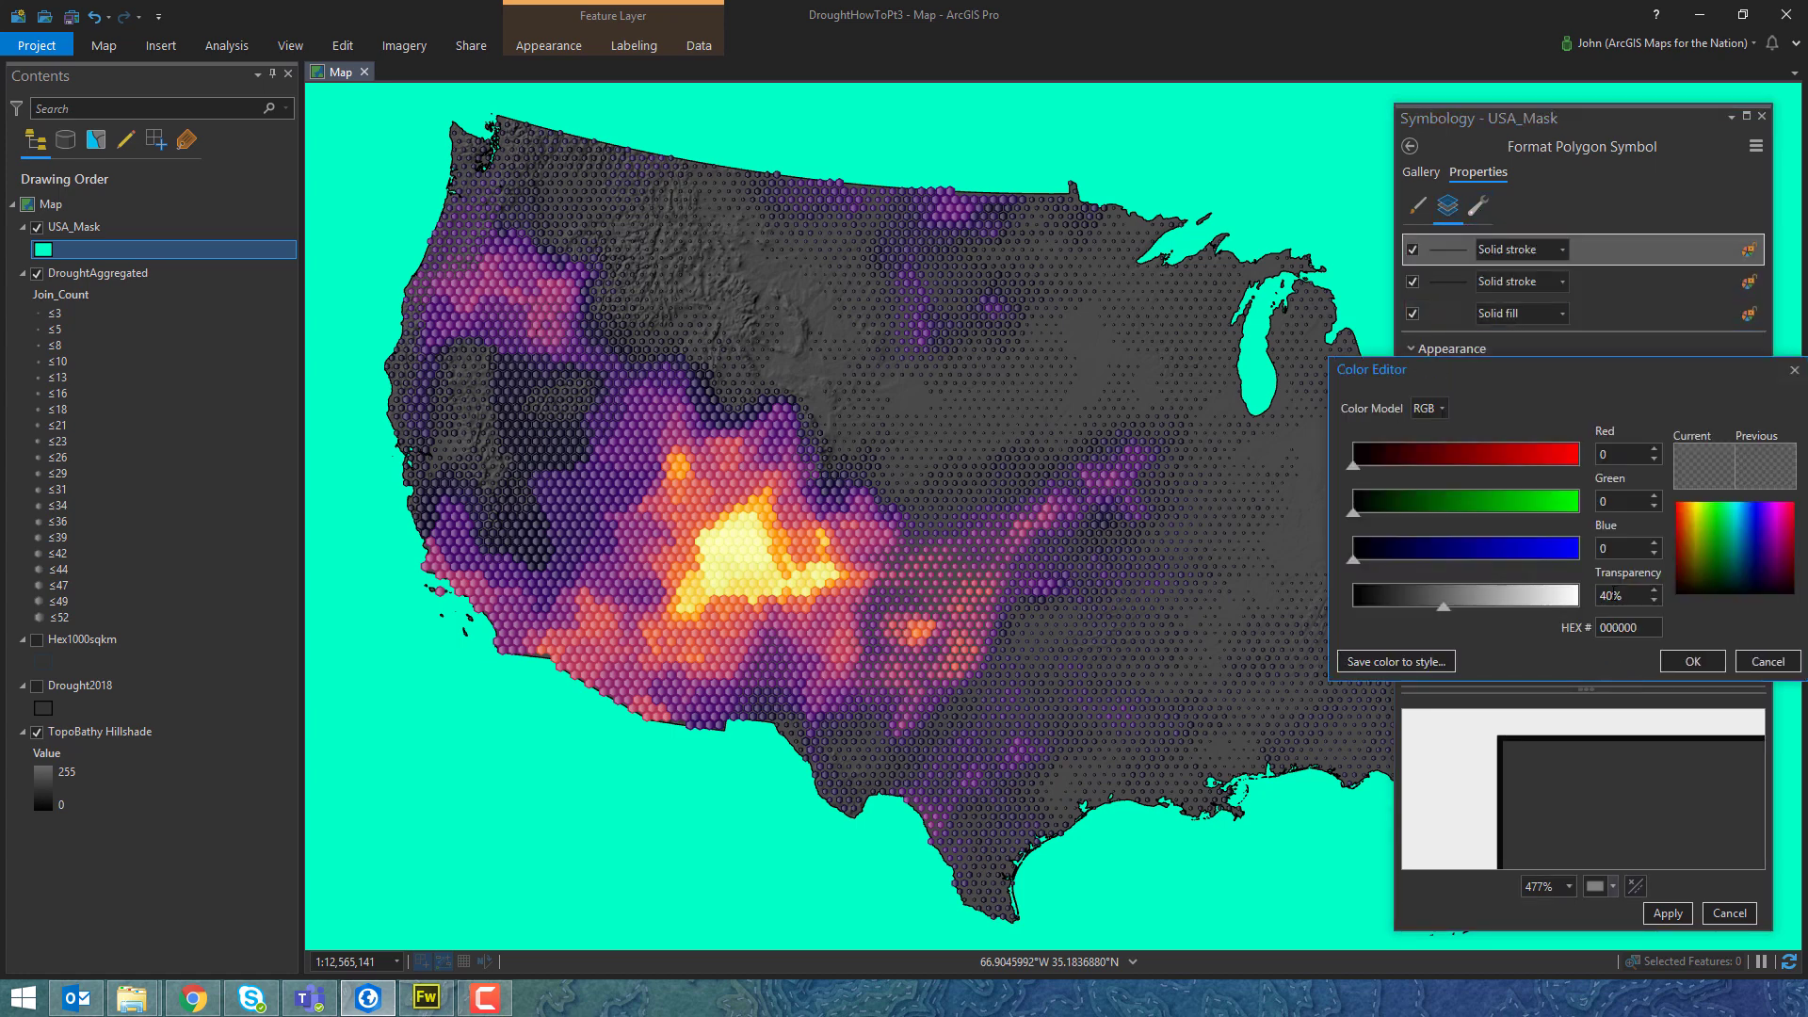
key(Tab)
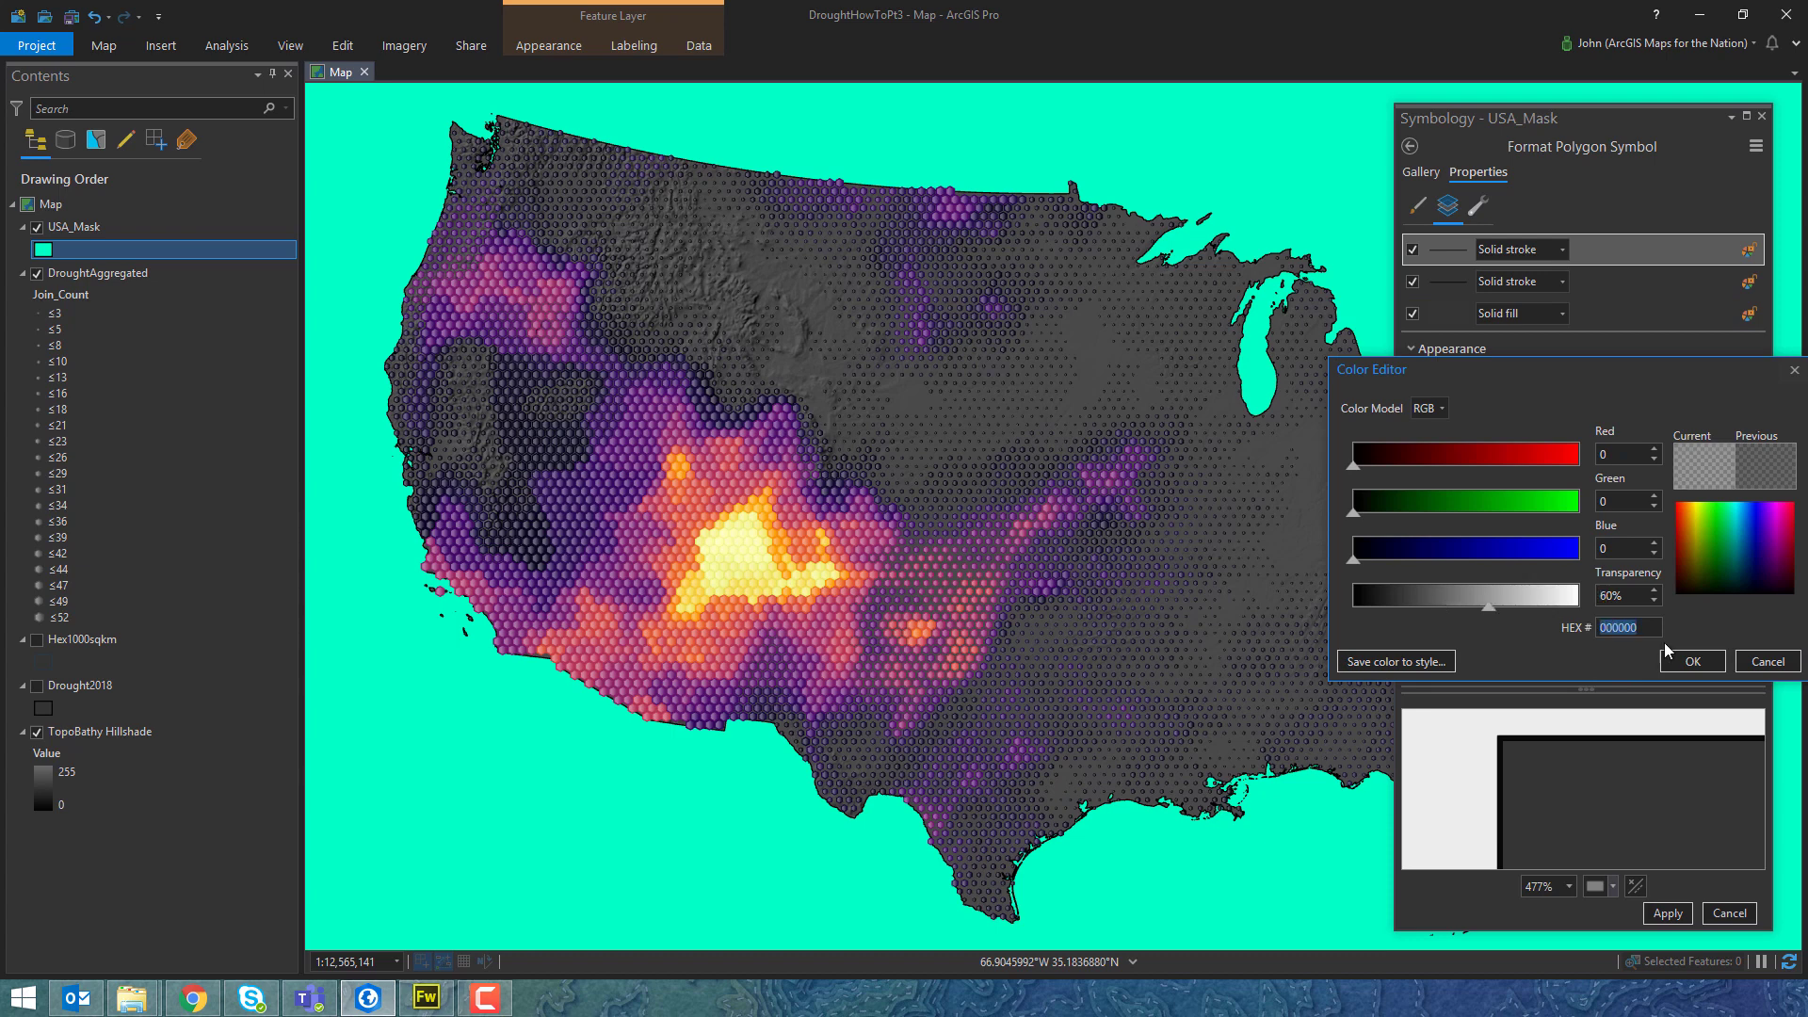
click(1691, 660)
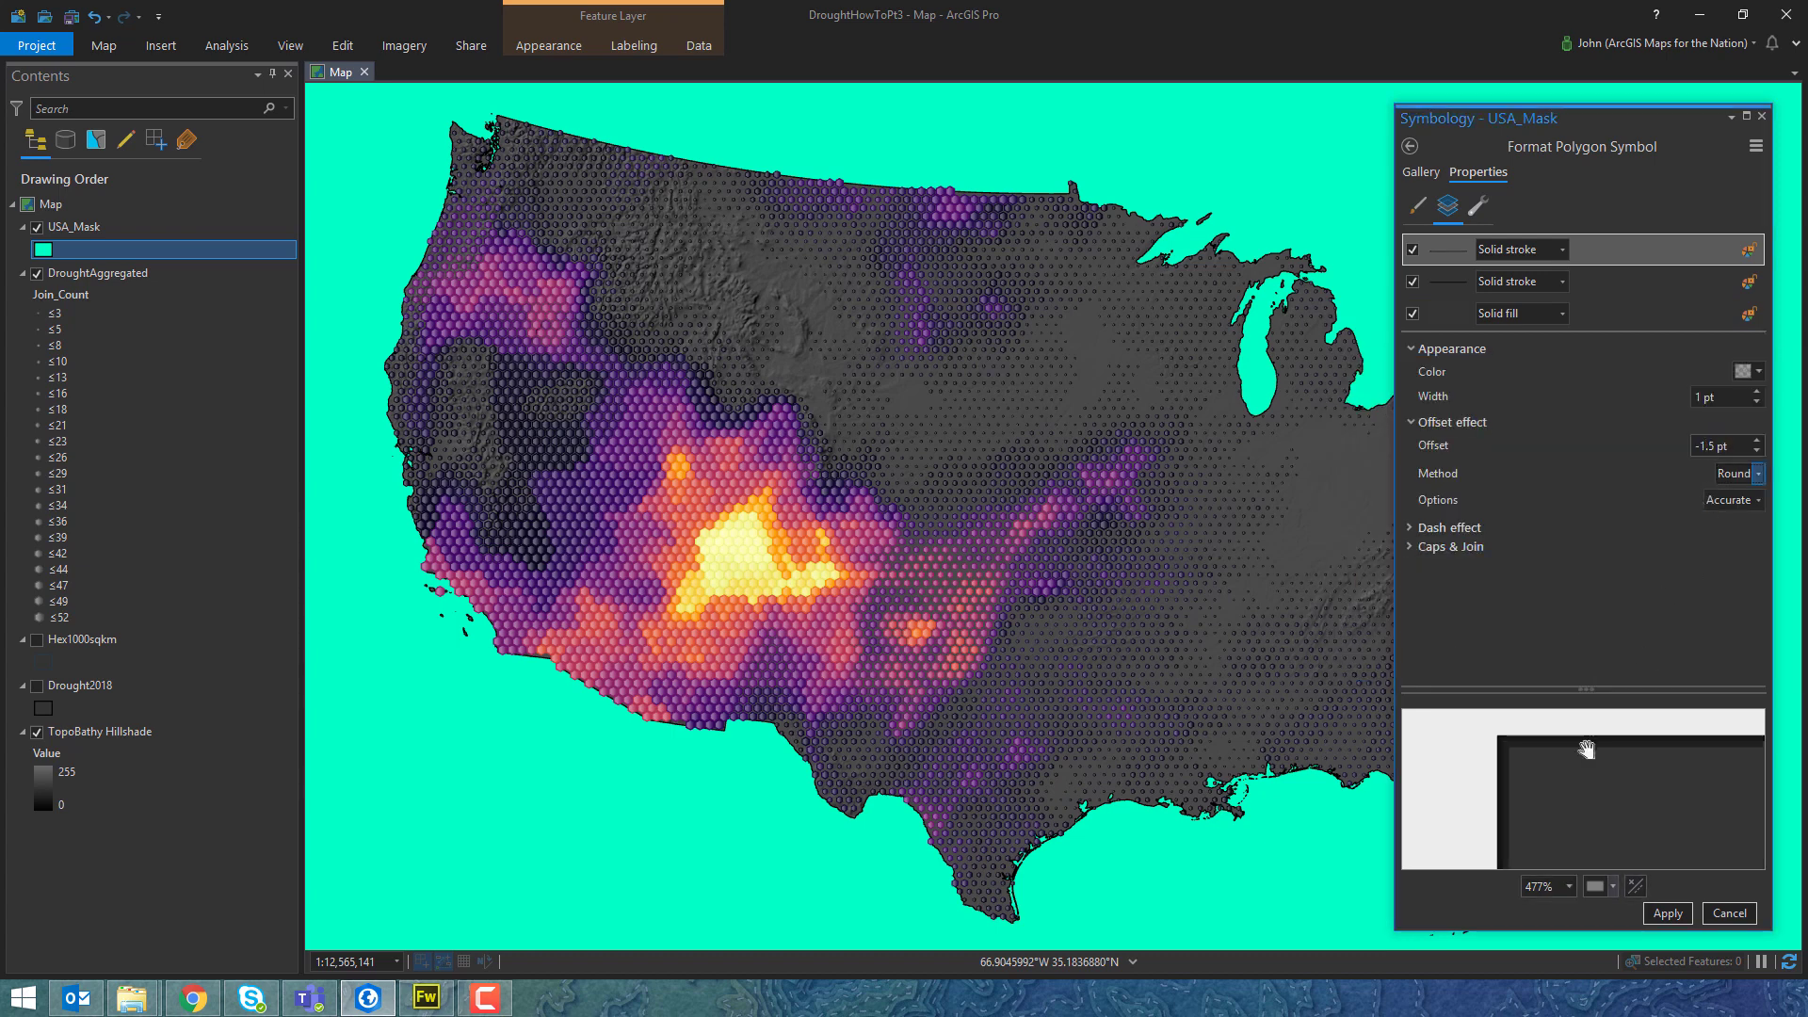
Duplicate the 60% transparent stroke and give the new copy 80% transparency and a -2.5 pt offset.
click(1477, 207)
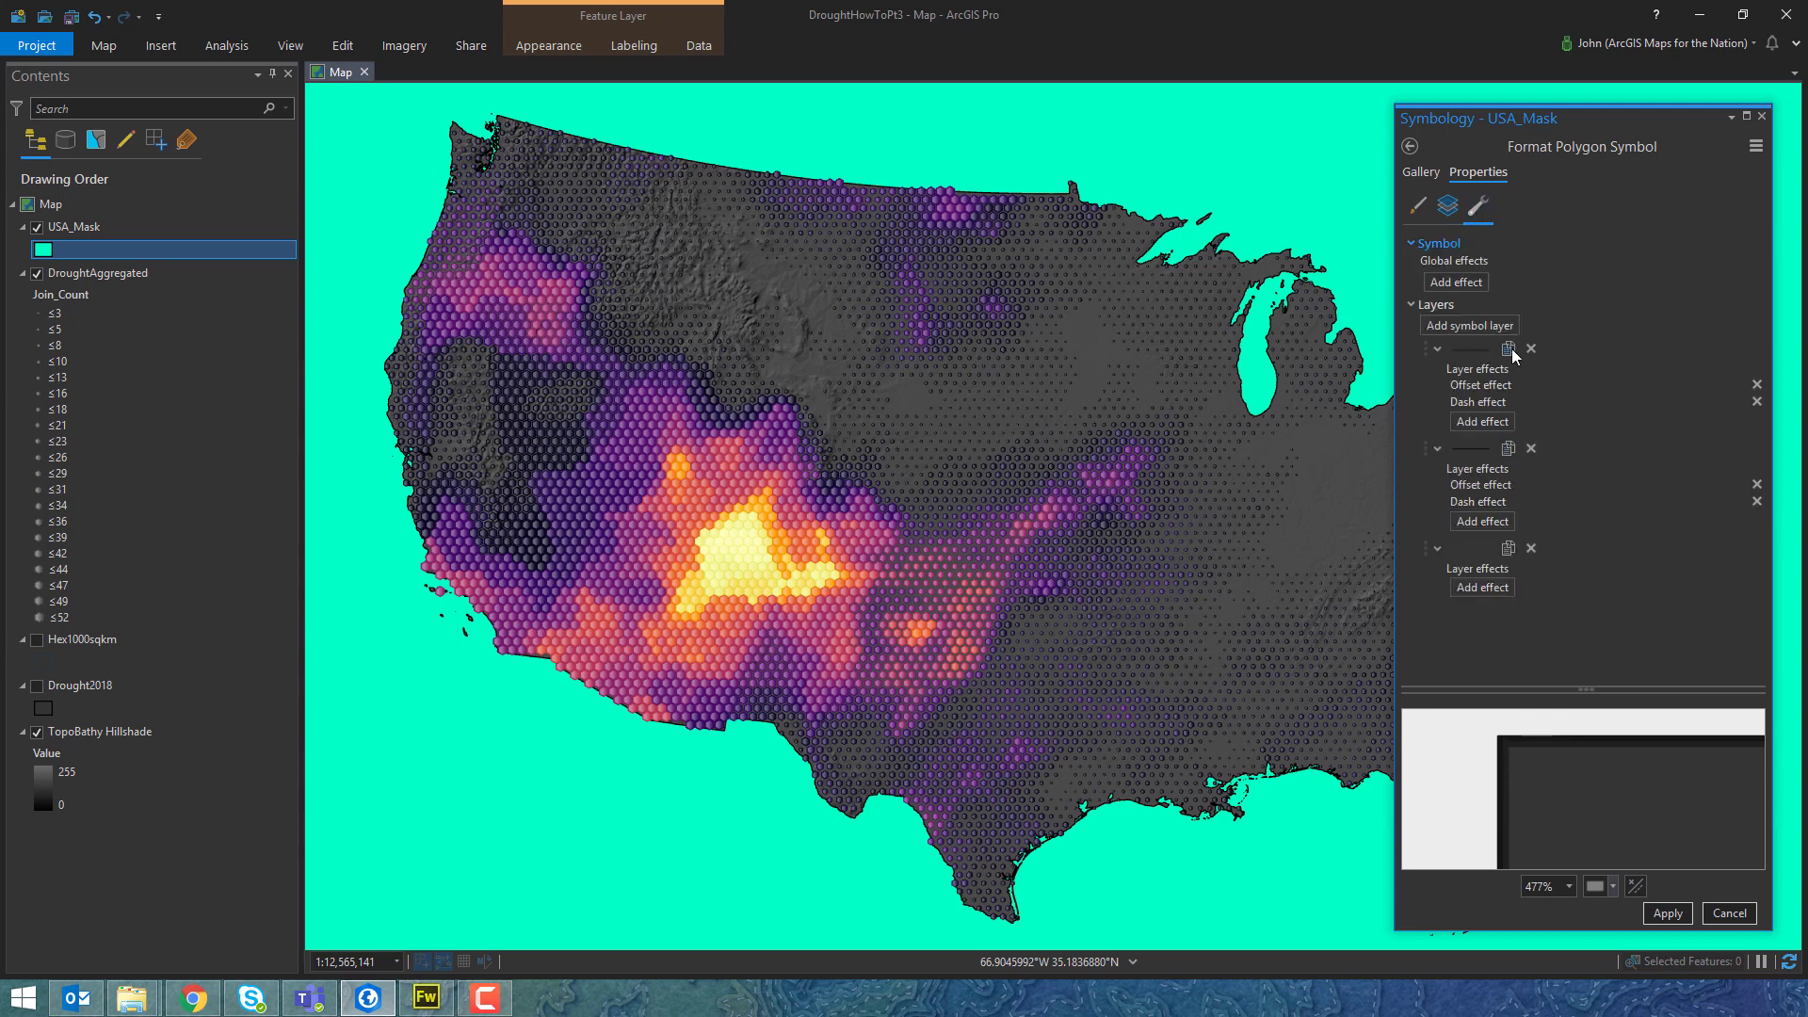
click(1510, 353)
click(1447, 205)
click(1743, 396)
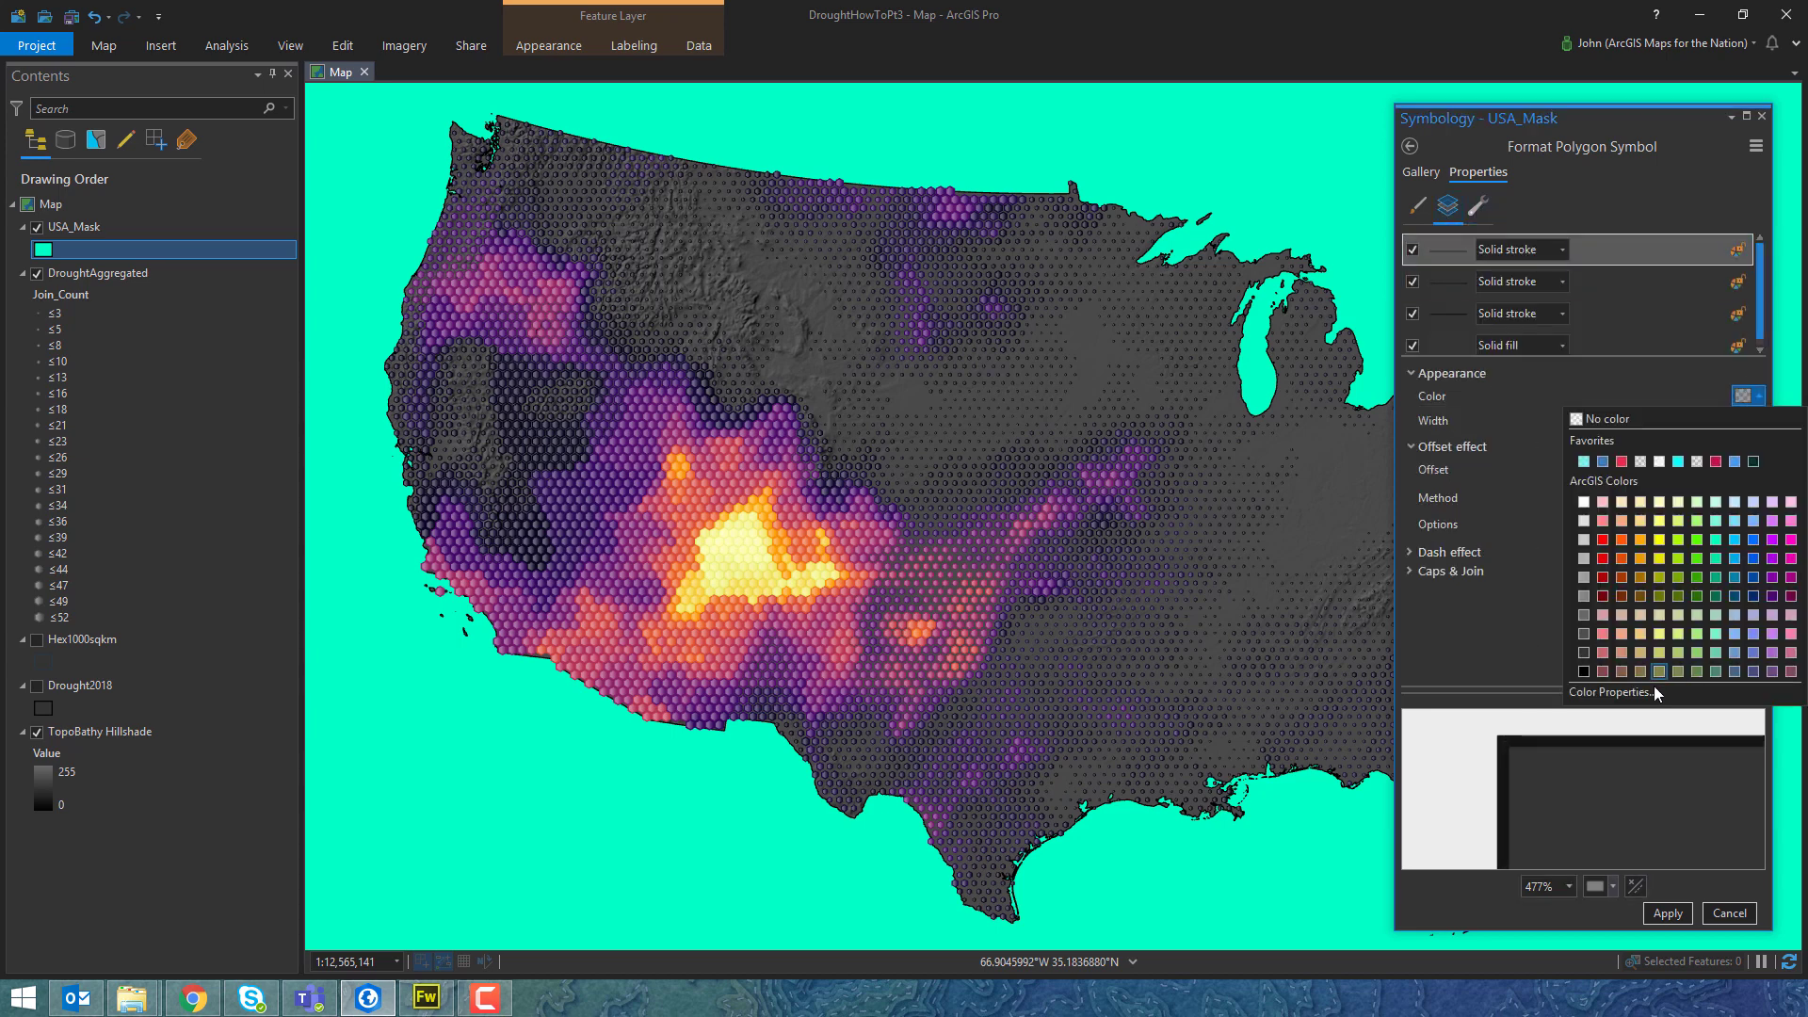
click(1658, 690)
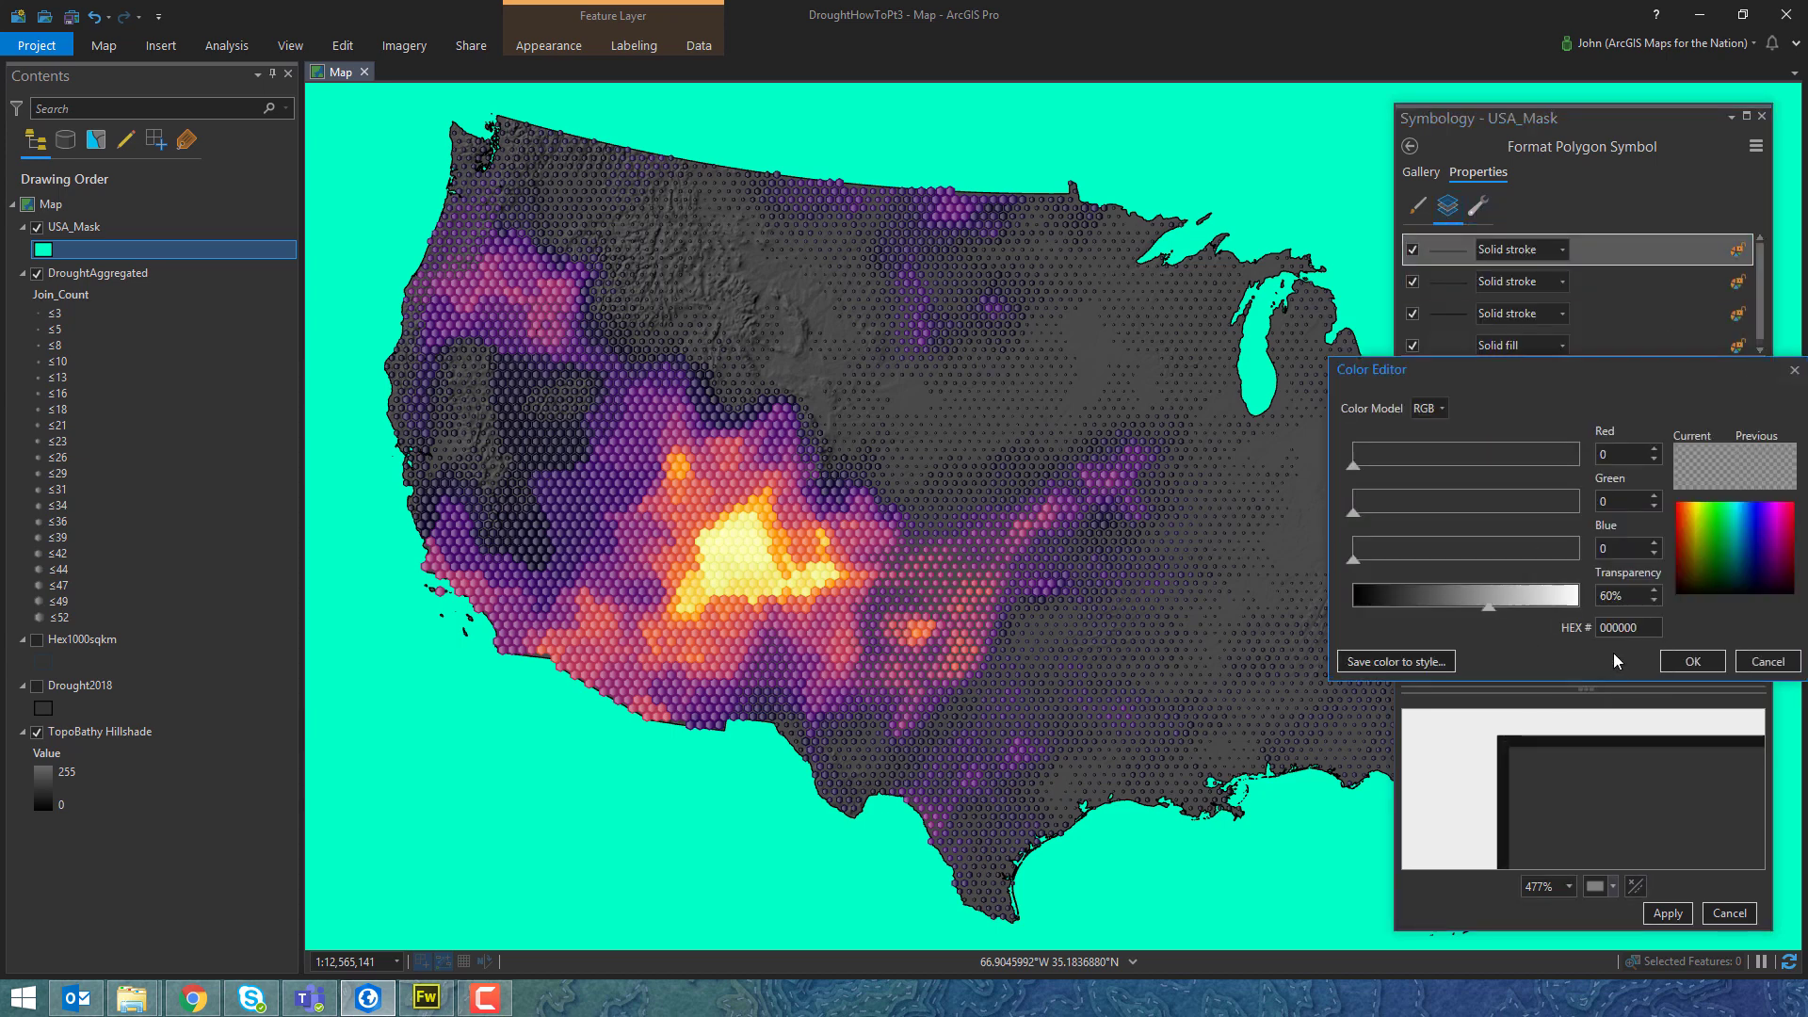
click(1692, 661)
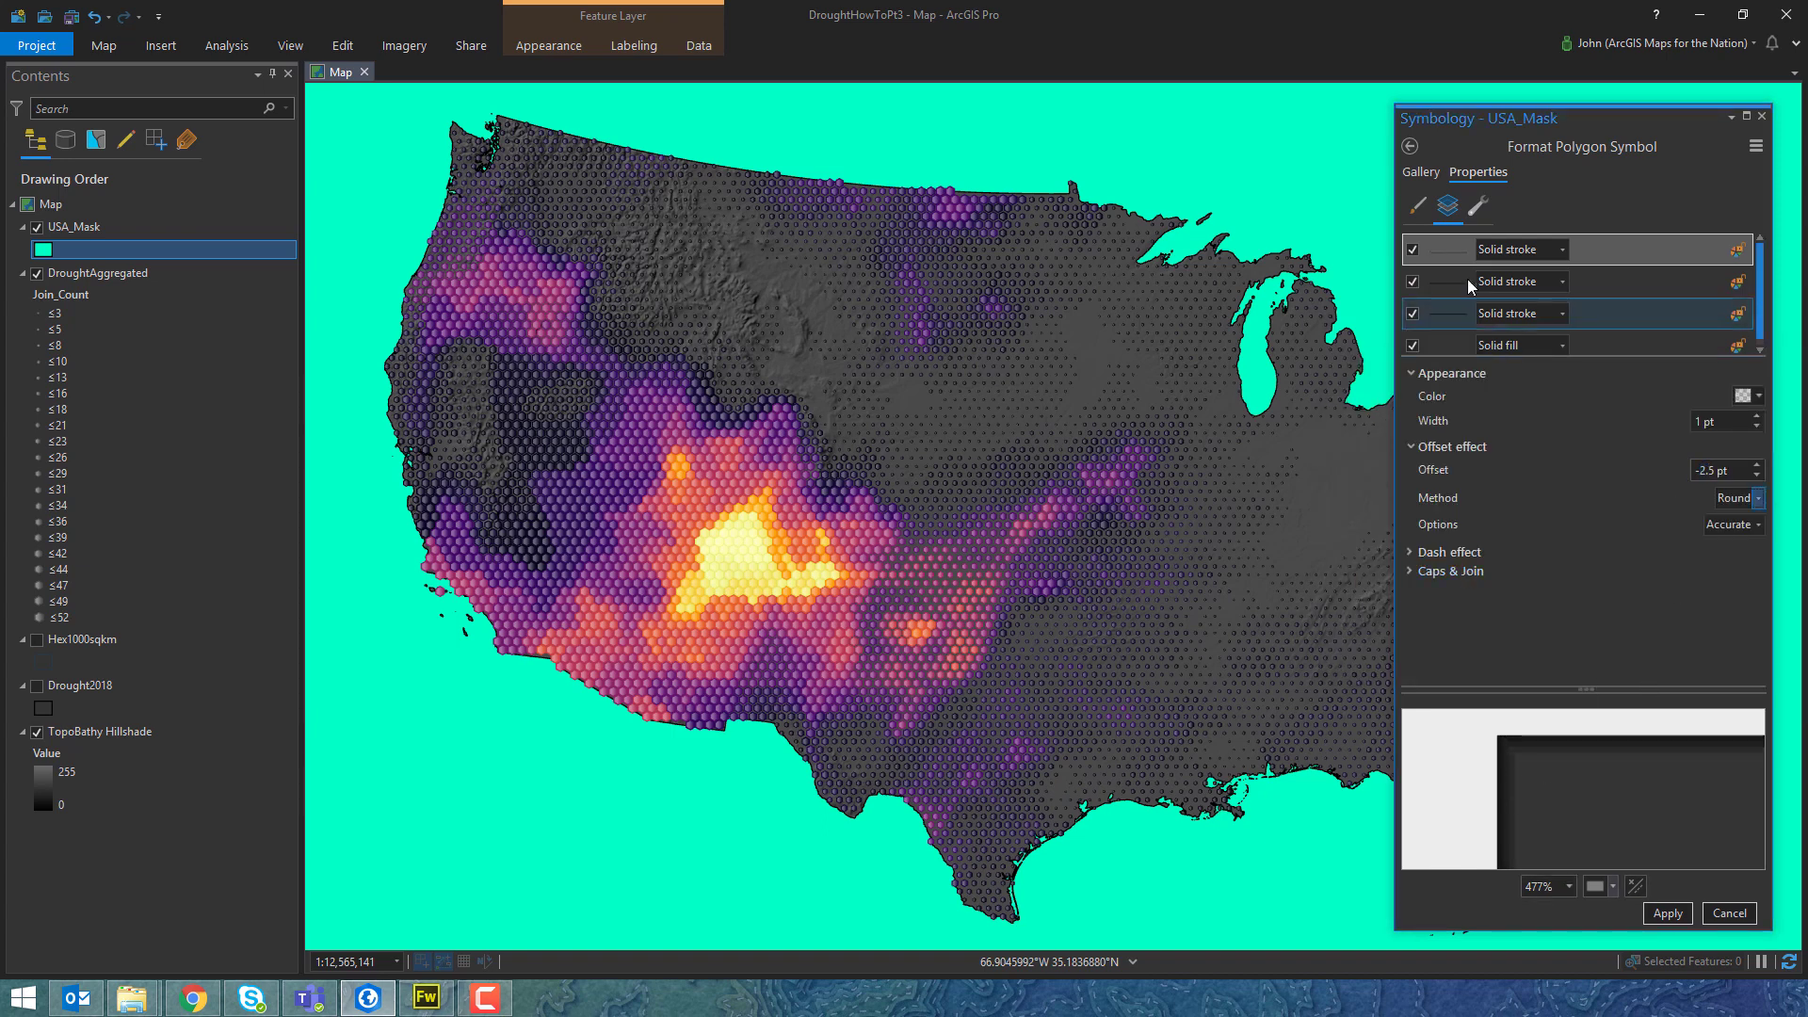
Duplicate the 80% transparent stroke, adjust the copy's transparency, offset it -3.5 pt, then apply the USA_Mask symbol and close its symbology settings.
click(1482, 198)
click(1450, 207)
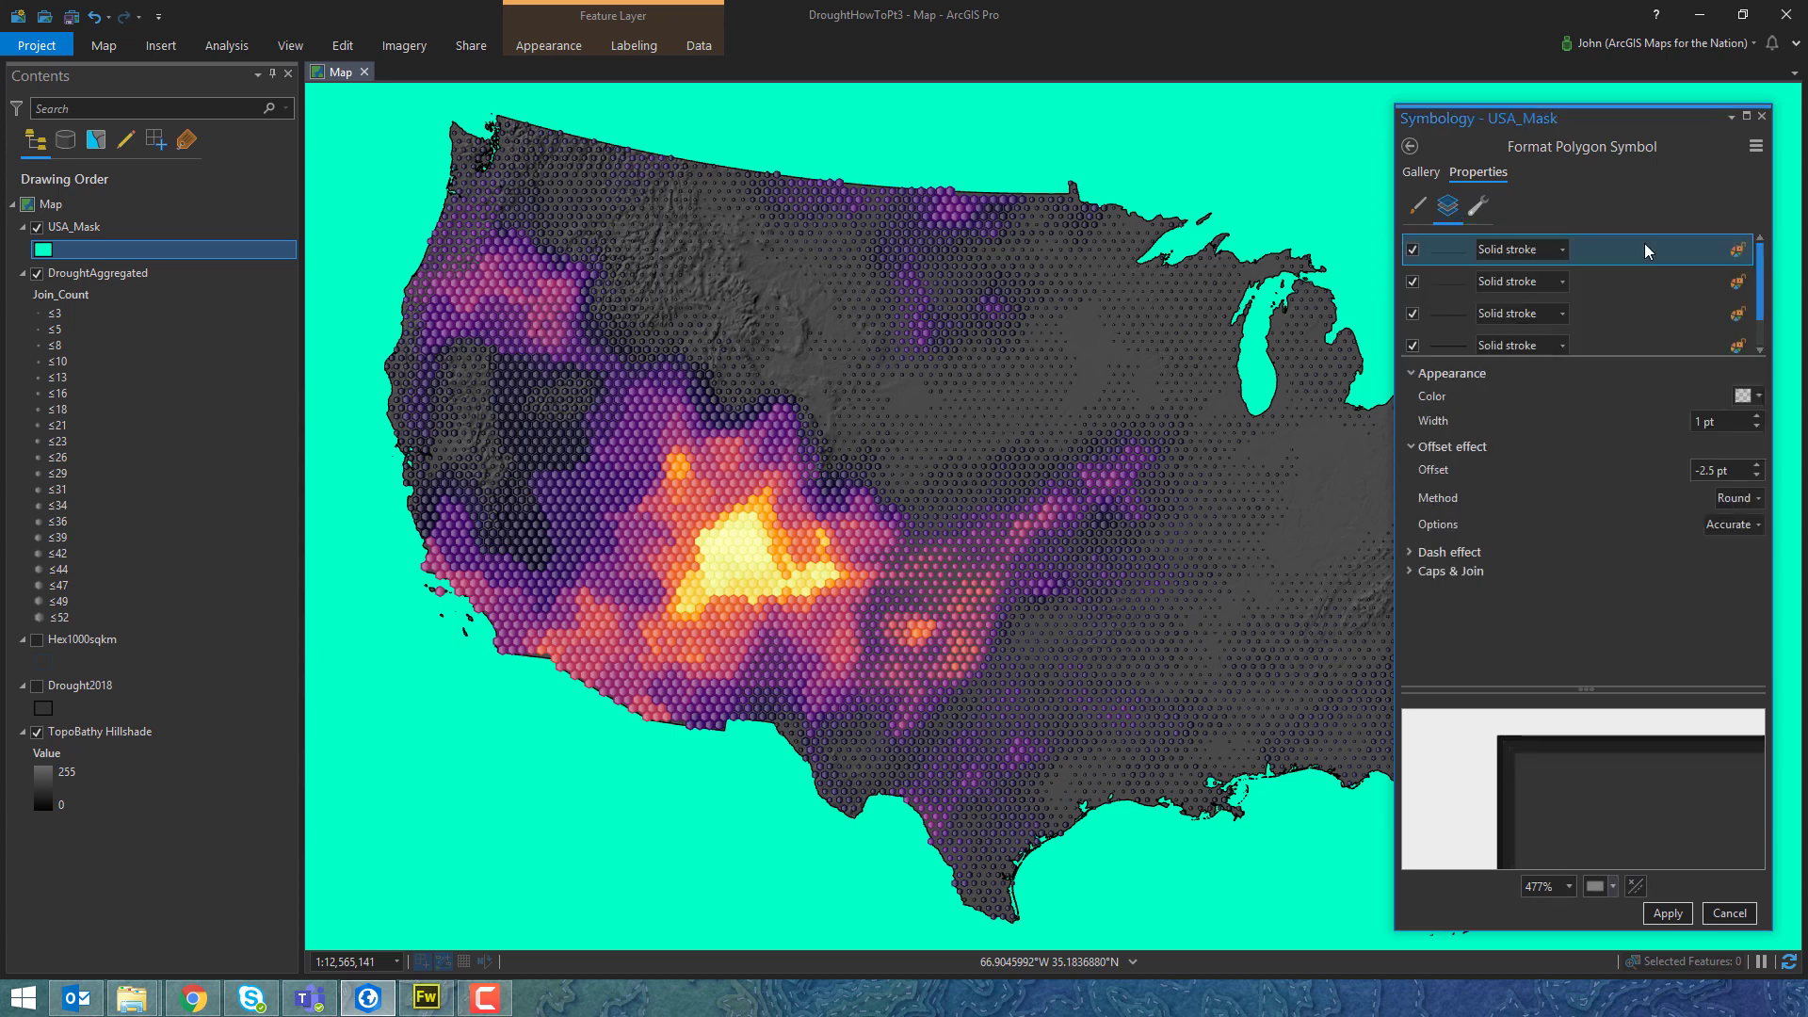
click(1744, 395)
click(1646, 694)
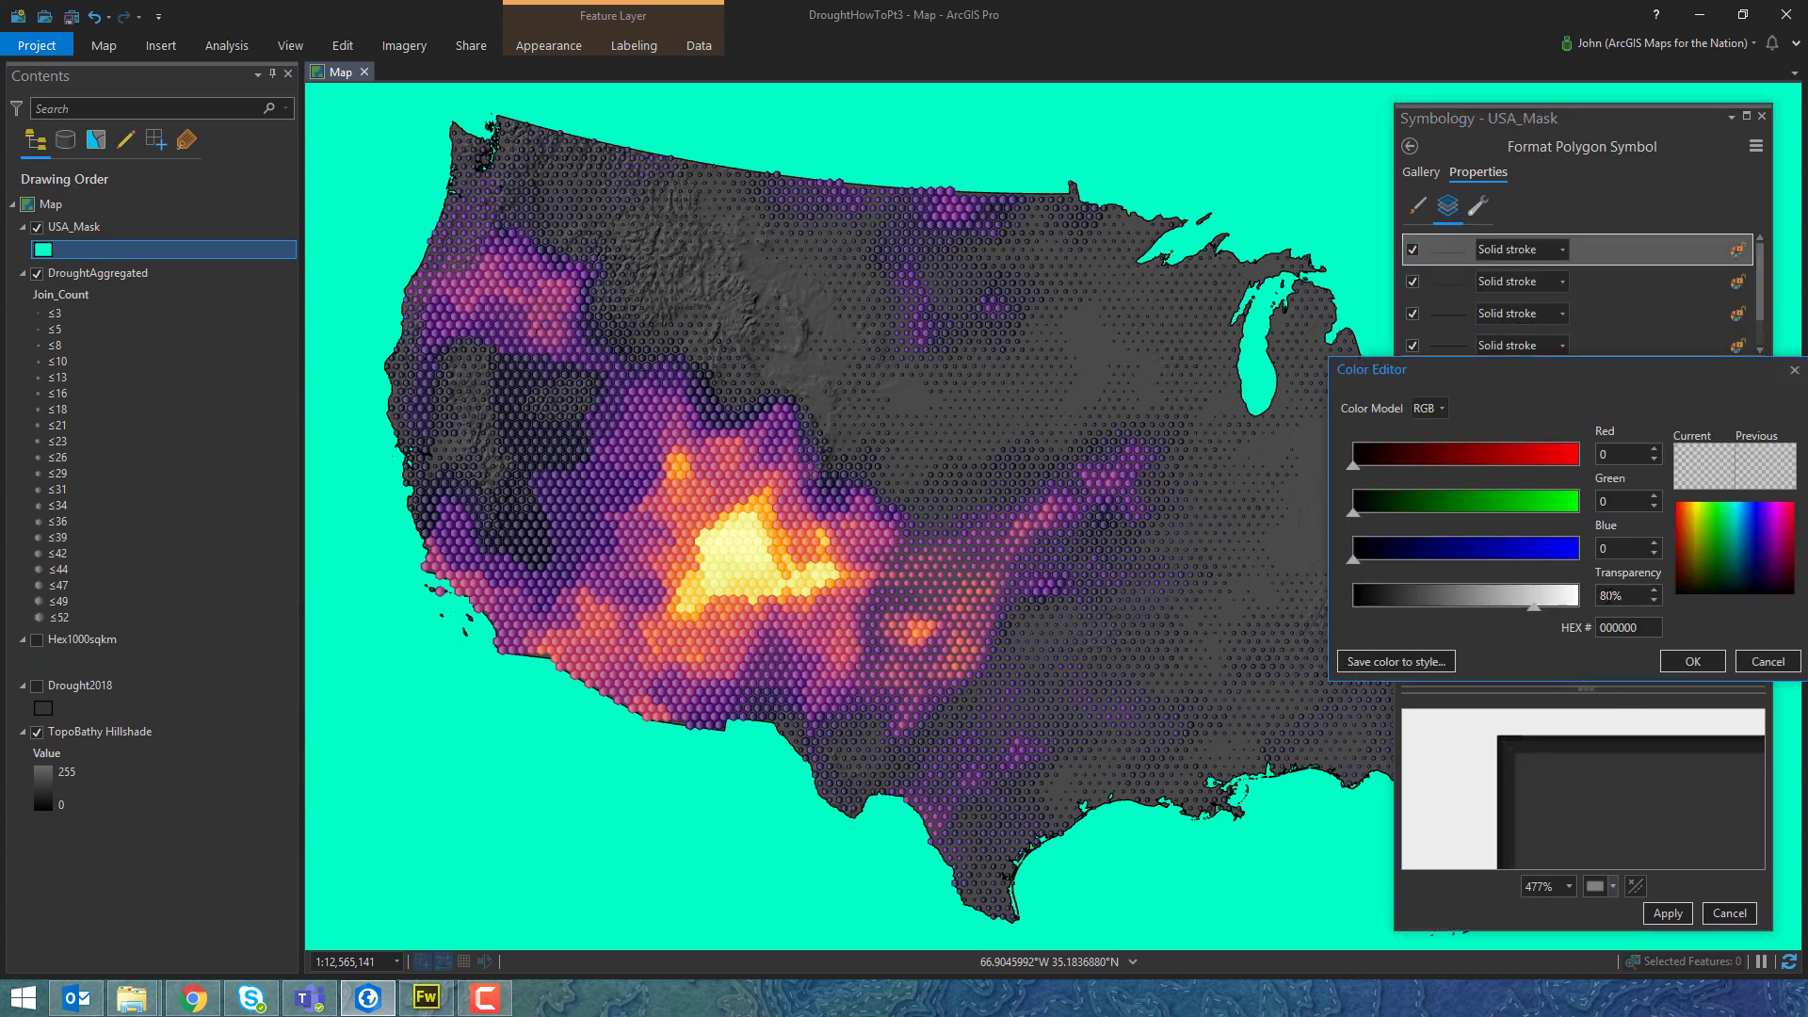
key(Tab)
click(1692, 661)
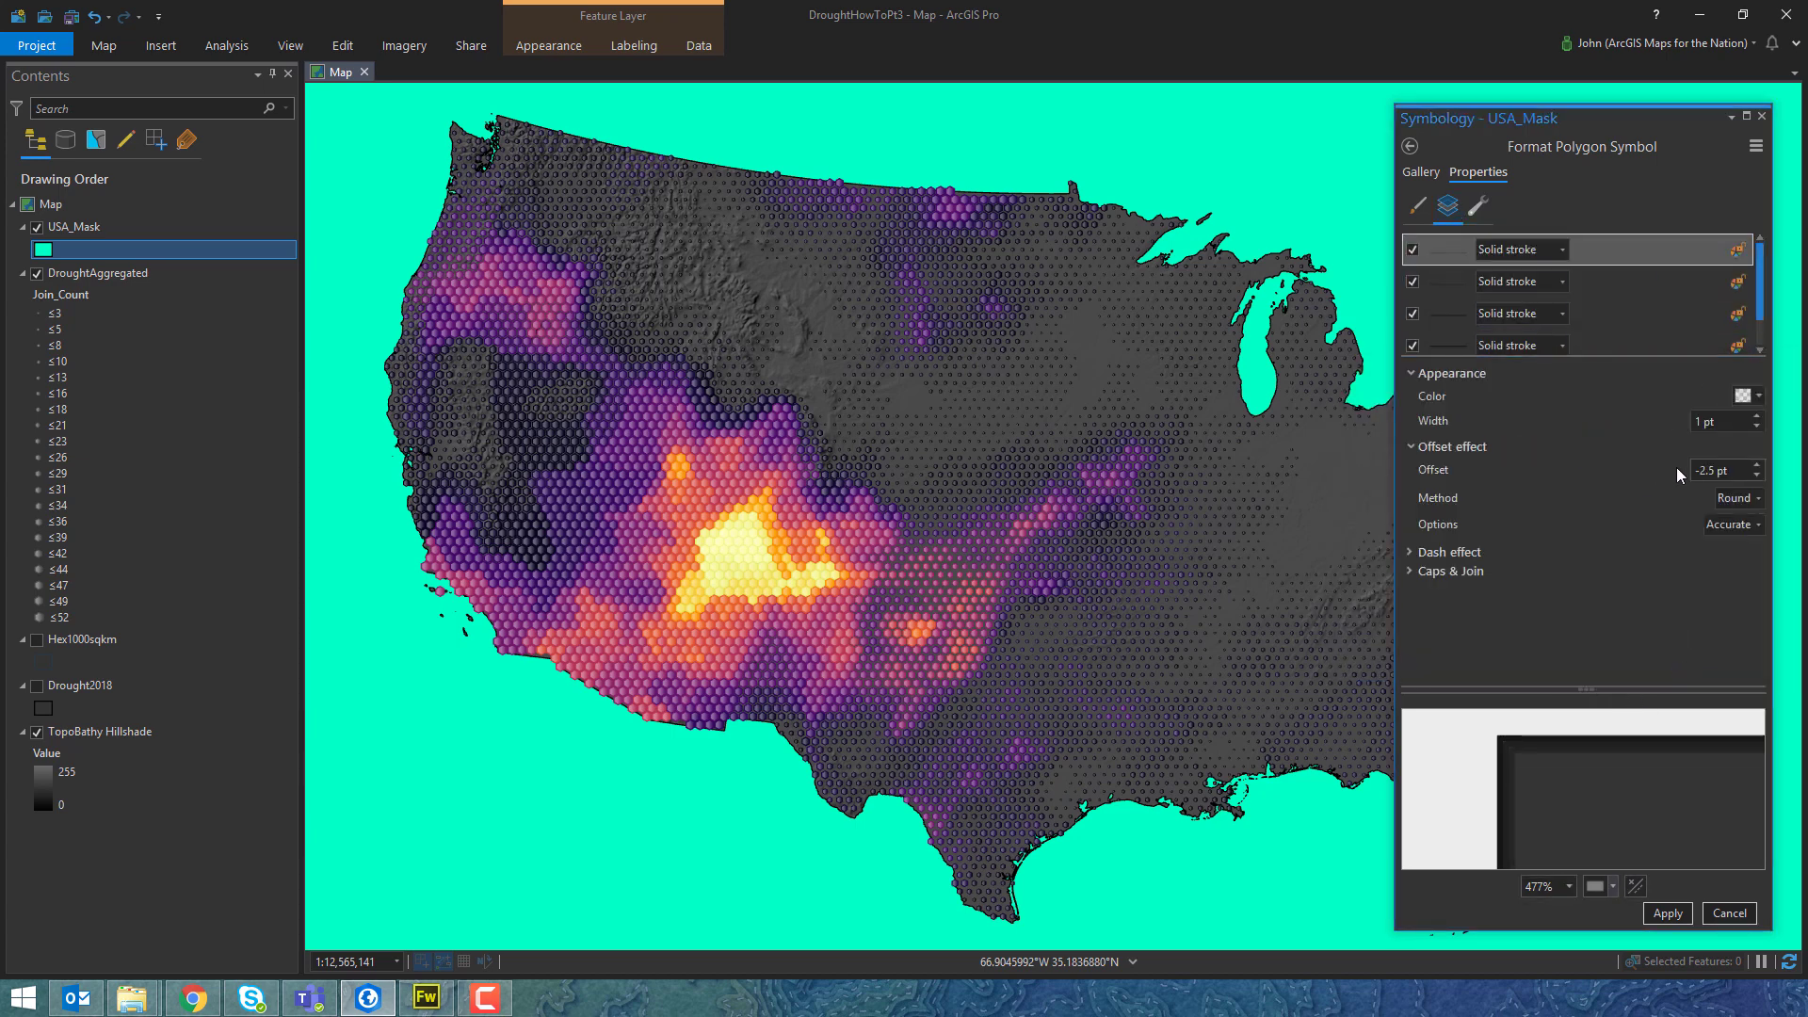
text(3)
click(1667, 913)
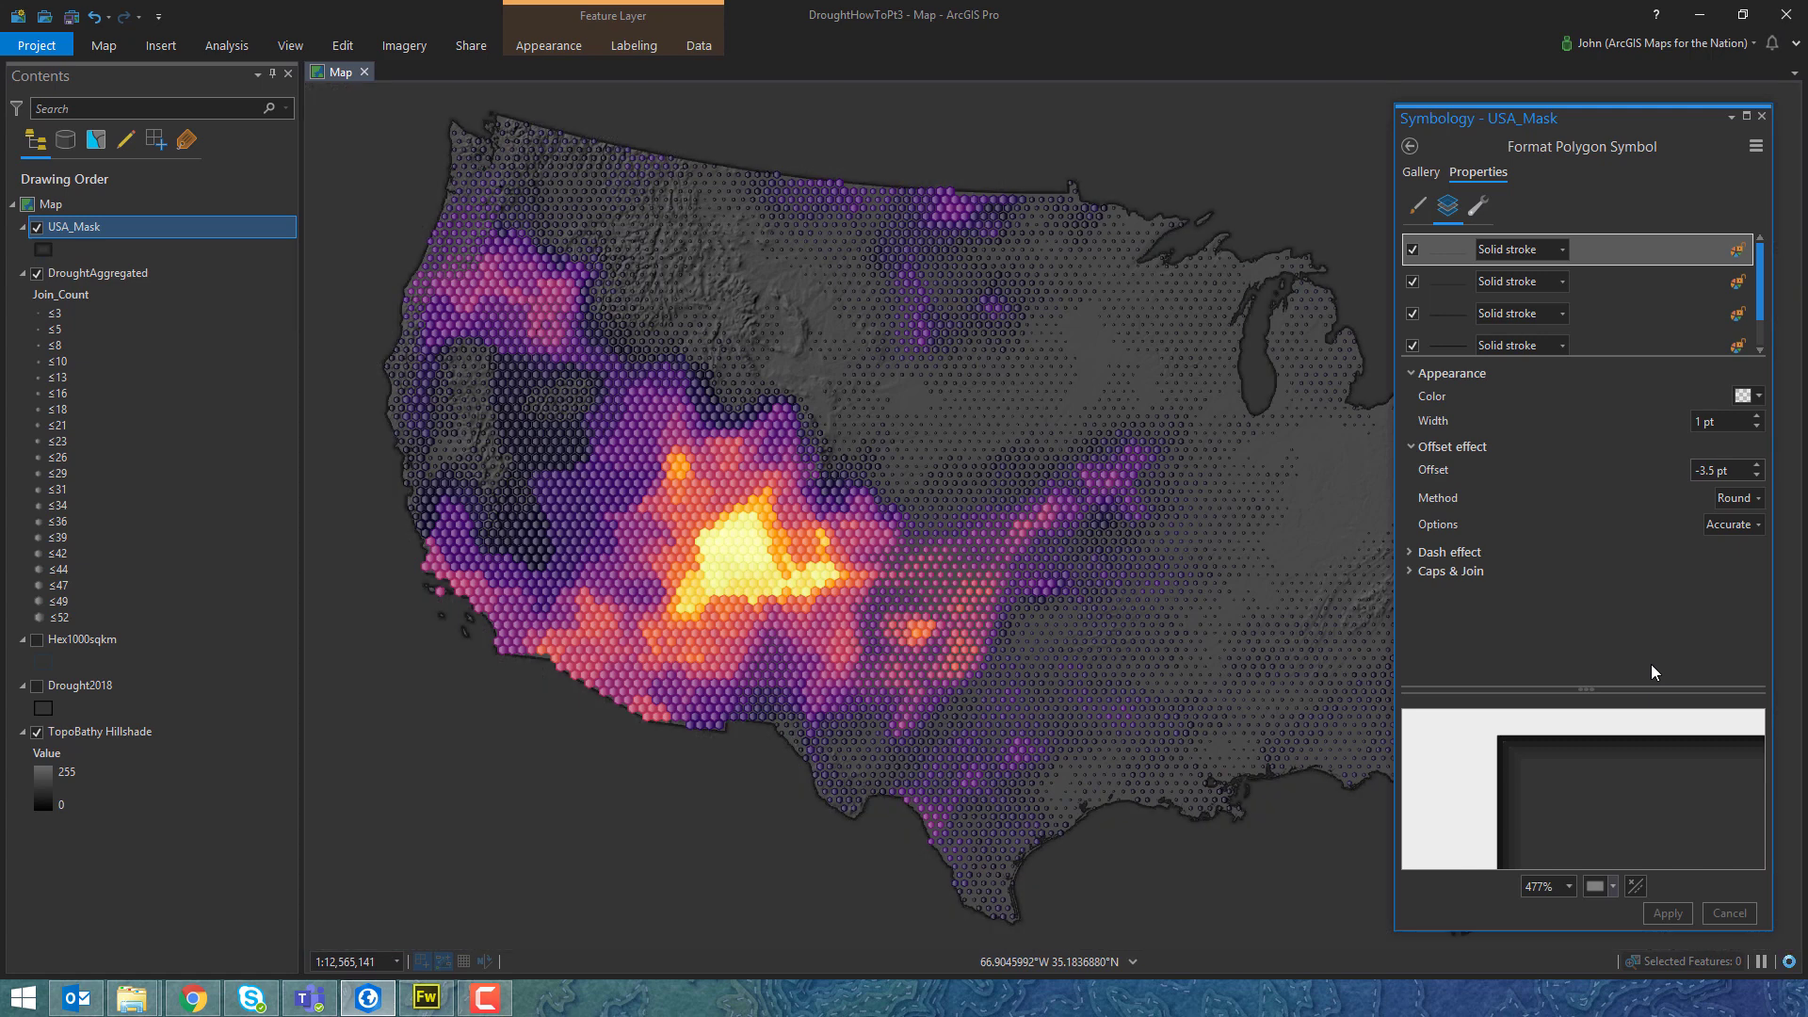
click(1761, 117)
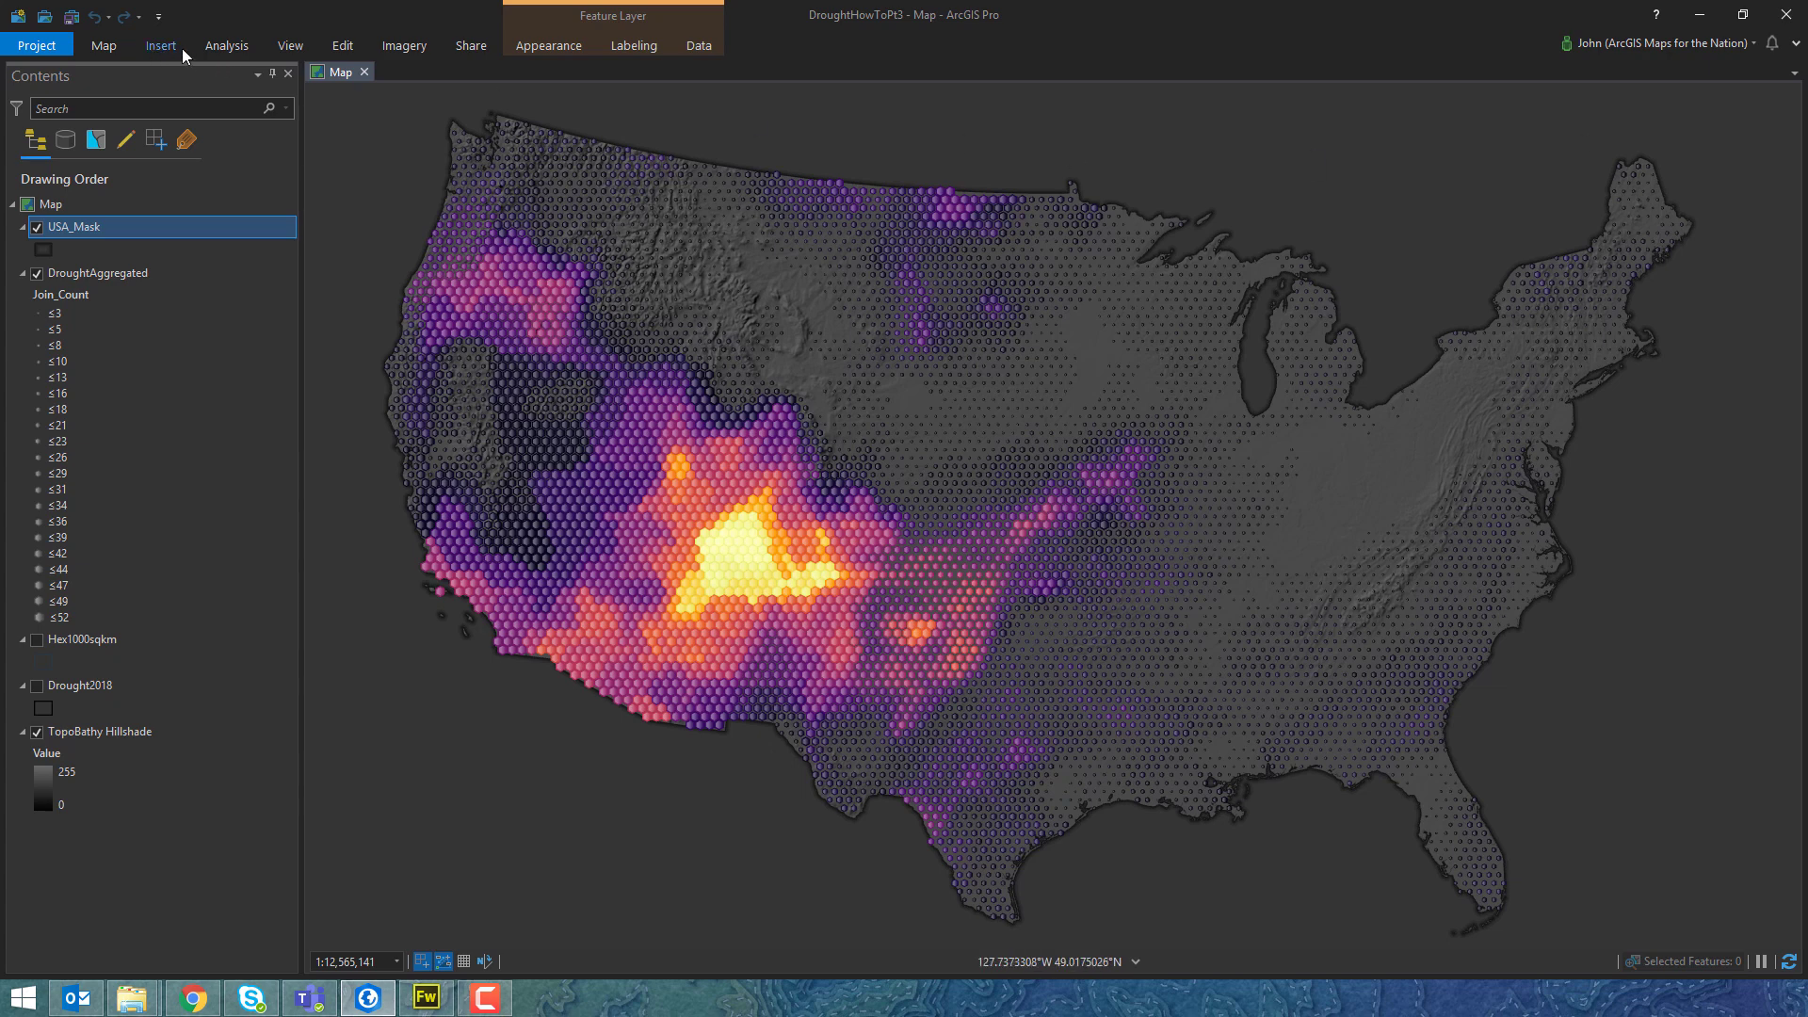
Open the project's Maps collection in a catalog view and make a copy of Map there.
click(285, 48)
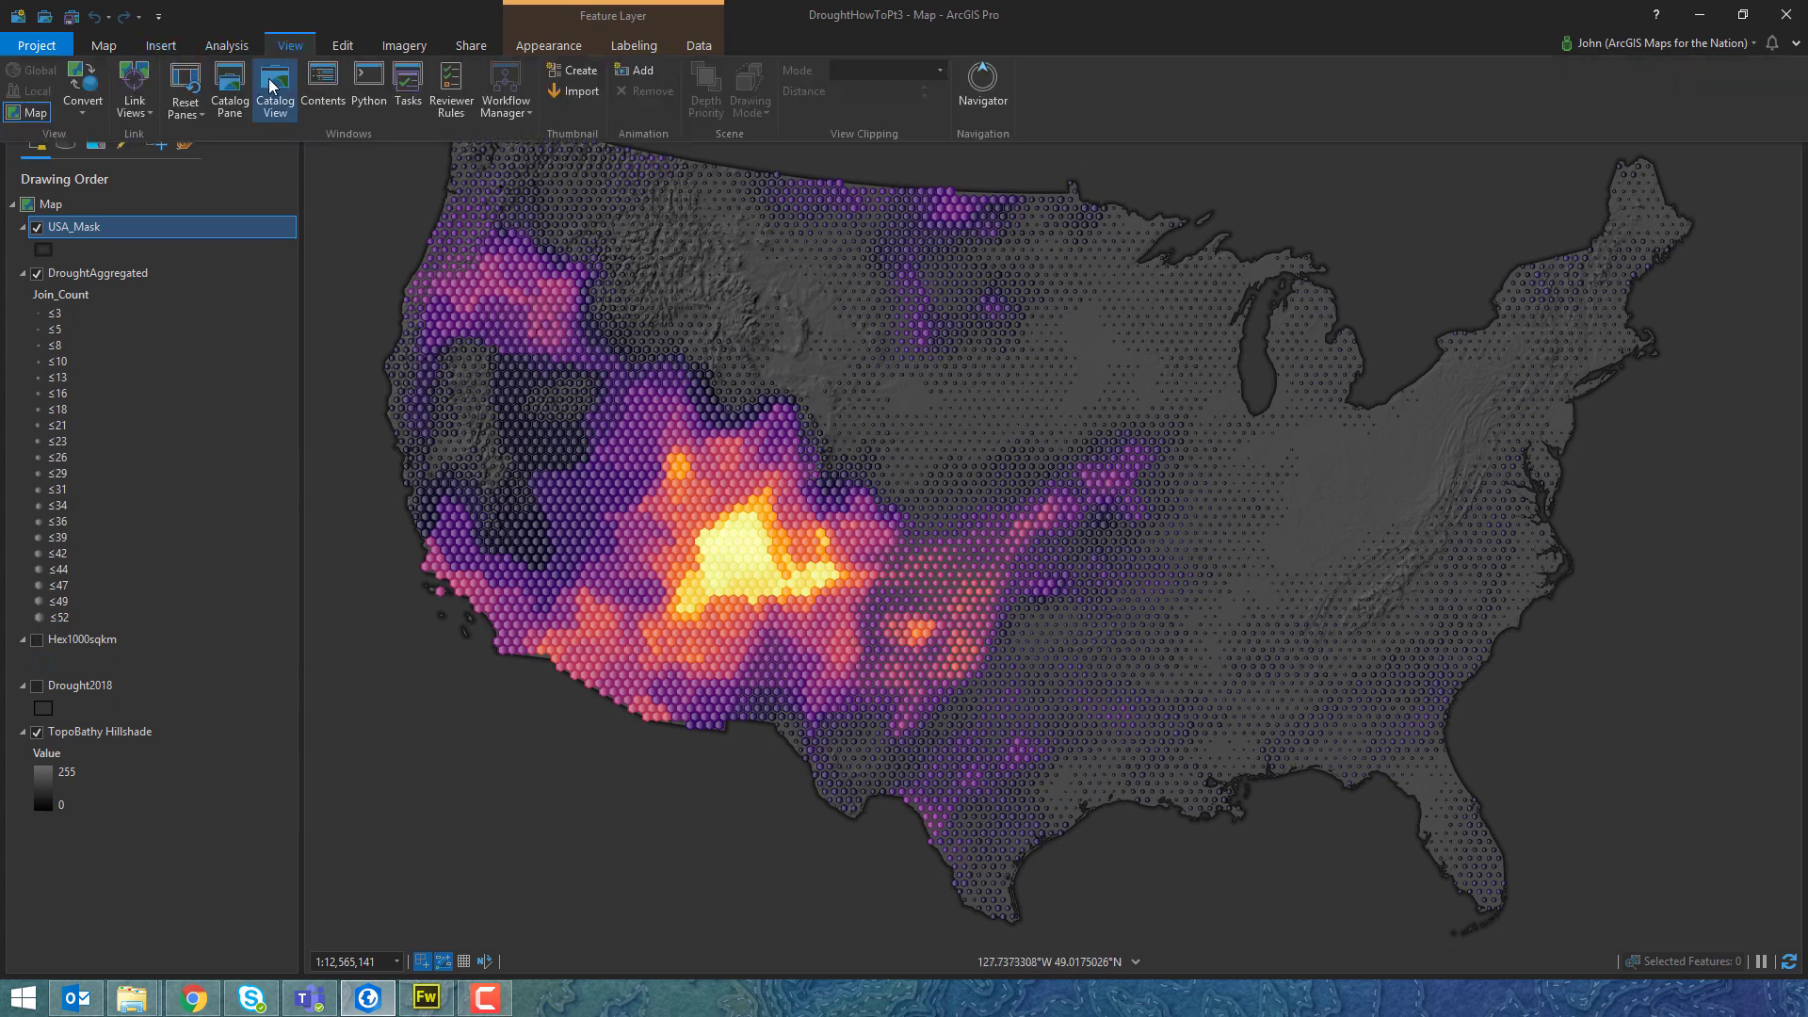
click(268, 83)
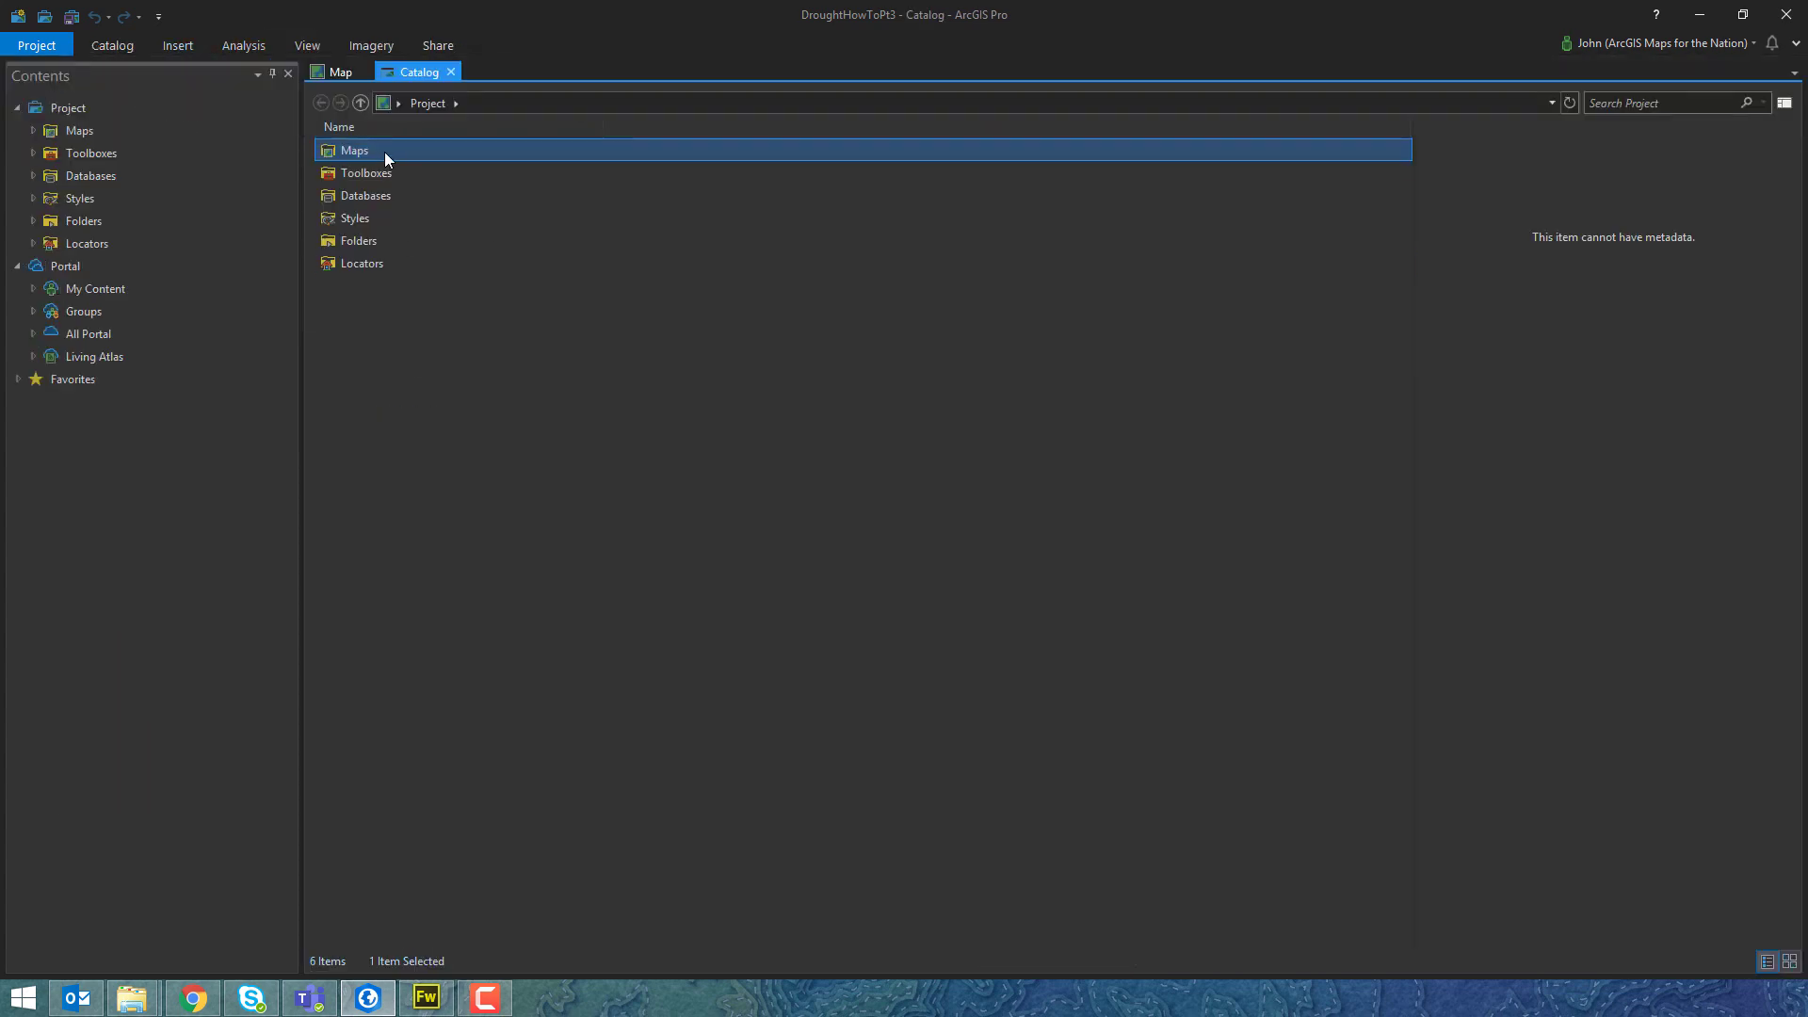
double_click(384, 151)
right_click(405, 150)
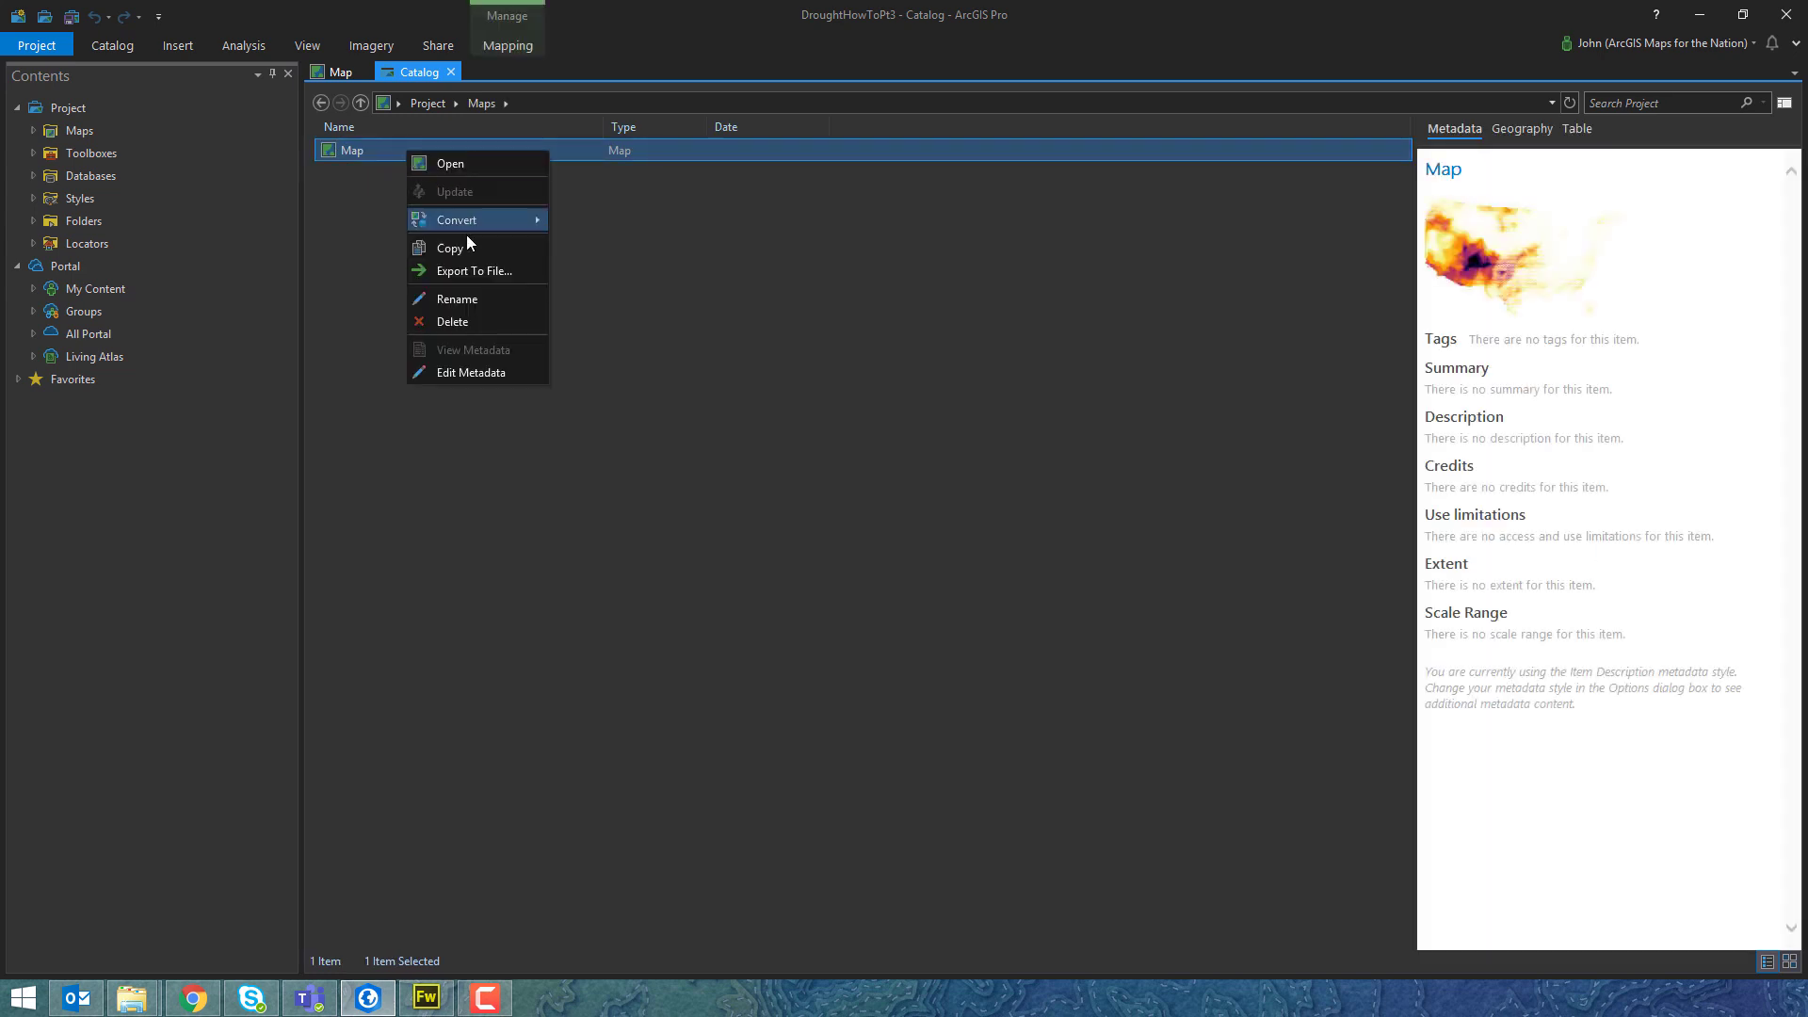
click(464, 248)
right_click(464, 248)
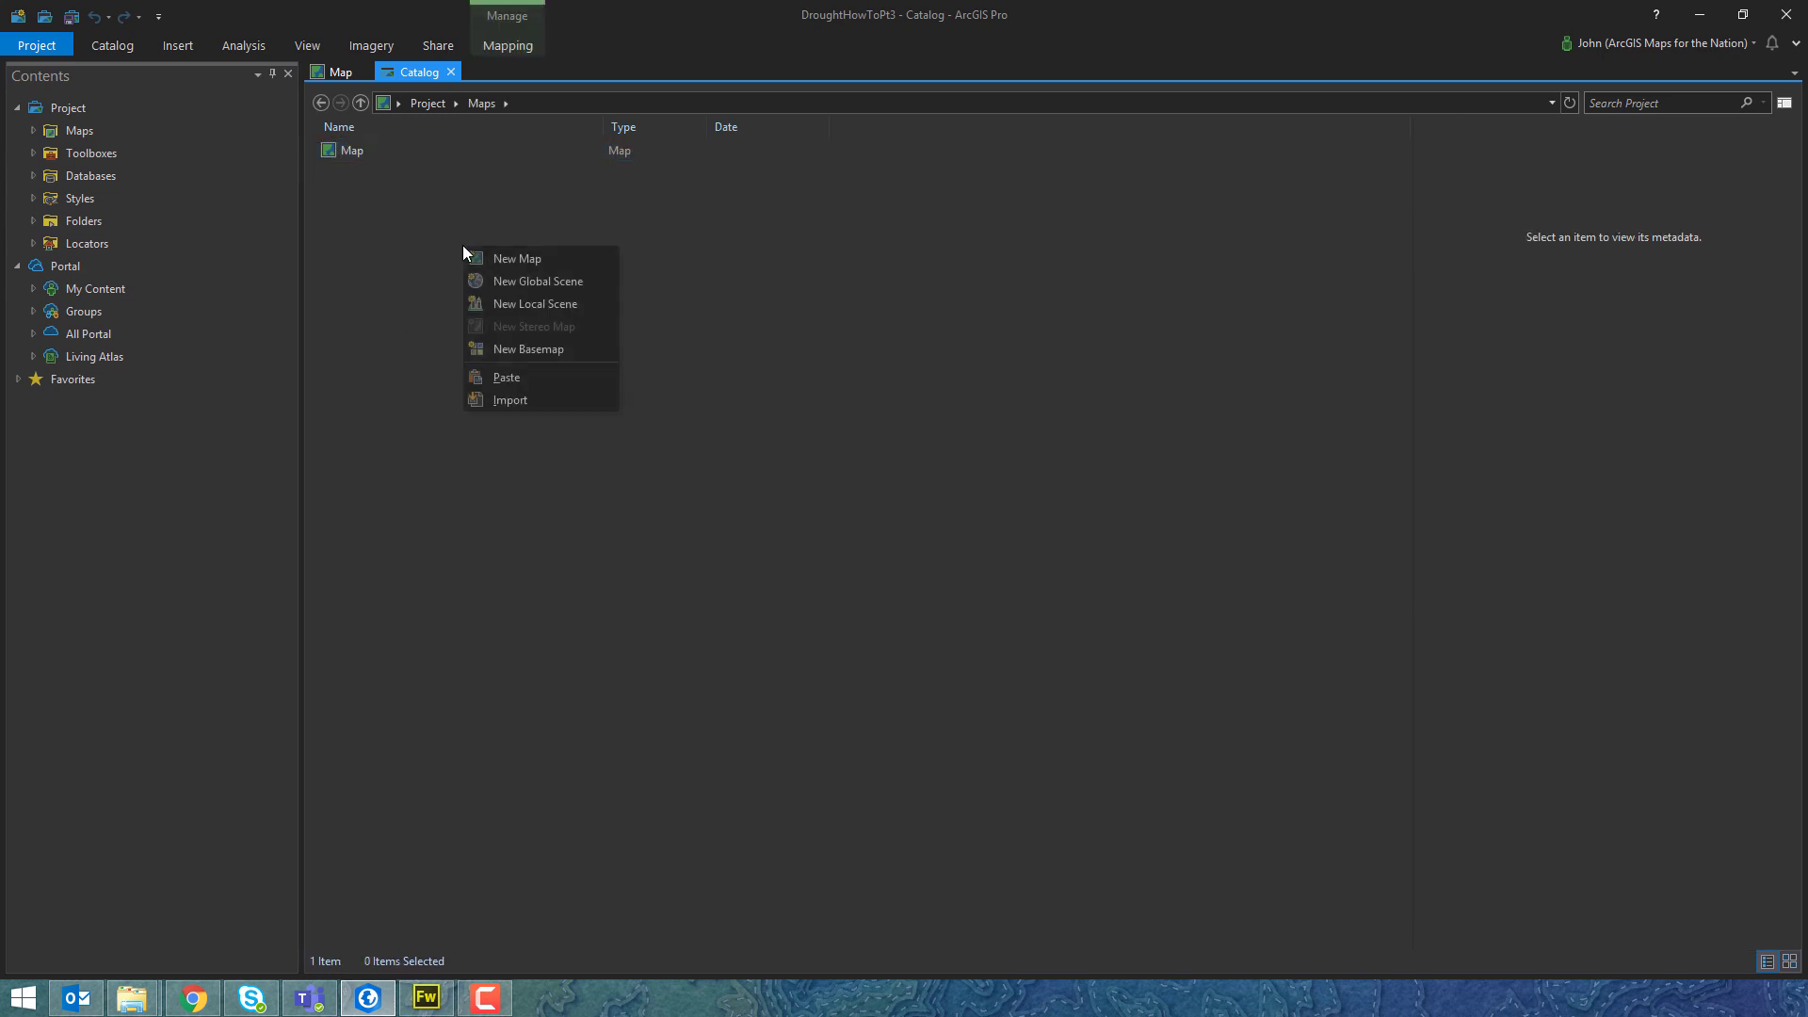
click(513, 379)
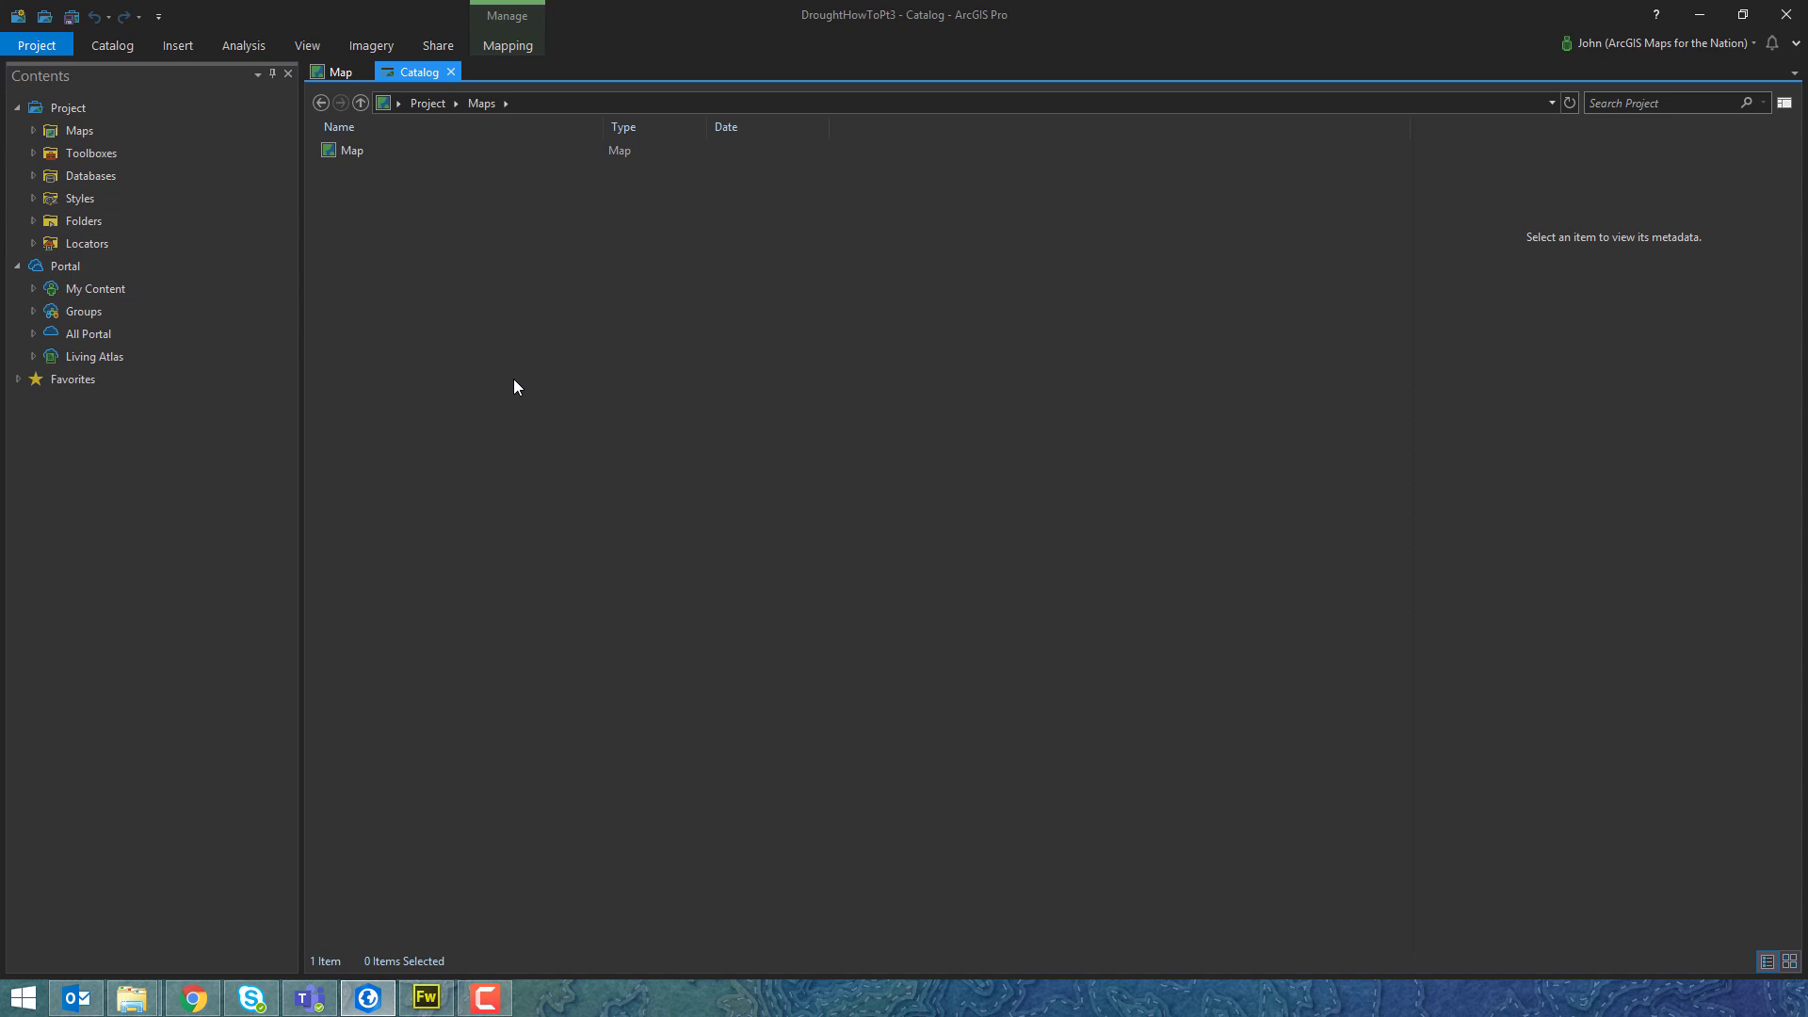
Rename the original map as Drought.
click(353, 176)
click(348, 164)
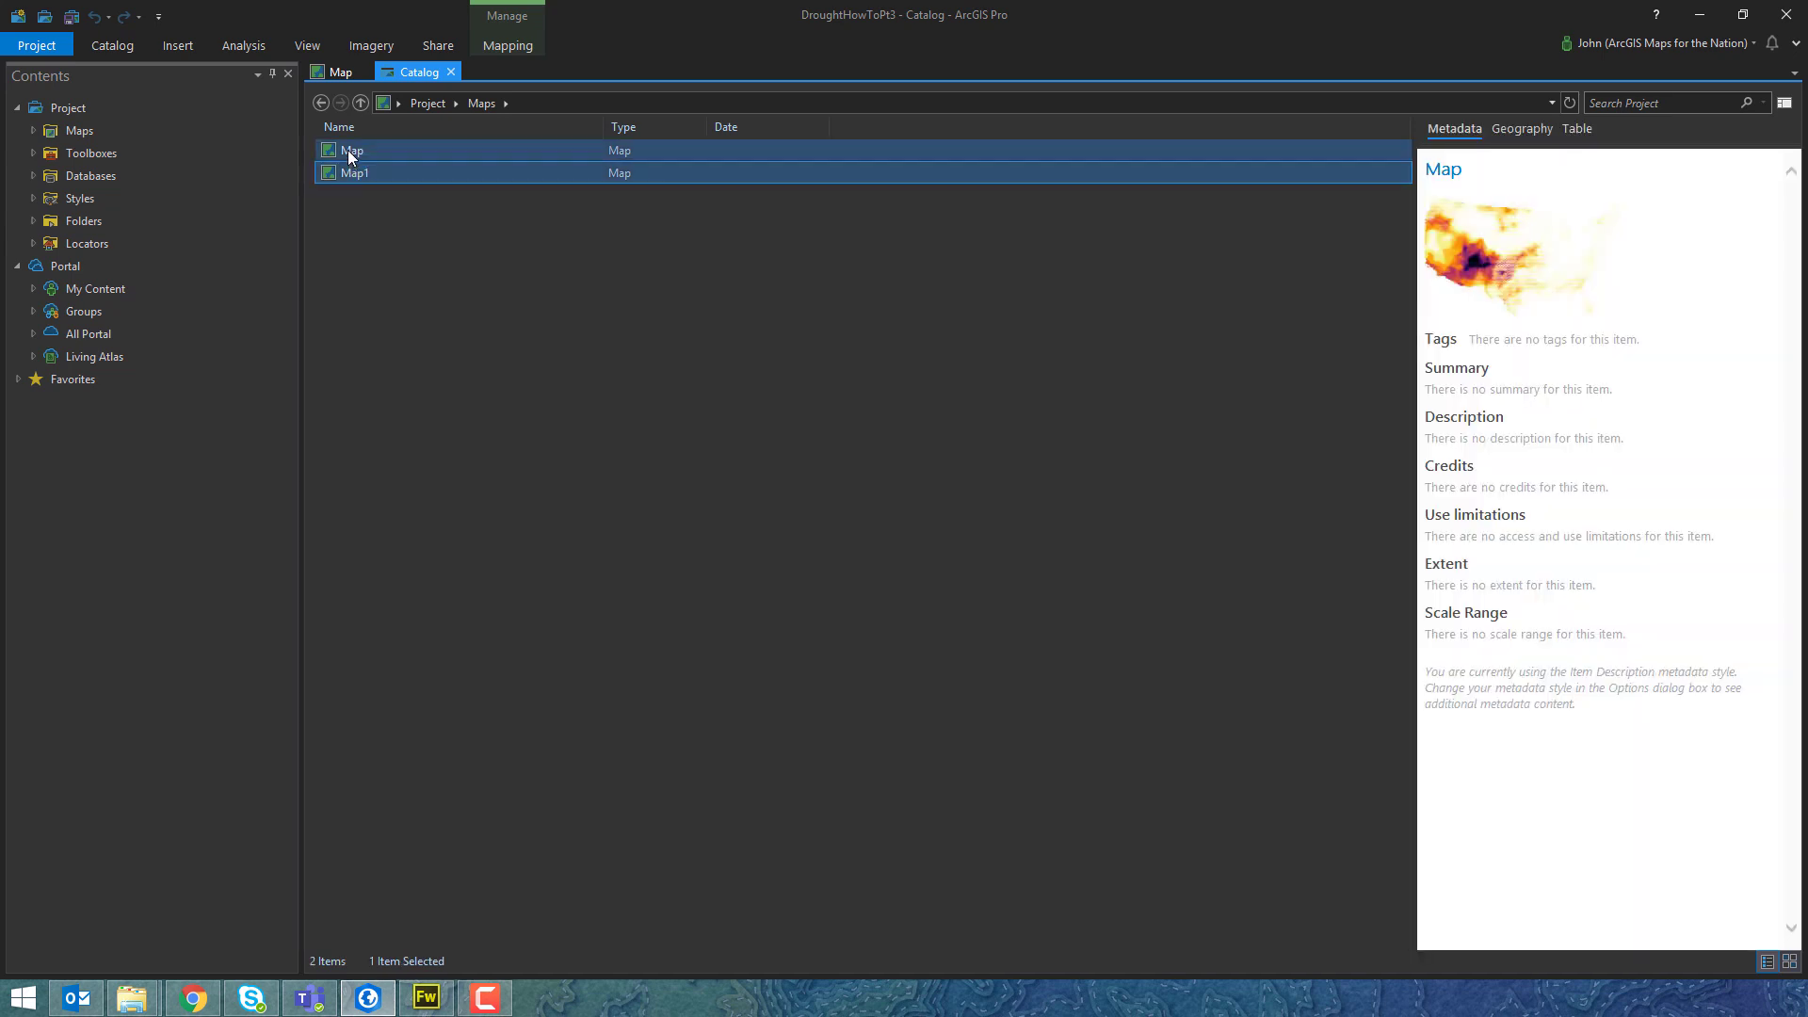
click(358, 160)
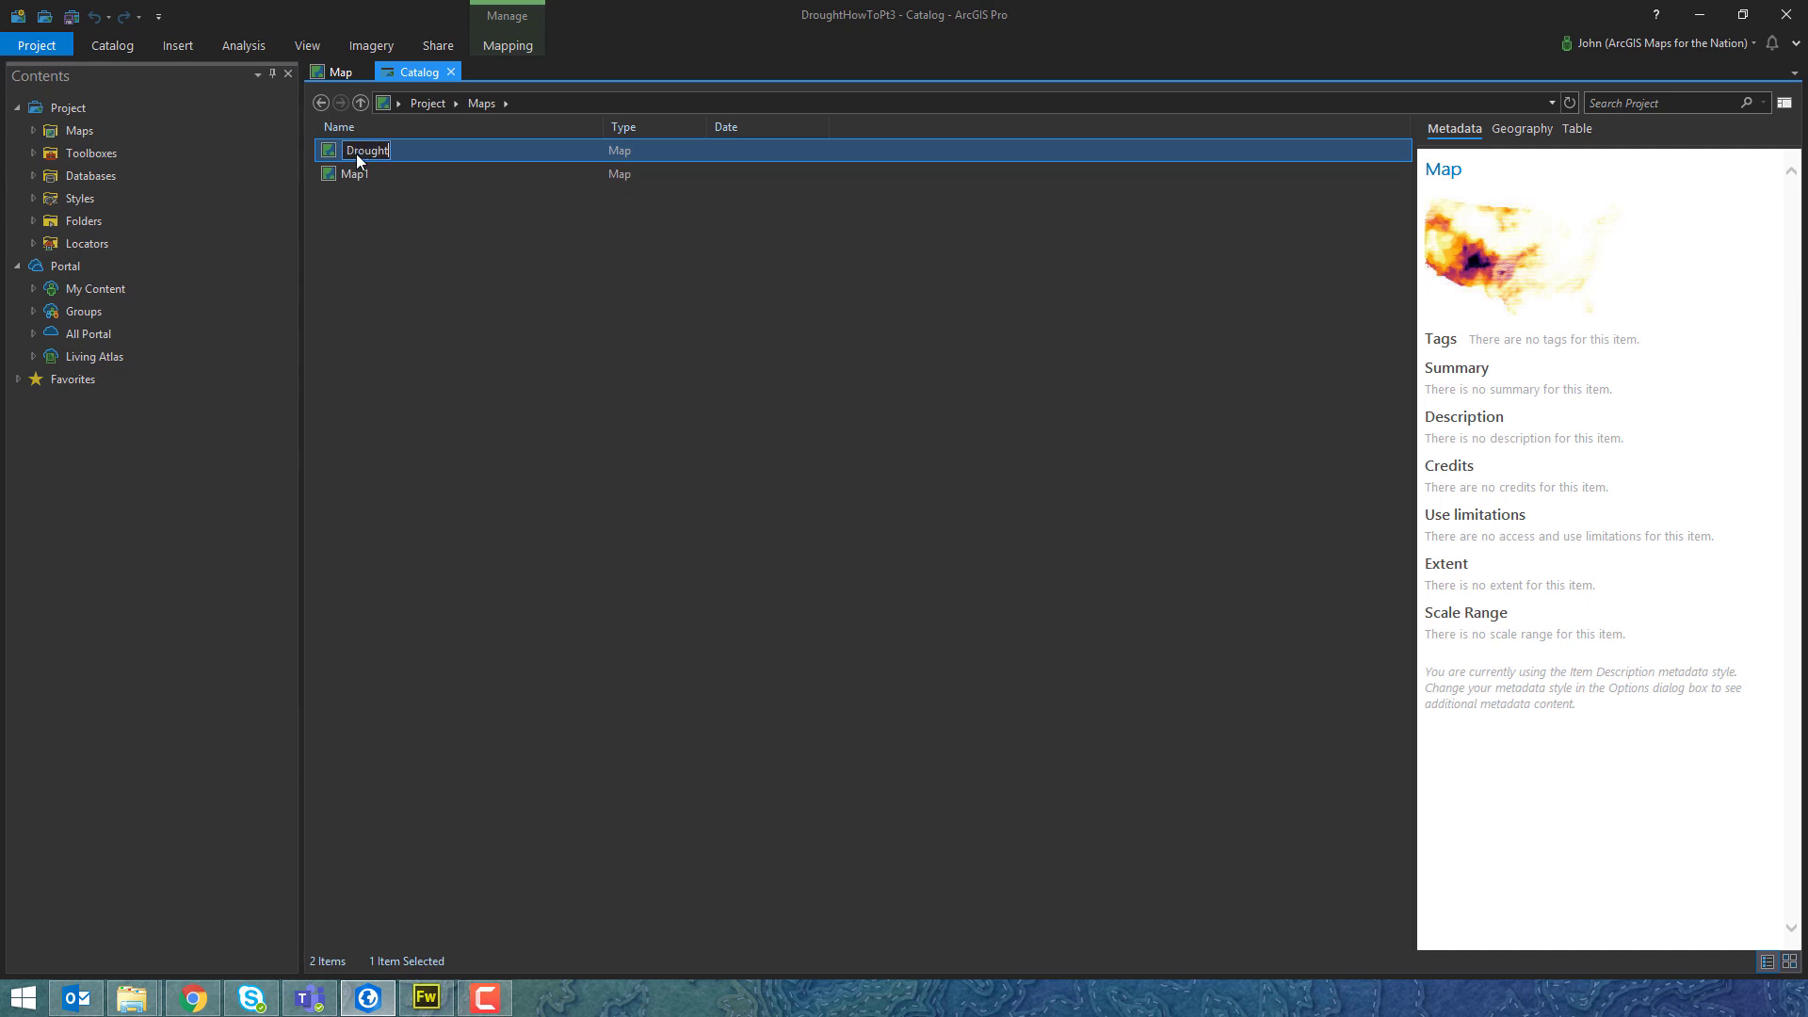
text(Drought)
key(Return)
Rename the copied map as OptimistDrought and open it.
click(359, 173)
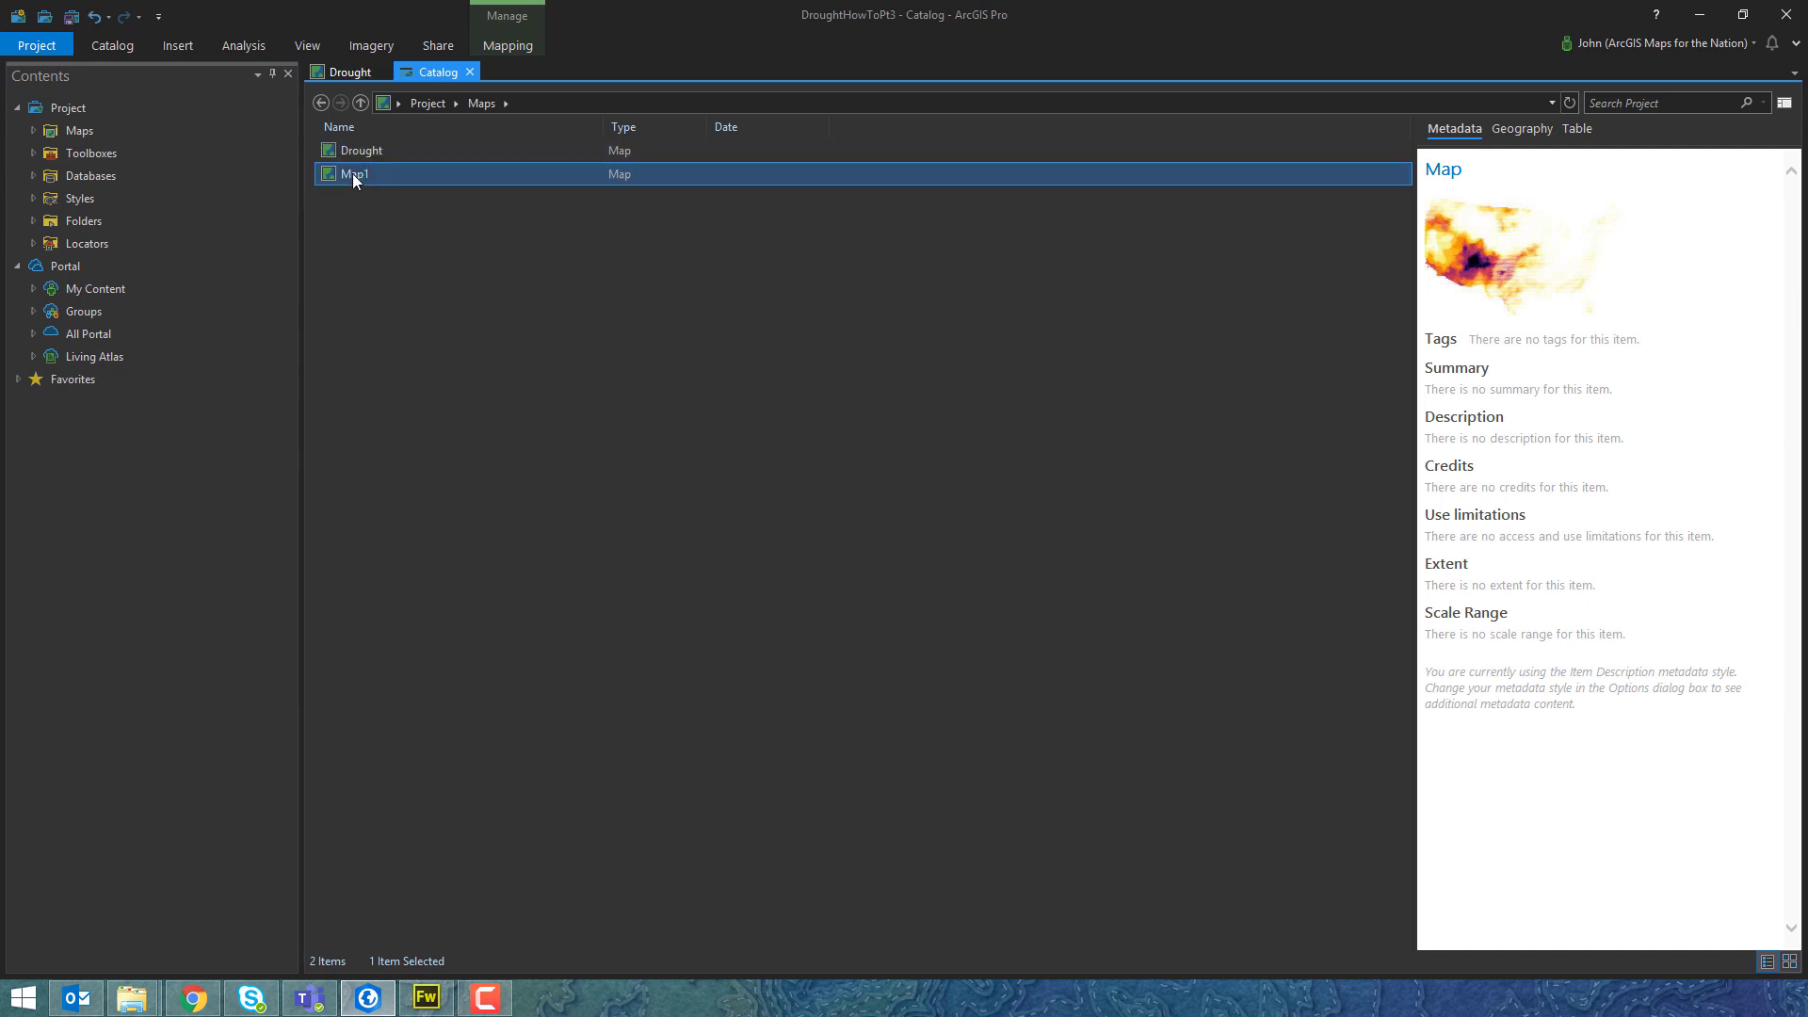
text(Co)
text(timistDrought)
key(Escape)
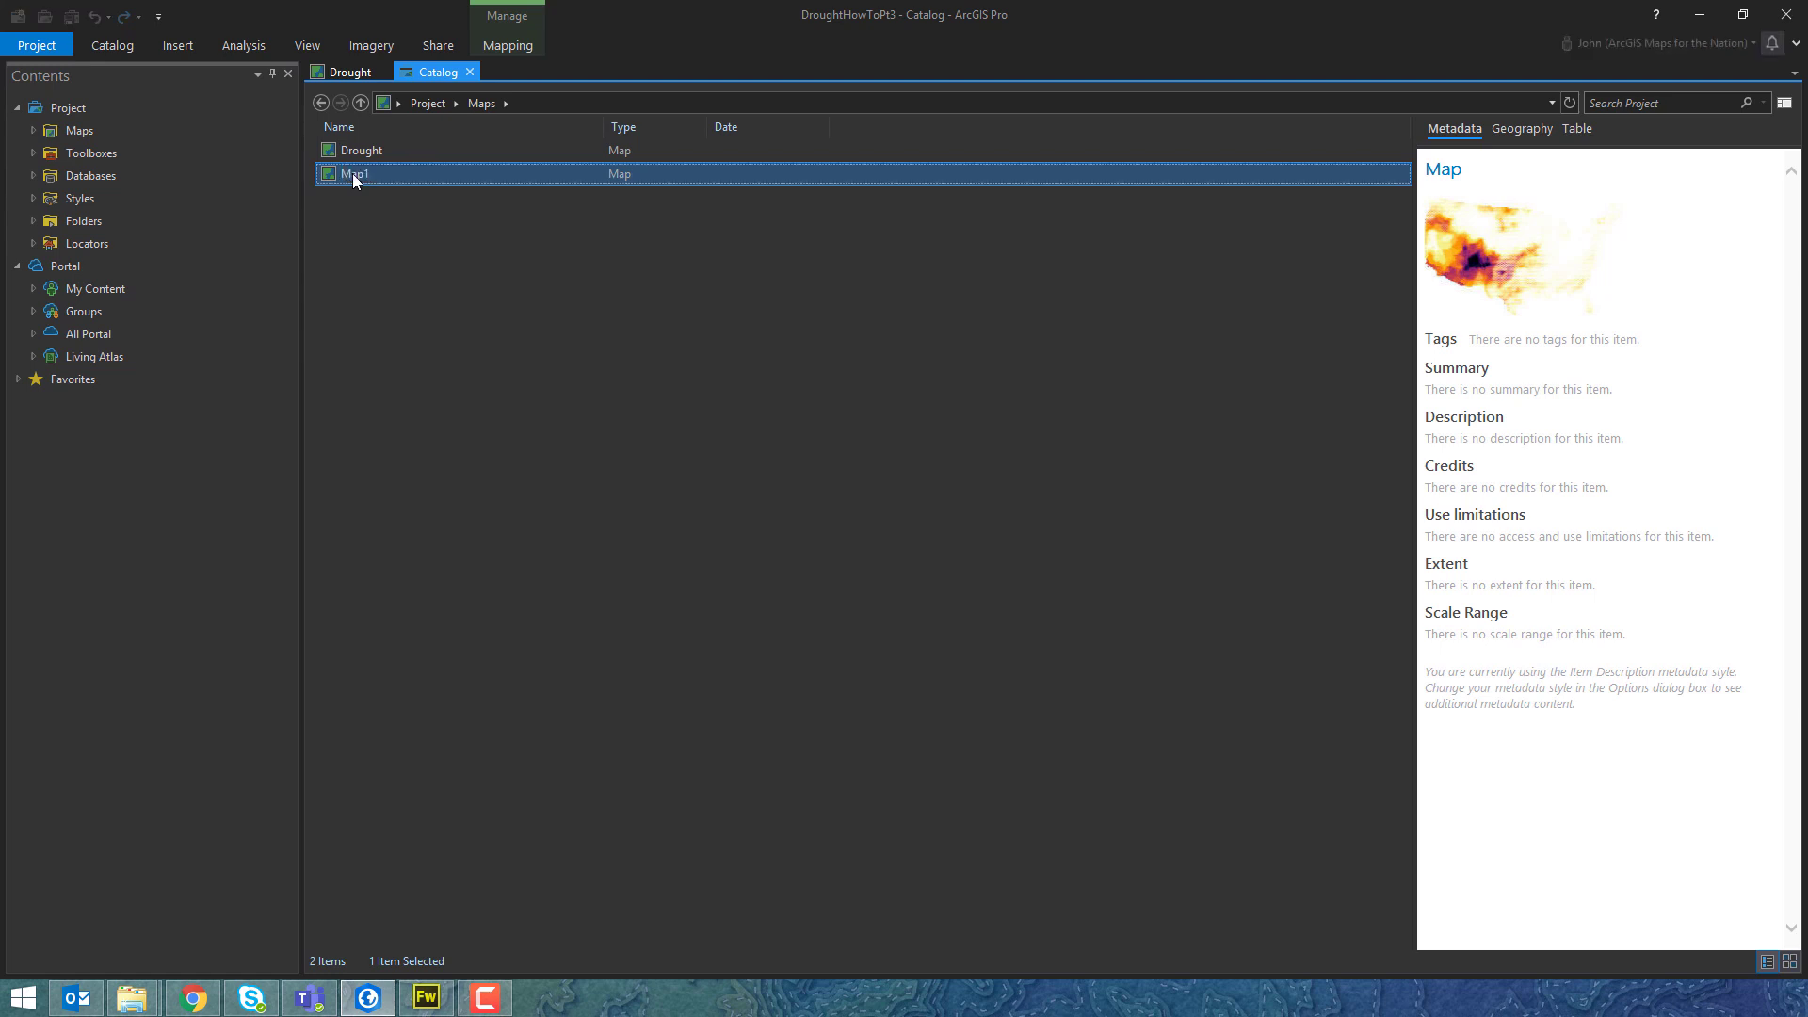
right_click(452, 182)
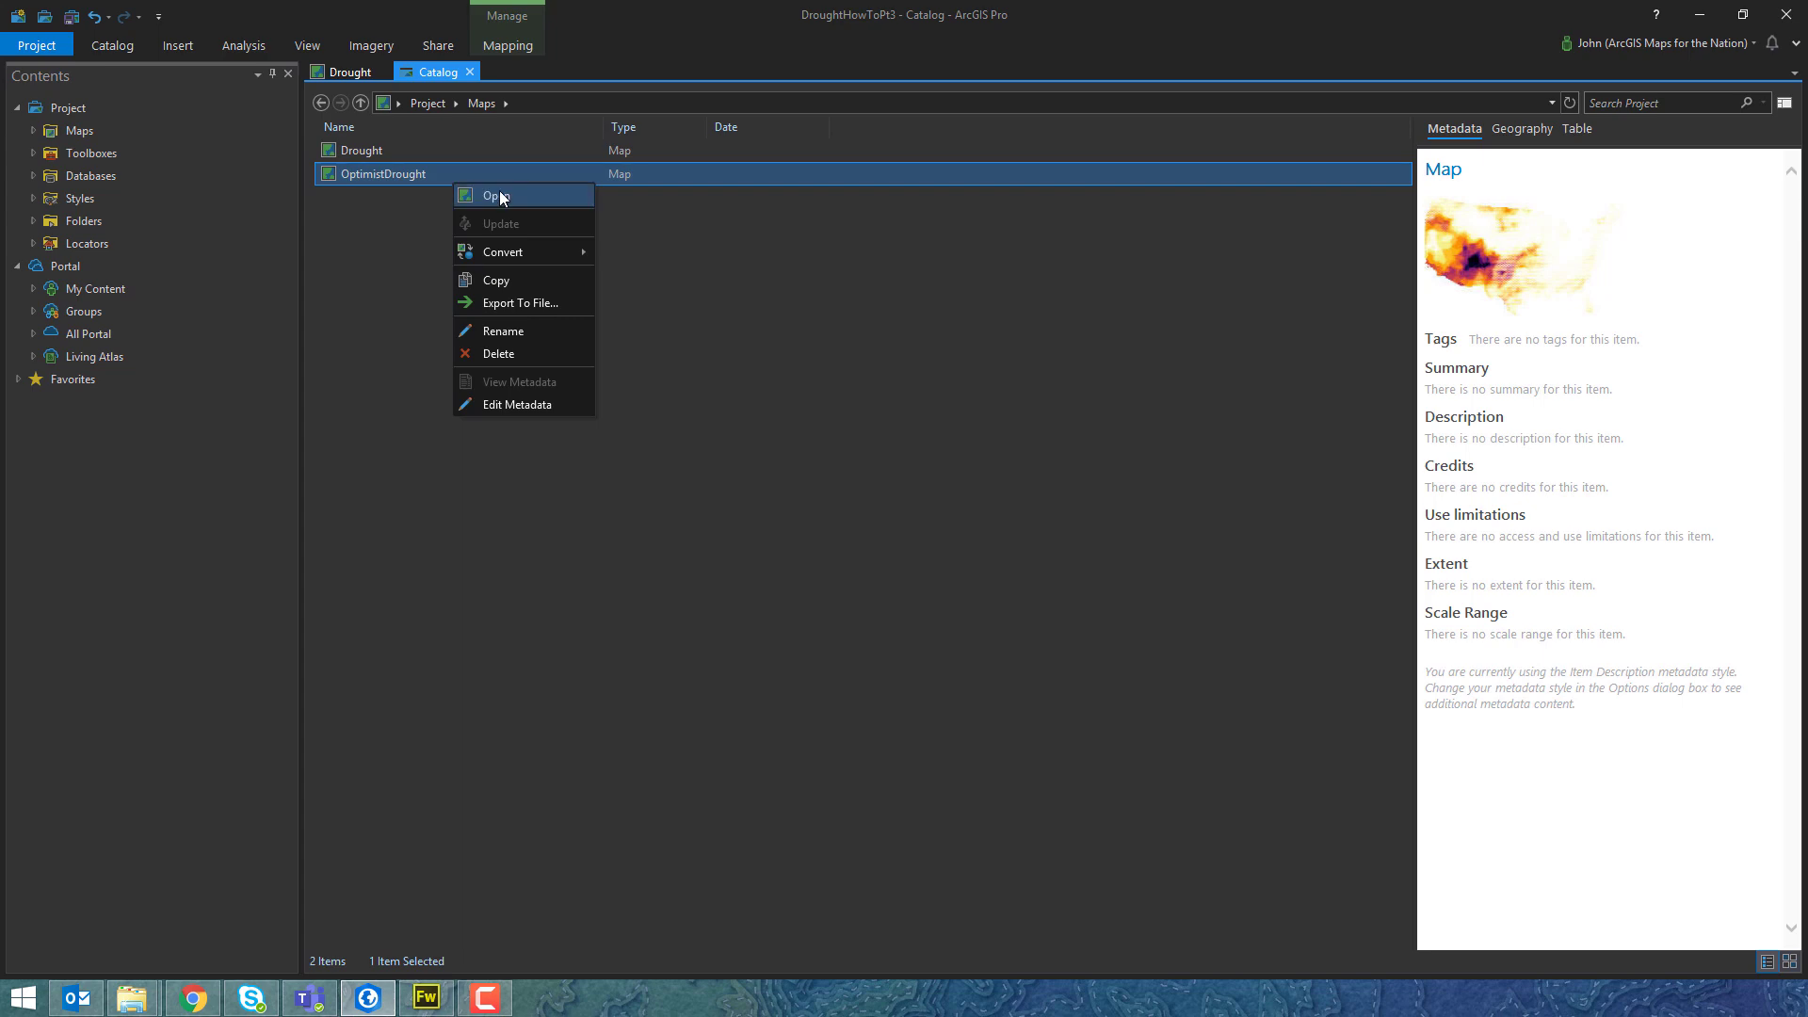
click(499, 190)
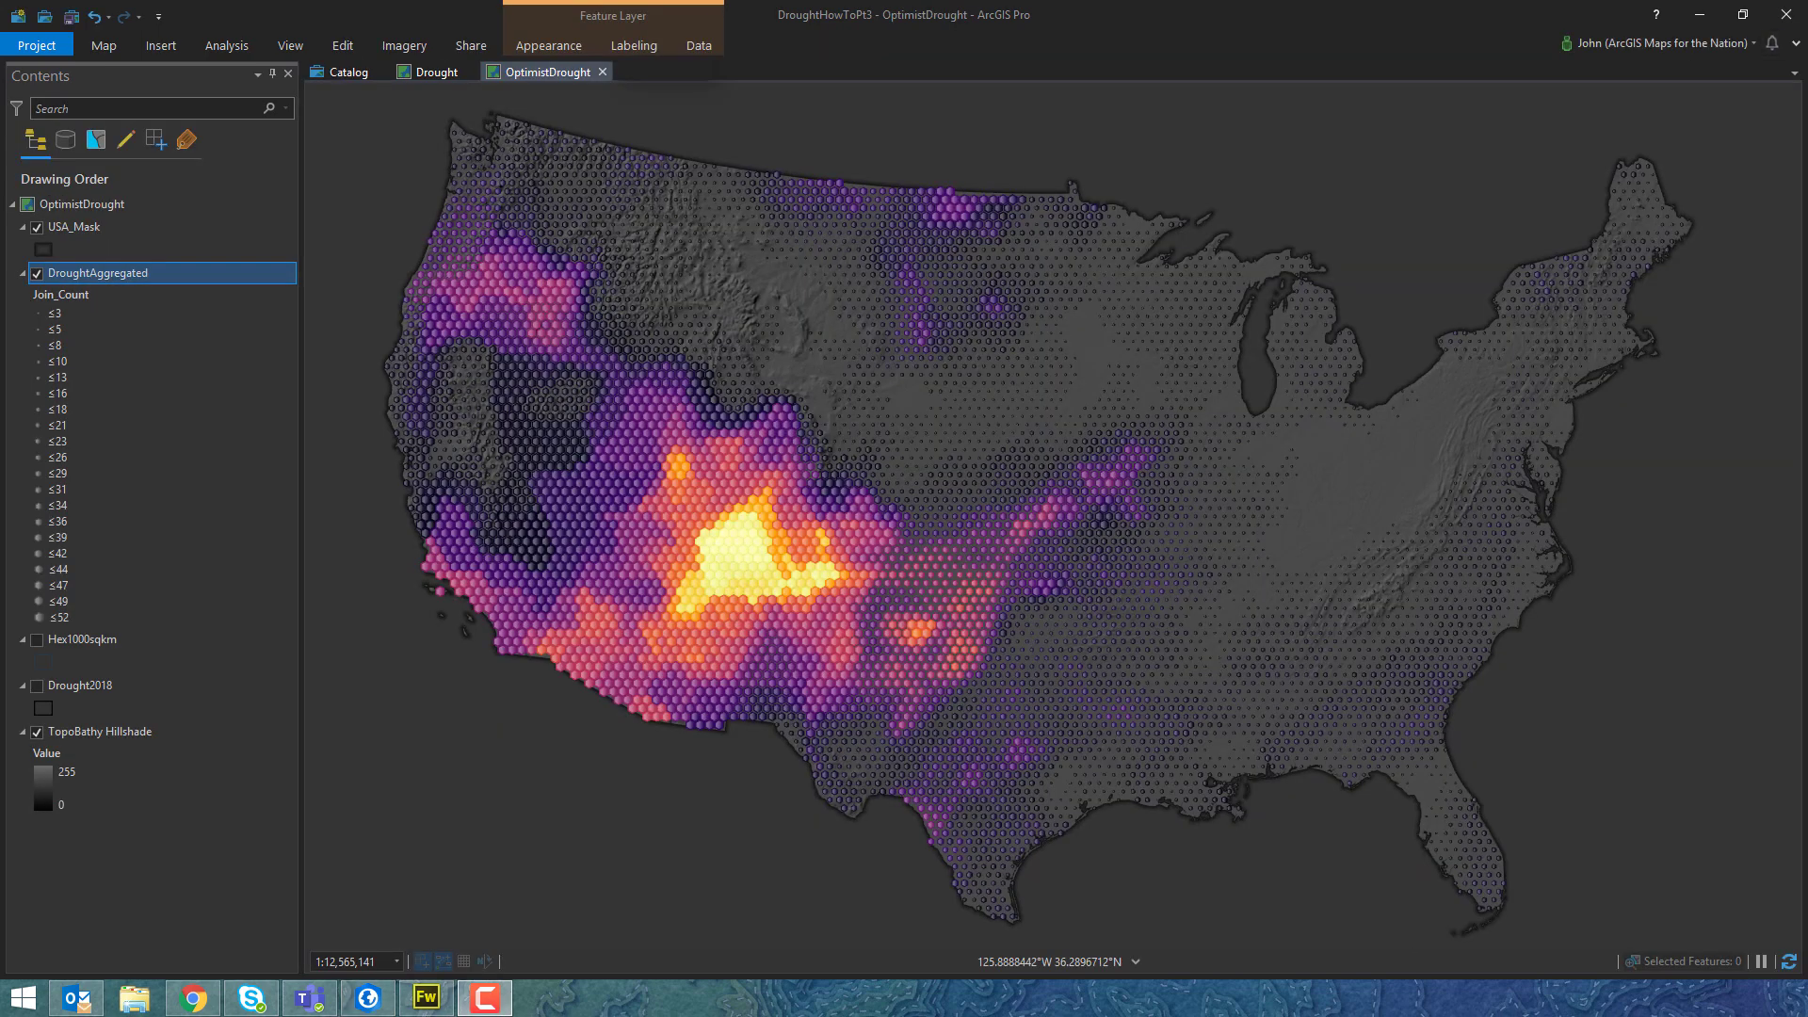
Remove the Join_Count <> 0 definition query from the DroughtAggregated layer in OptimistDrought.
right_click(188, 273)
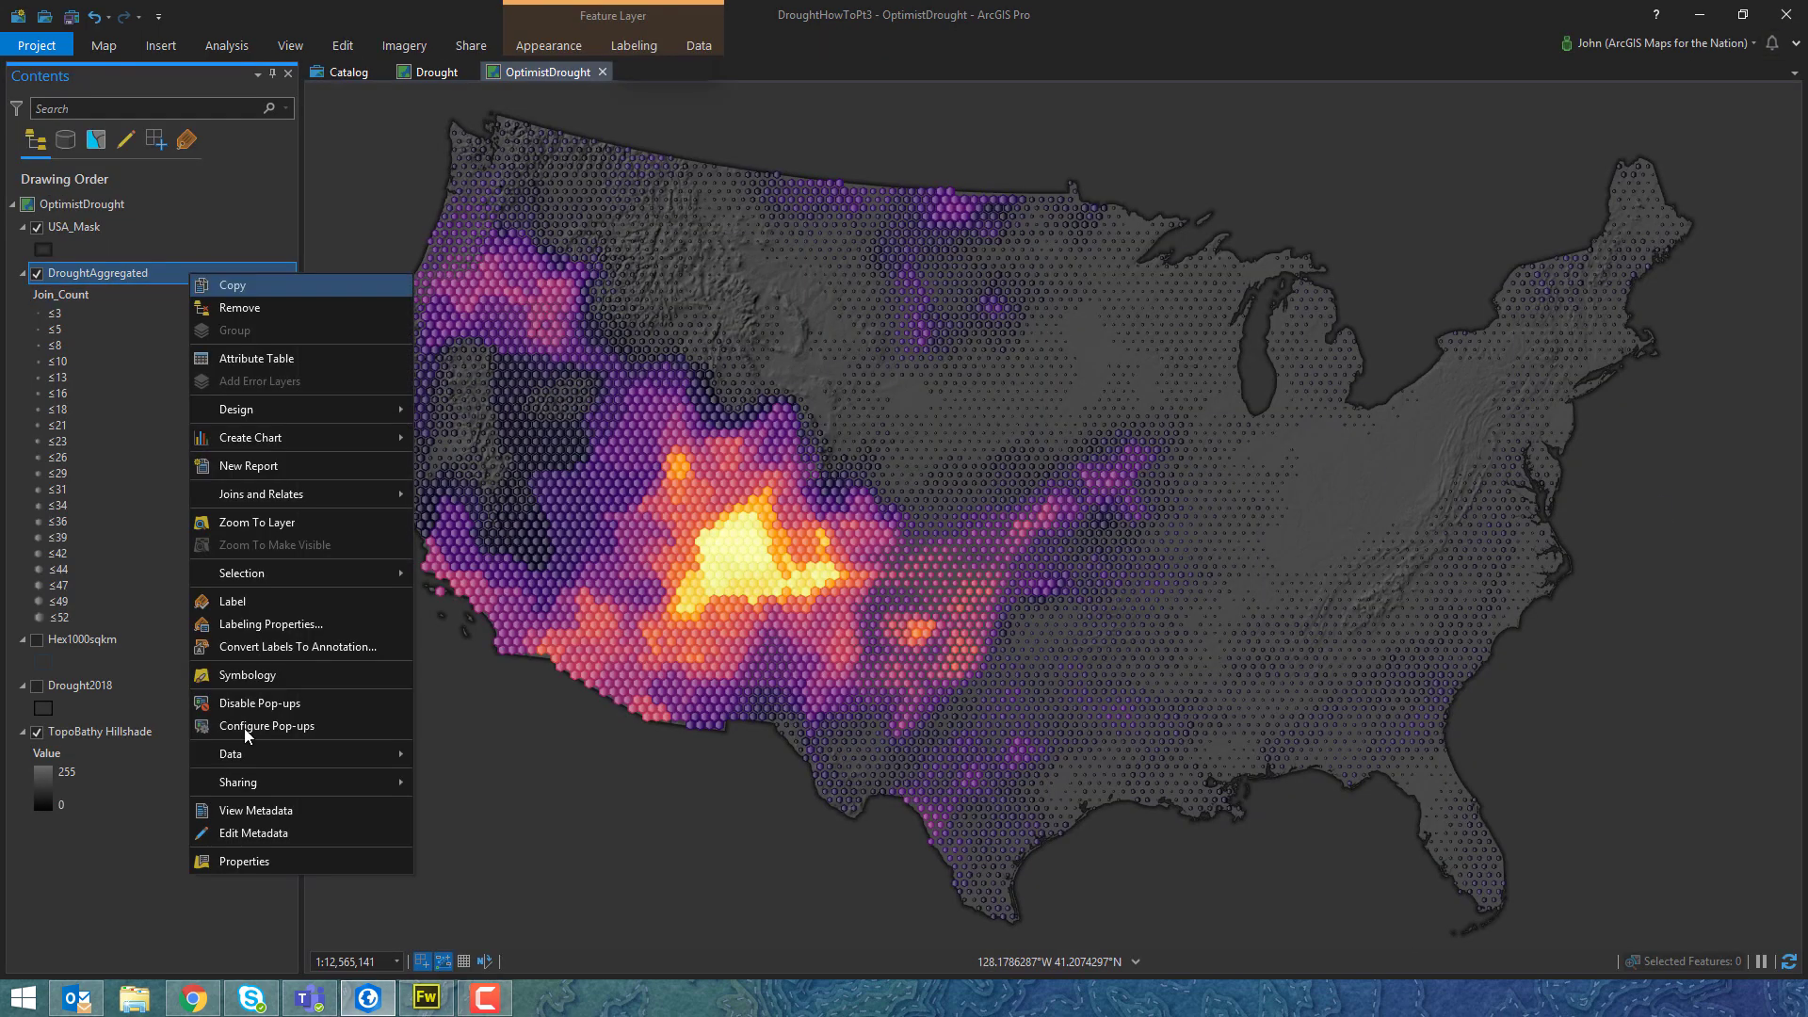
click(247, 862)
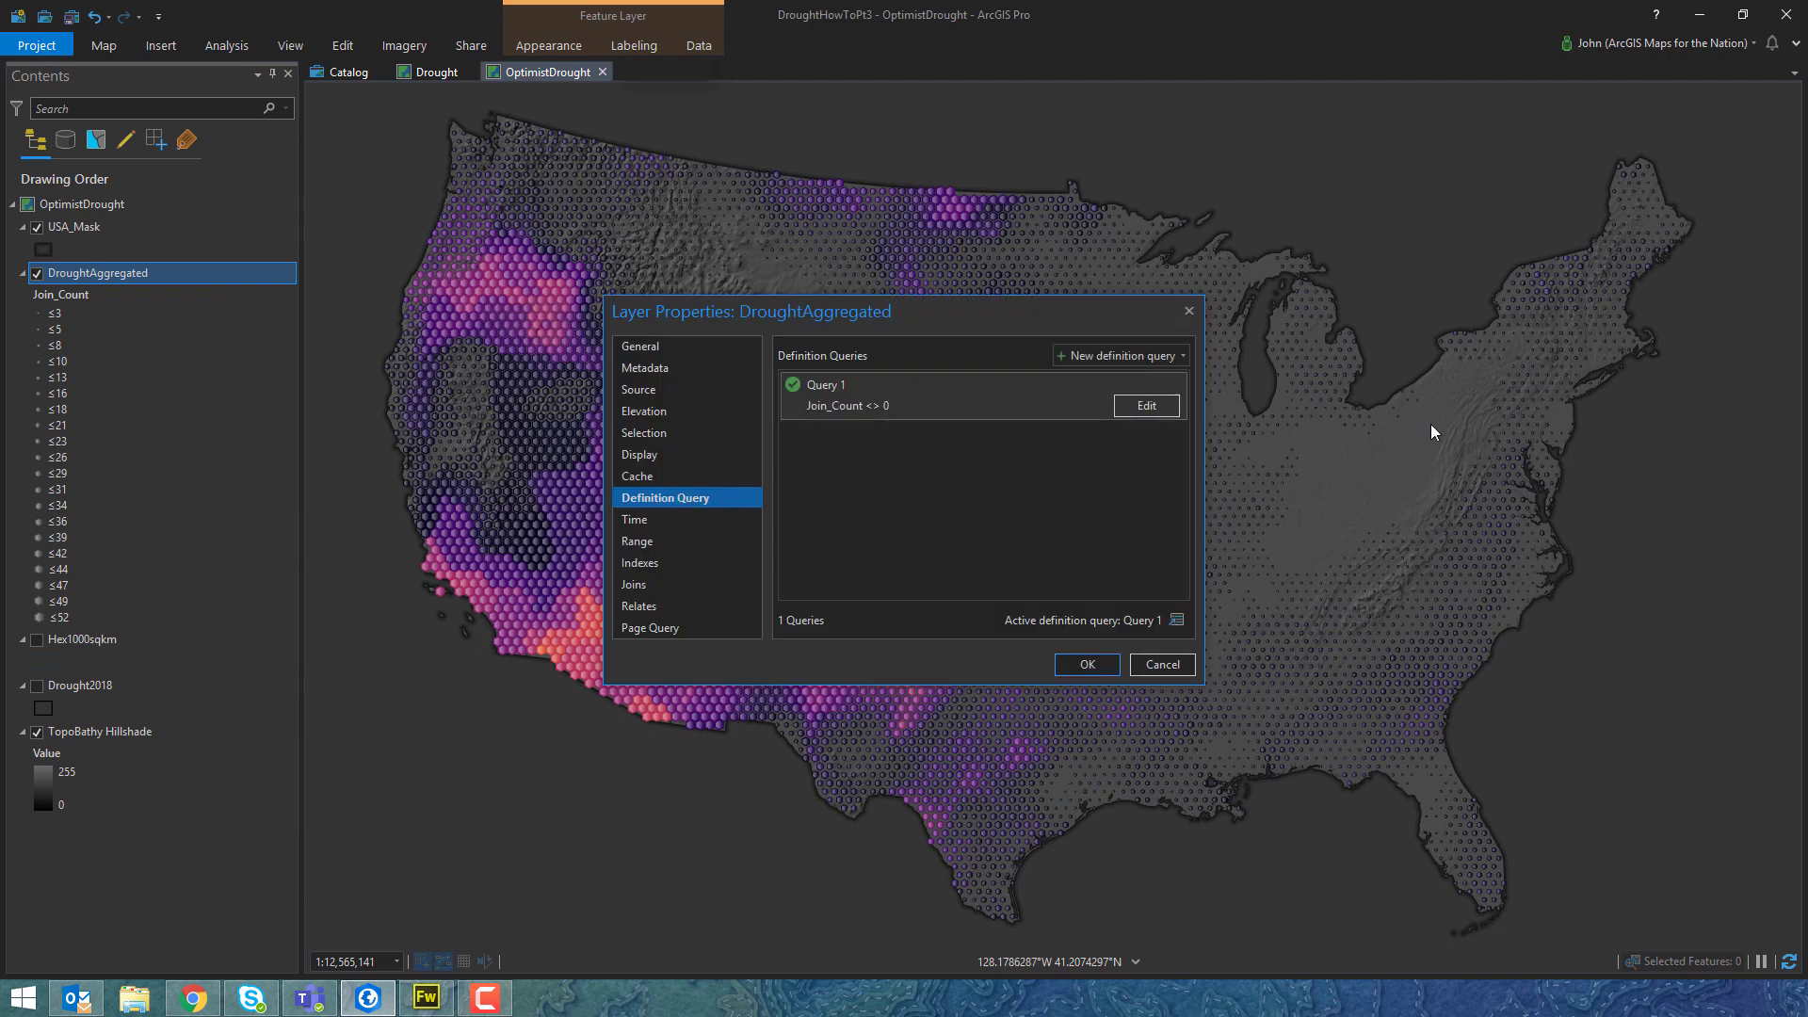
click(912, 384)
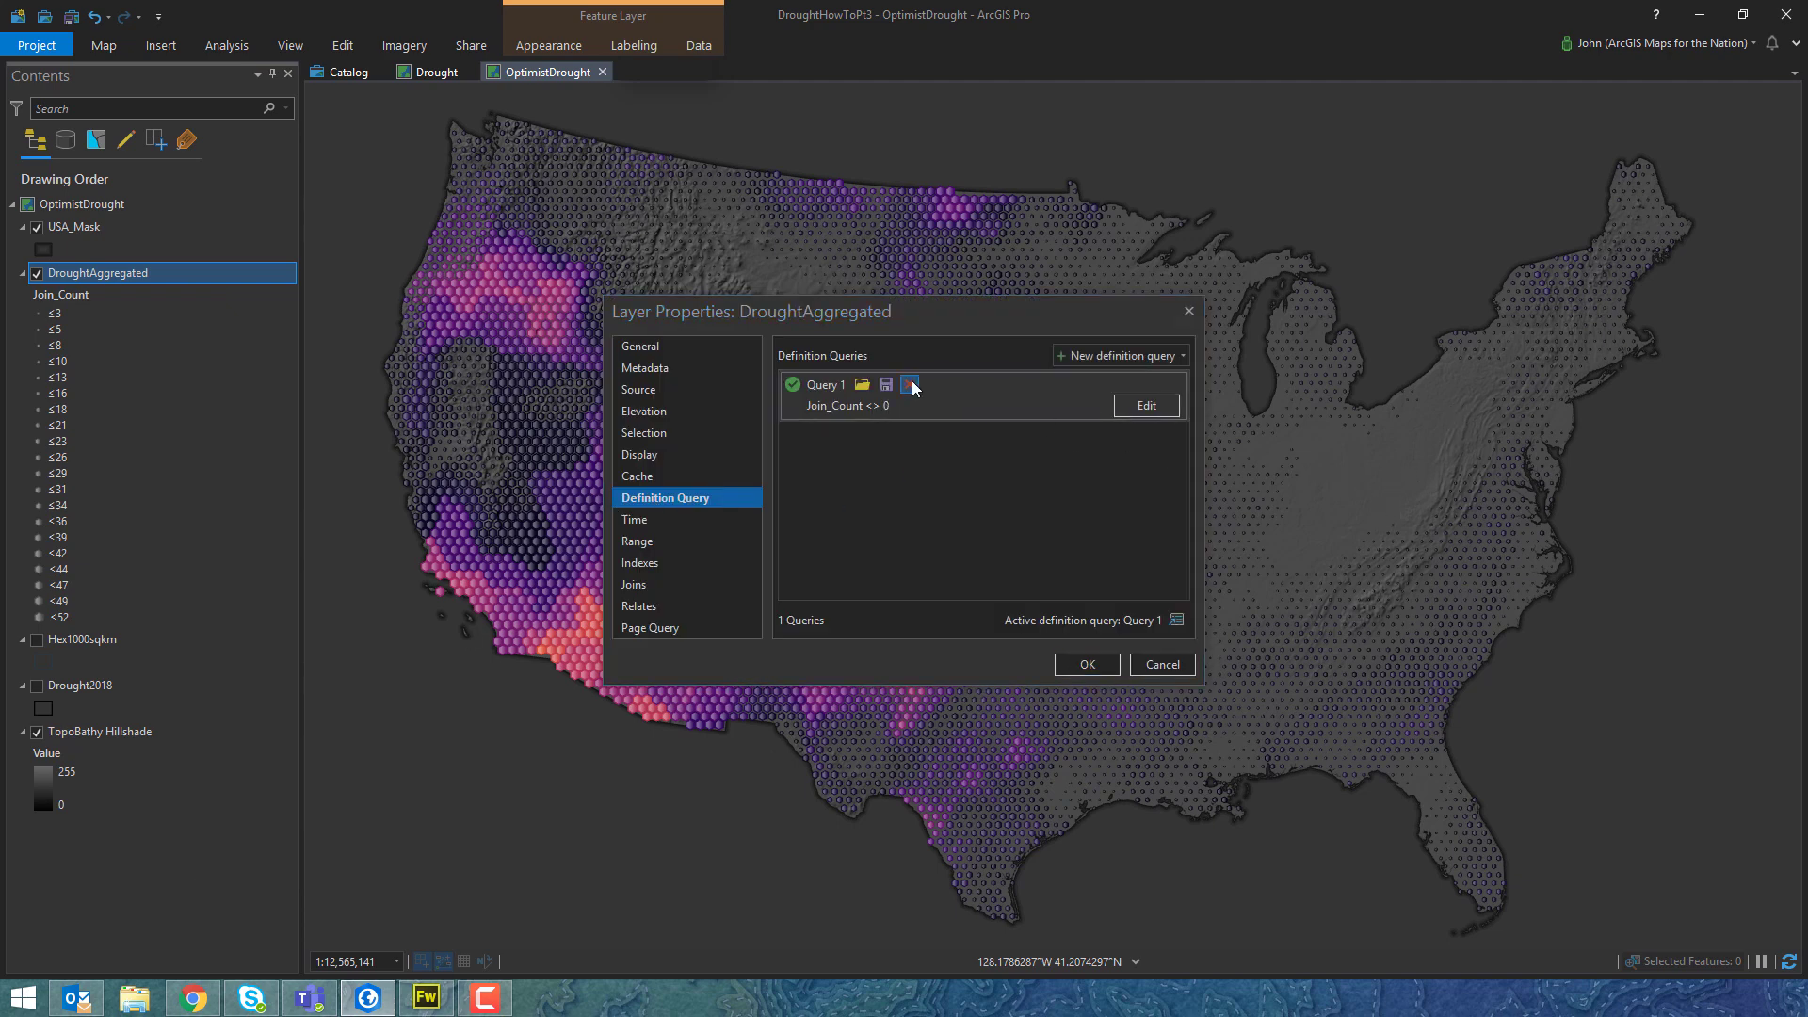
click(967, 539)
click(1085, 666)
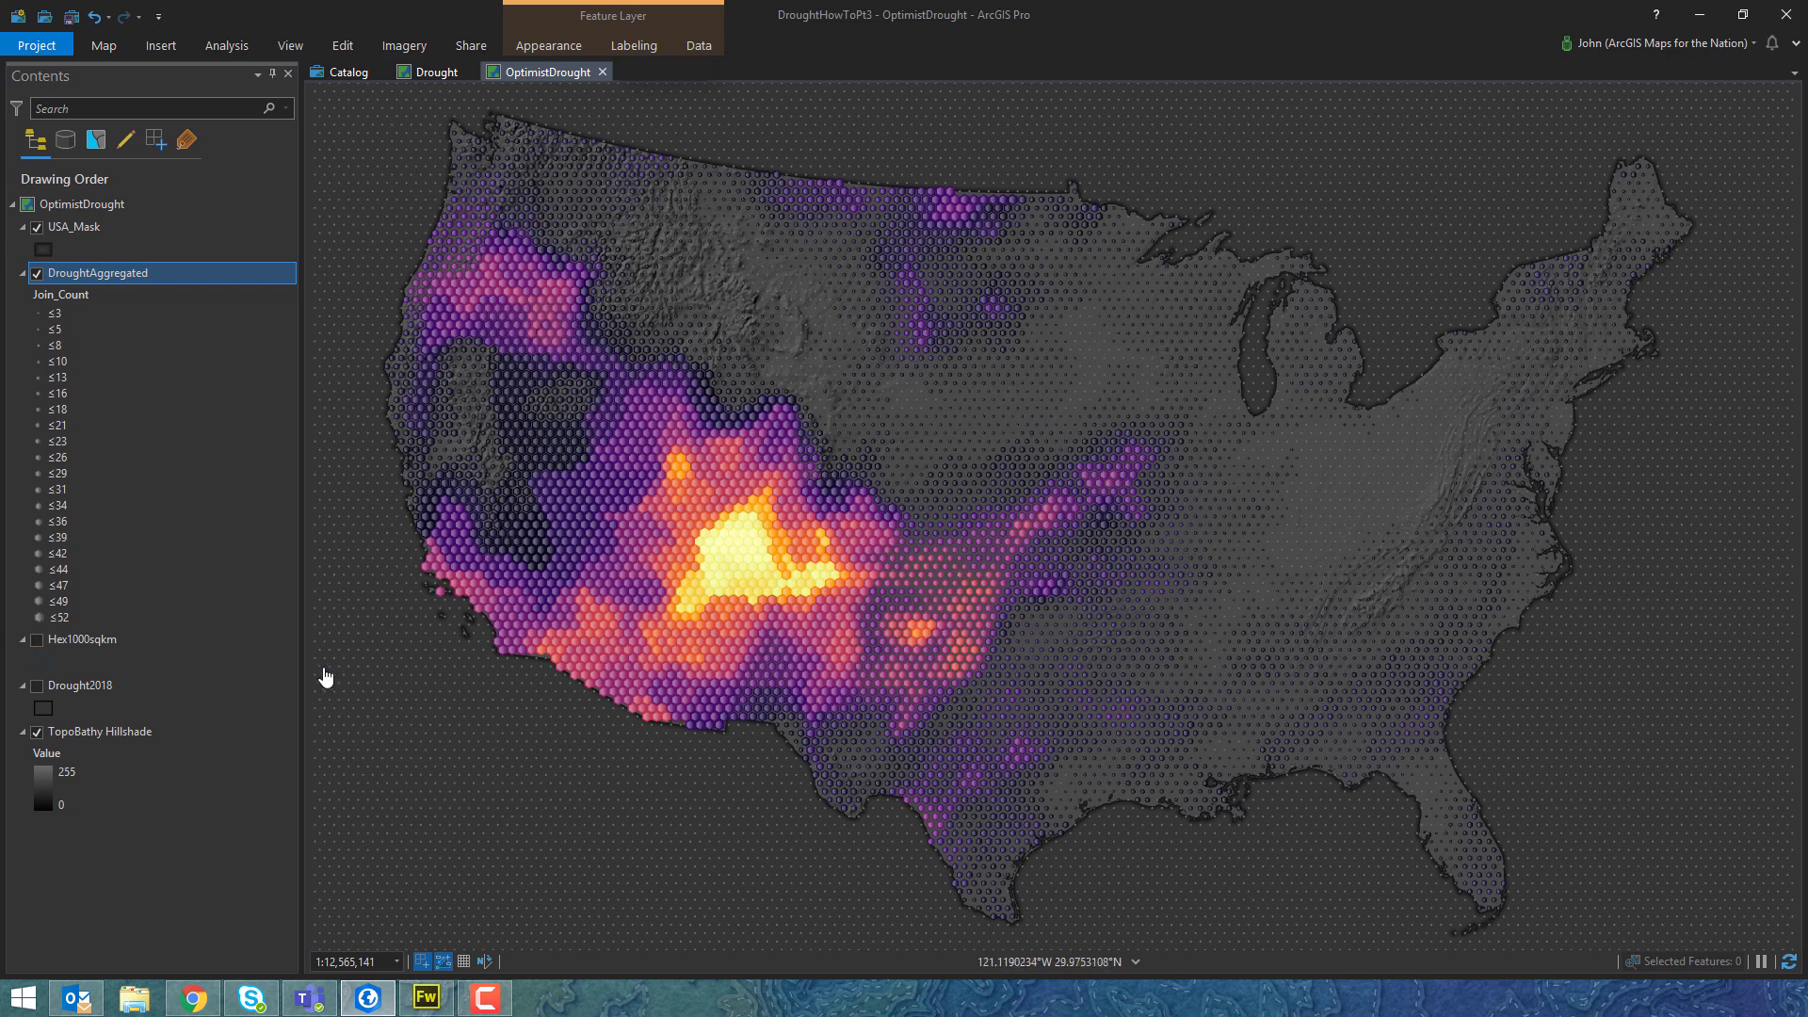
Stop varying the DroughtAggregated symbol color by attribute by setting its color field to <None>.
right_click(223, 272)
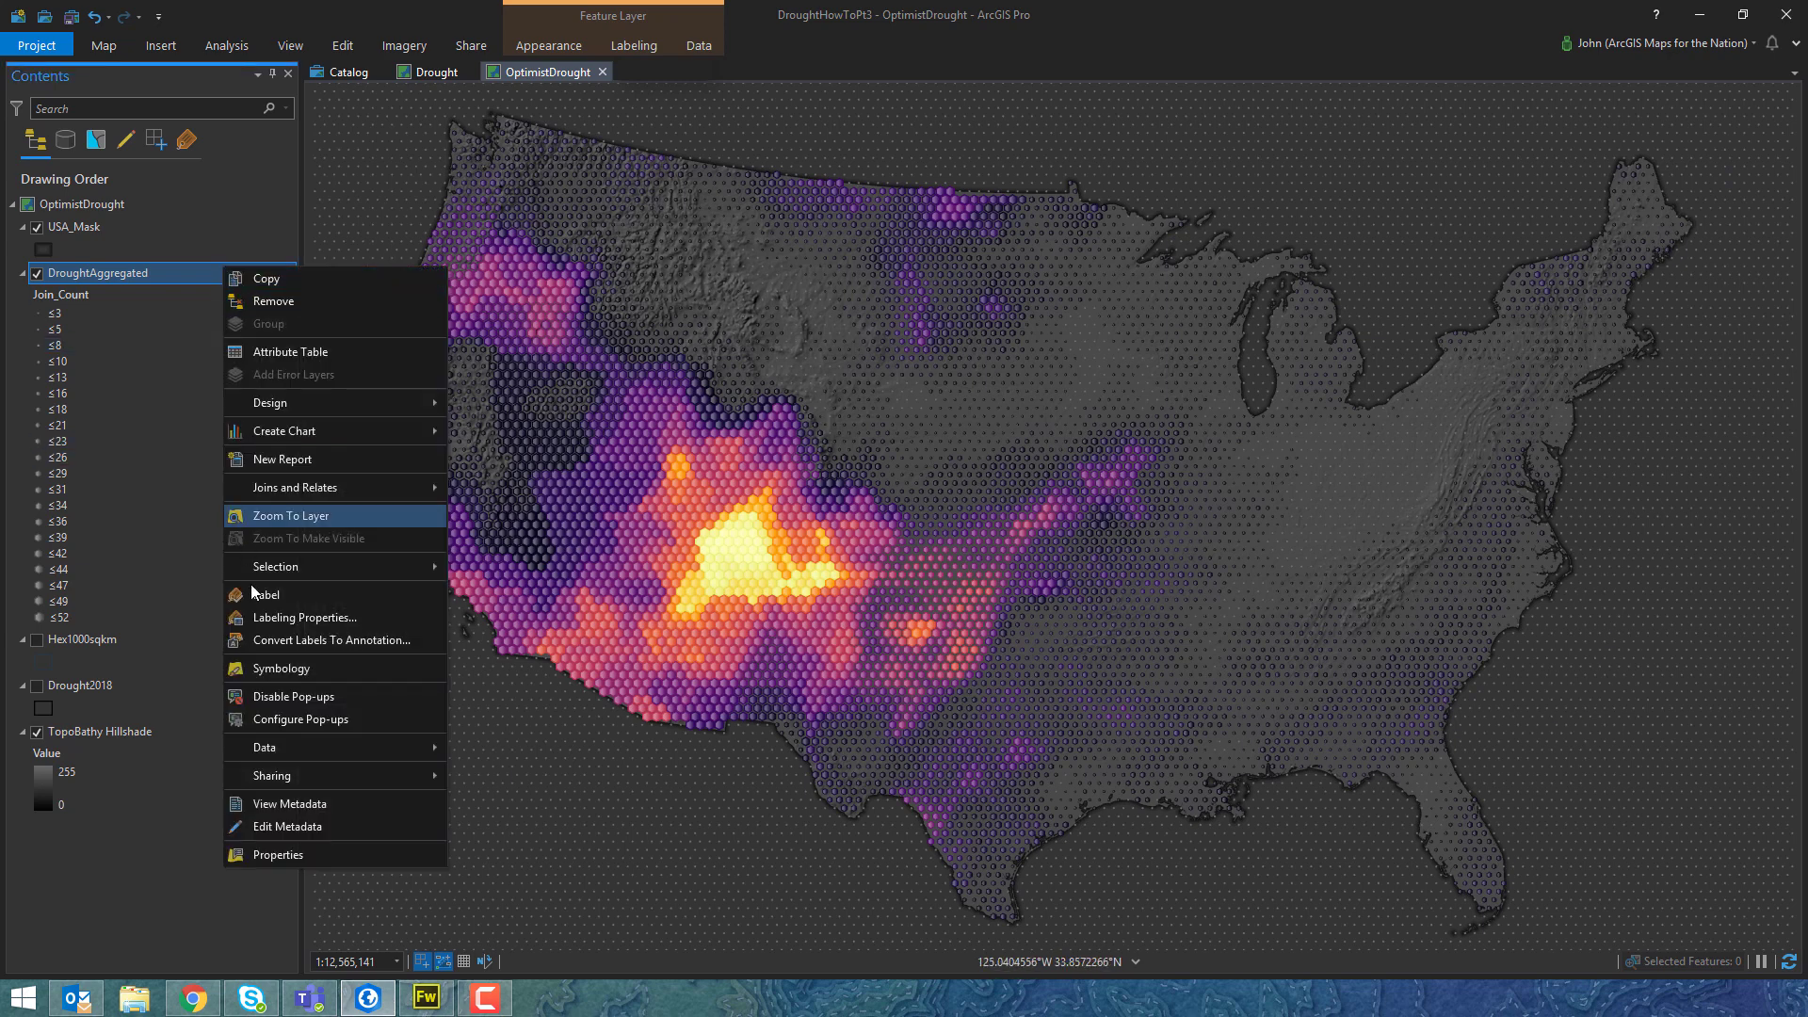
click(279, 668)
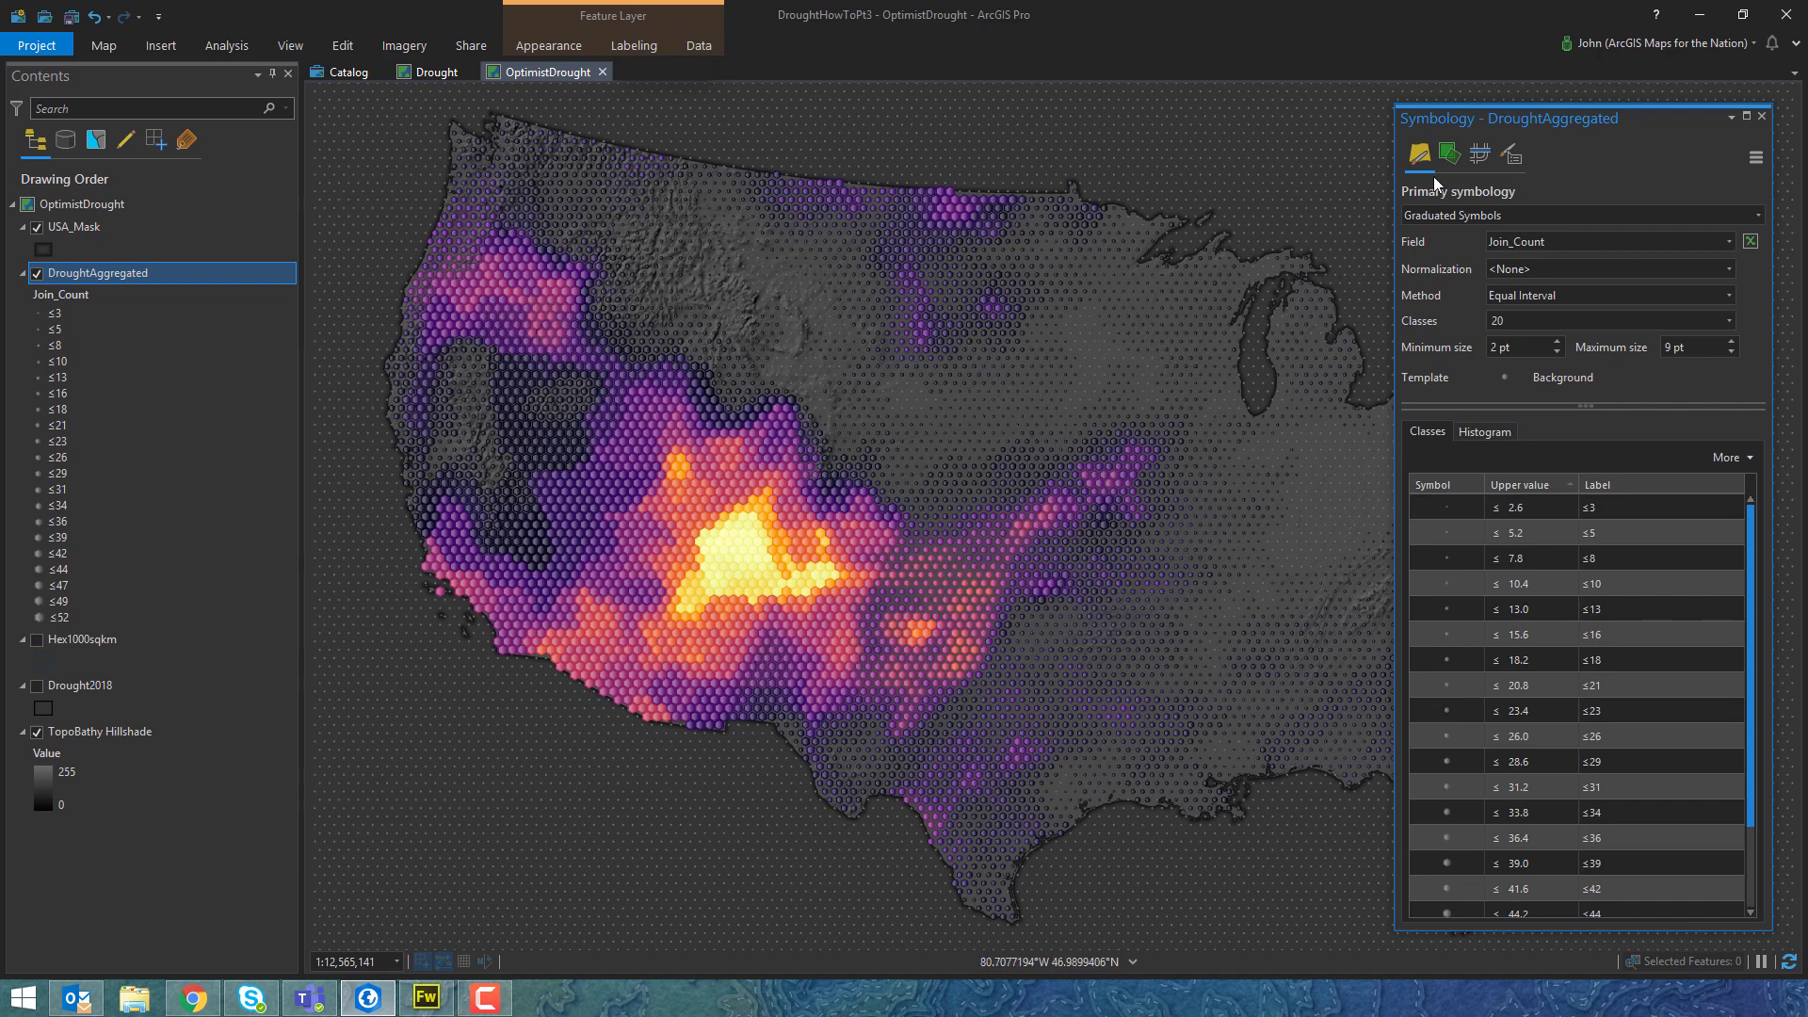
click(1450, 155)
click(1433, 259)
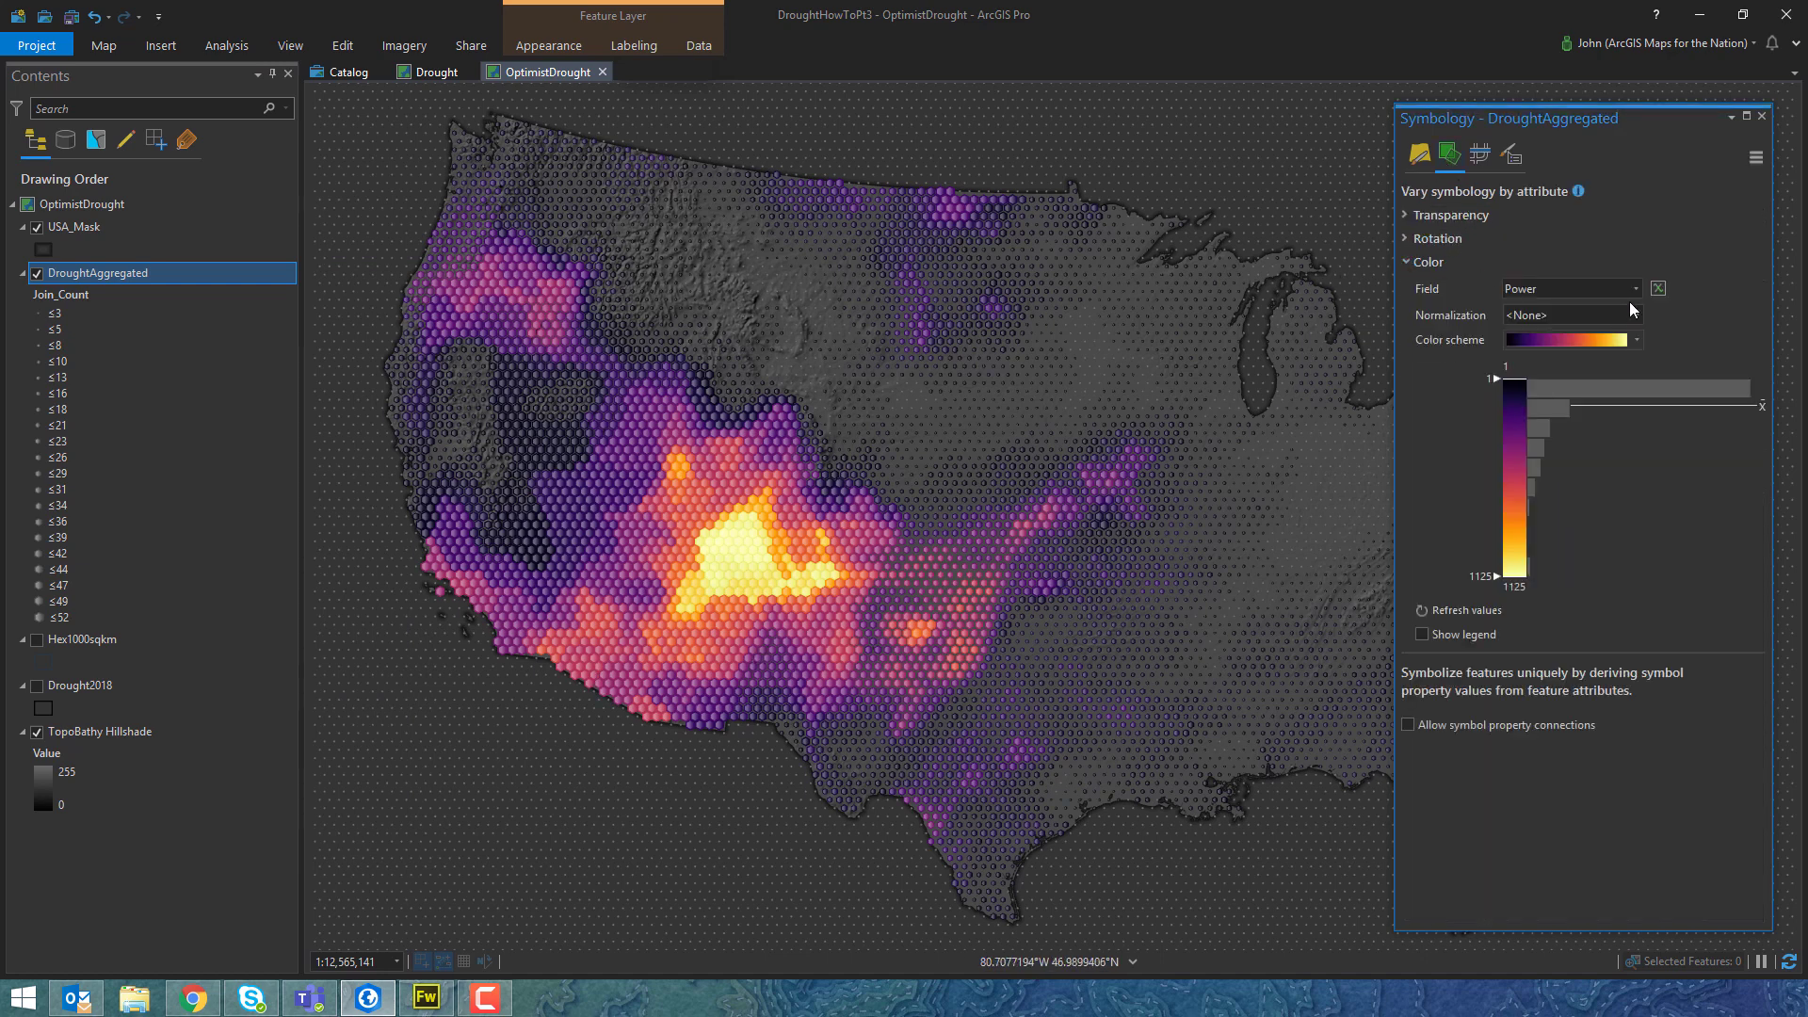
click(1634, 288)
click(1601, 303)
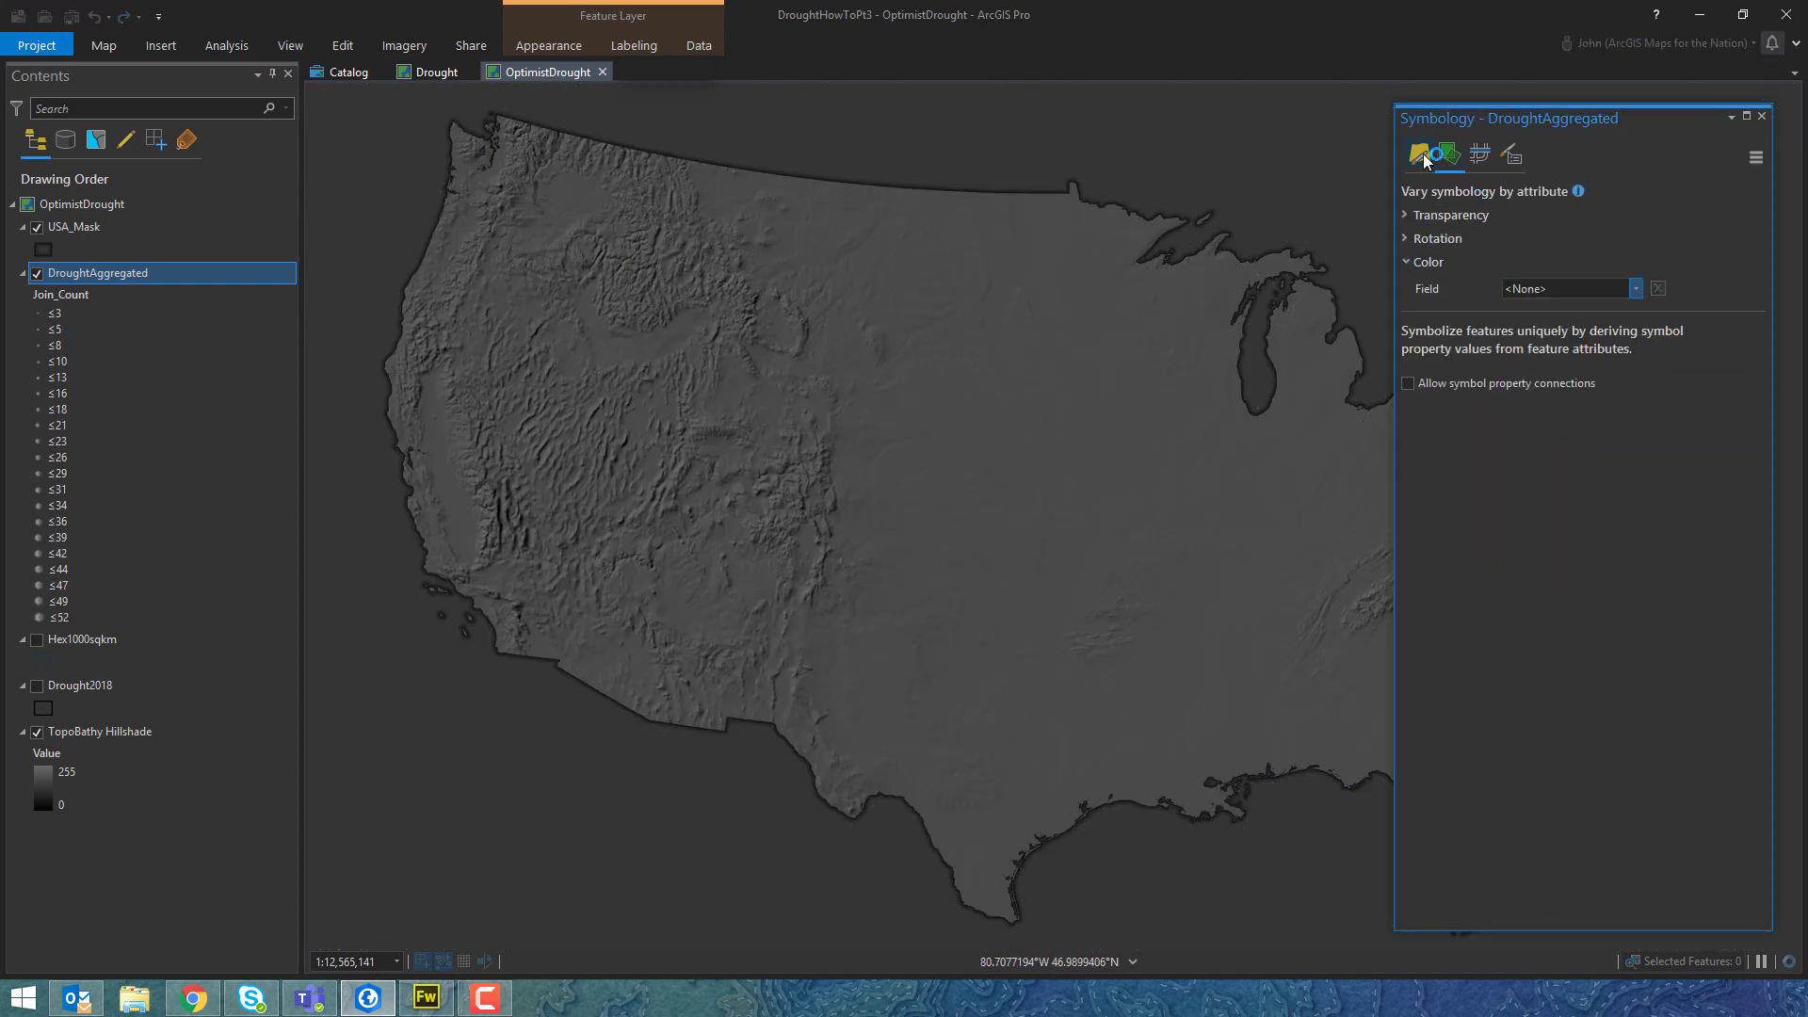
Invert the DroughtAggregated graduated symbol sizes with a minimum size of 9 pt and a maximum size of 2 pt.
click(1419, 154)
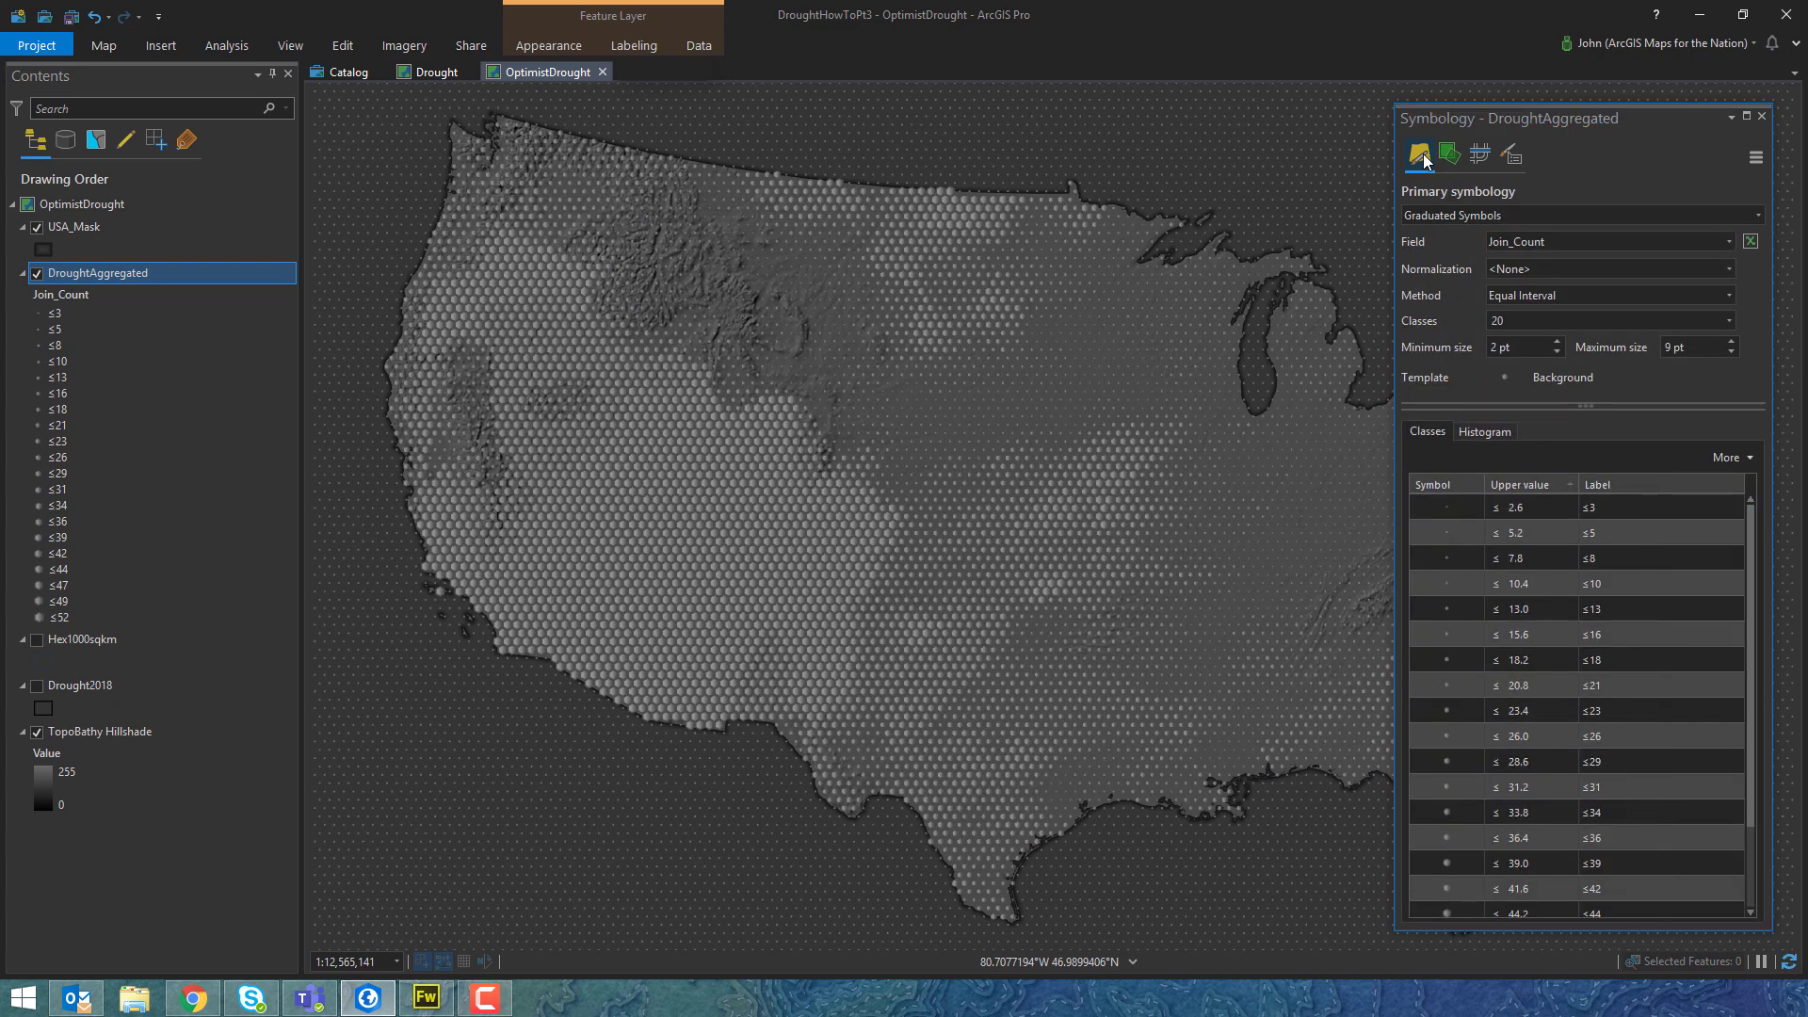
click(1491, 348)
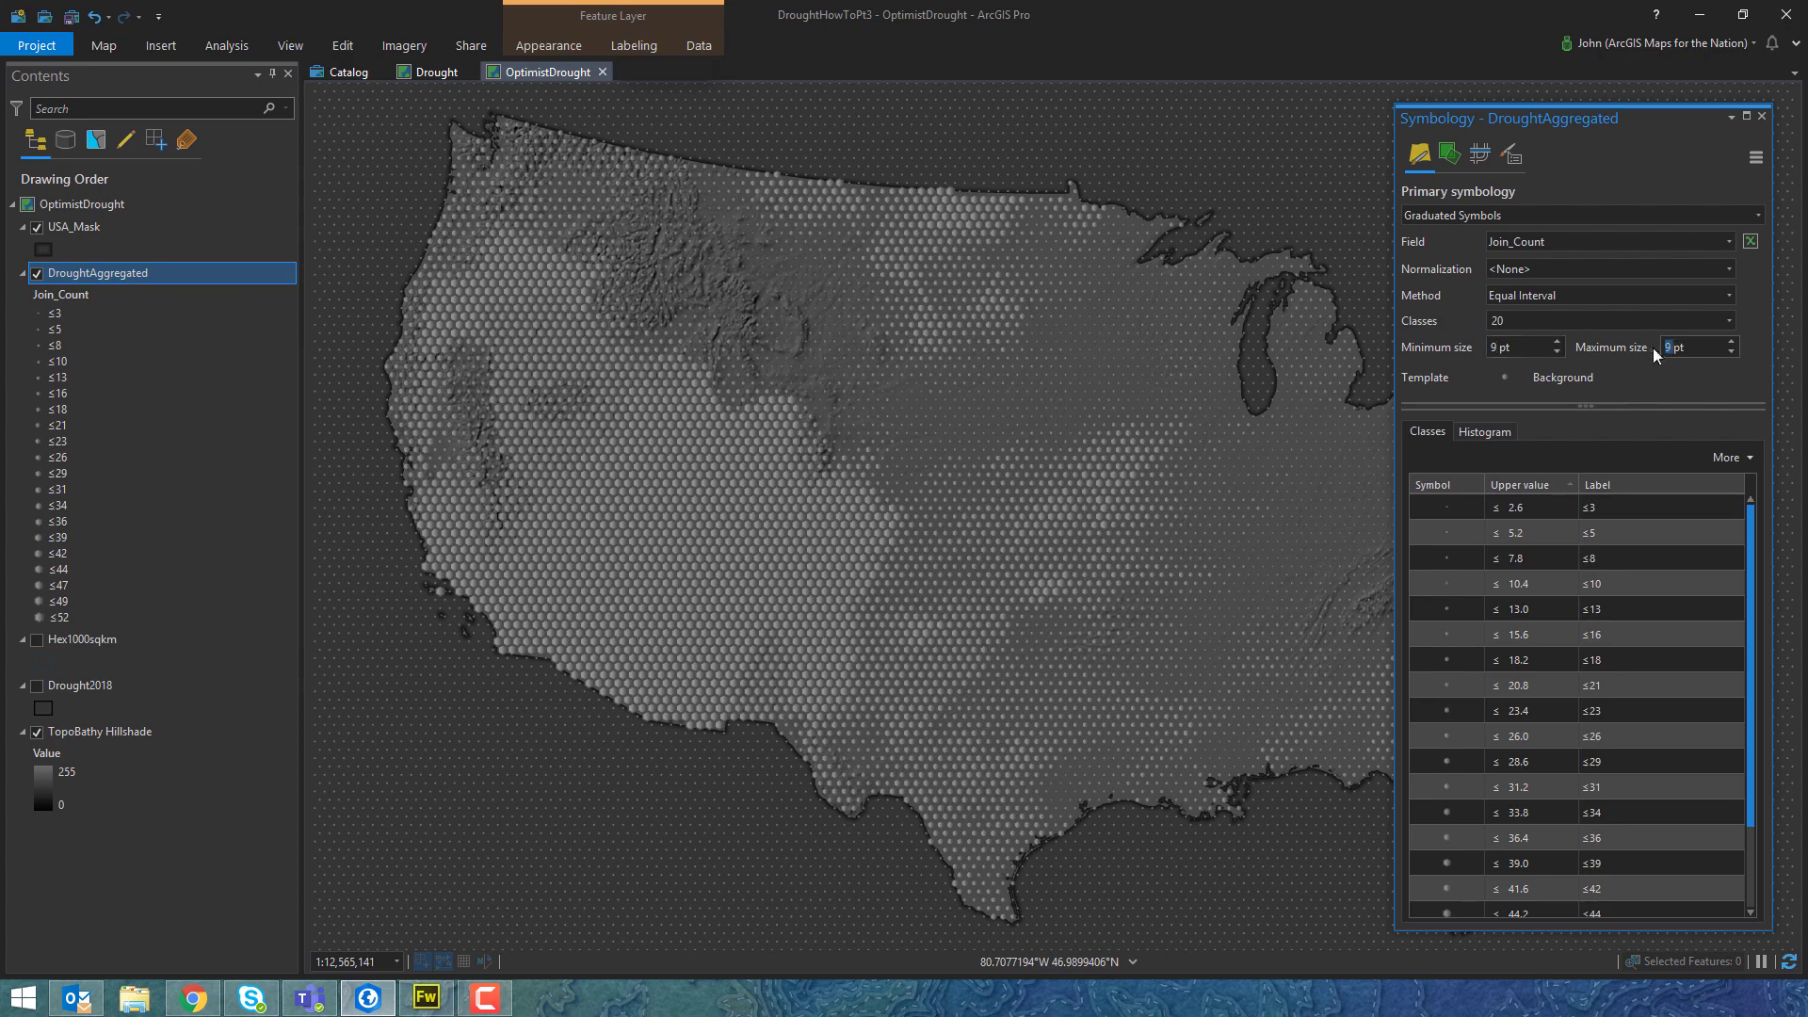
text(2)
key(Return)
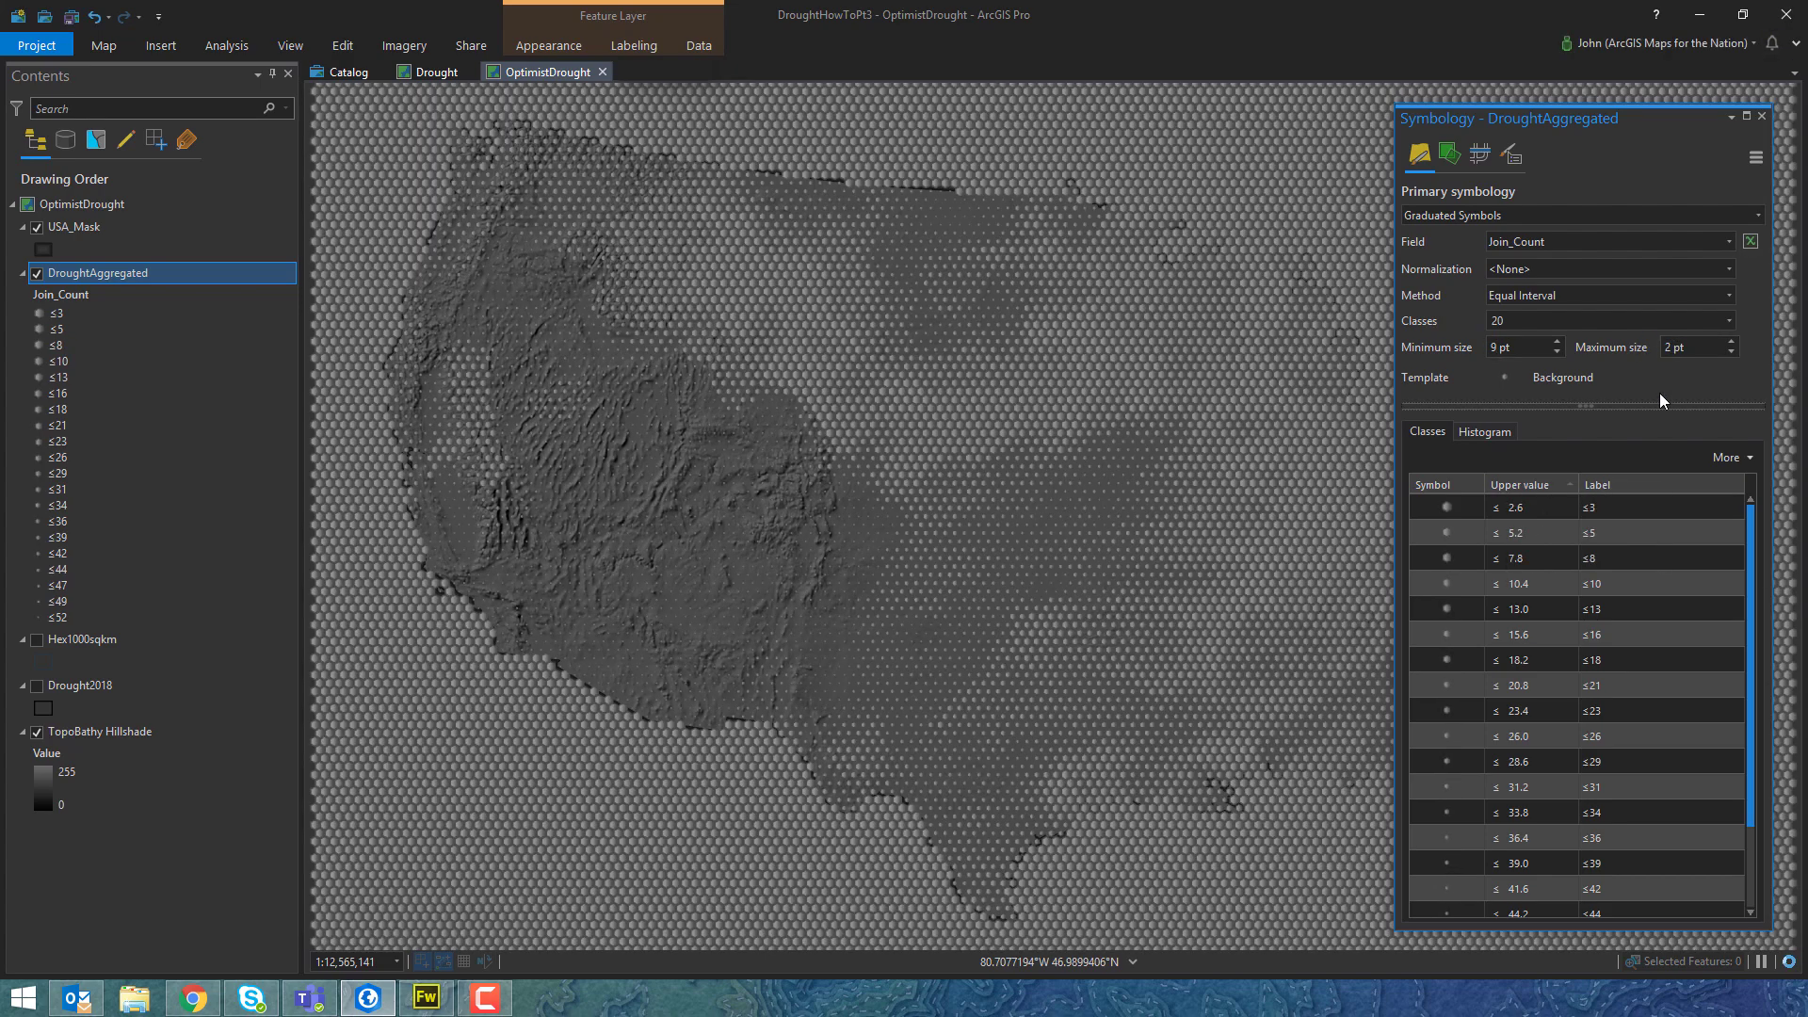
Recolor the third shape marker layer of the DroughtAggregated template symbol to bright blue and apply it.
click(1505, 377)
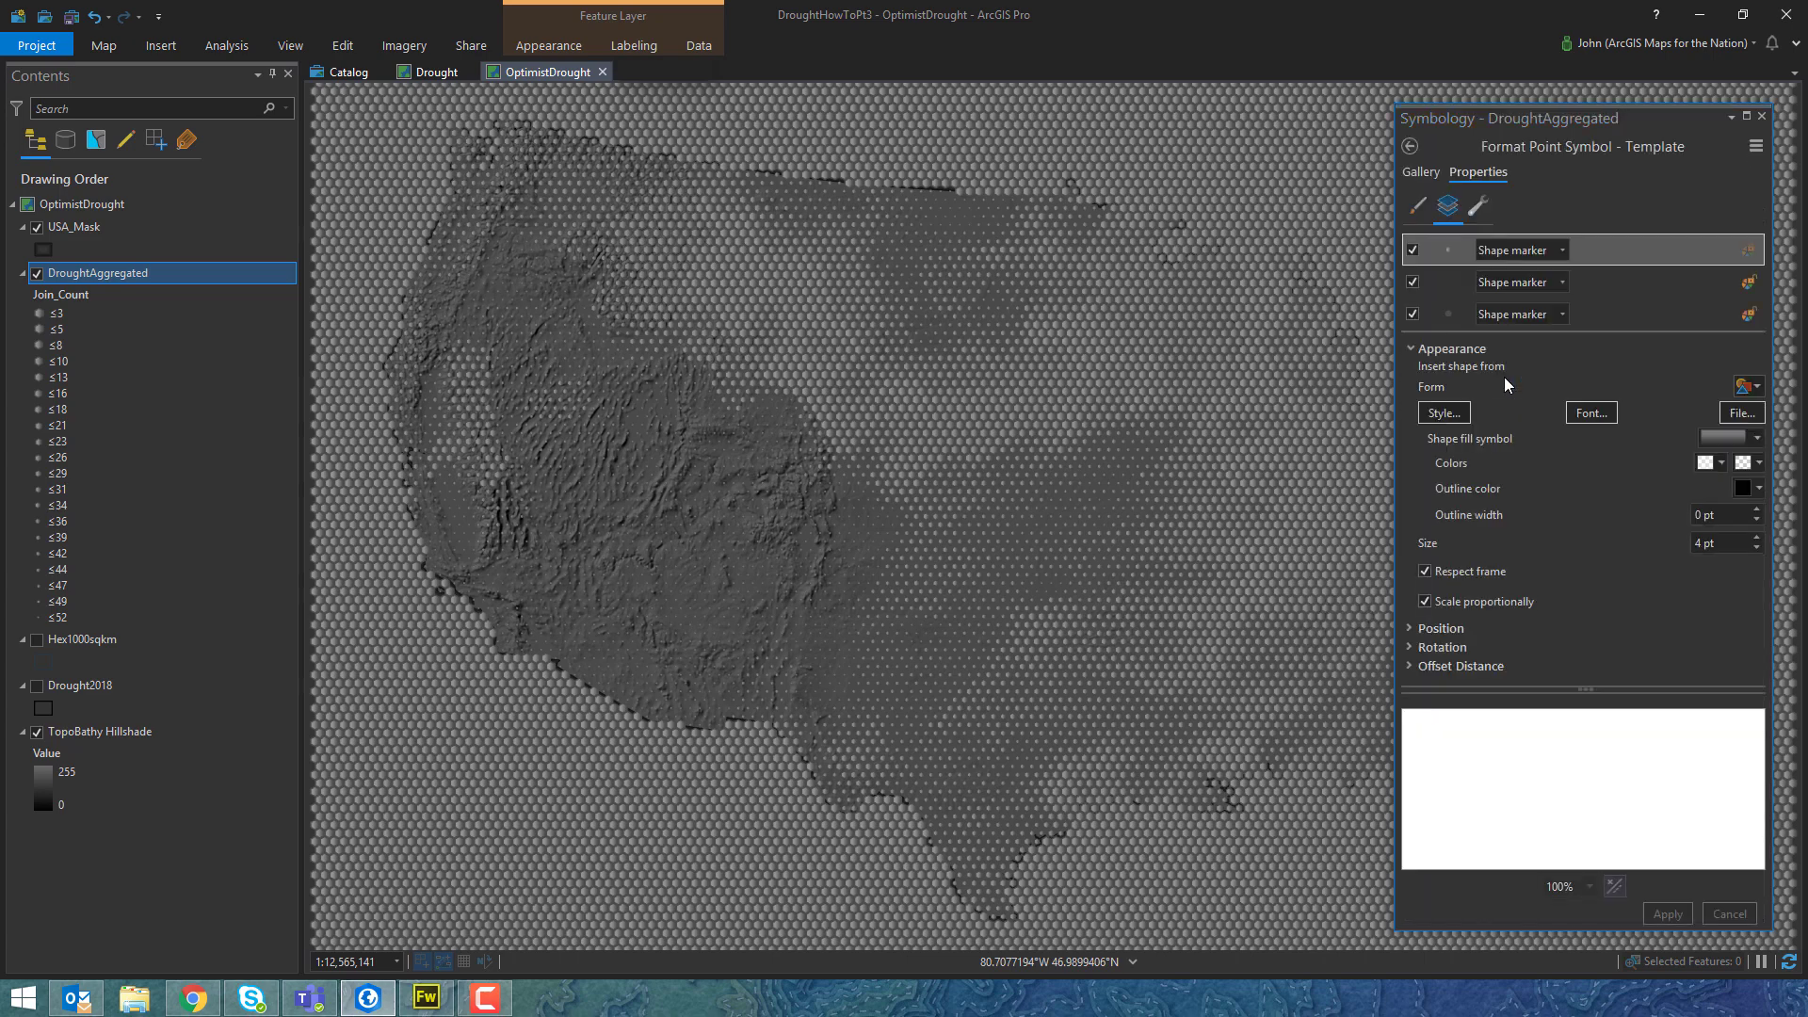
click(1608, 321)
click(1742, 463)
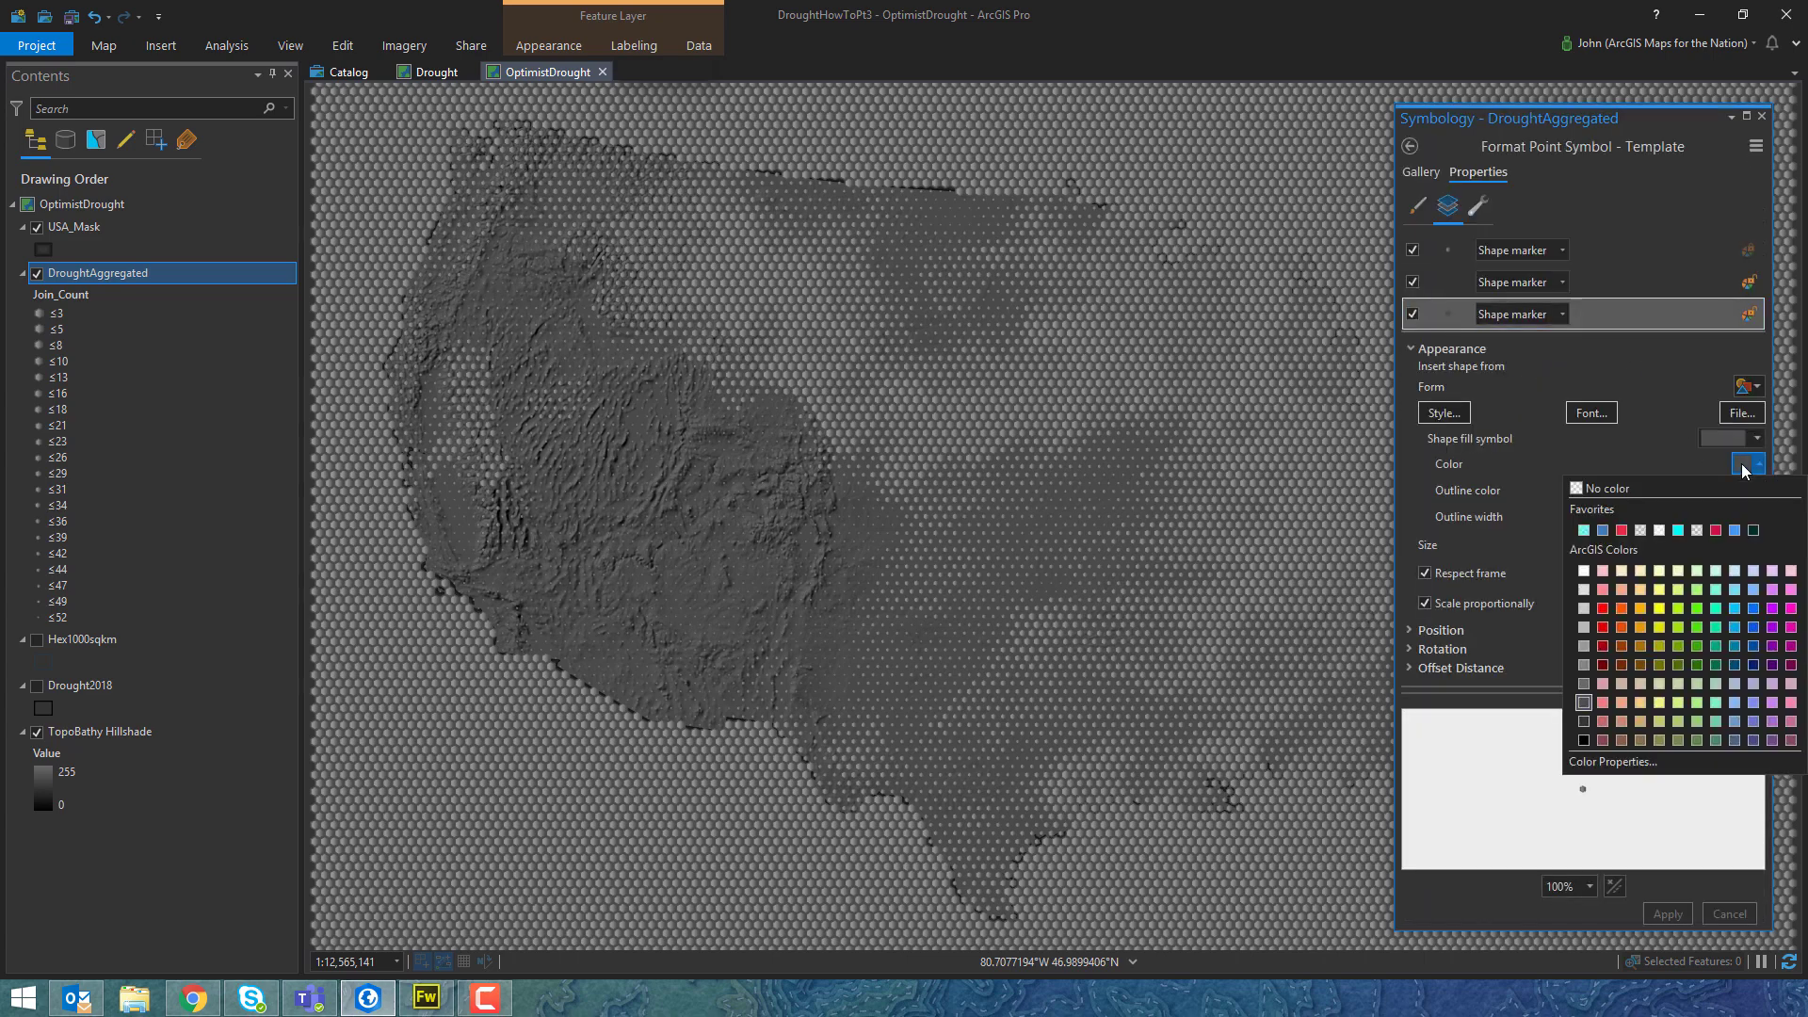
click(1737, 626)
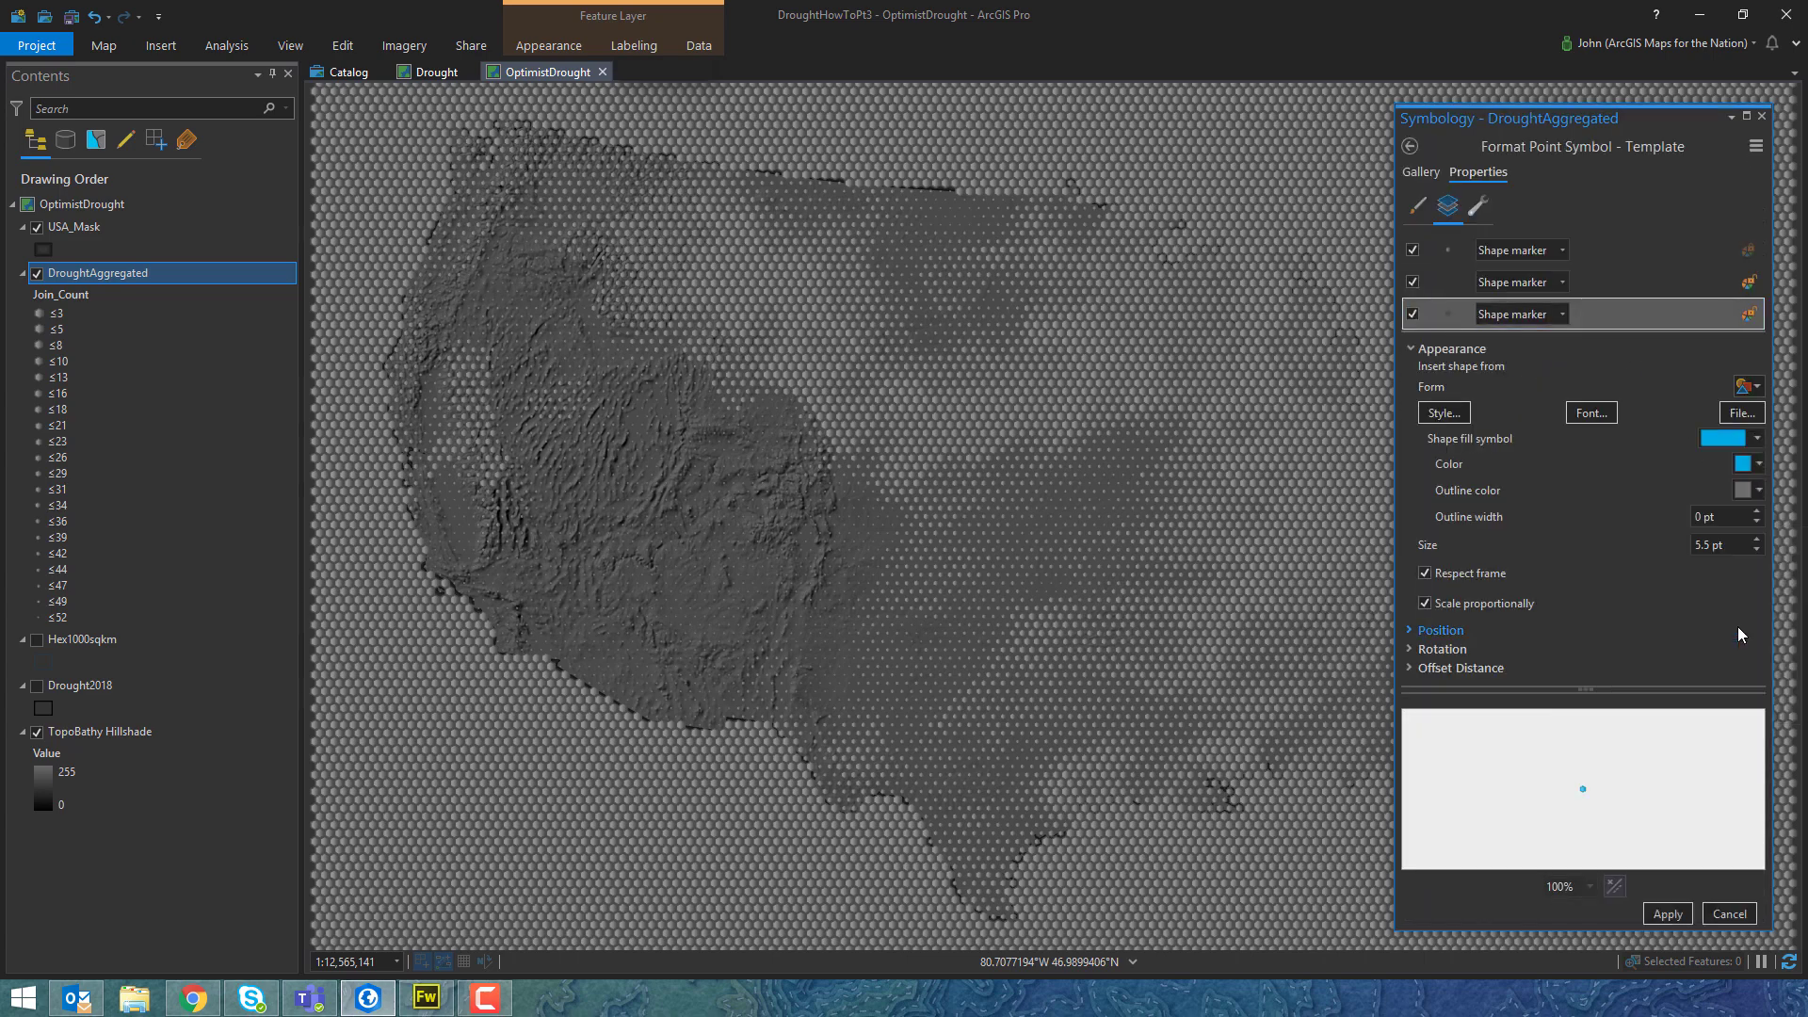
click(1663, 913)
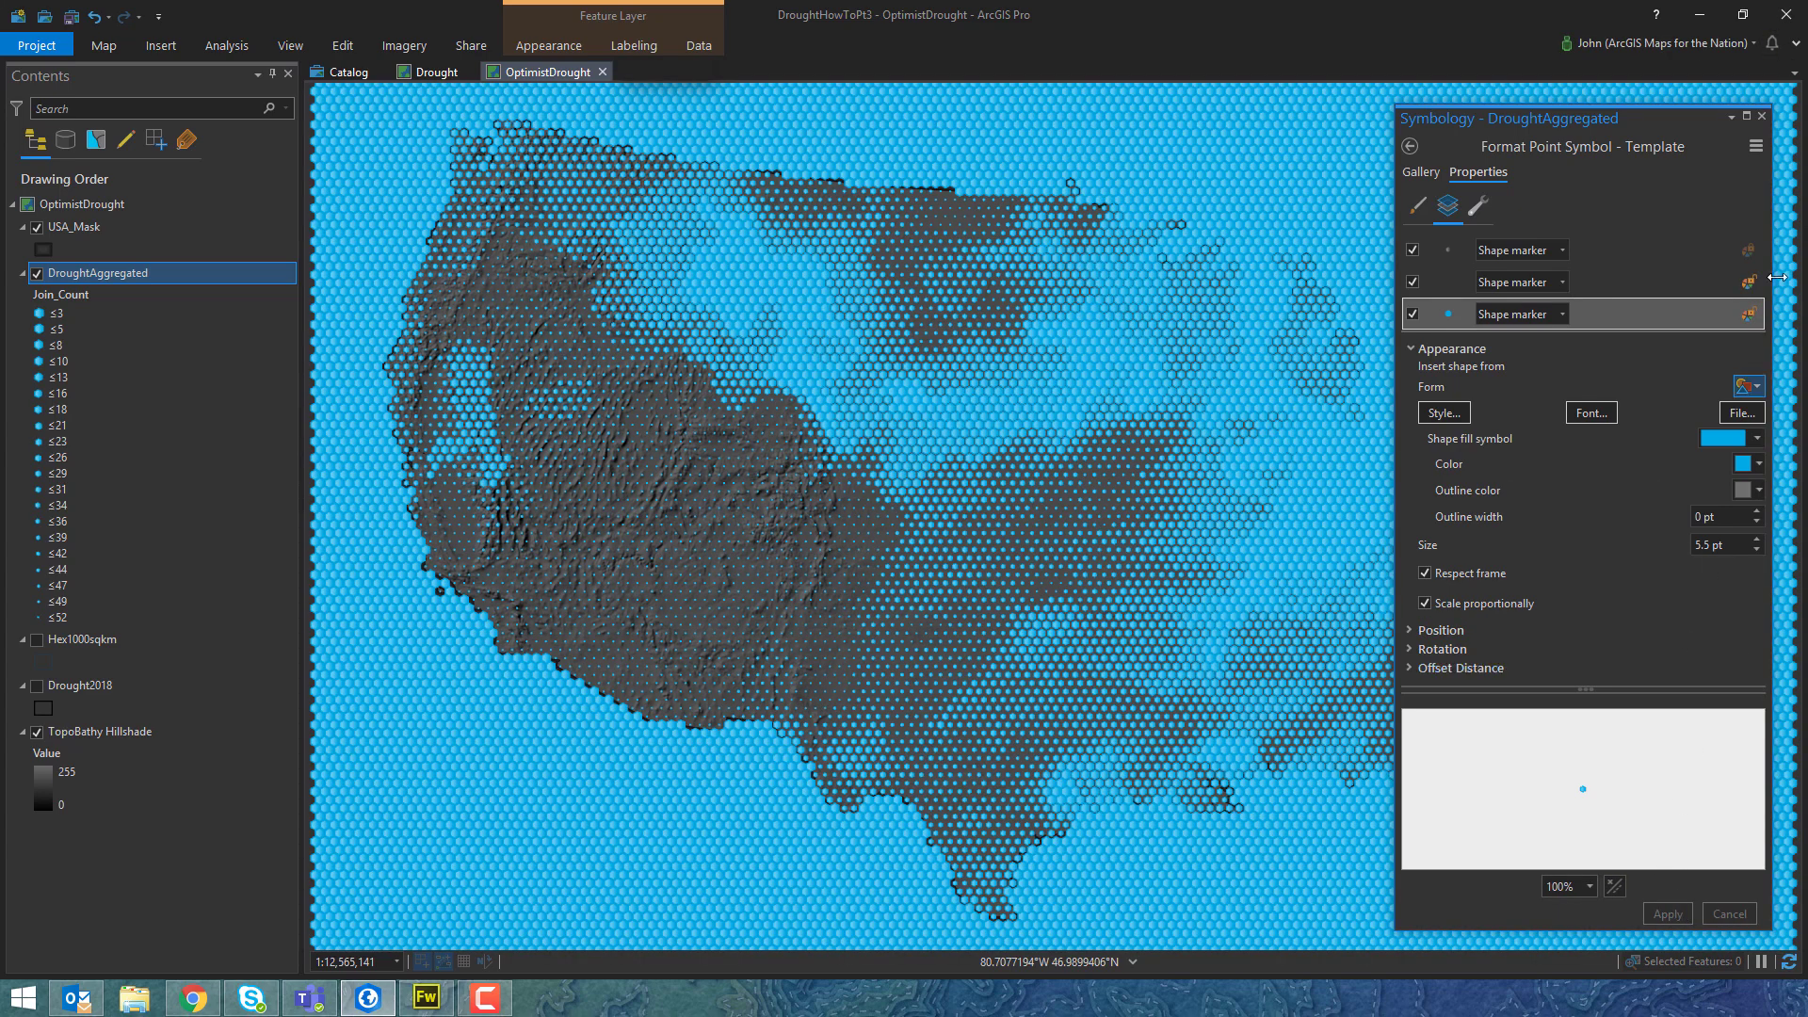
click(1762, 117)
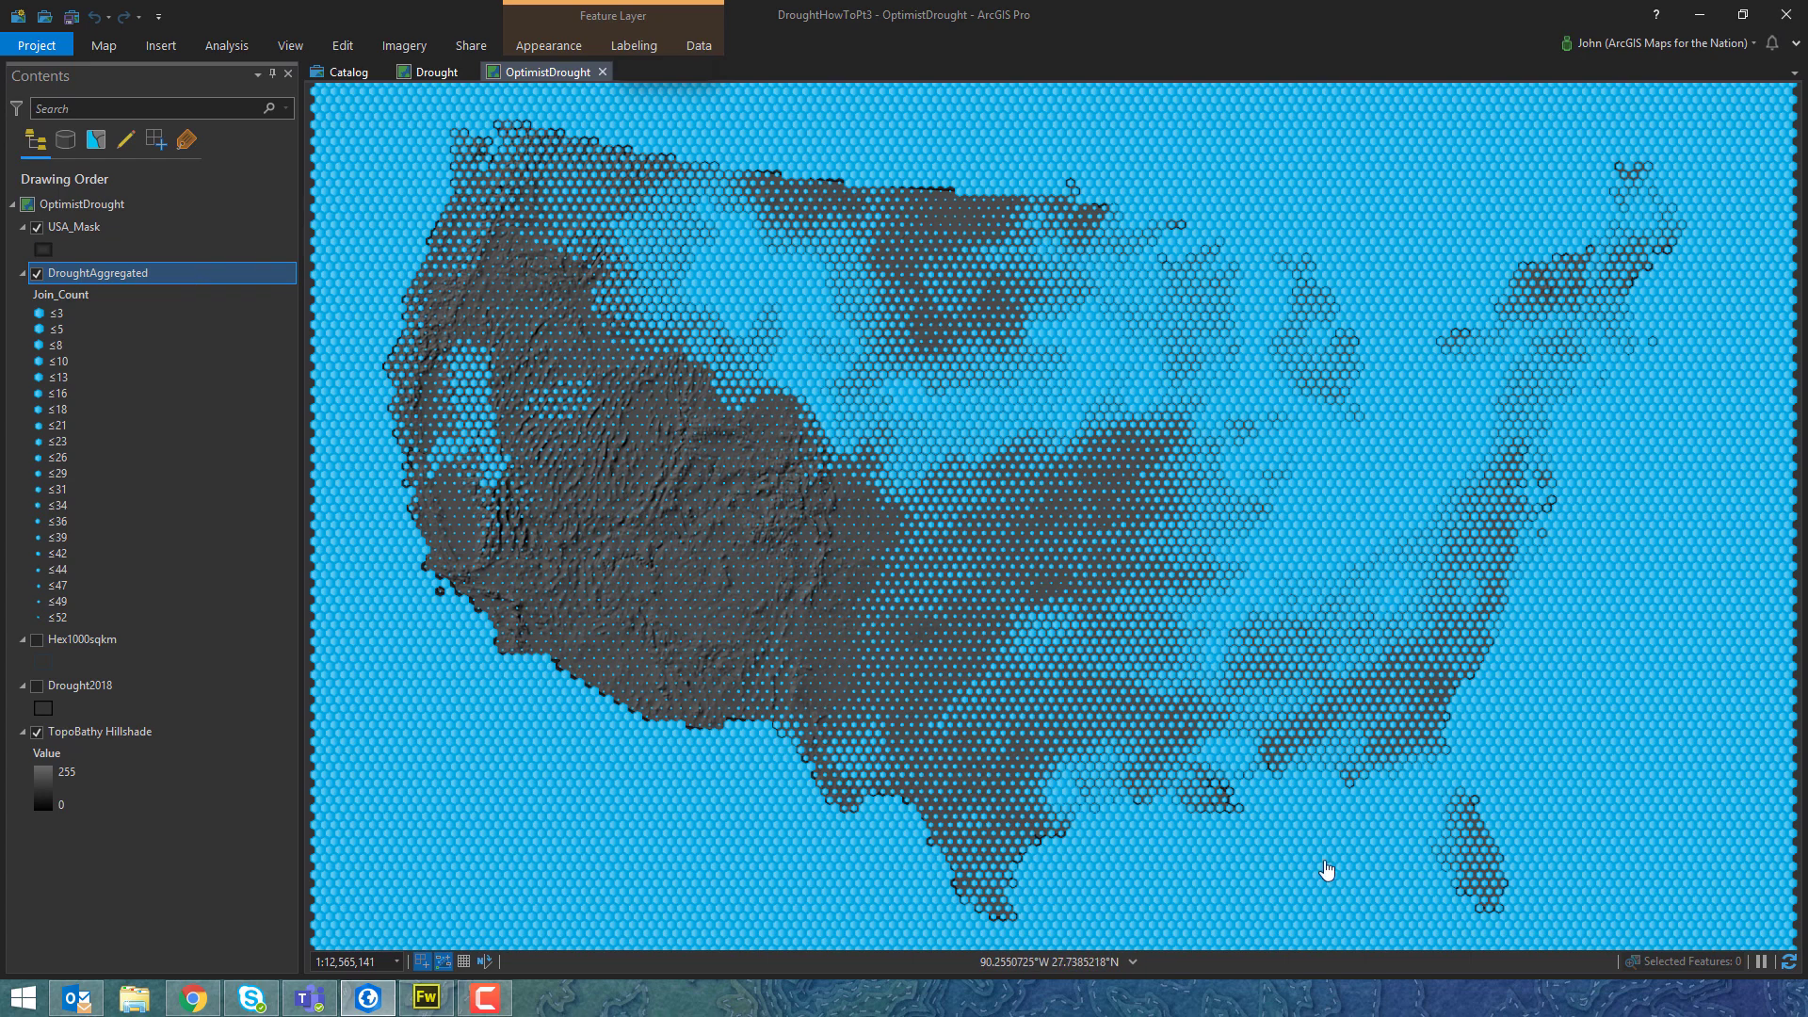
Add a Short field named Omit with a default of 0 to the DroughtAggregated attribute table and save the field changes.
right_click(212, 268)
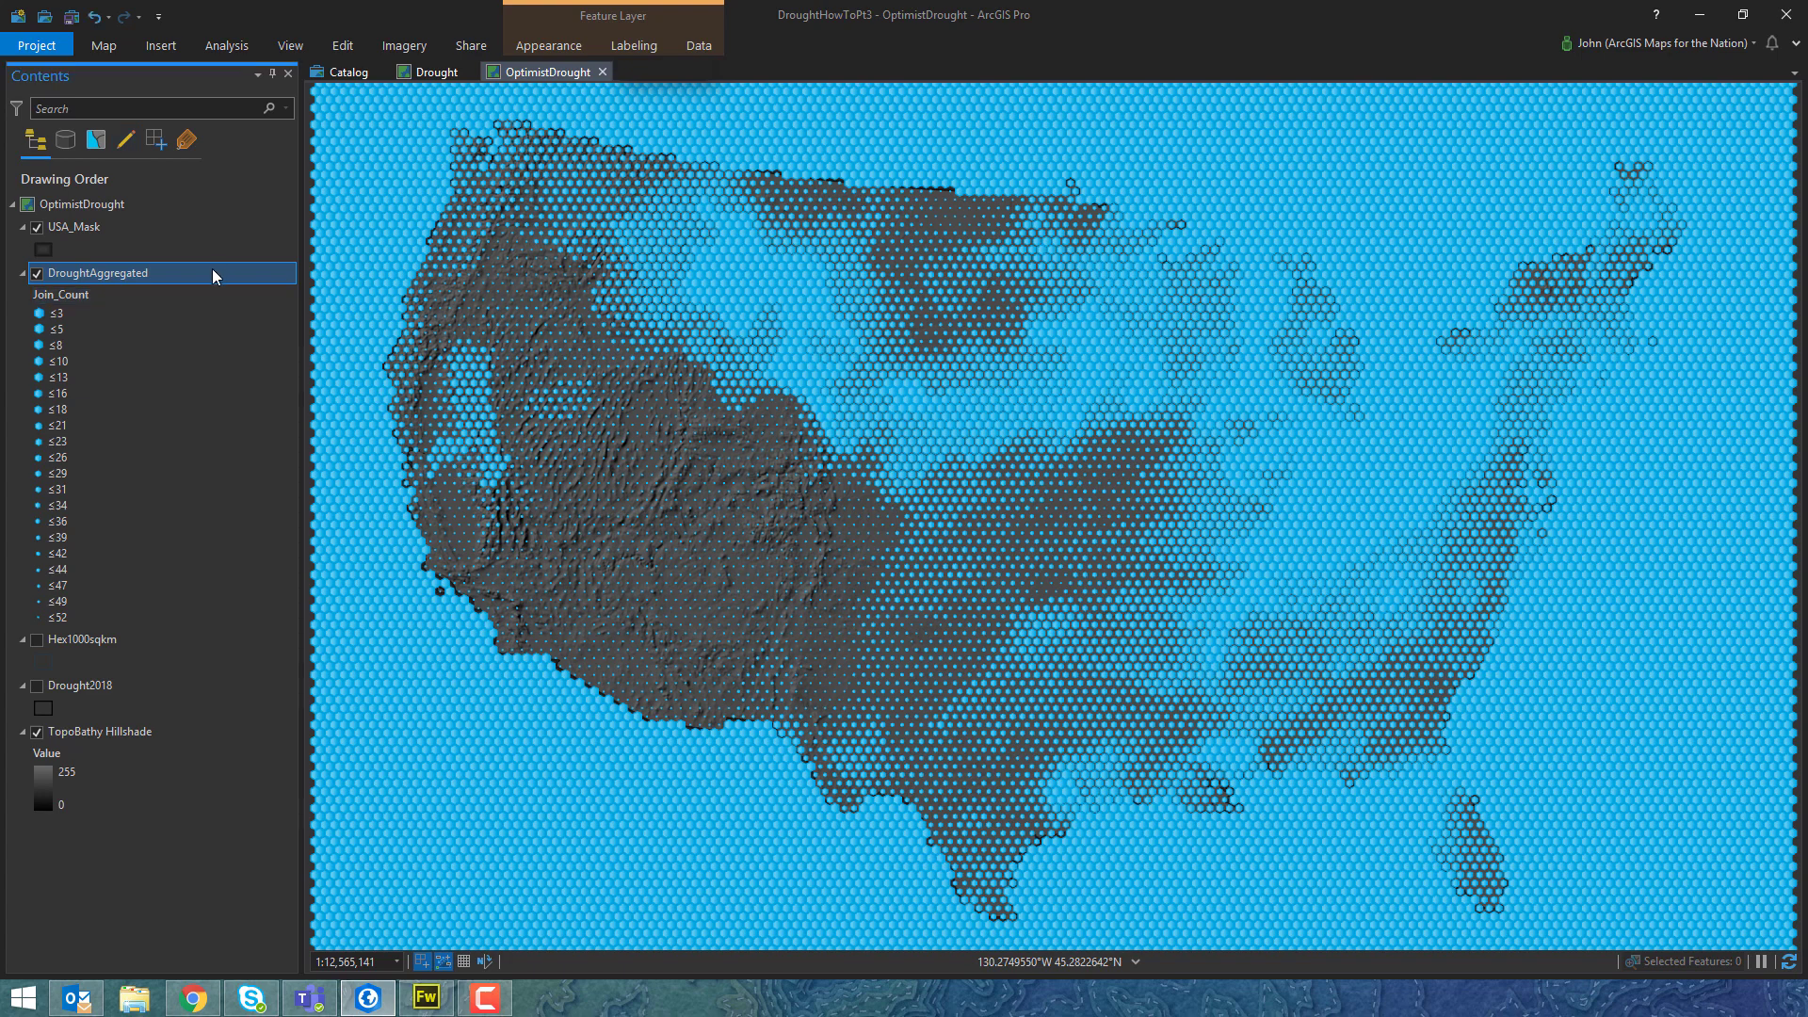
click(280, 354)
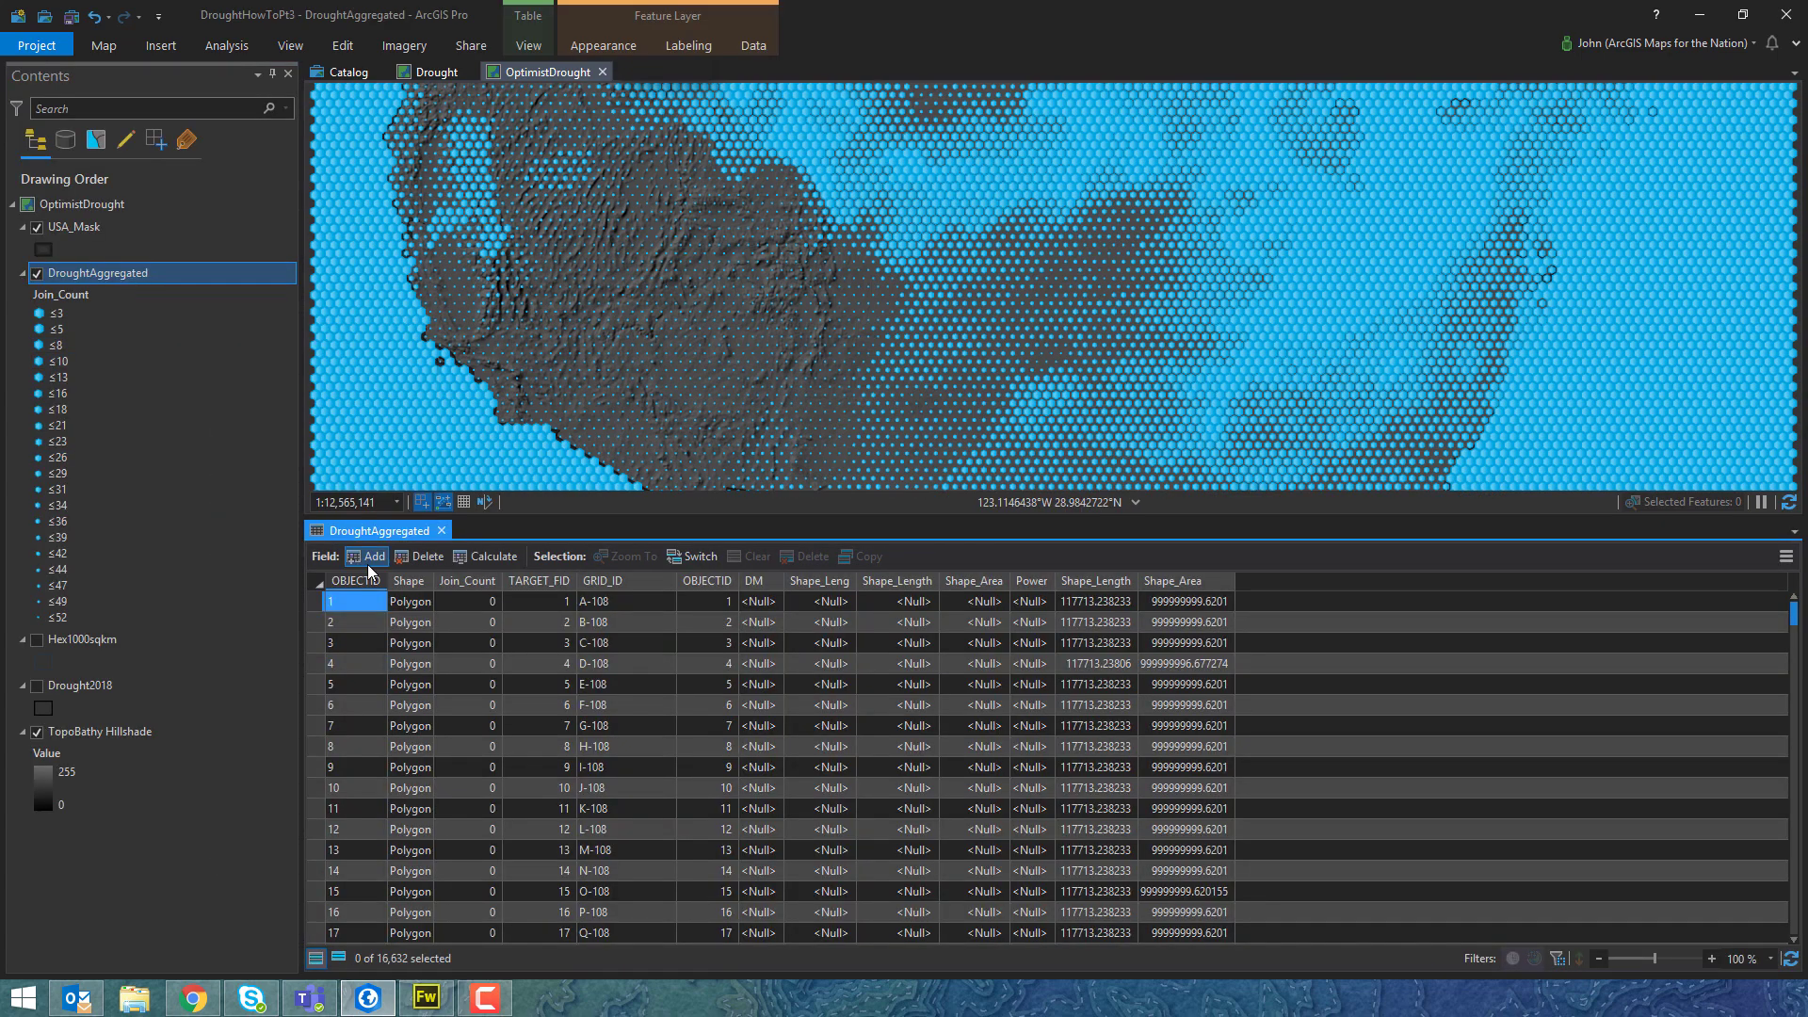
click(370, 556)
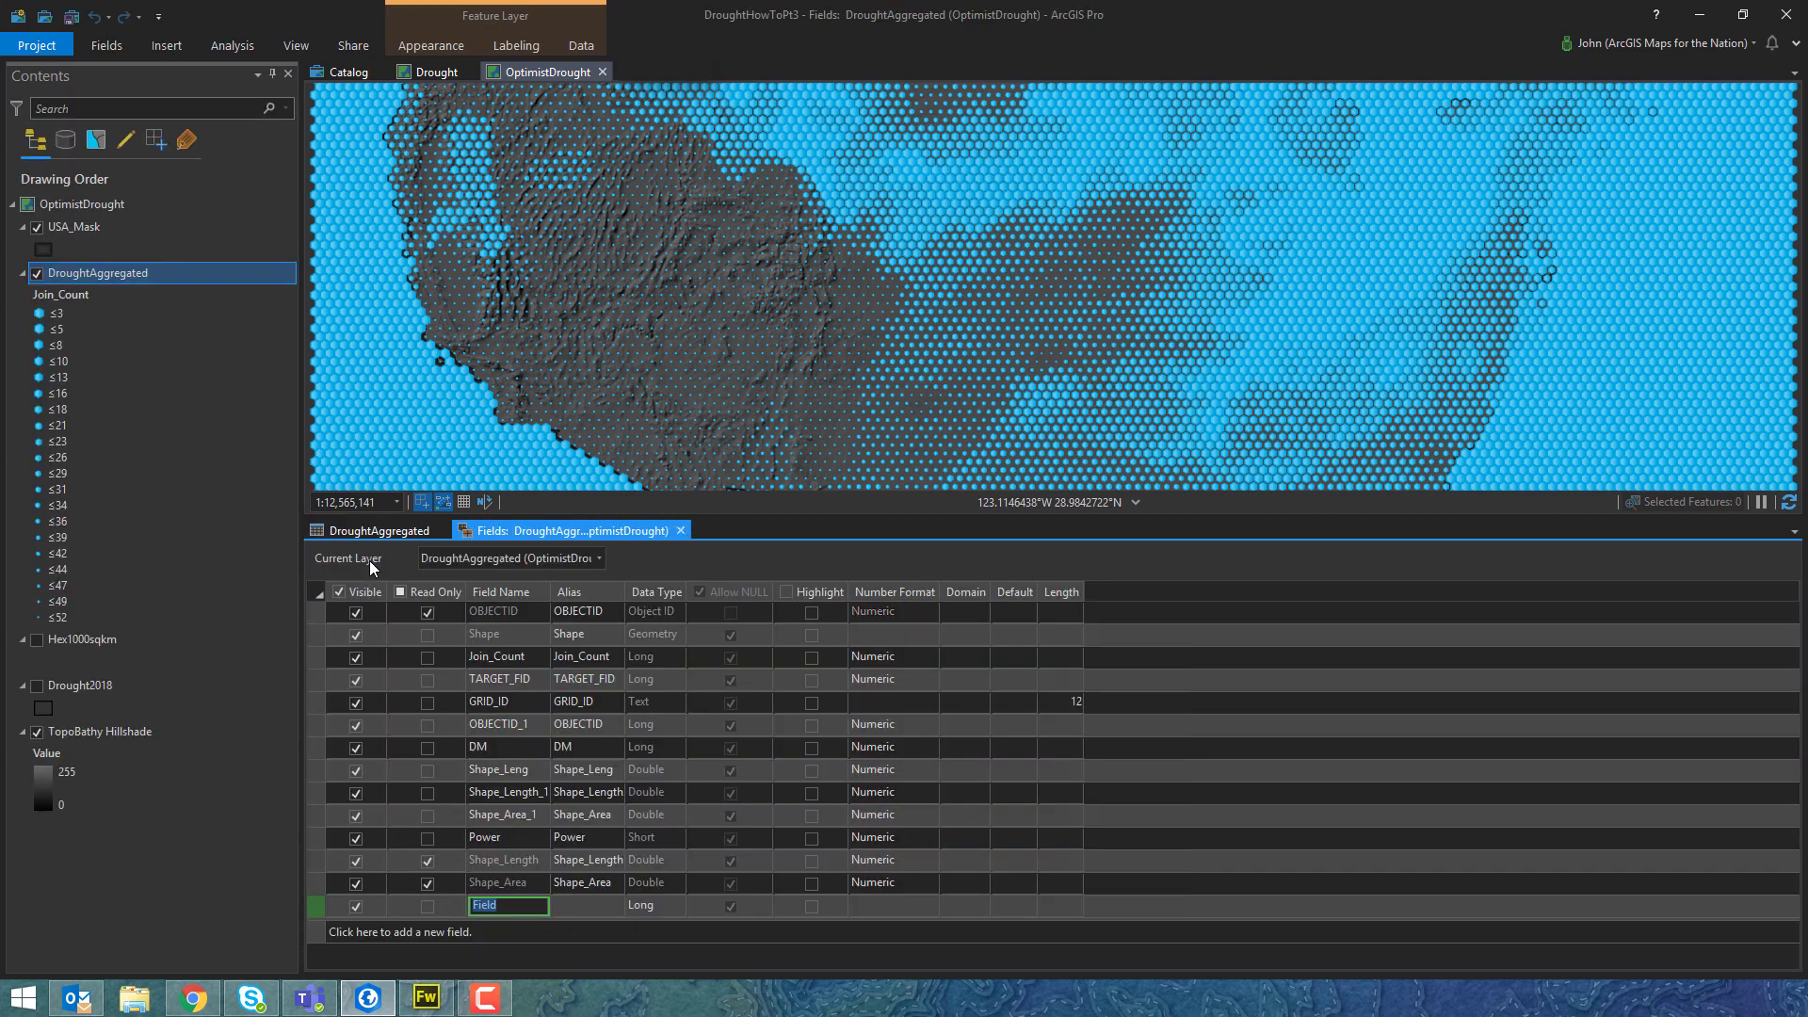
text(Omit)
click(659, 904)
click(658, 904)
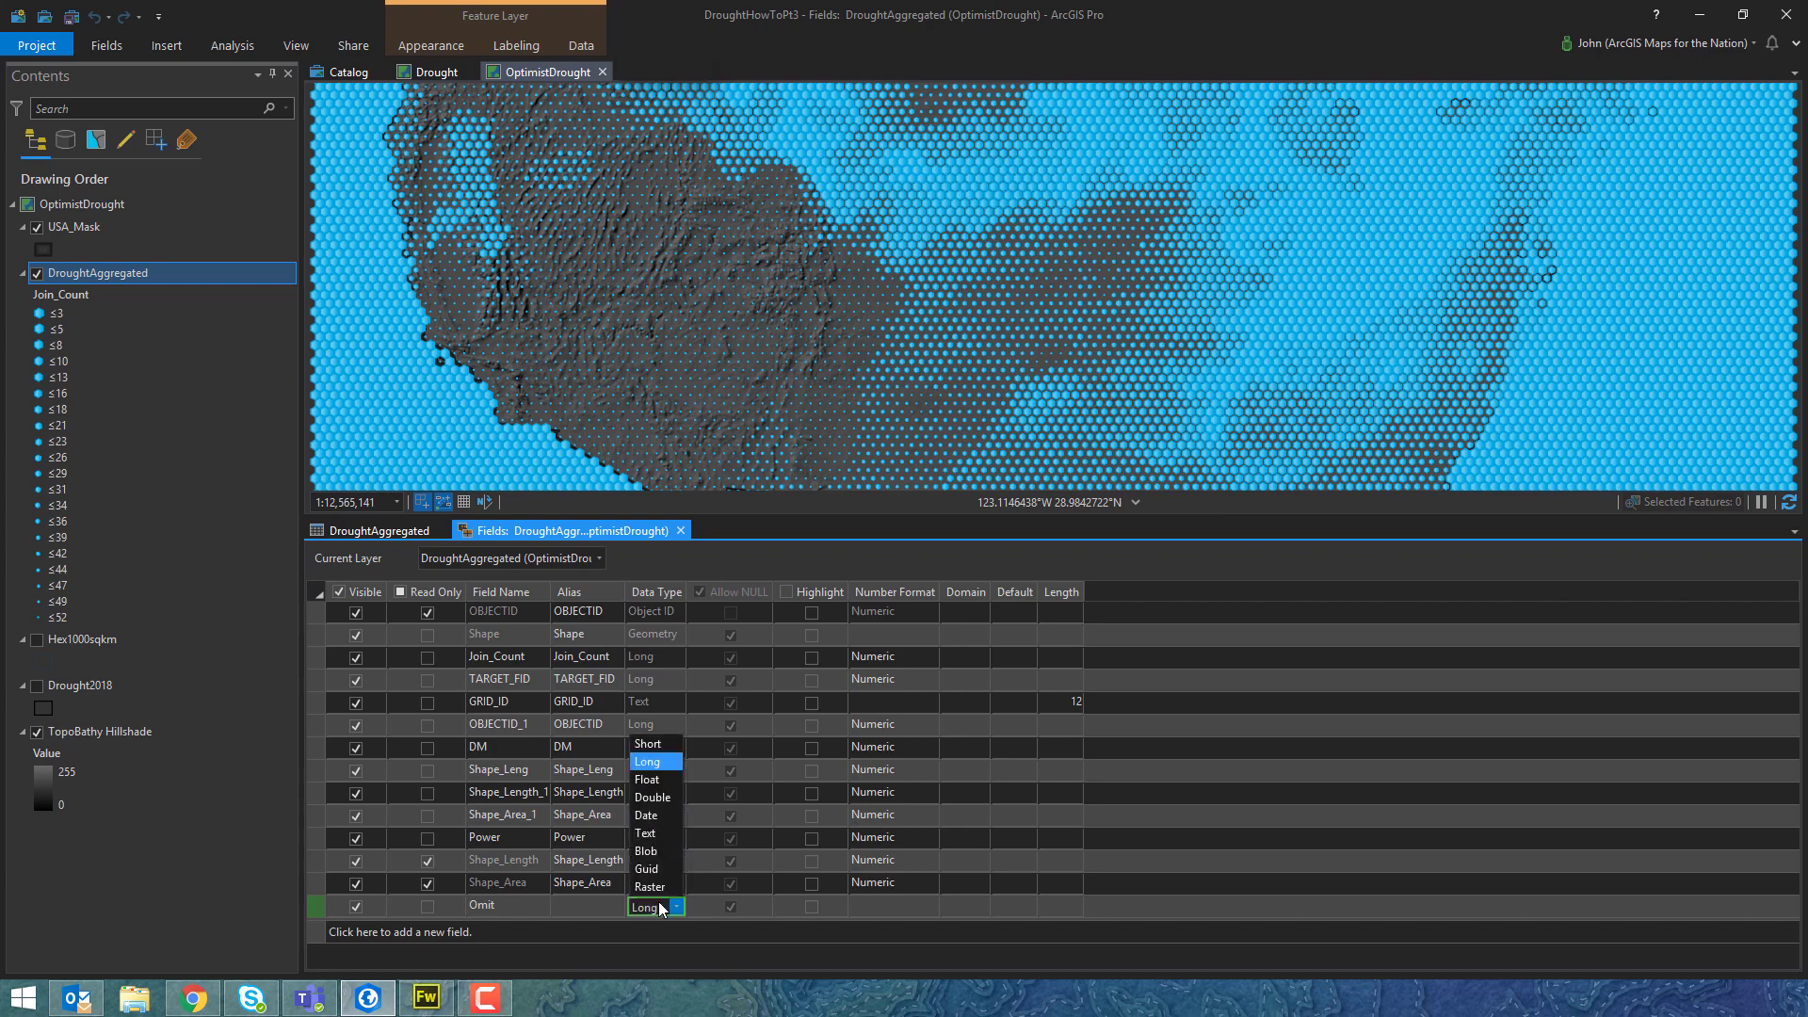
click(661, 744)
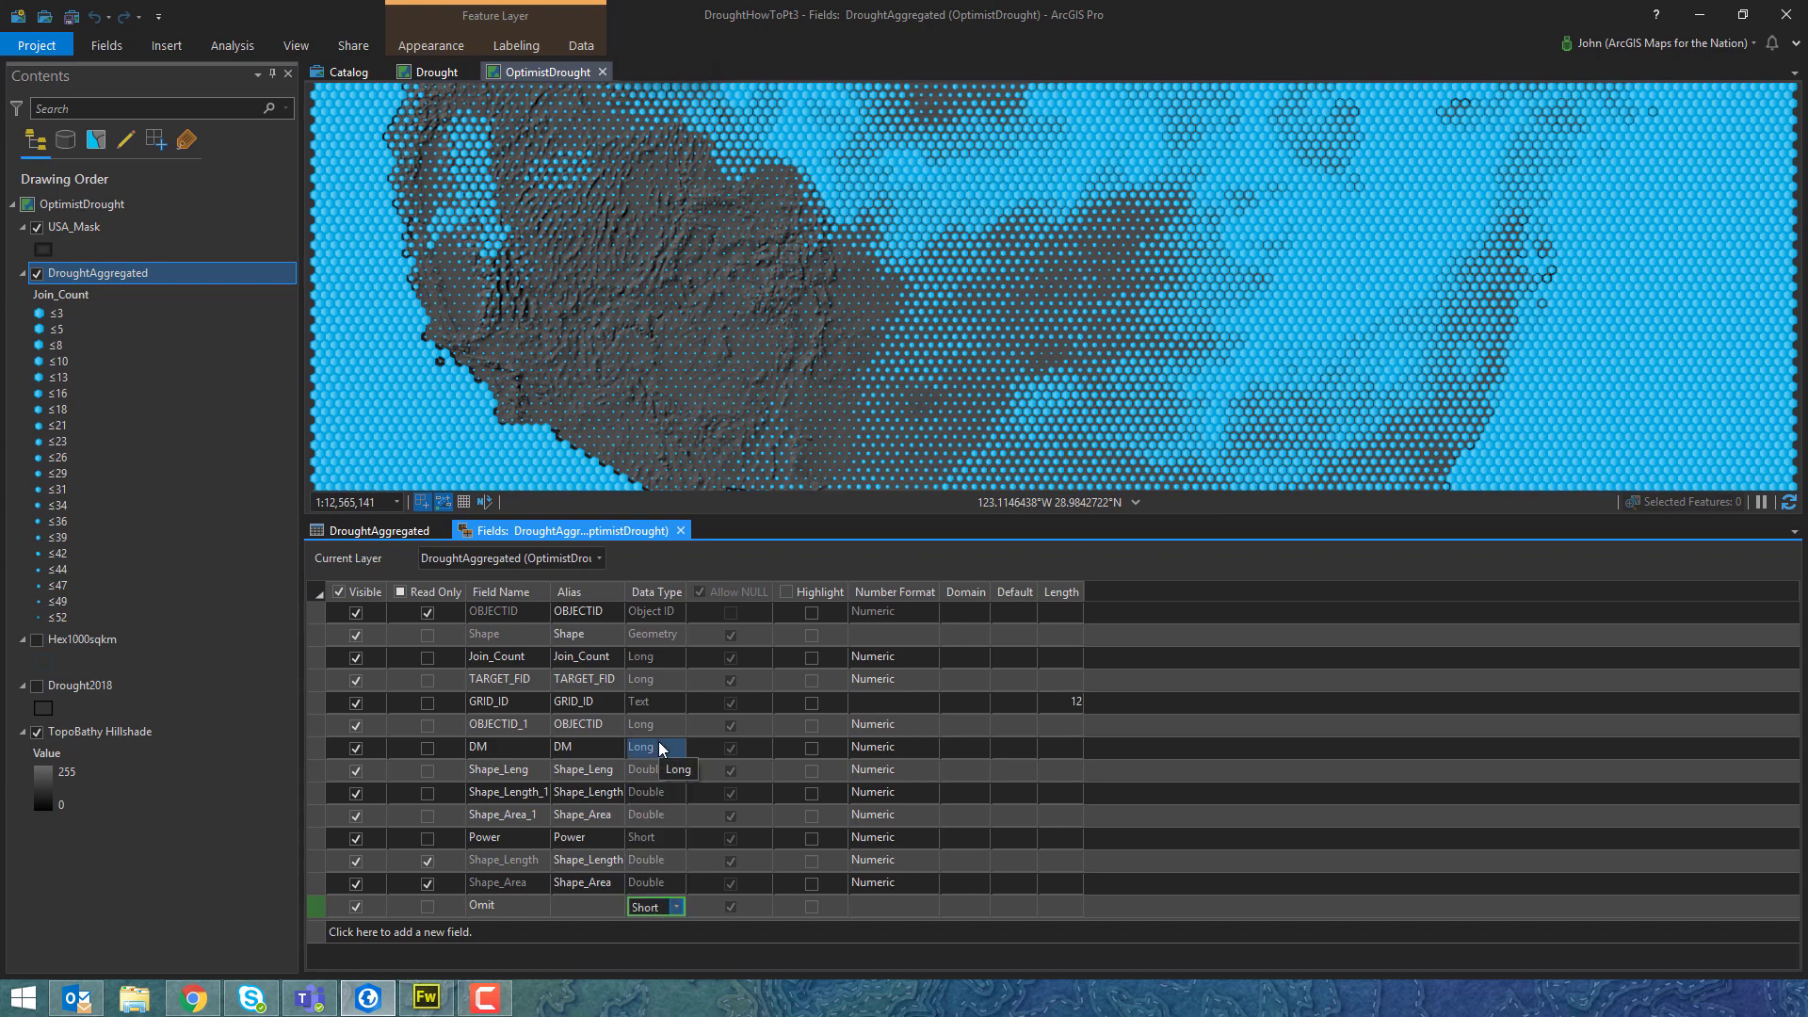
click(1013, 906)
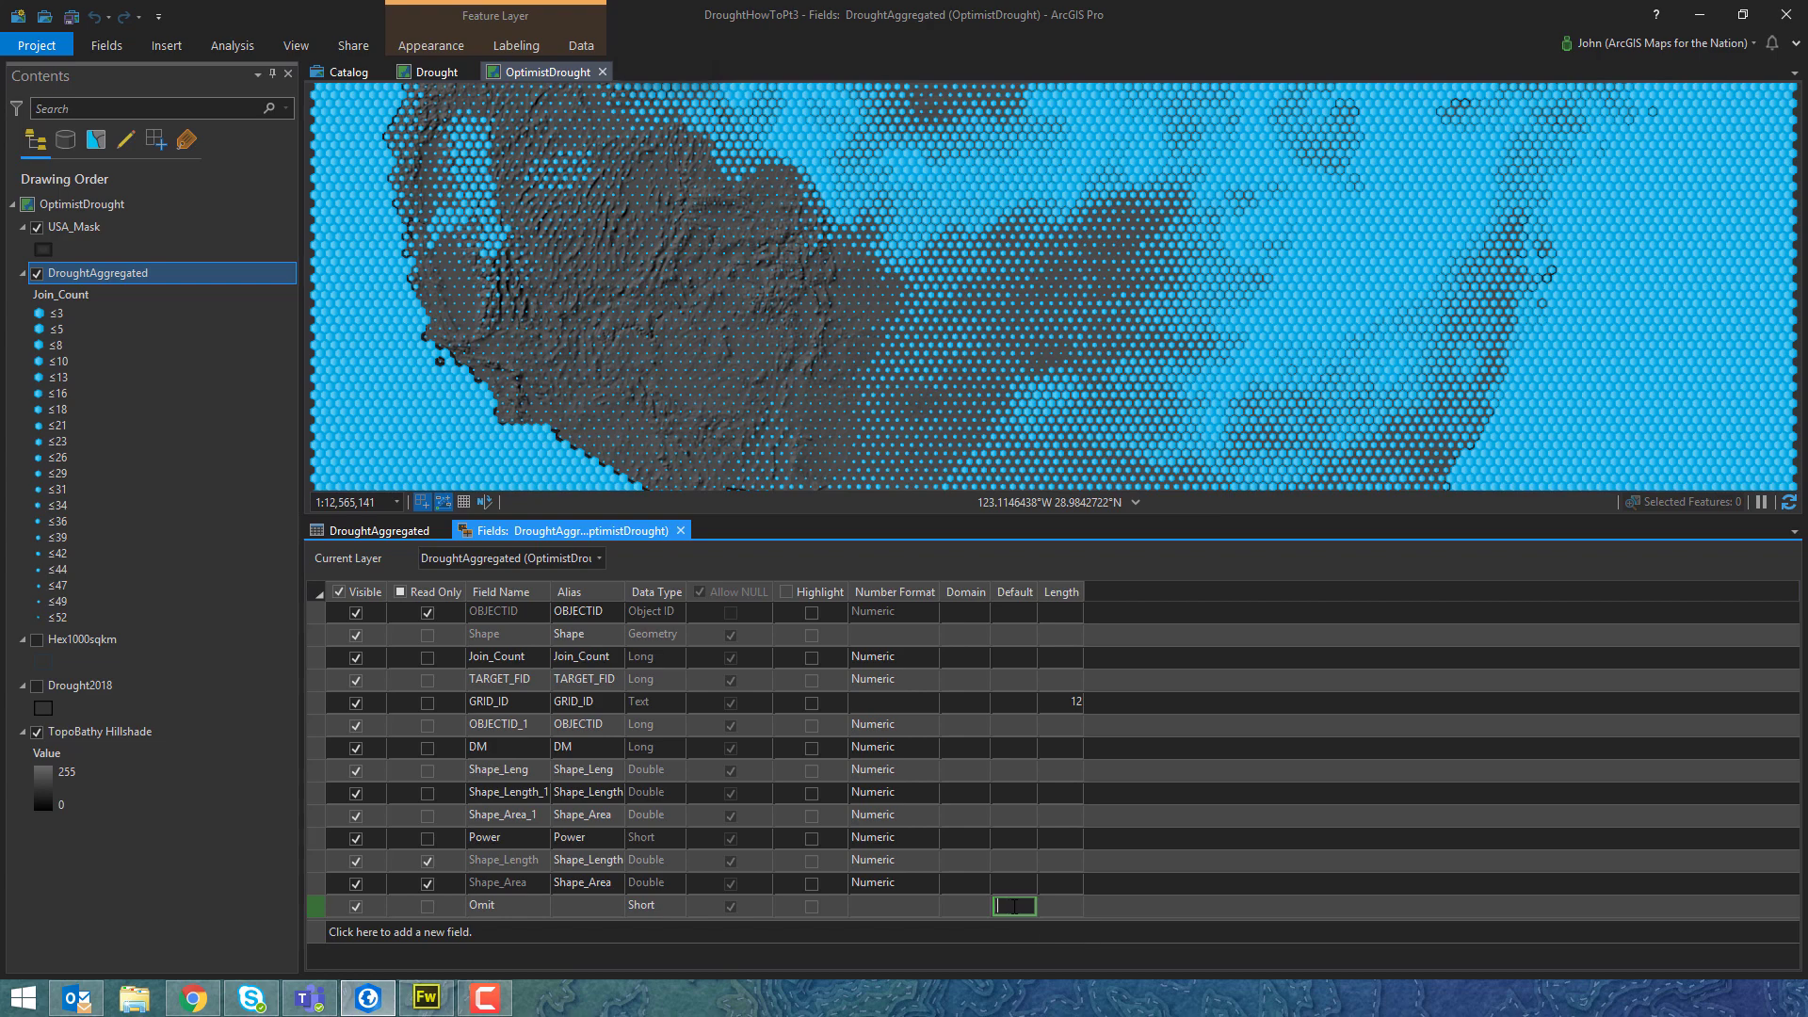
key(Tab)
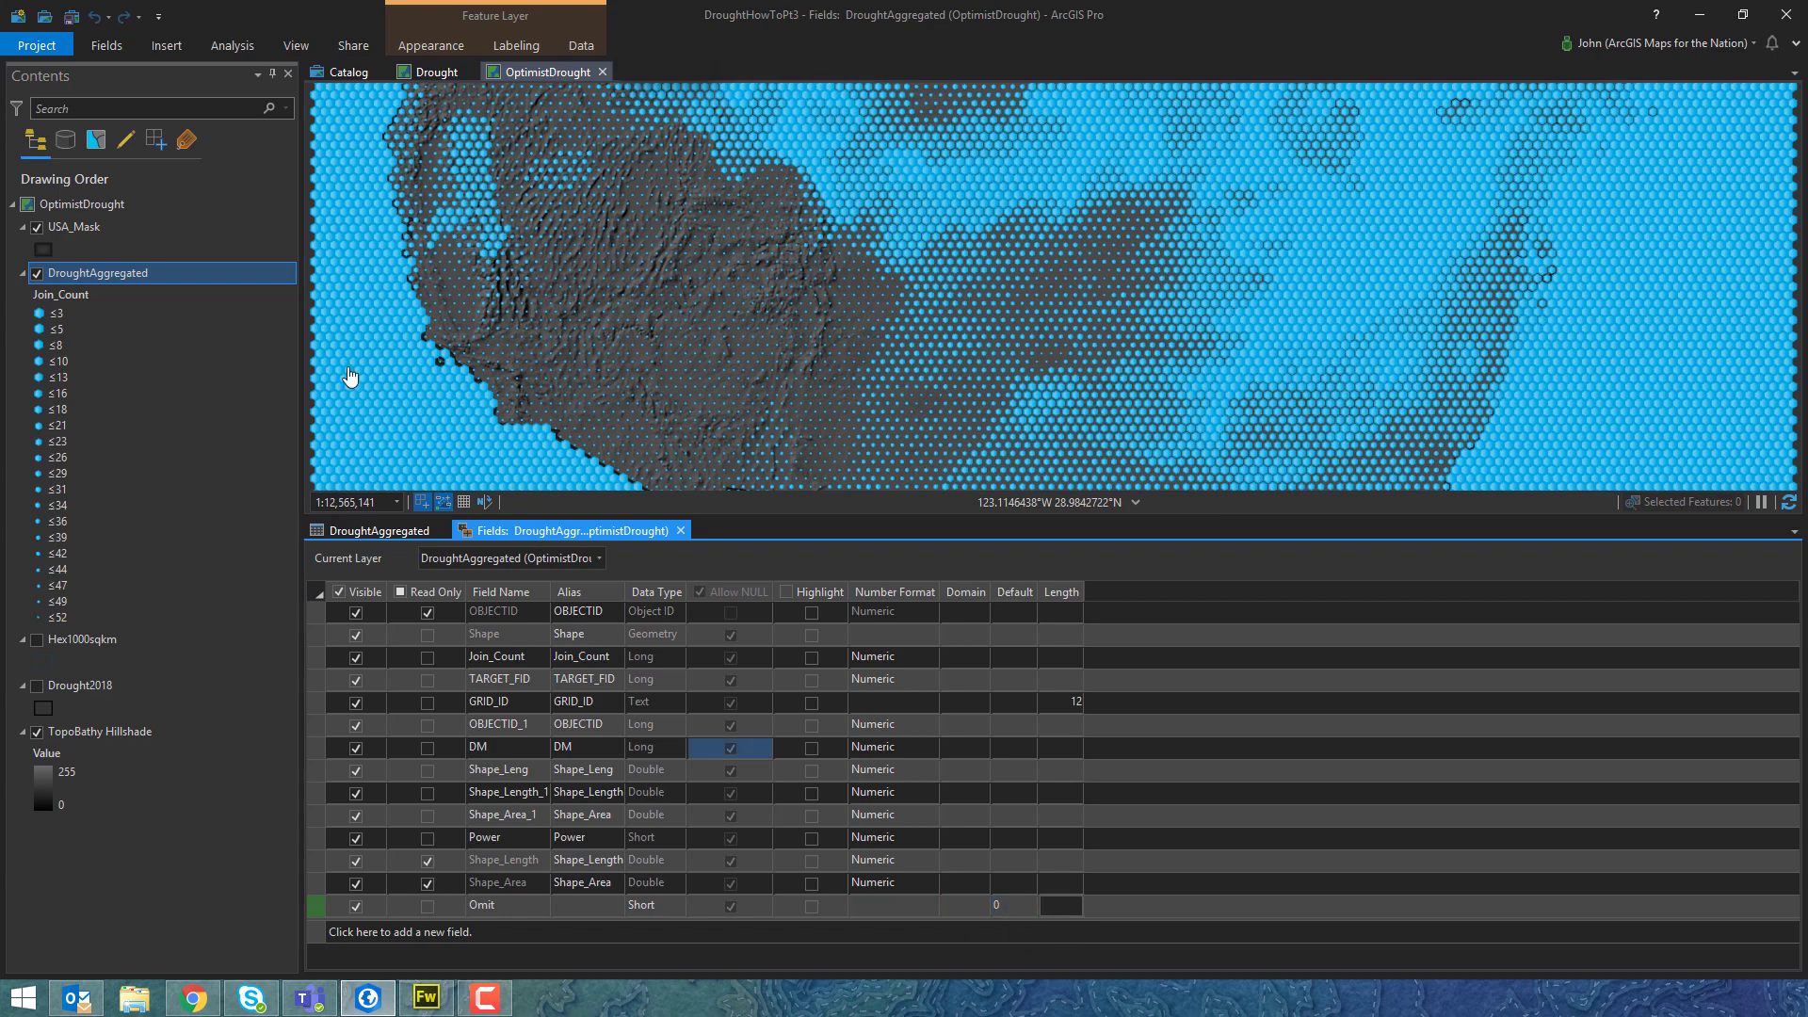
click(106, 49)
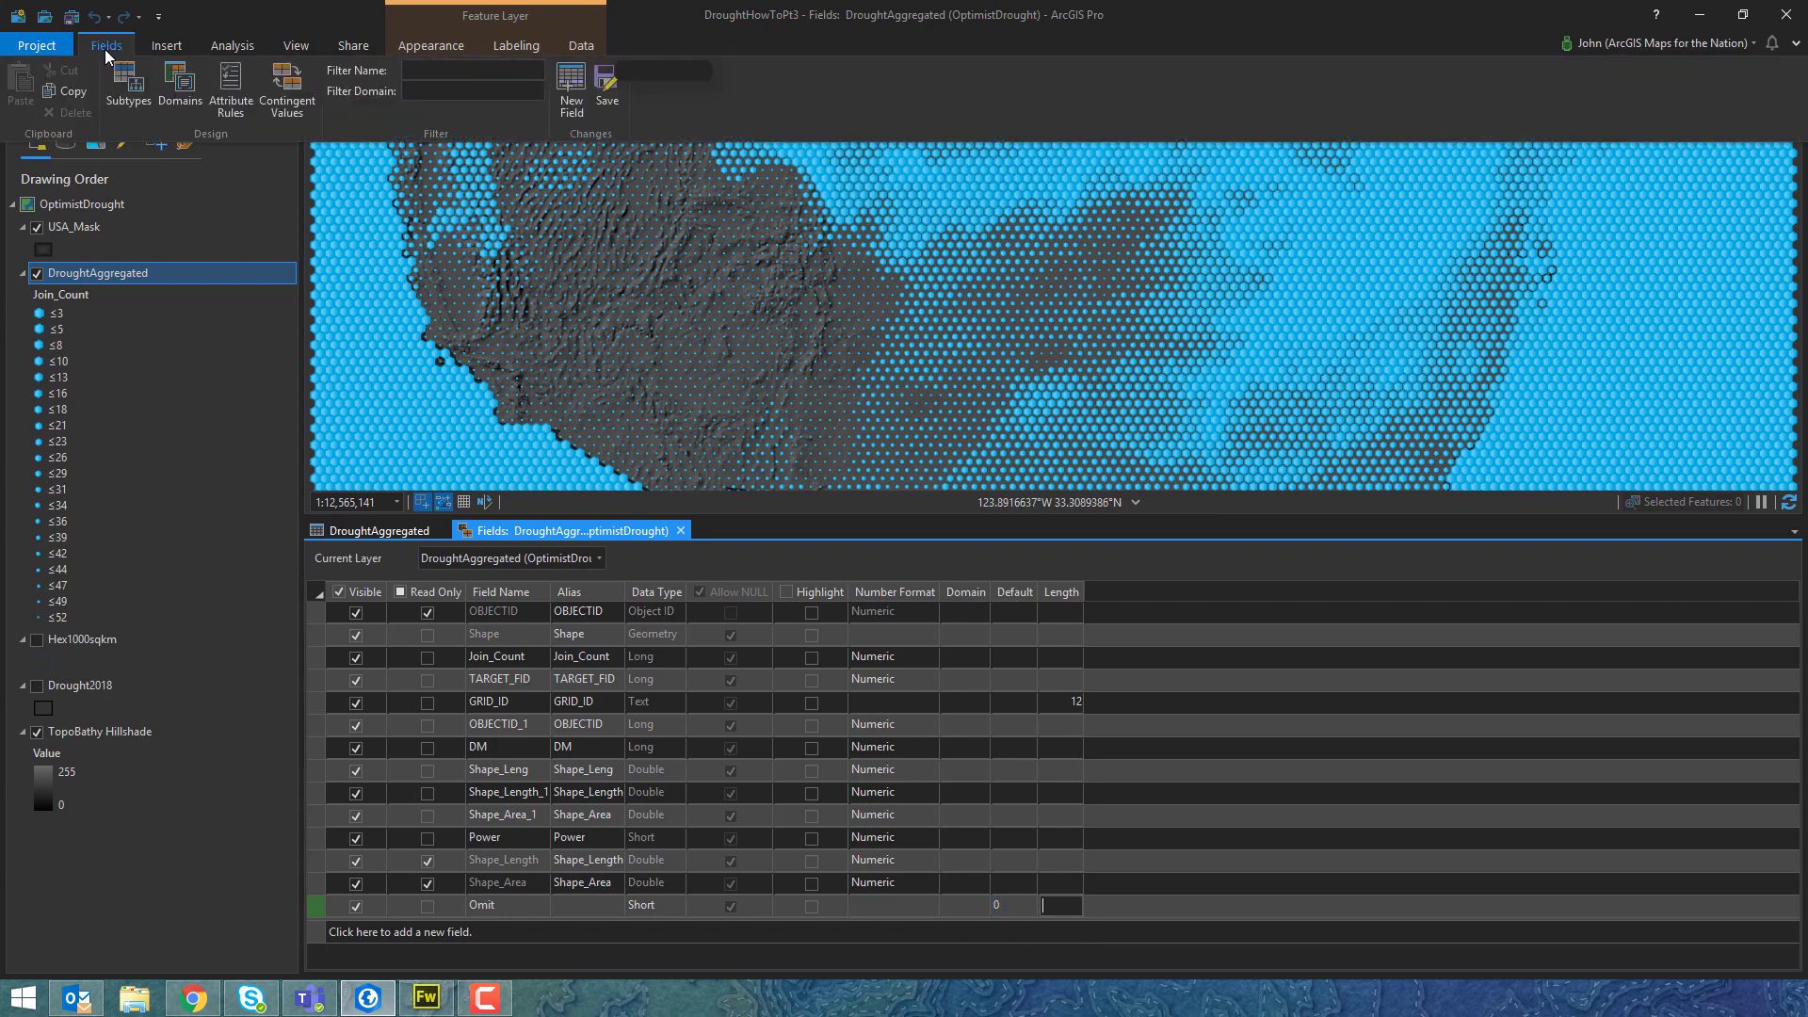
click(600, 99)
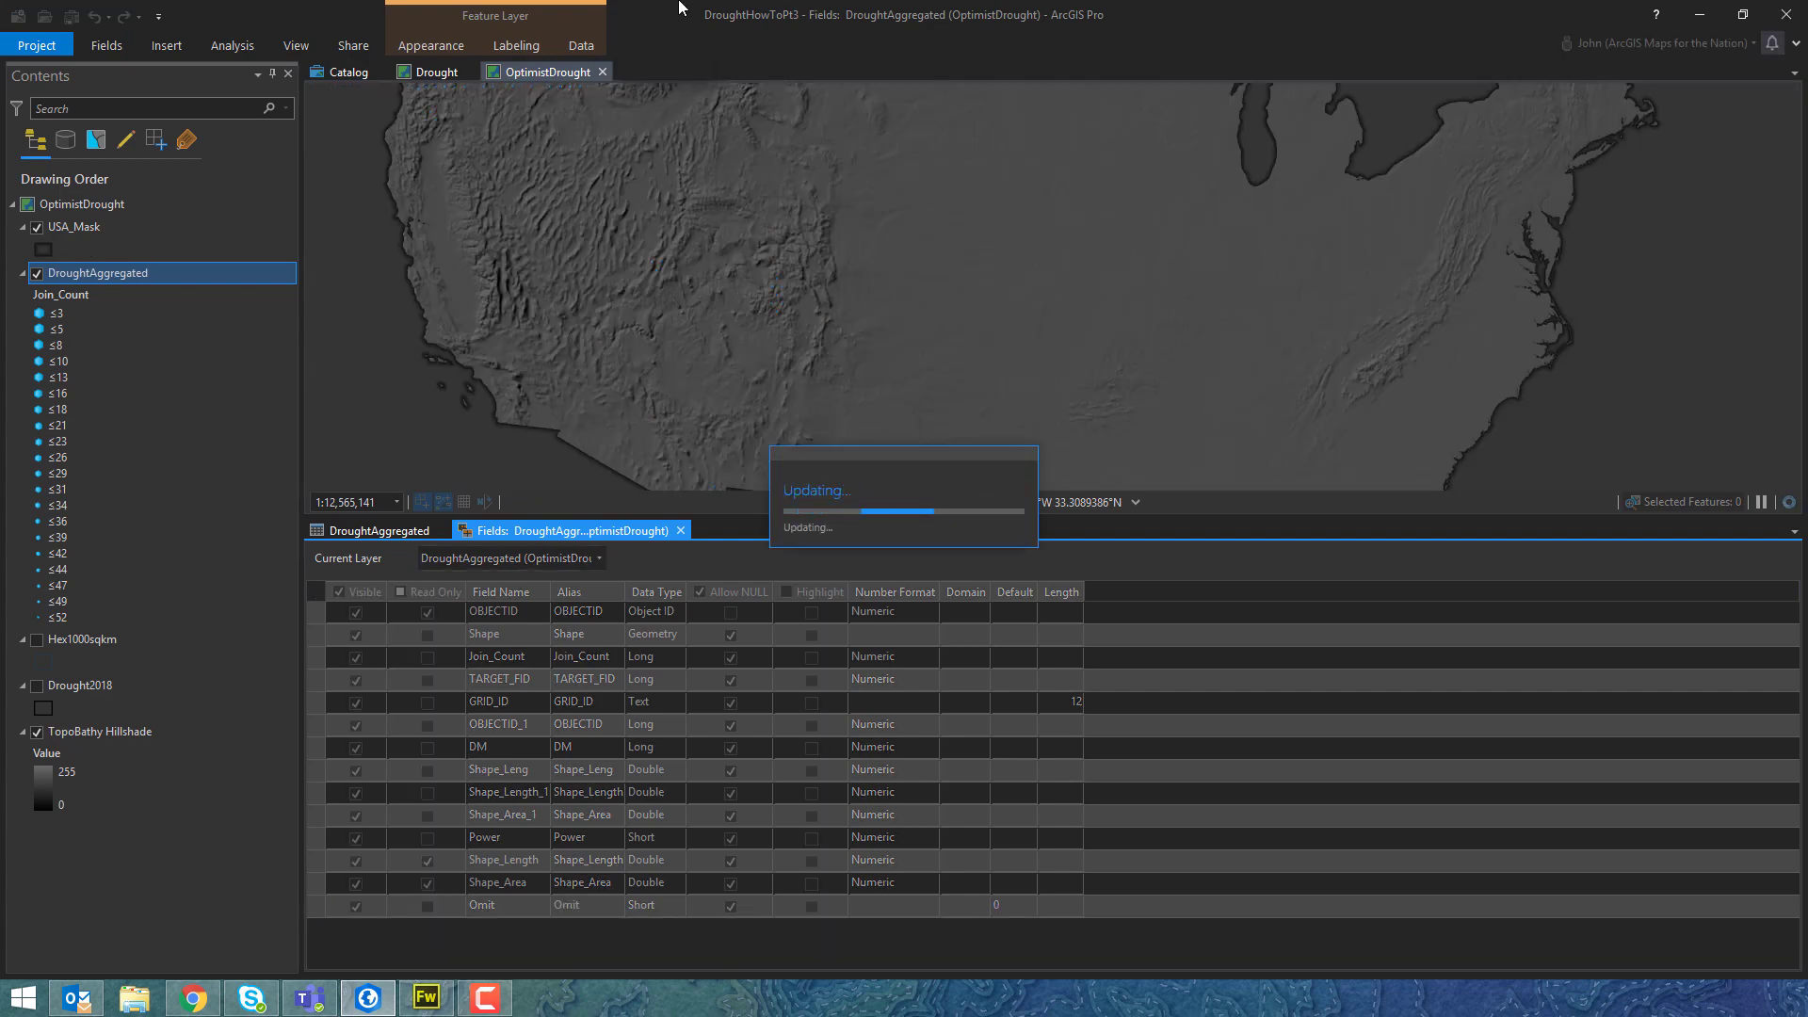
click(681, 531)
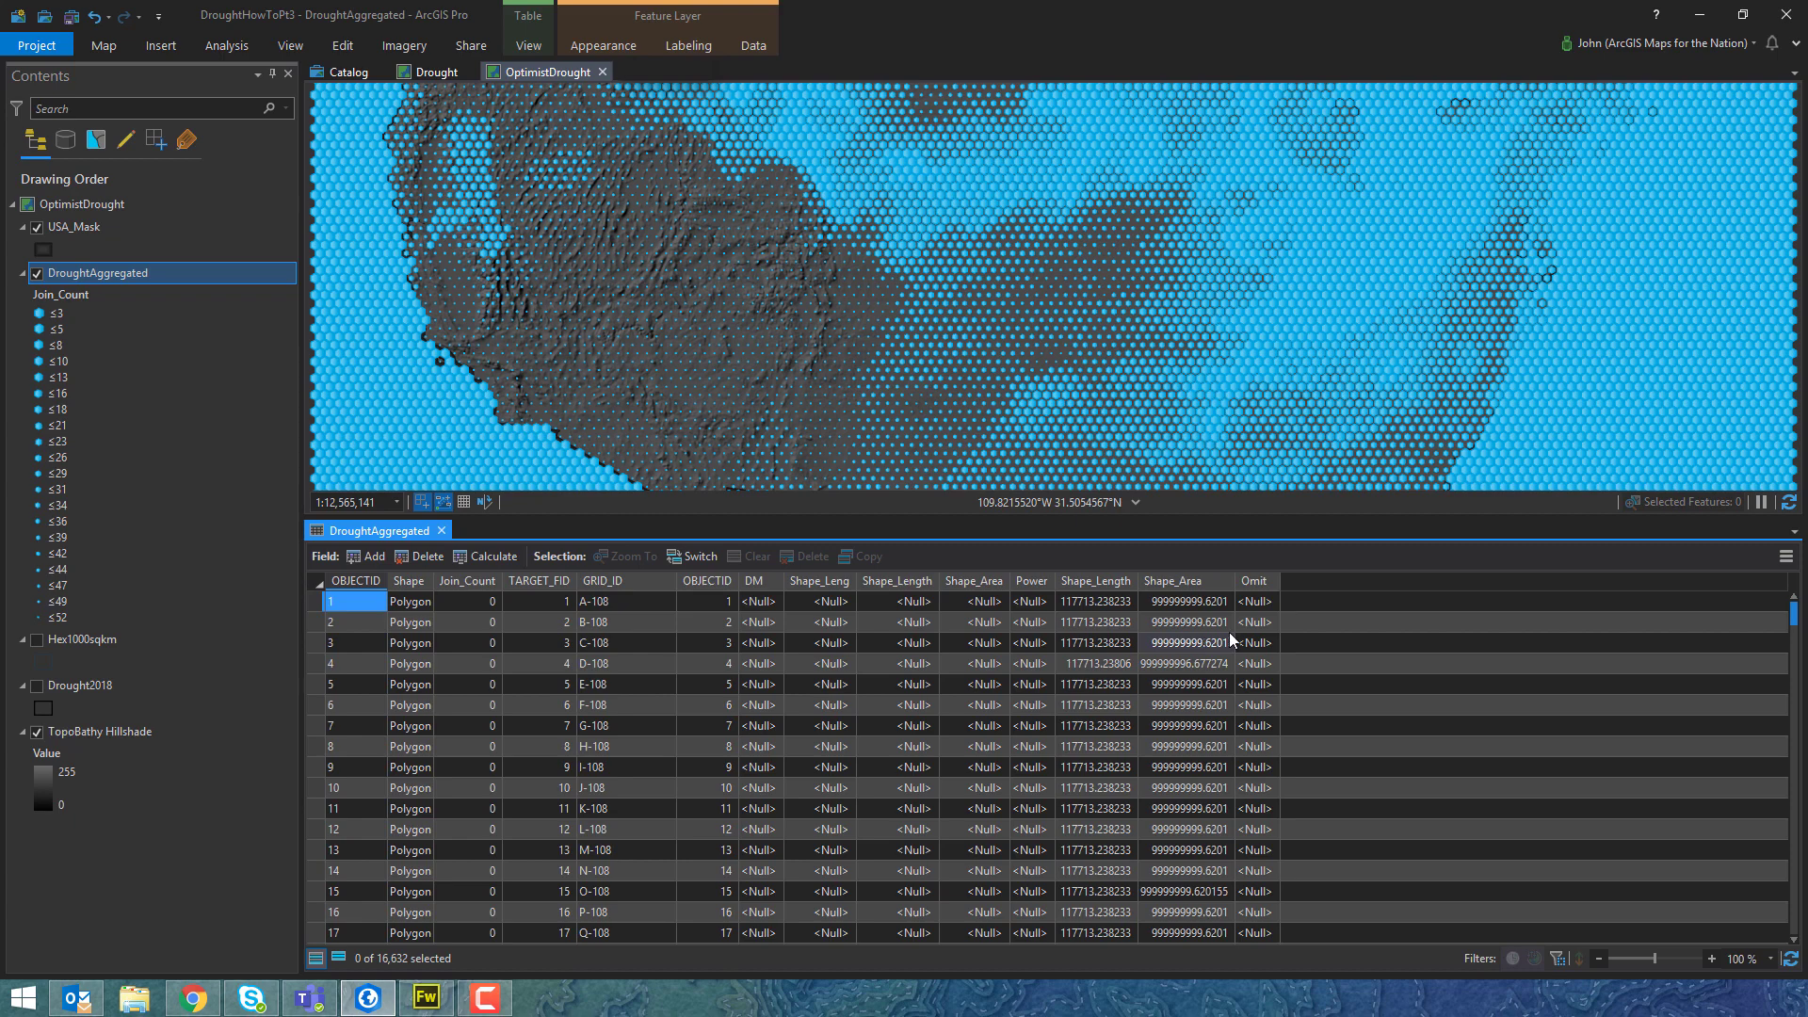
Calculate the Omit field as 0 for all DroughtAggregated records and close the attribute table.
right_click(1257, 584)
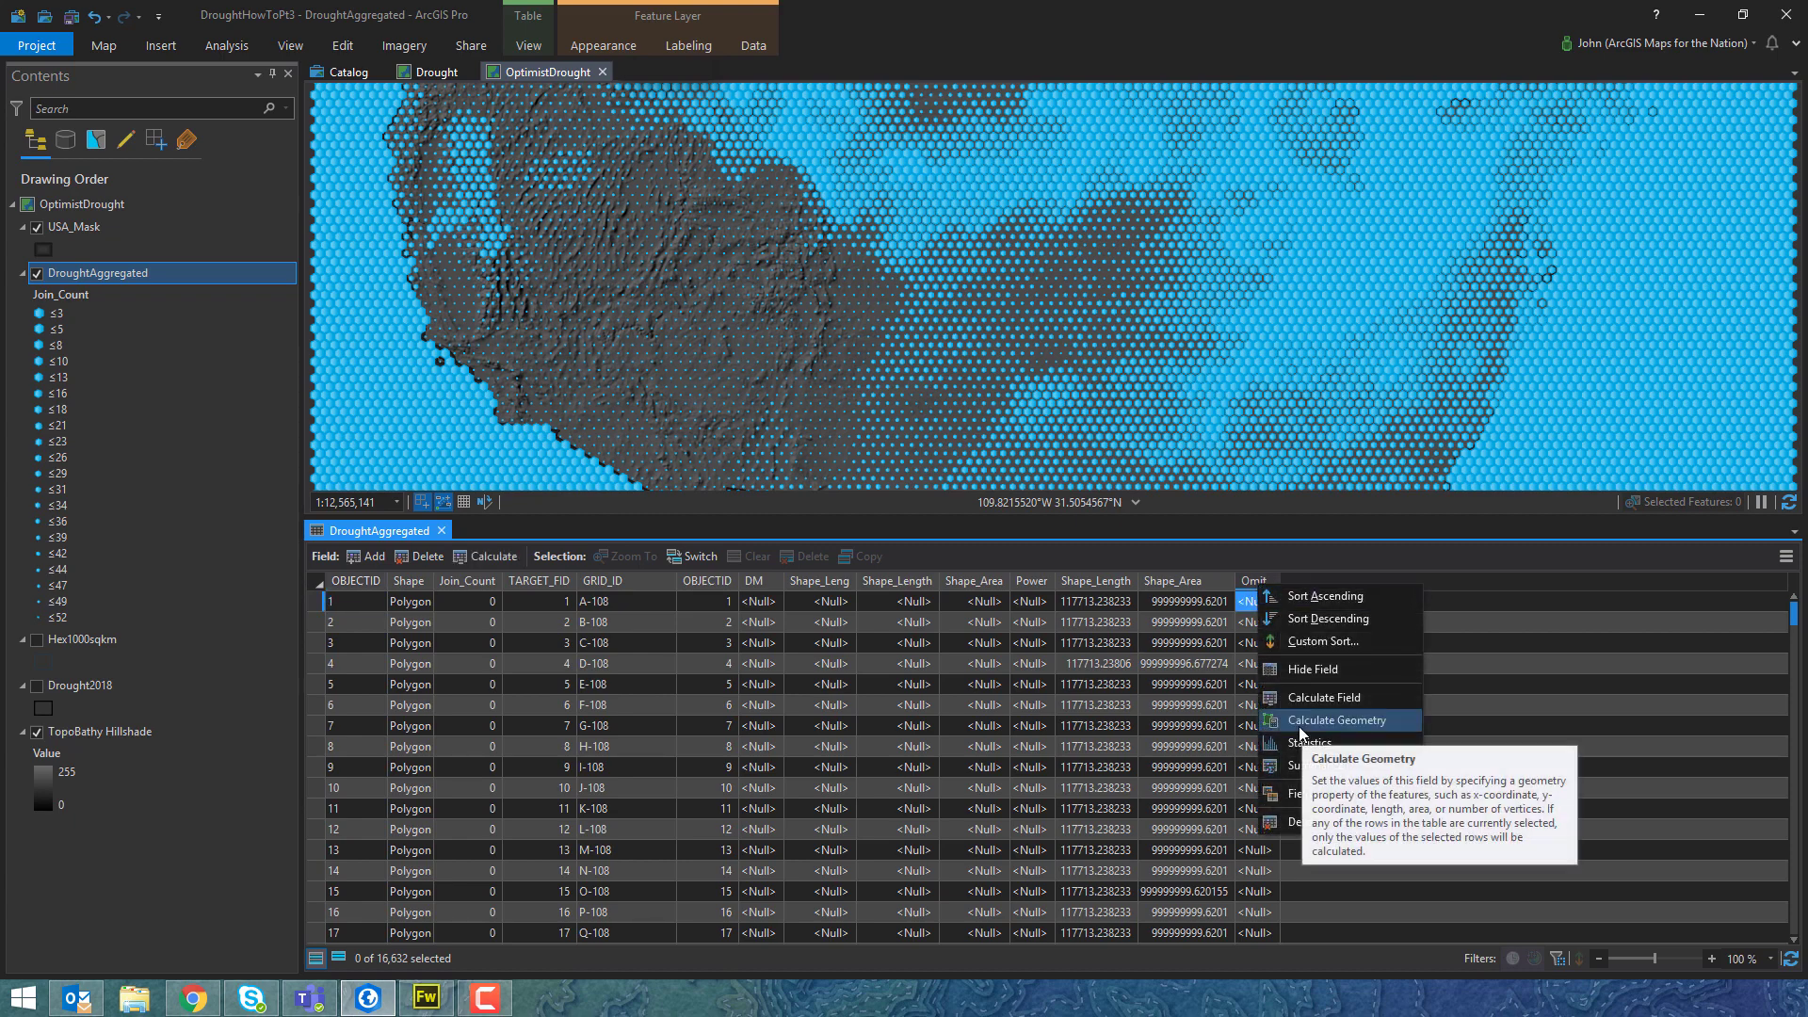
click(1302, 697)
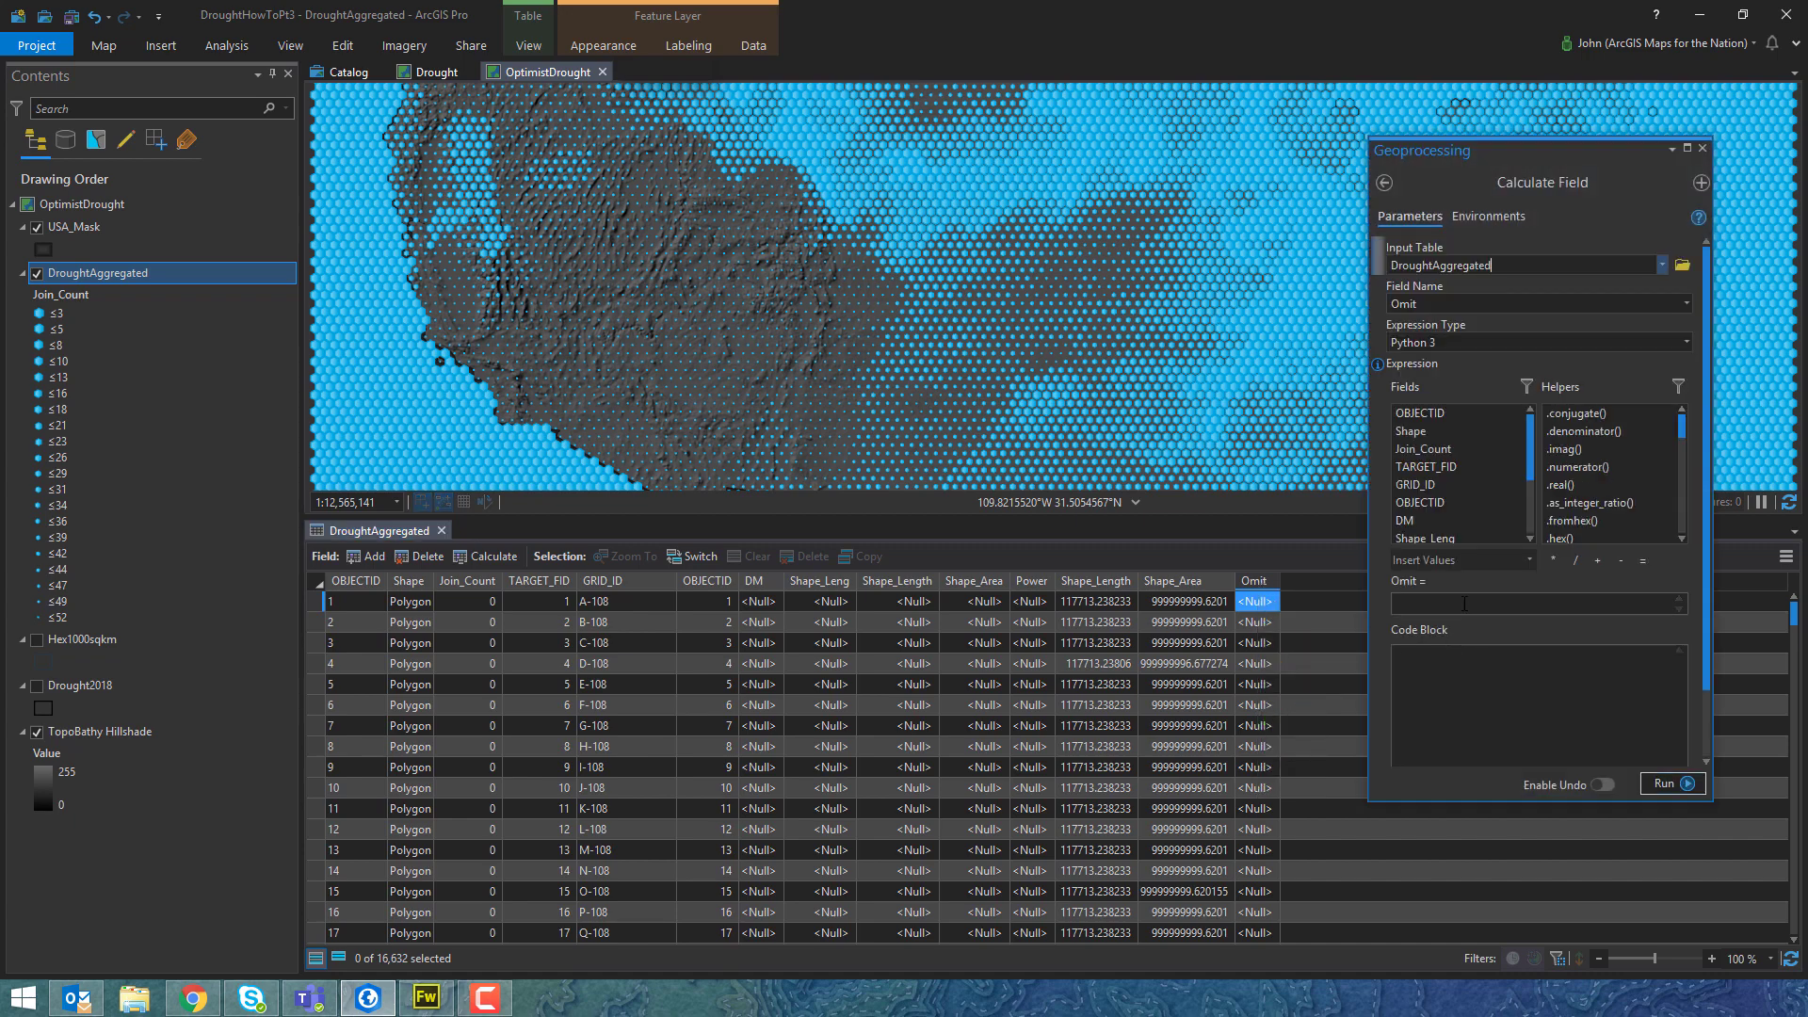
click(1649, 789)
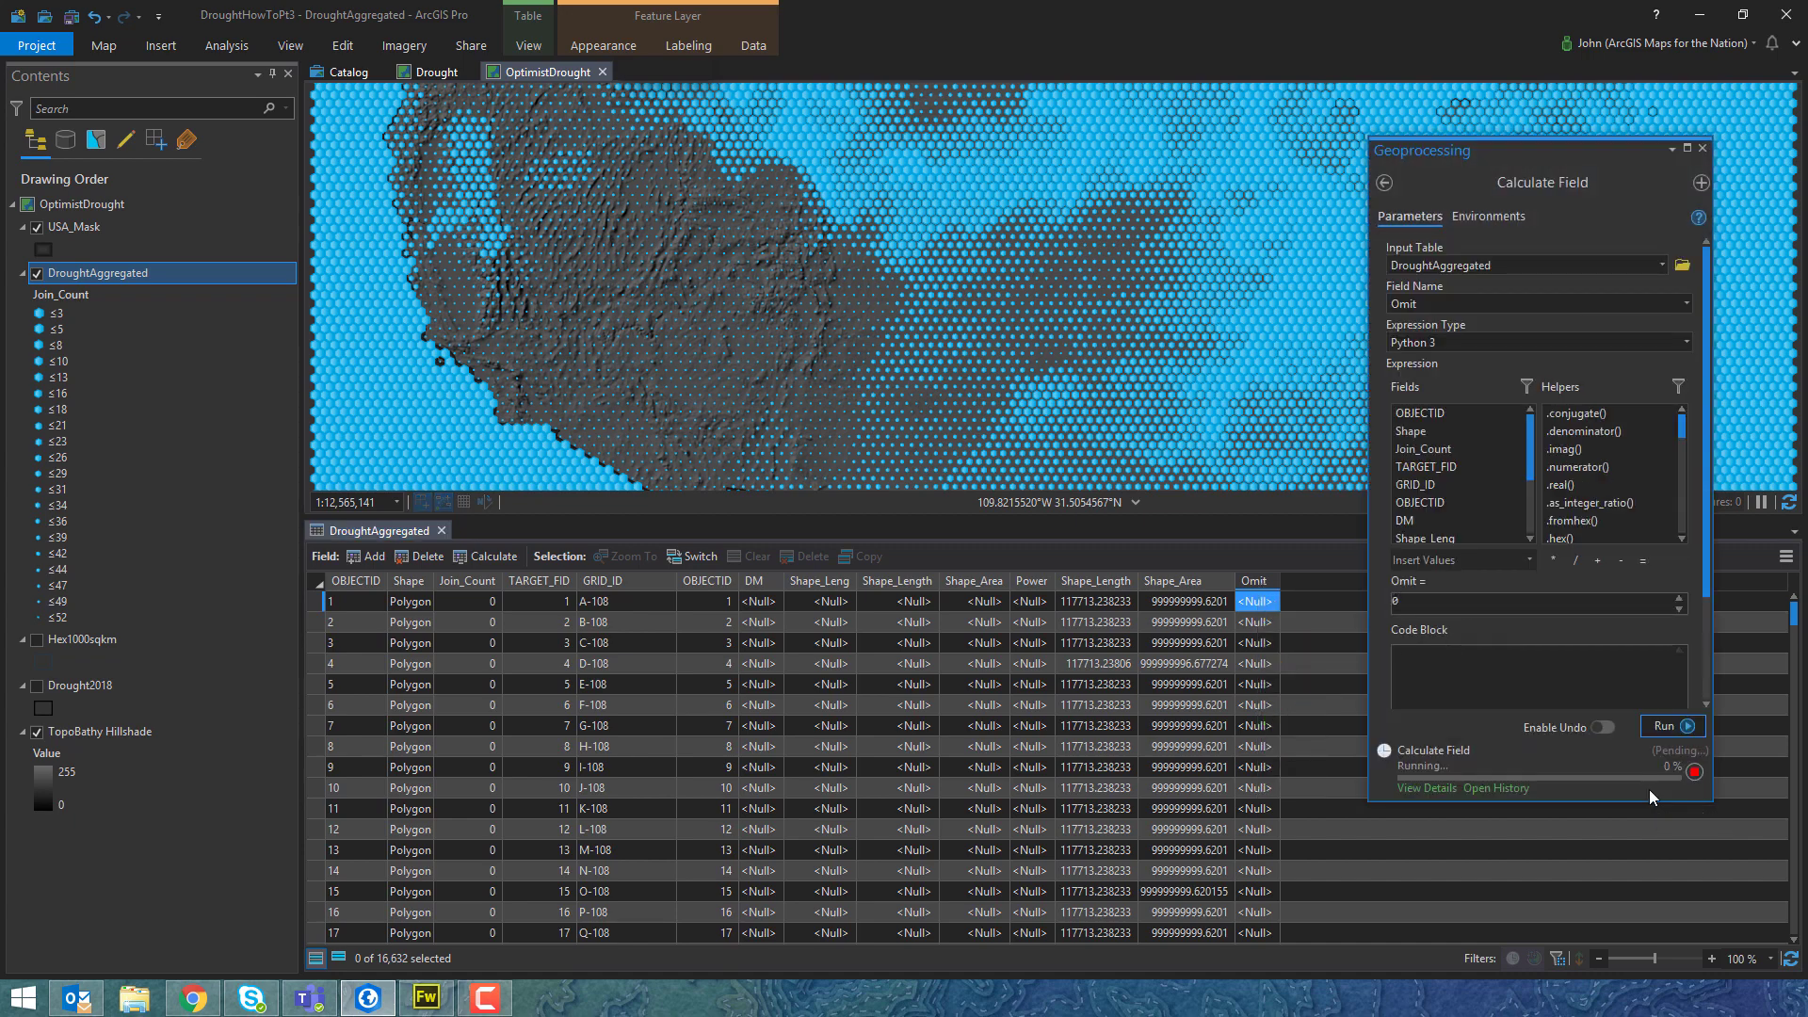
mouse_move(1648, 789)
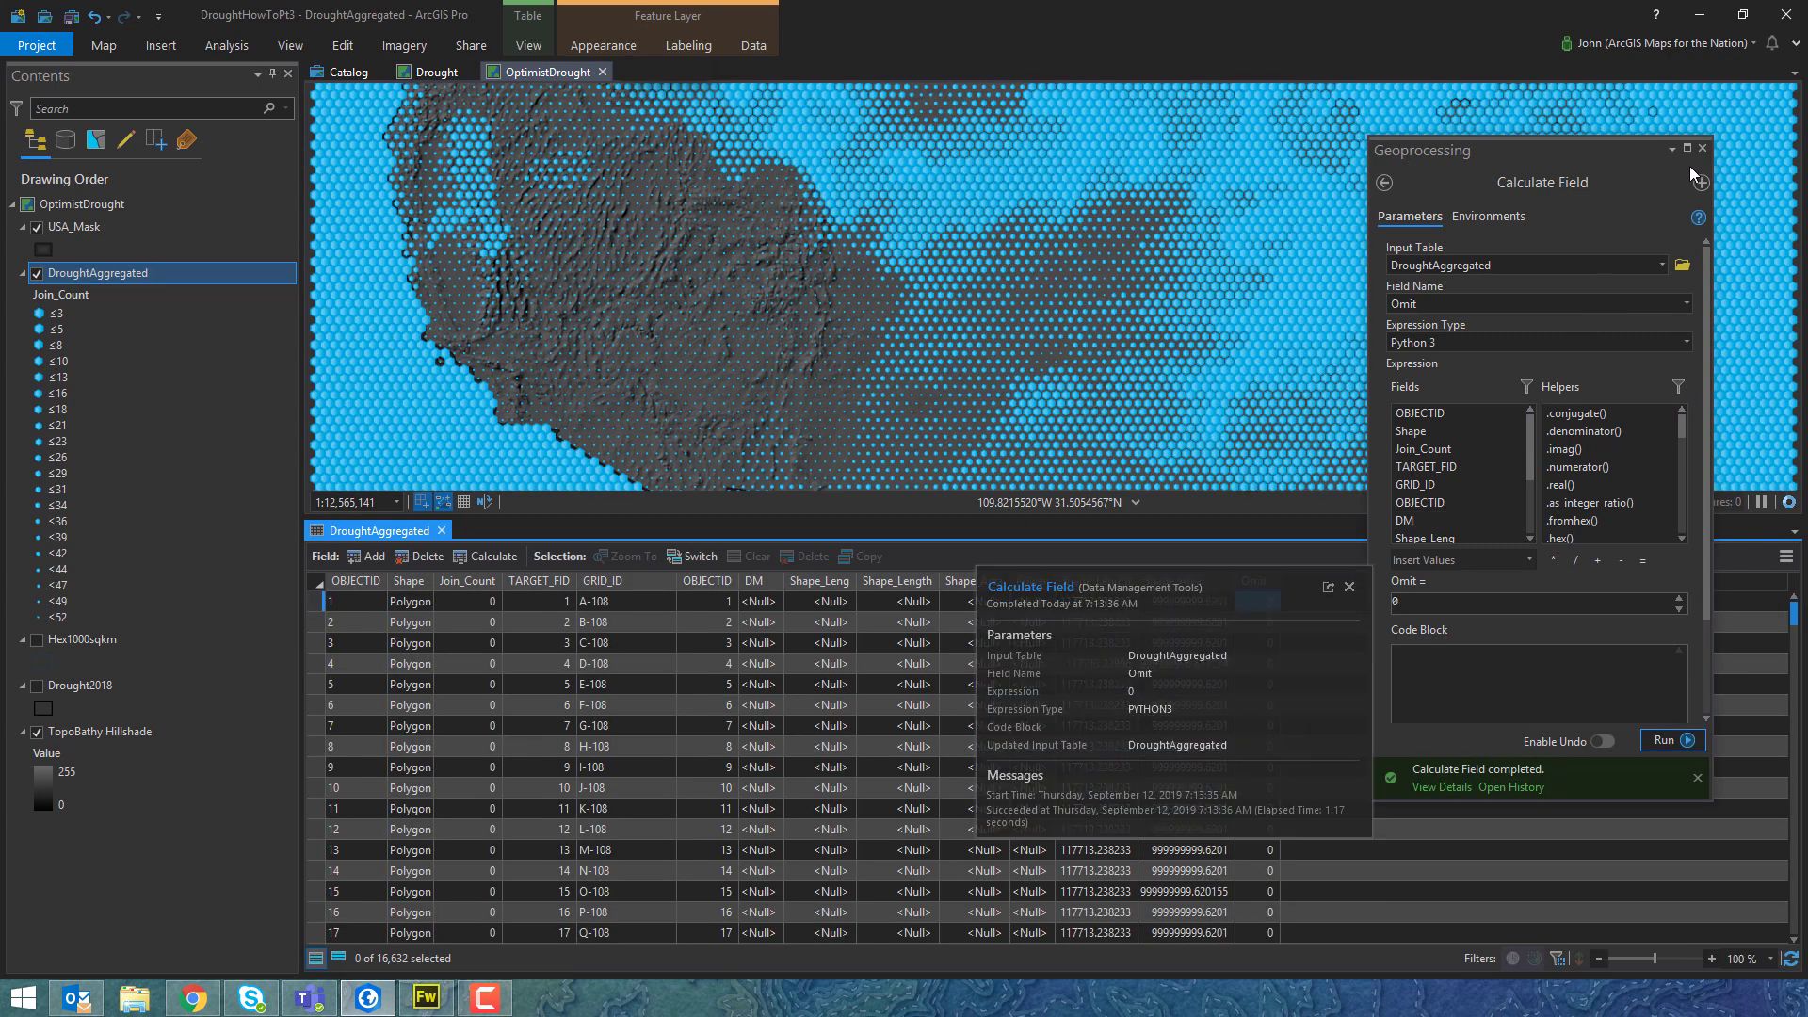
click(1704, 149)
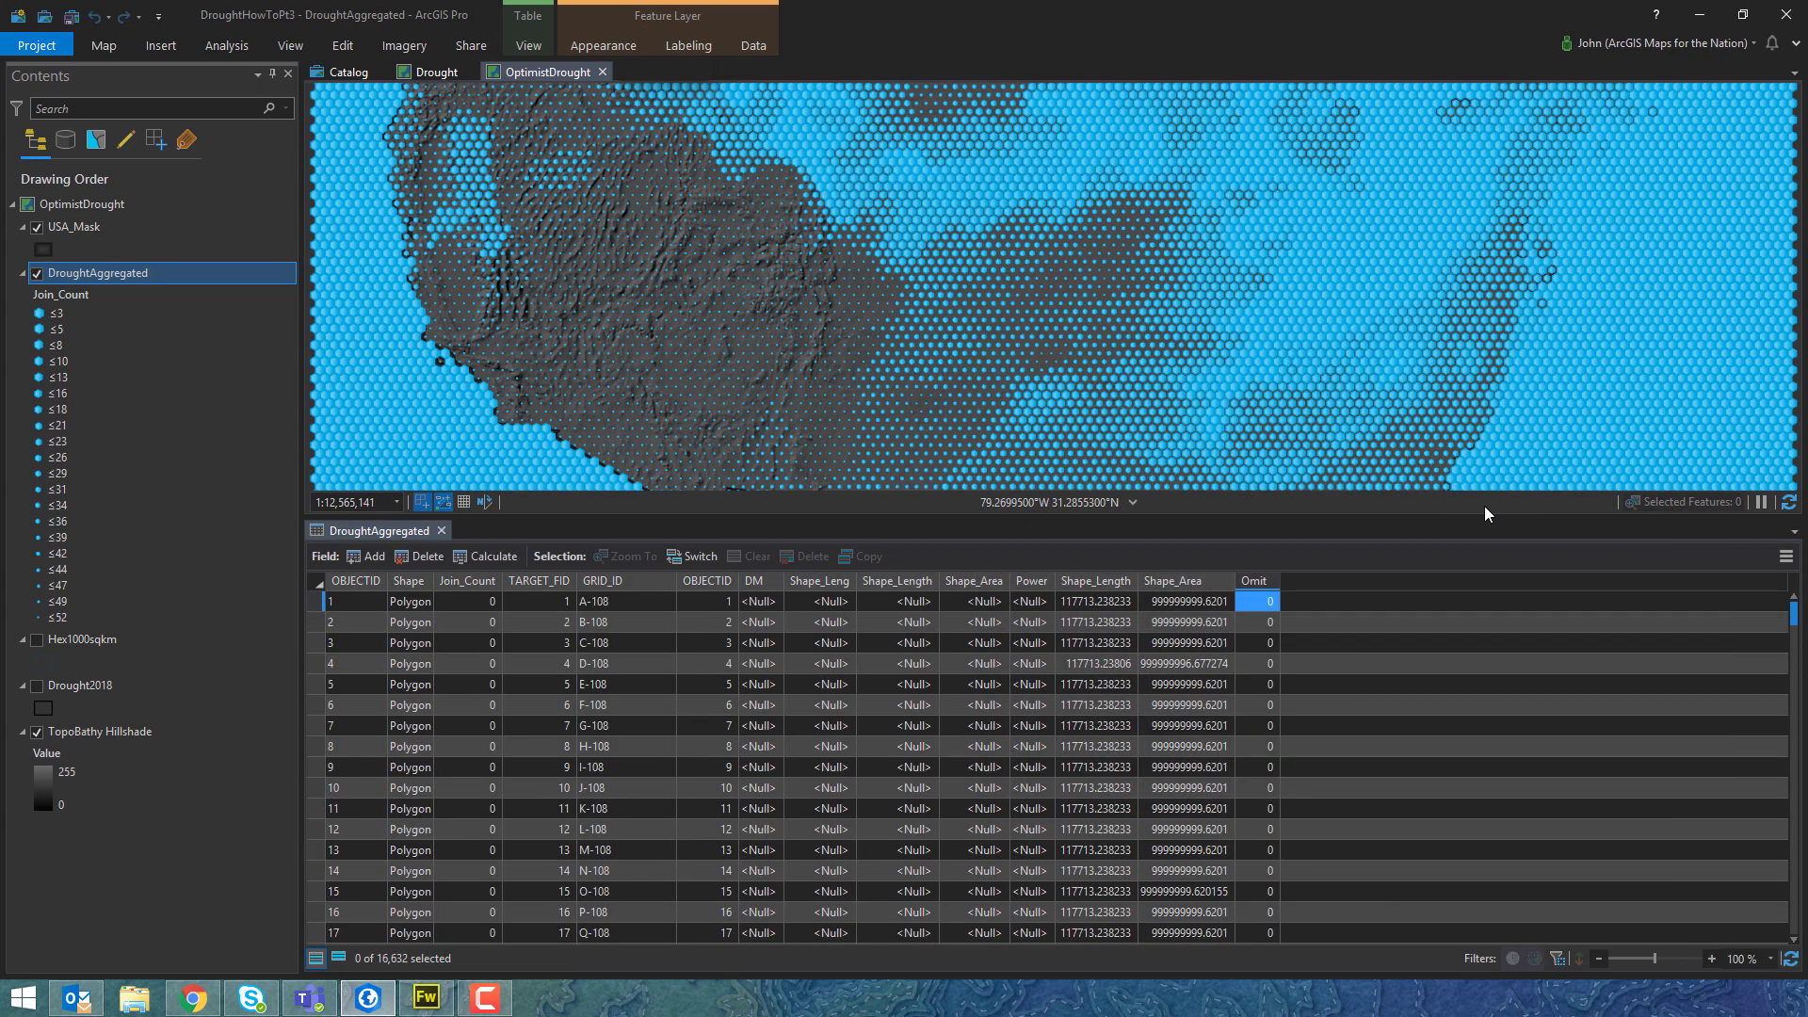
click(439, 530)
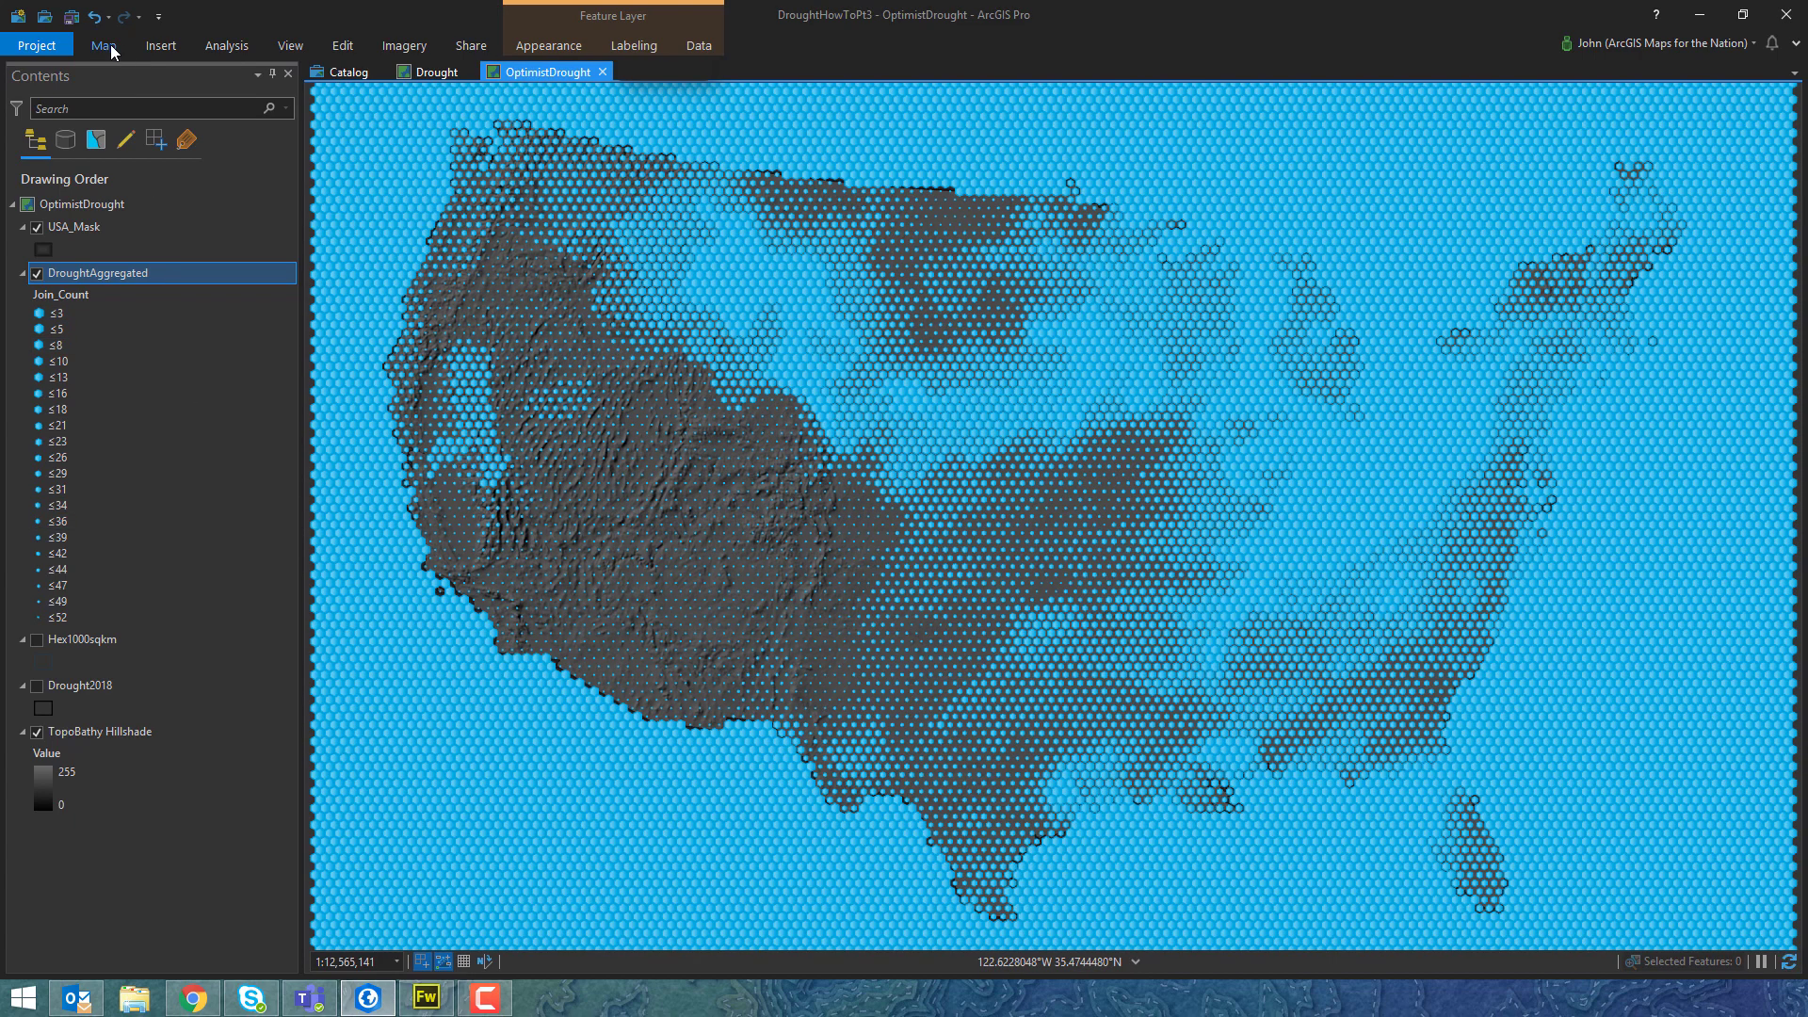
Select the DroughtAggregated features that have their center in USA_Mask using Select Layer By Location.
click(104, 45)
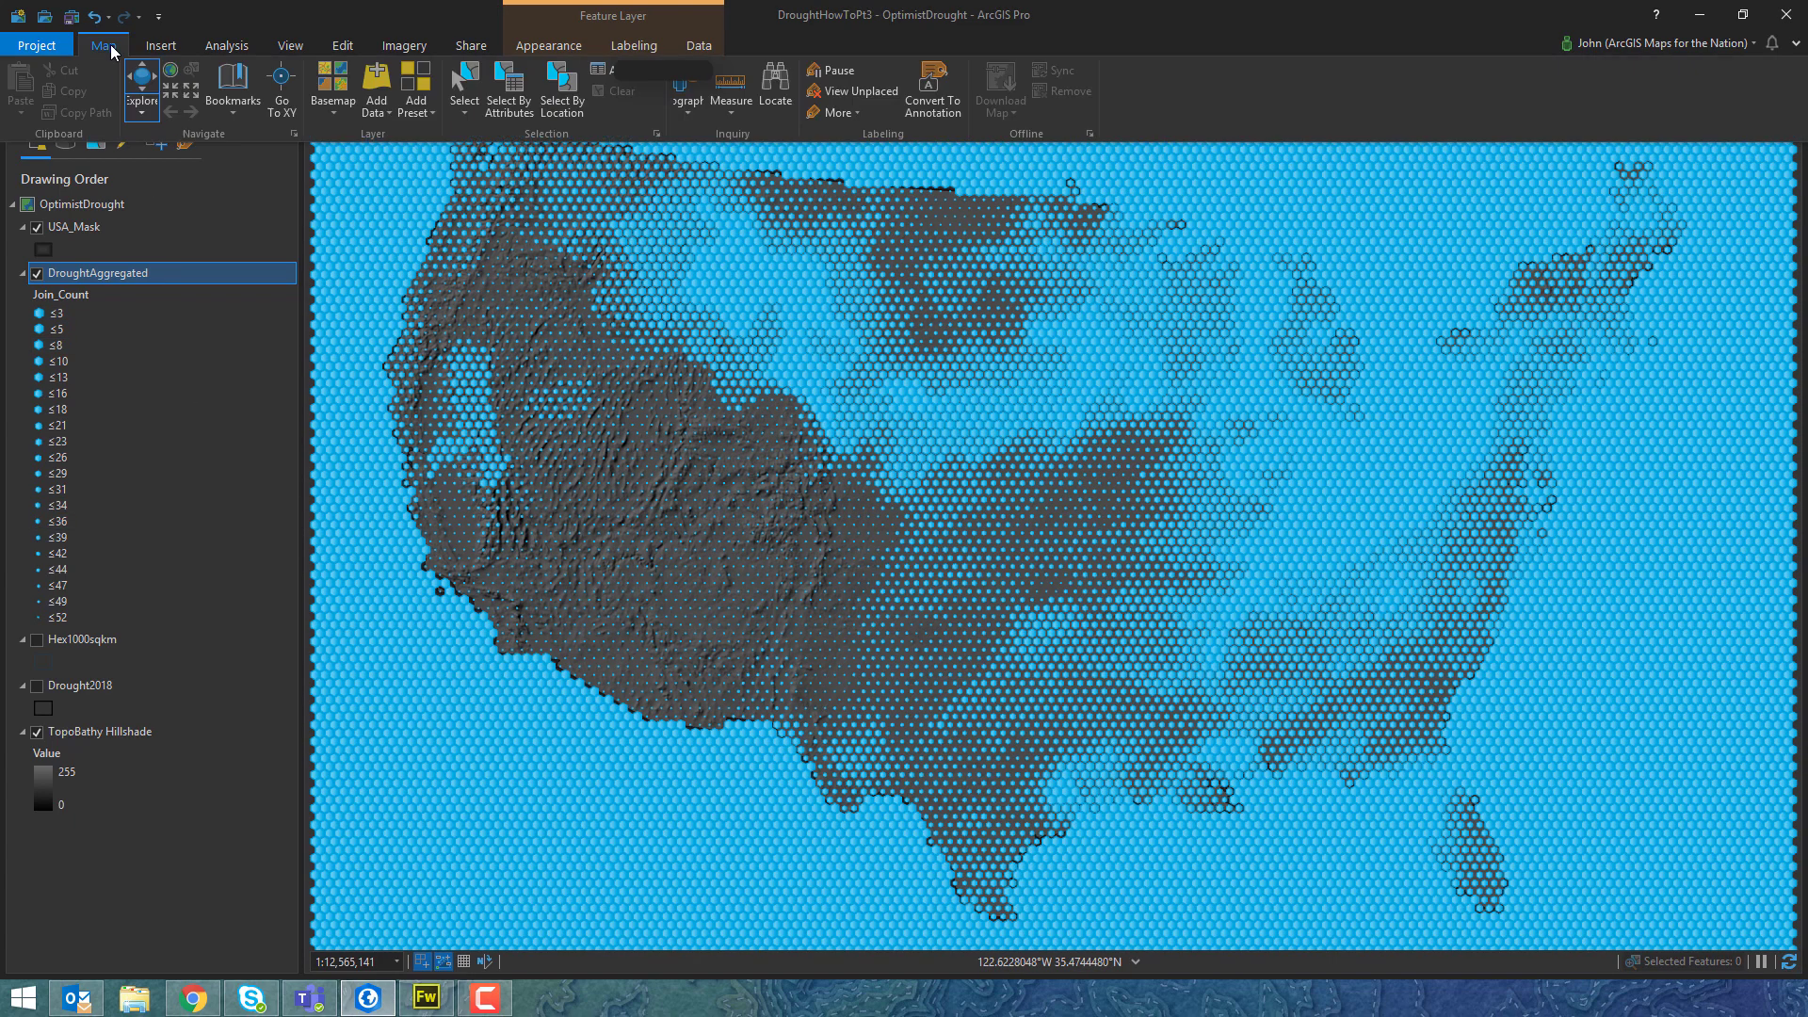
click(563, 94)
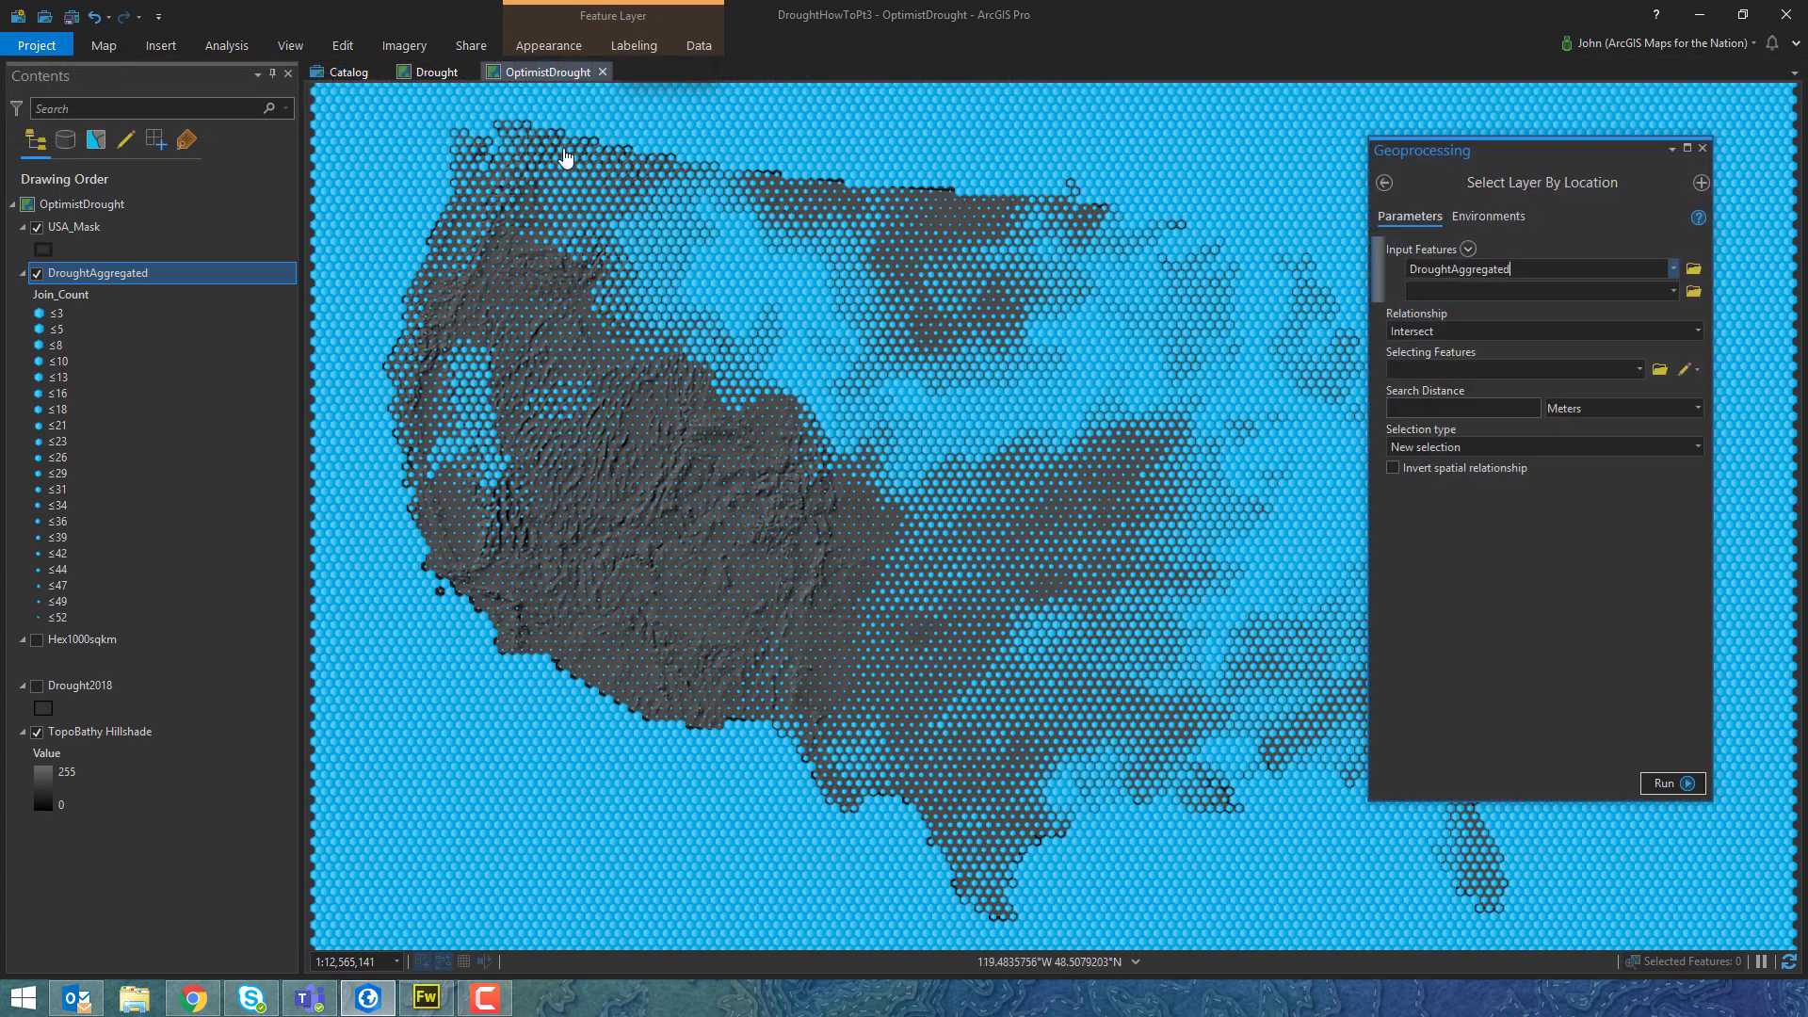
click(1700, 330)
click(1464, 649)
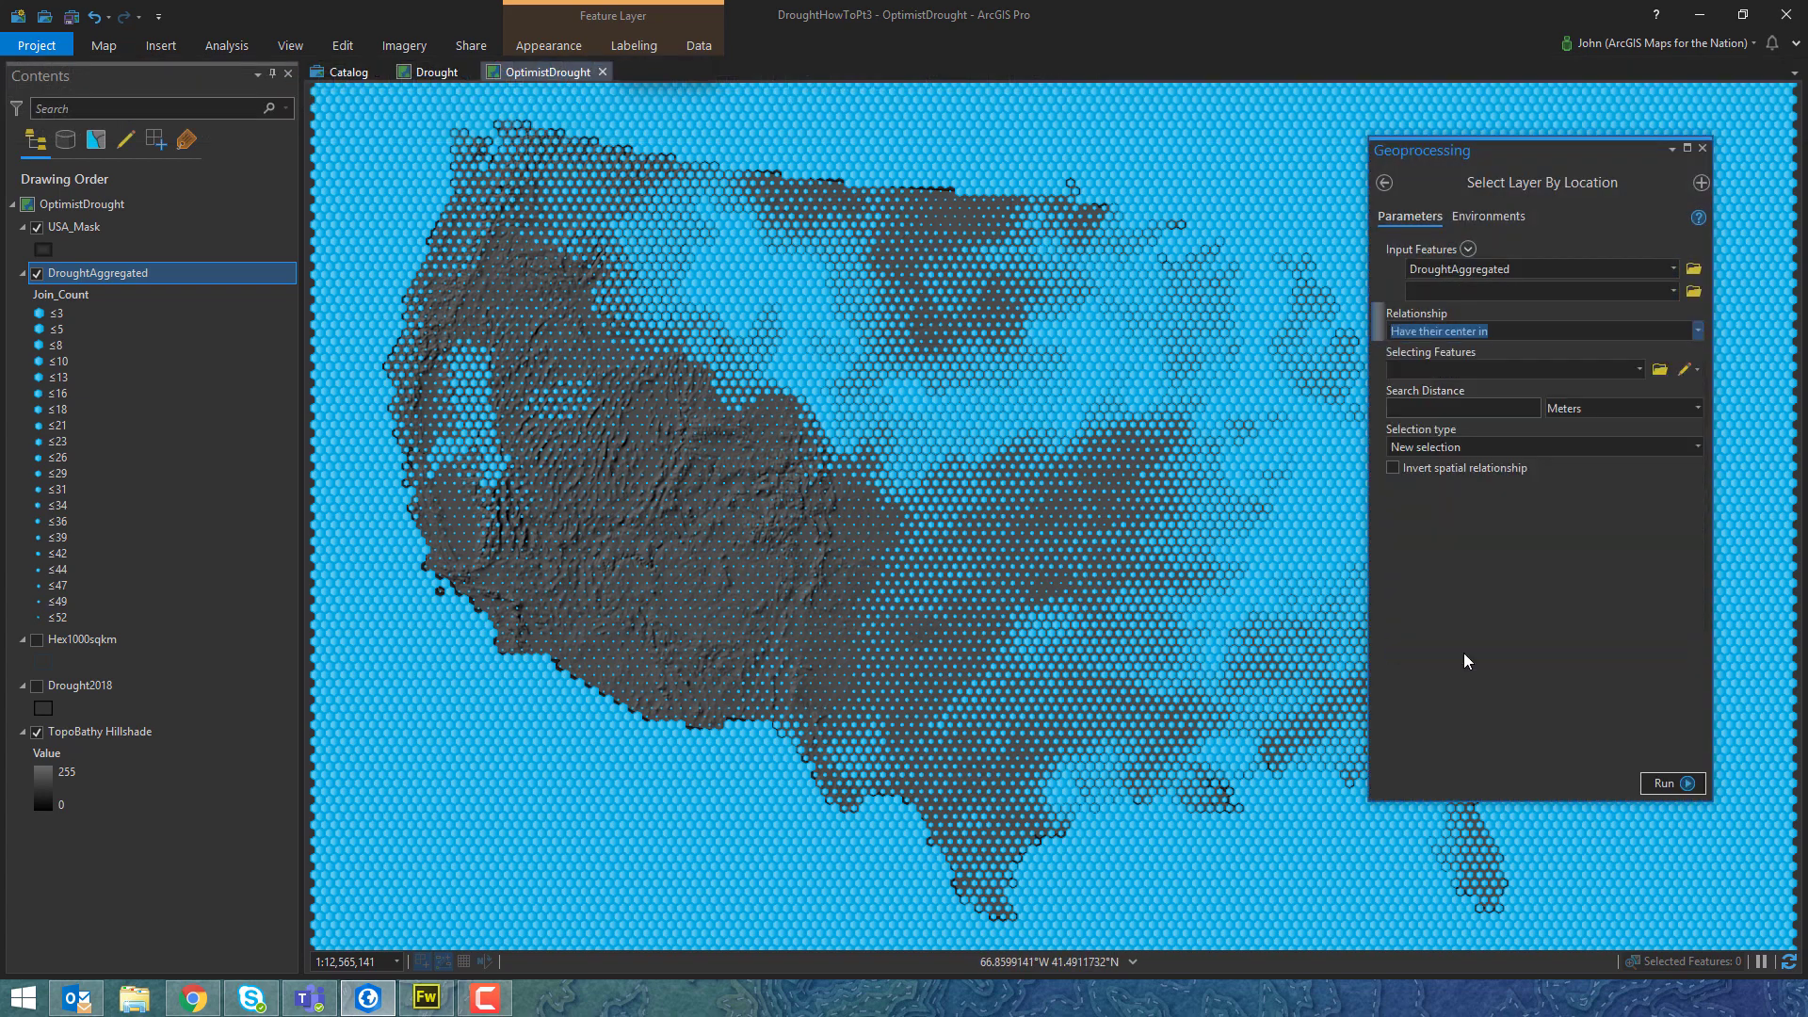
click(1639, 372)
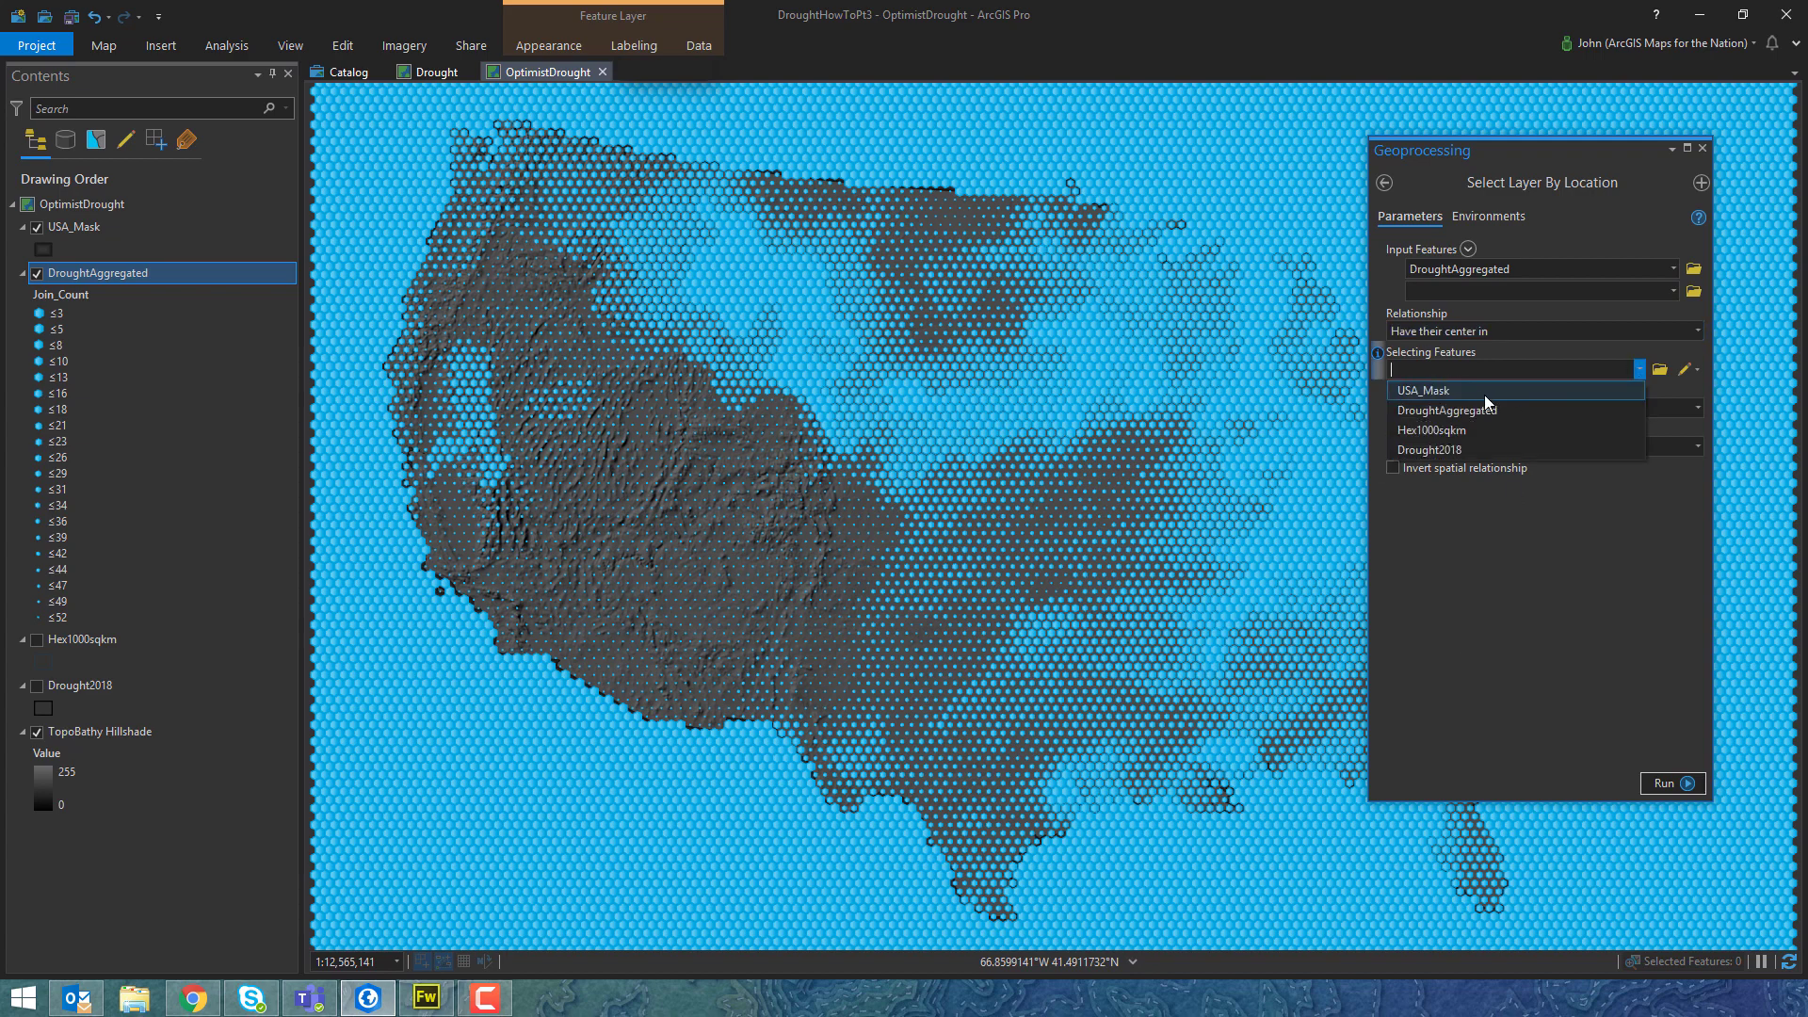
click(1448, 392)
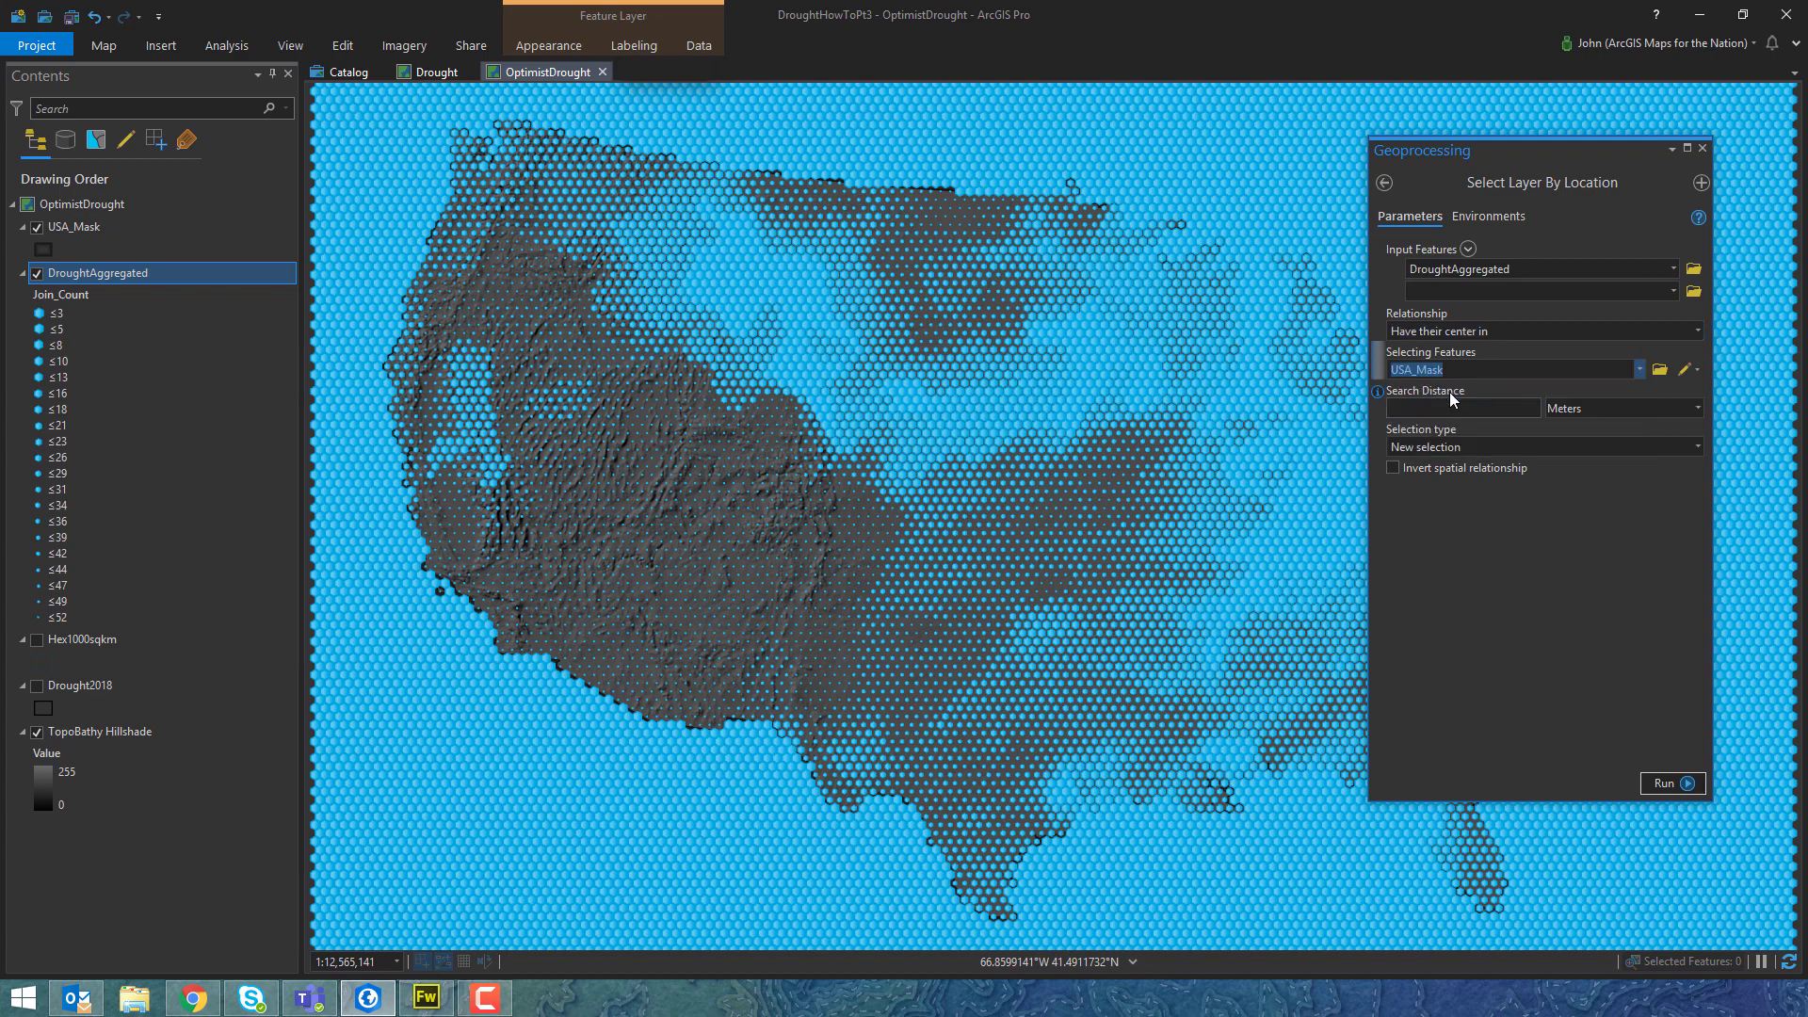
click(1665, 784)
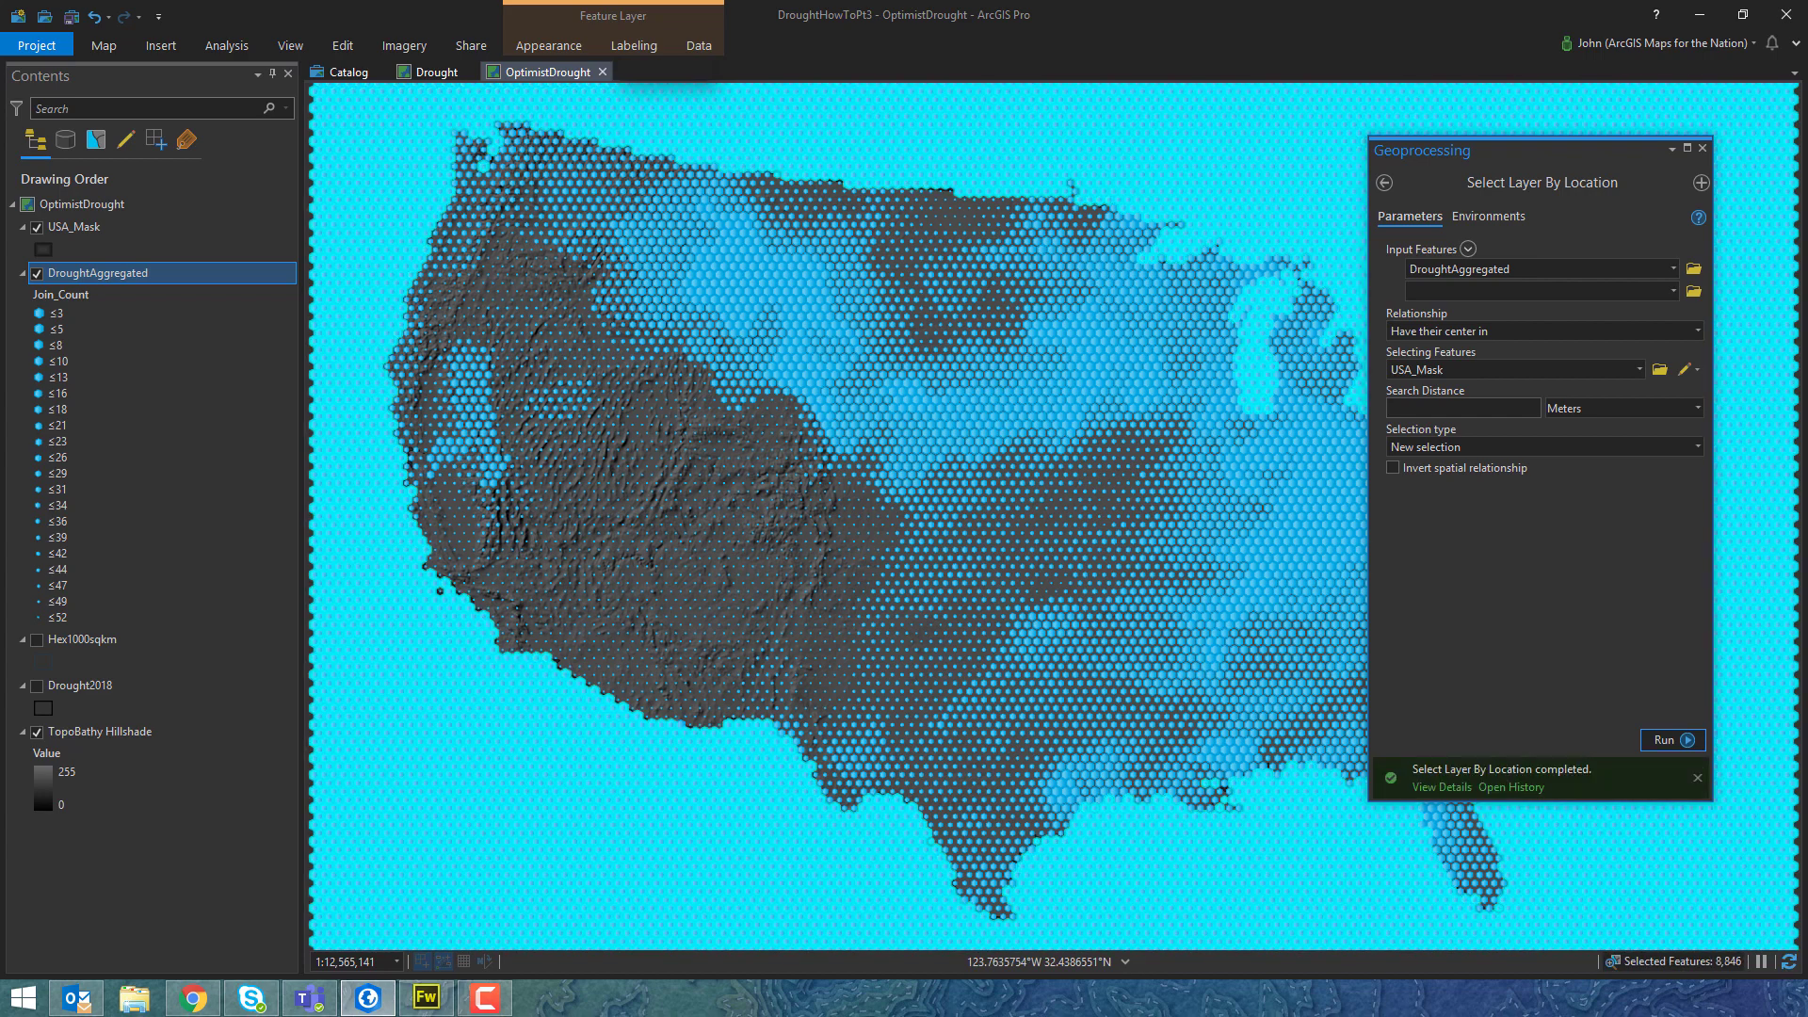
key(F10)
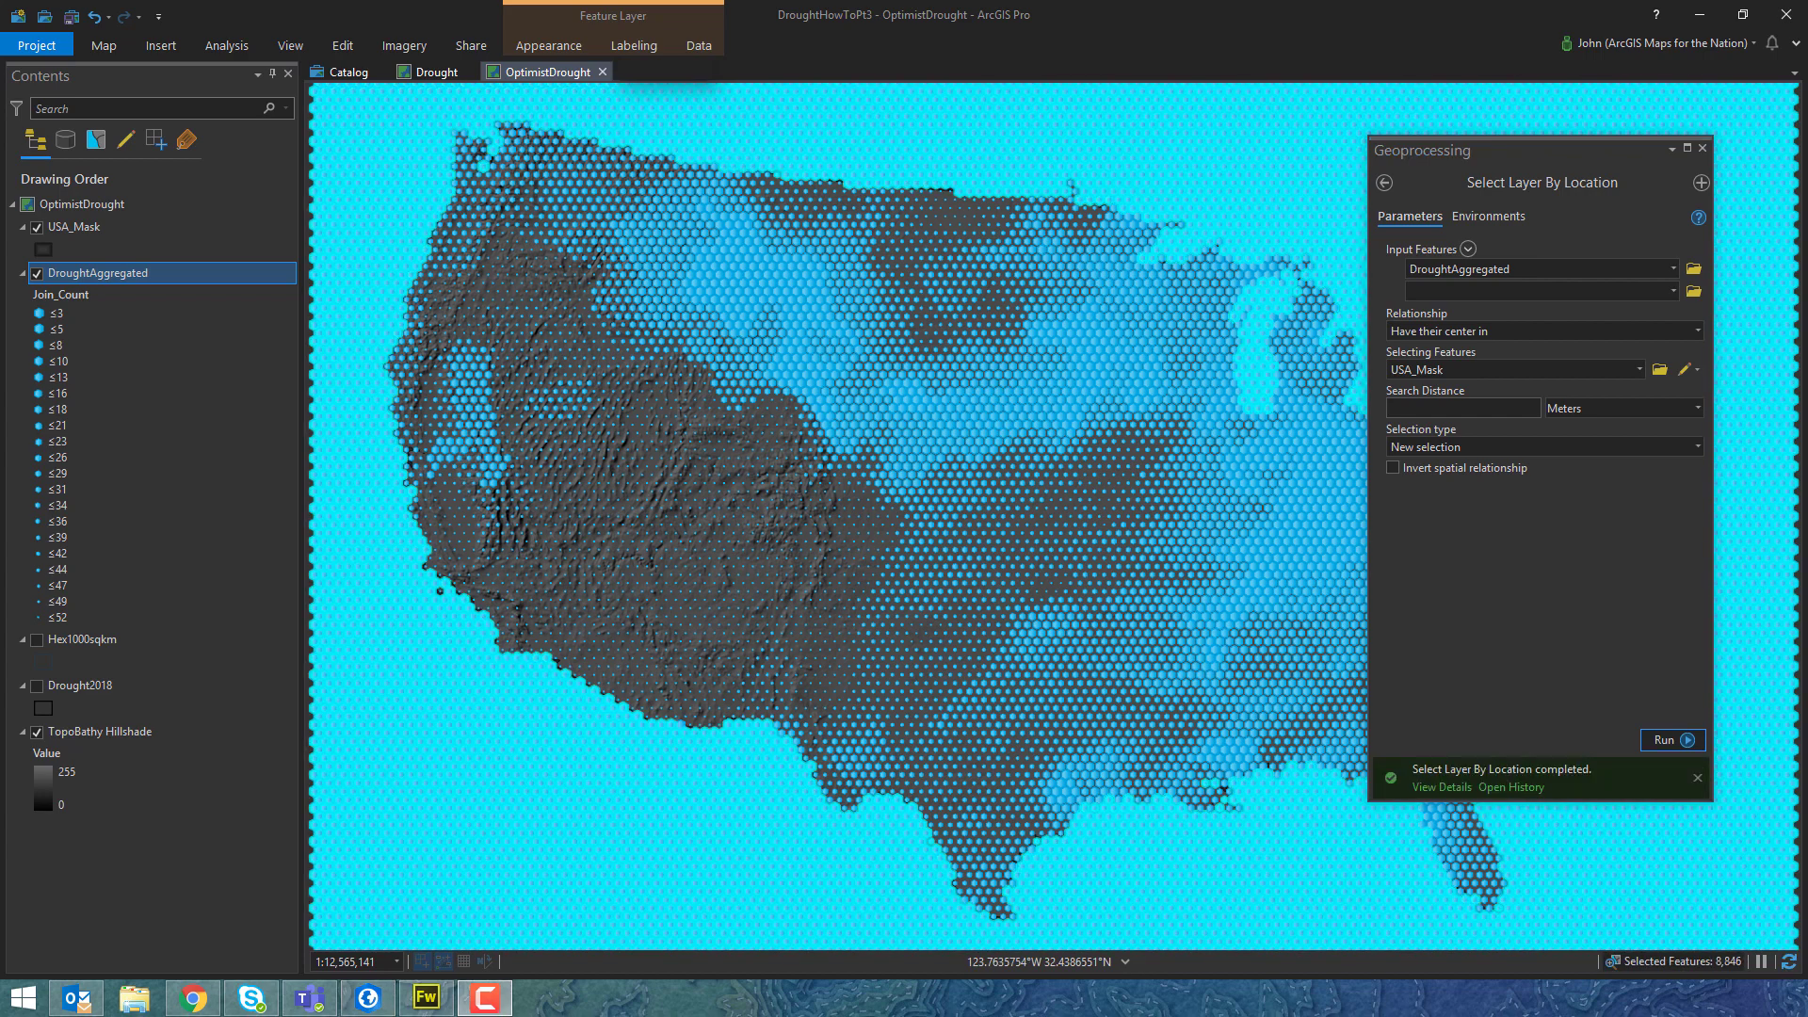
click(1703, 148)
Calculate the Omit field as 1 for the selected DroughtAggregated records in the attribute table.
right_click(222, 277)
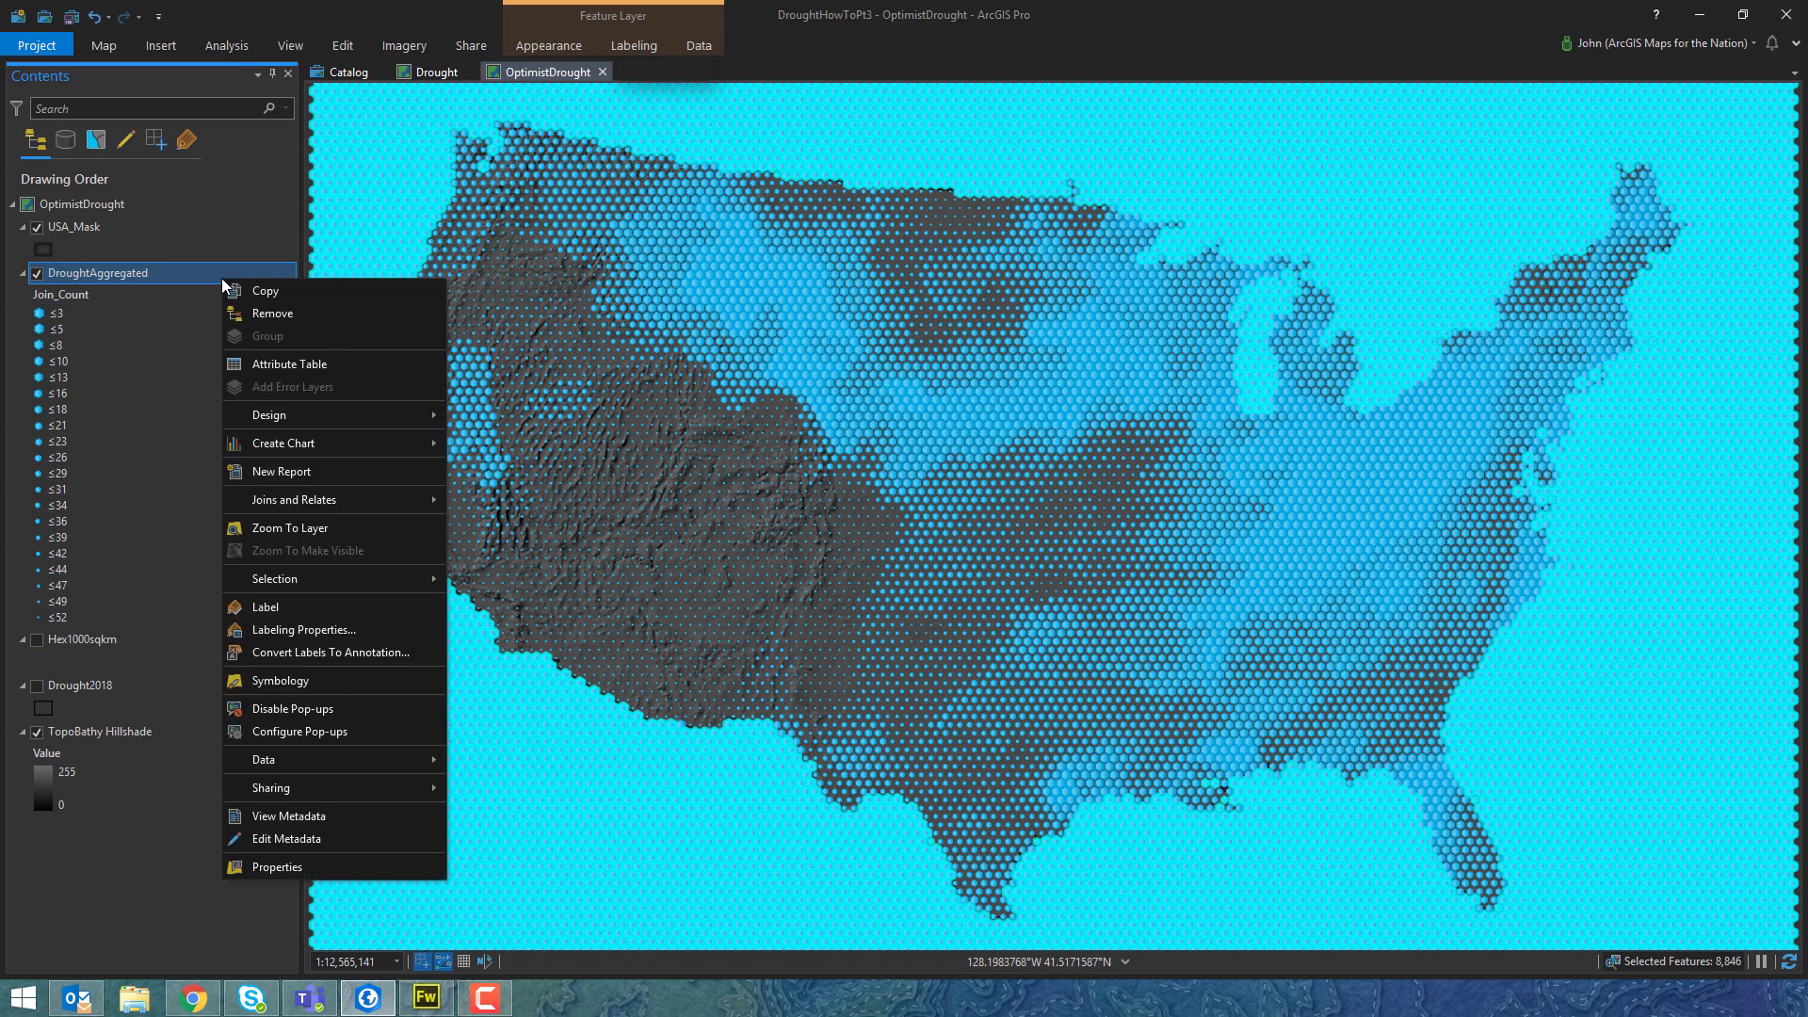
click(280, 365)
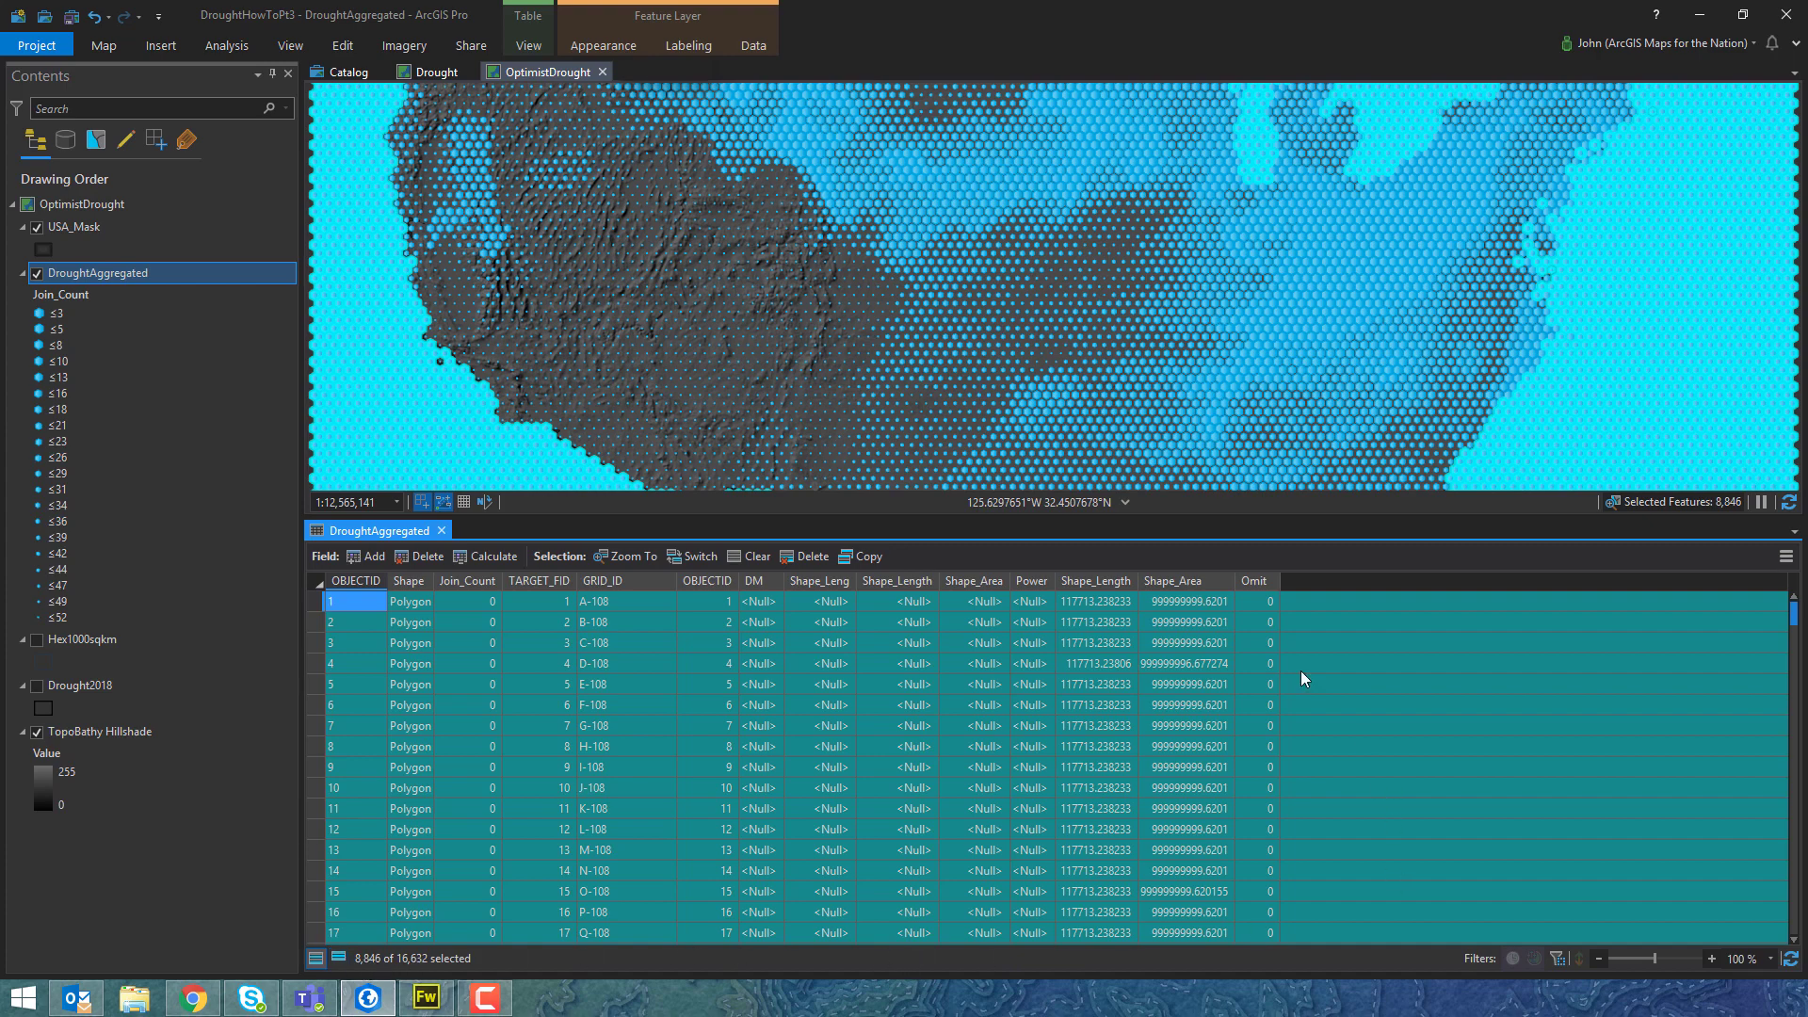
right_click(1245, 582)
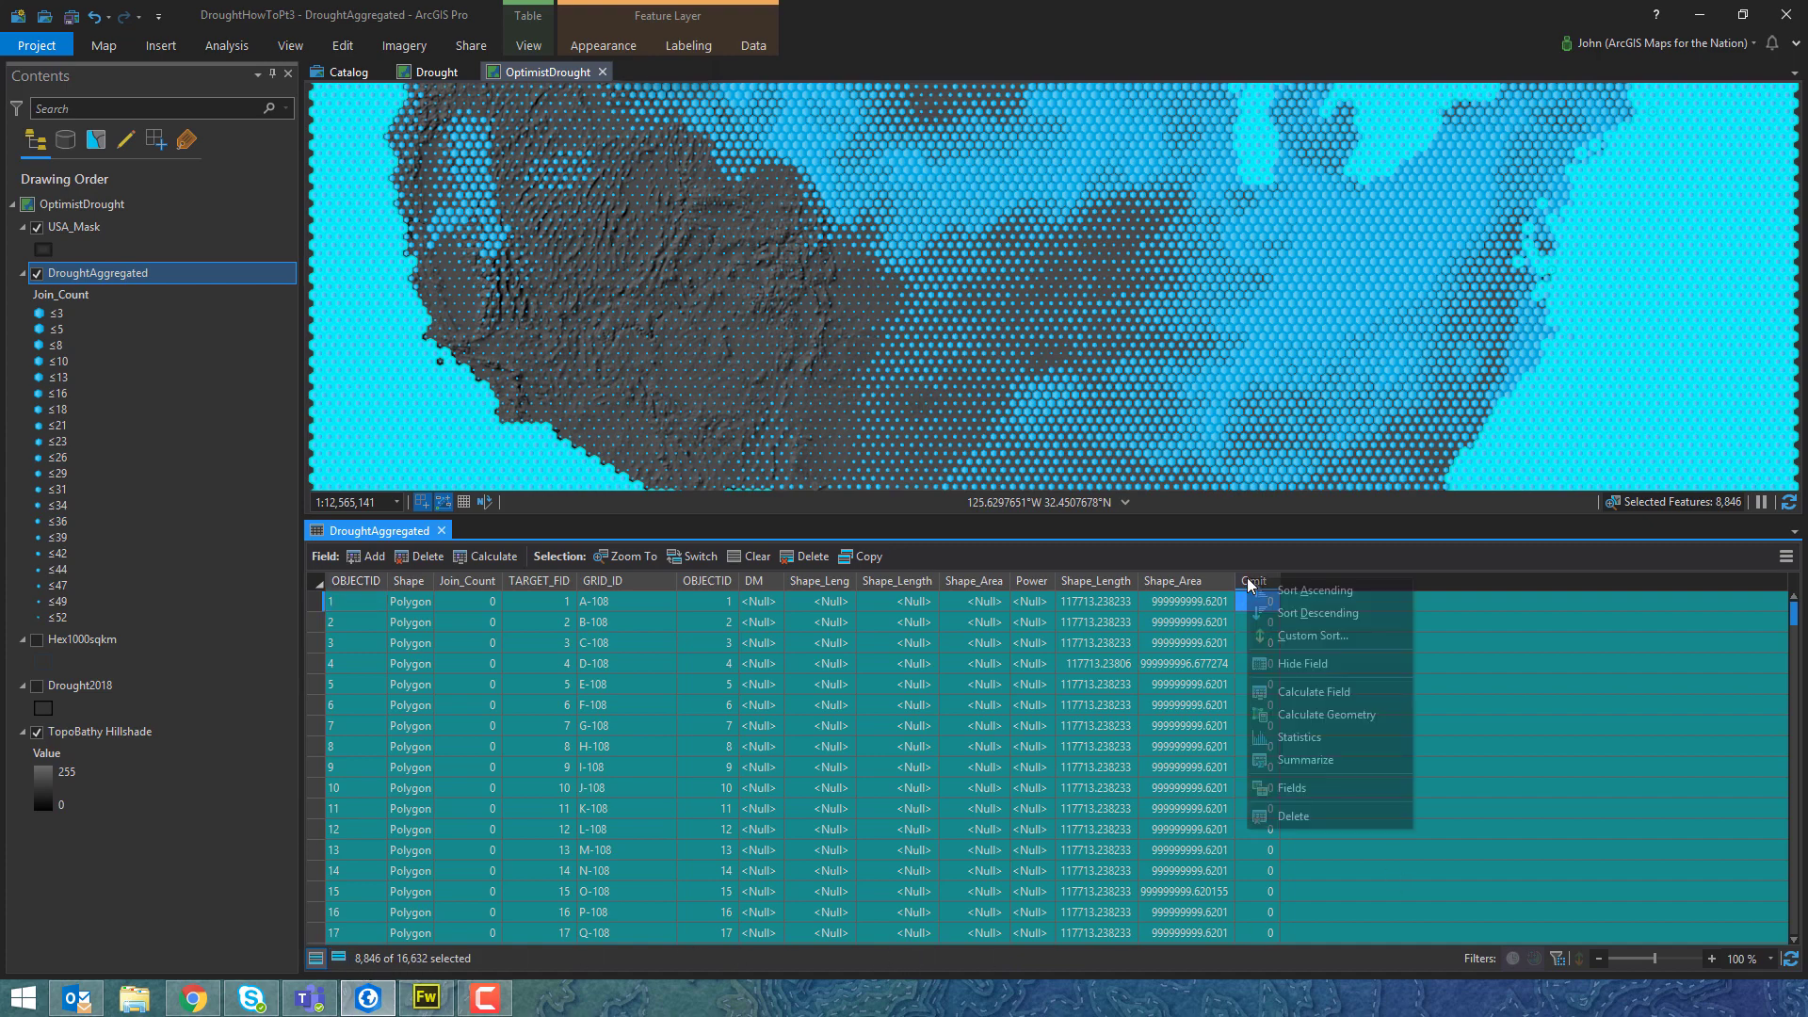
click(1295, 693)
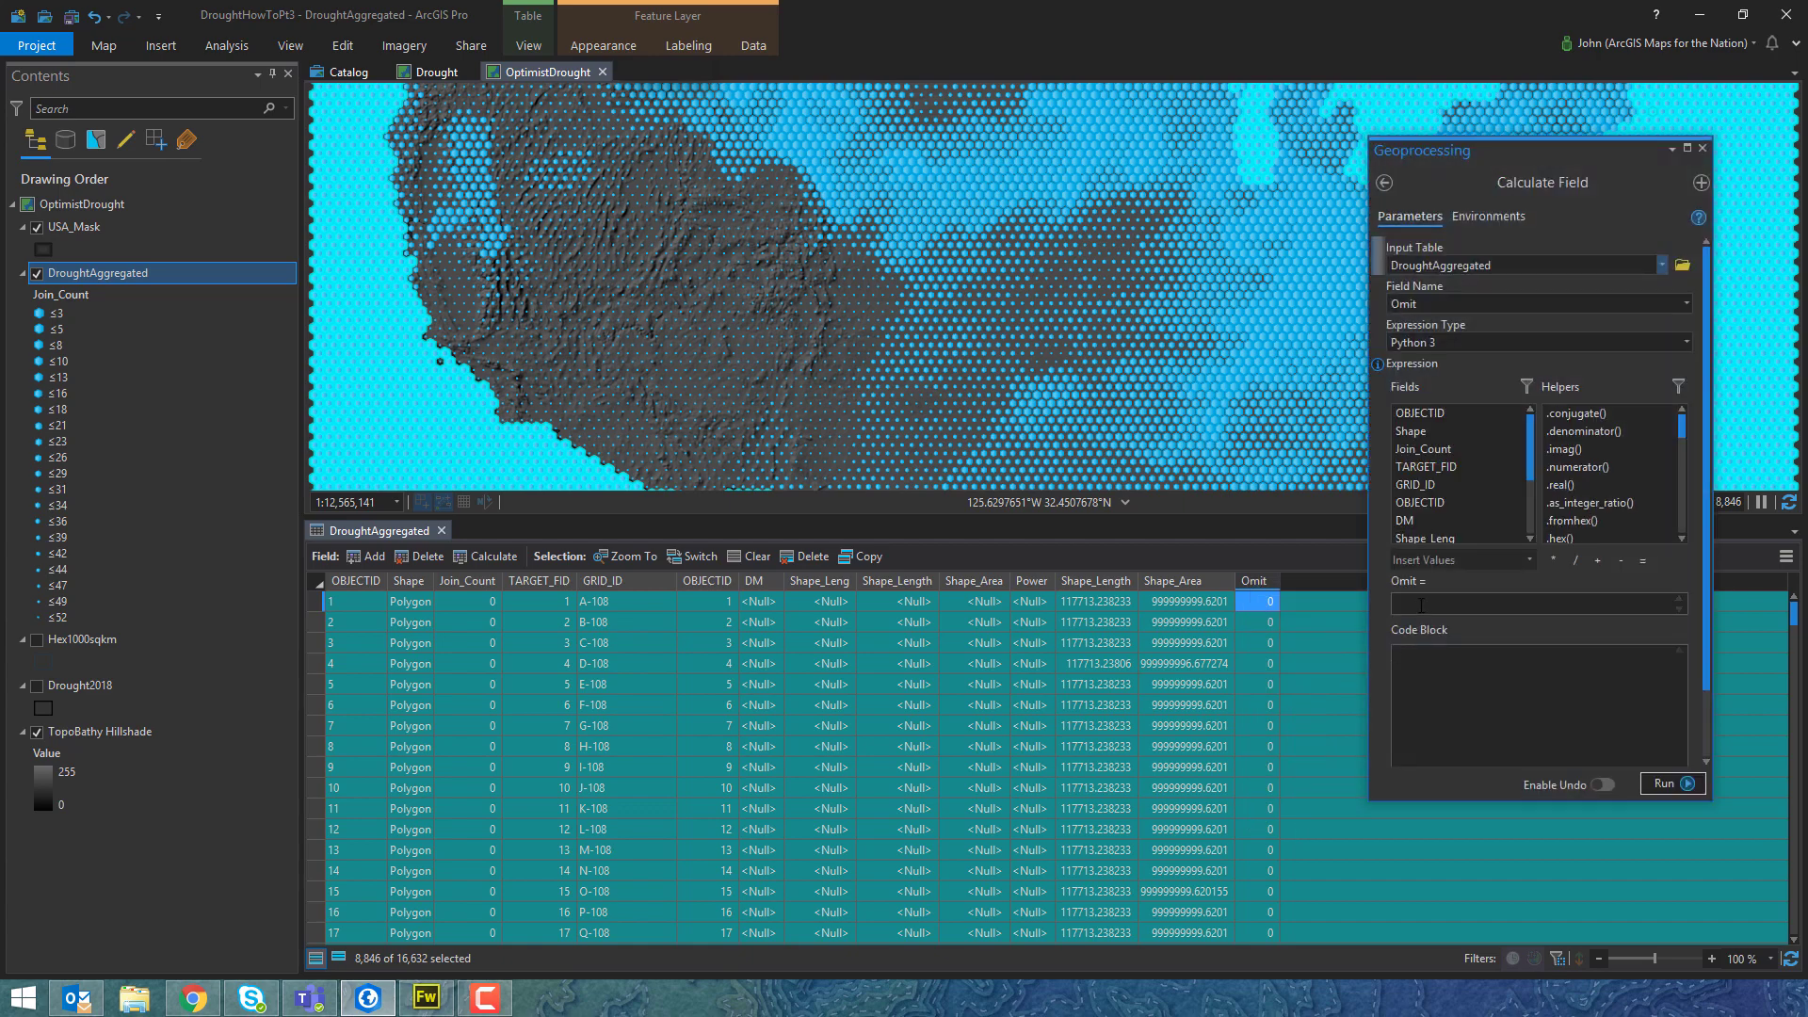
click(1421, 604)
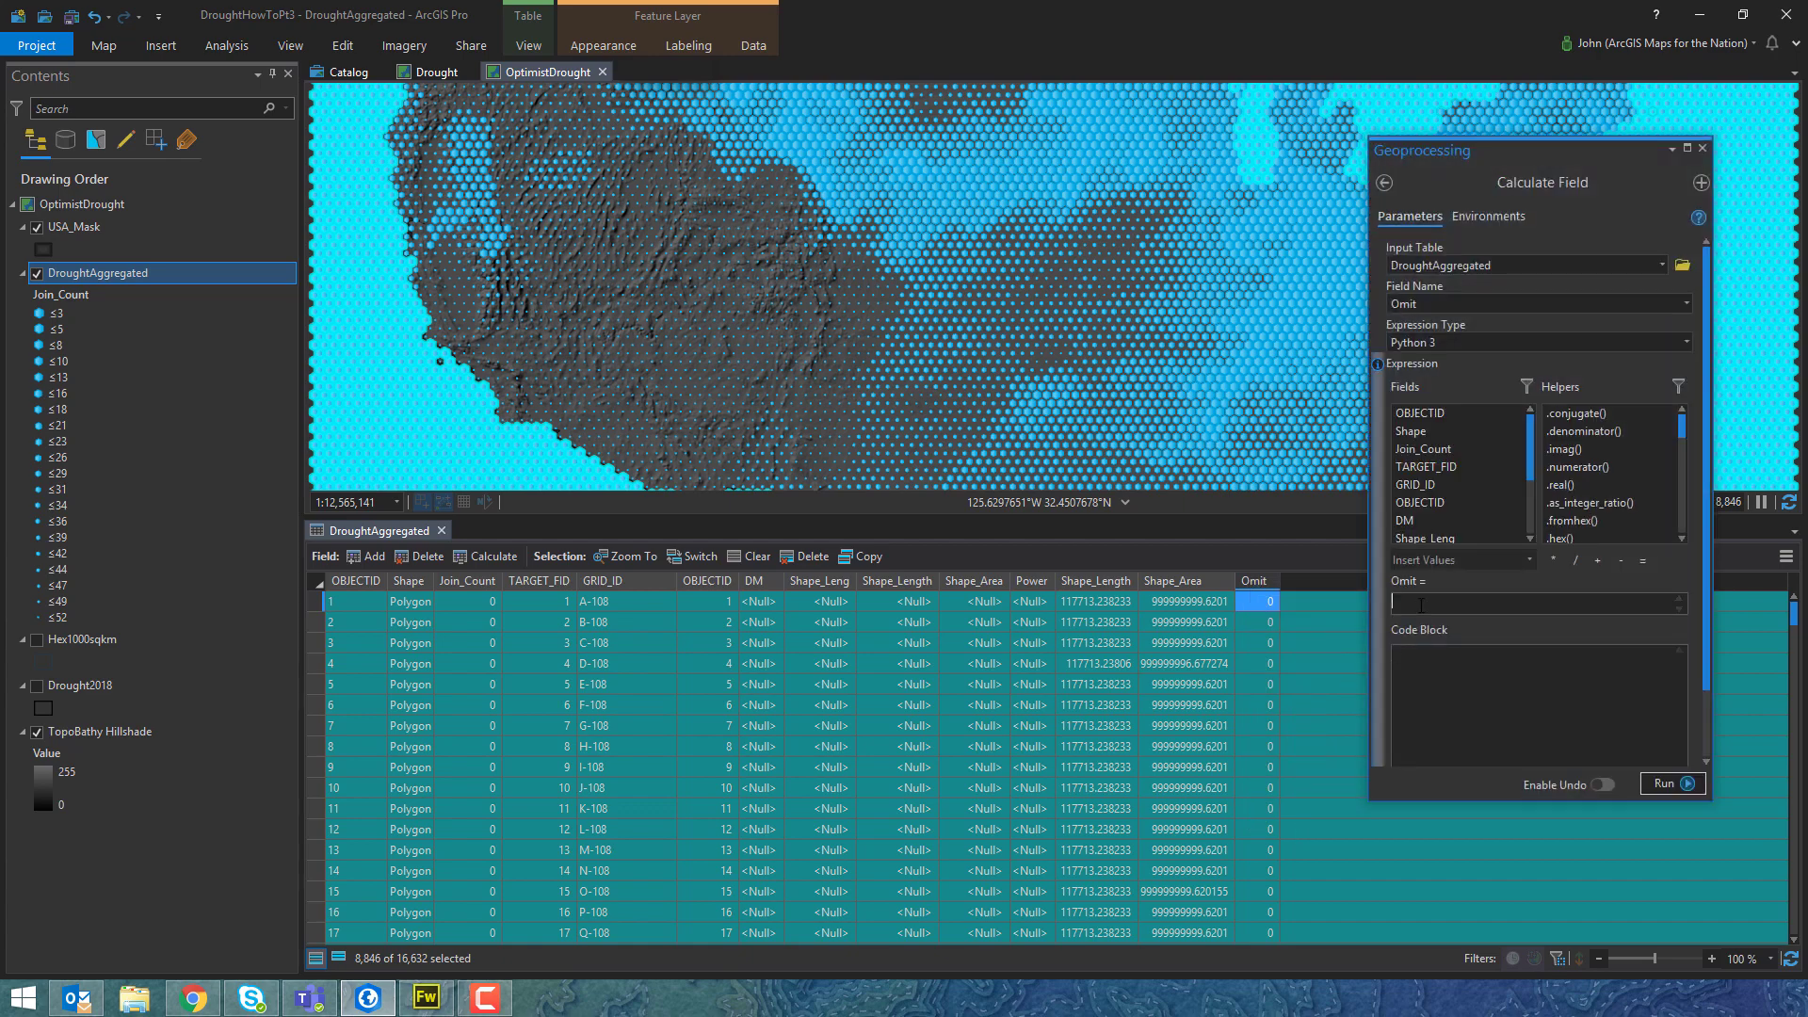
click(1667, 782)
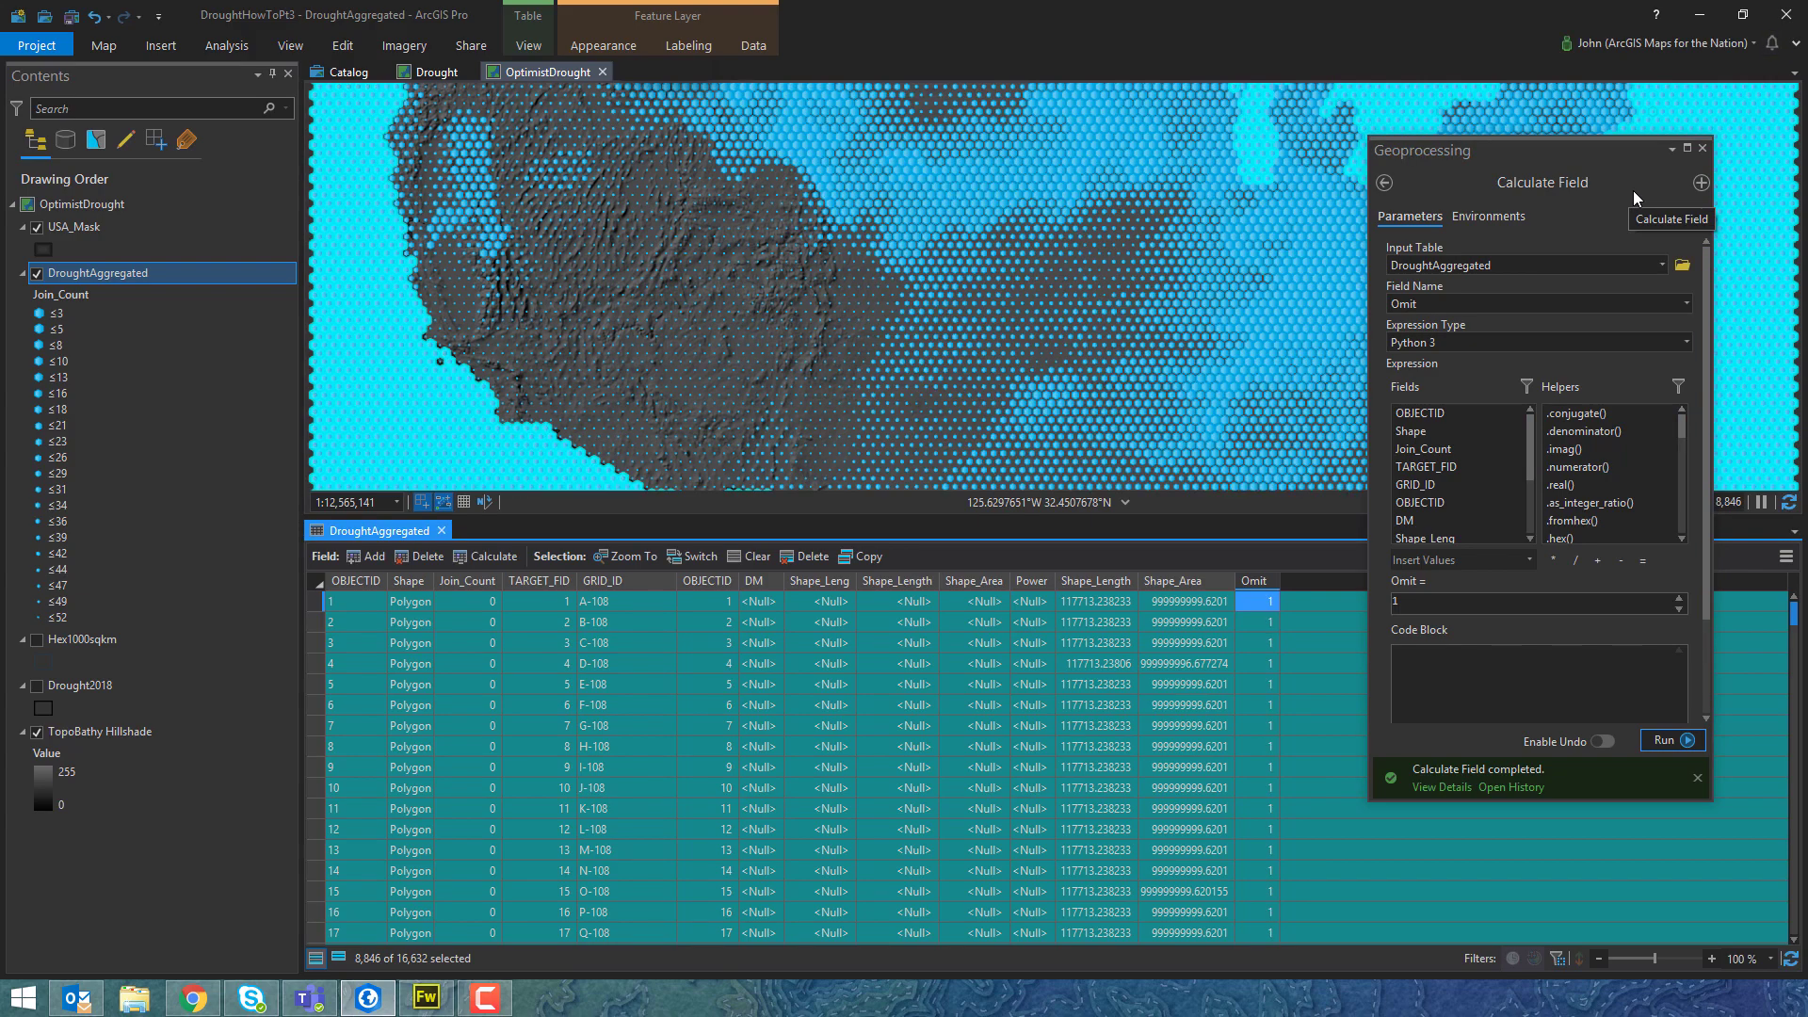
Close the Calculate Field tool and the attribute table, and clear the feature selection on the OptimistDrought map.
click(1703, 147)
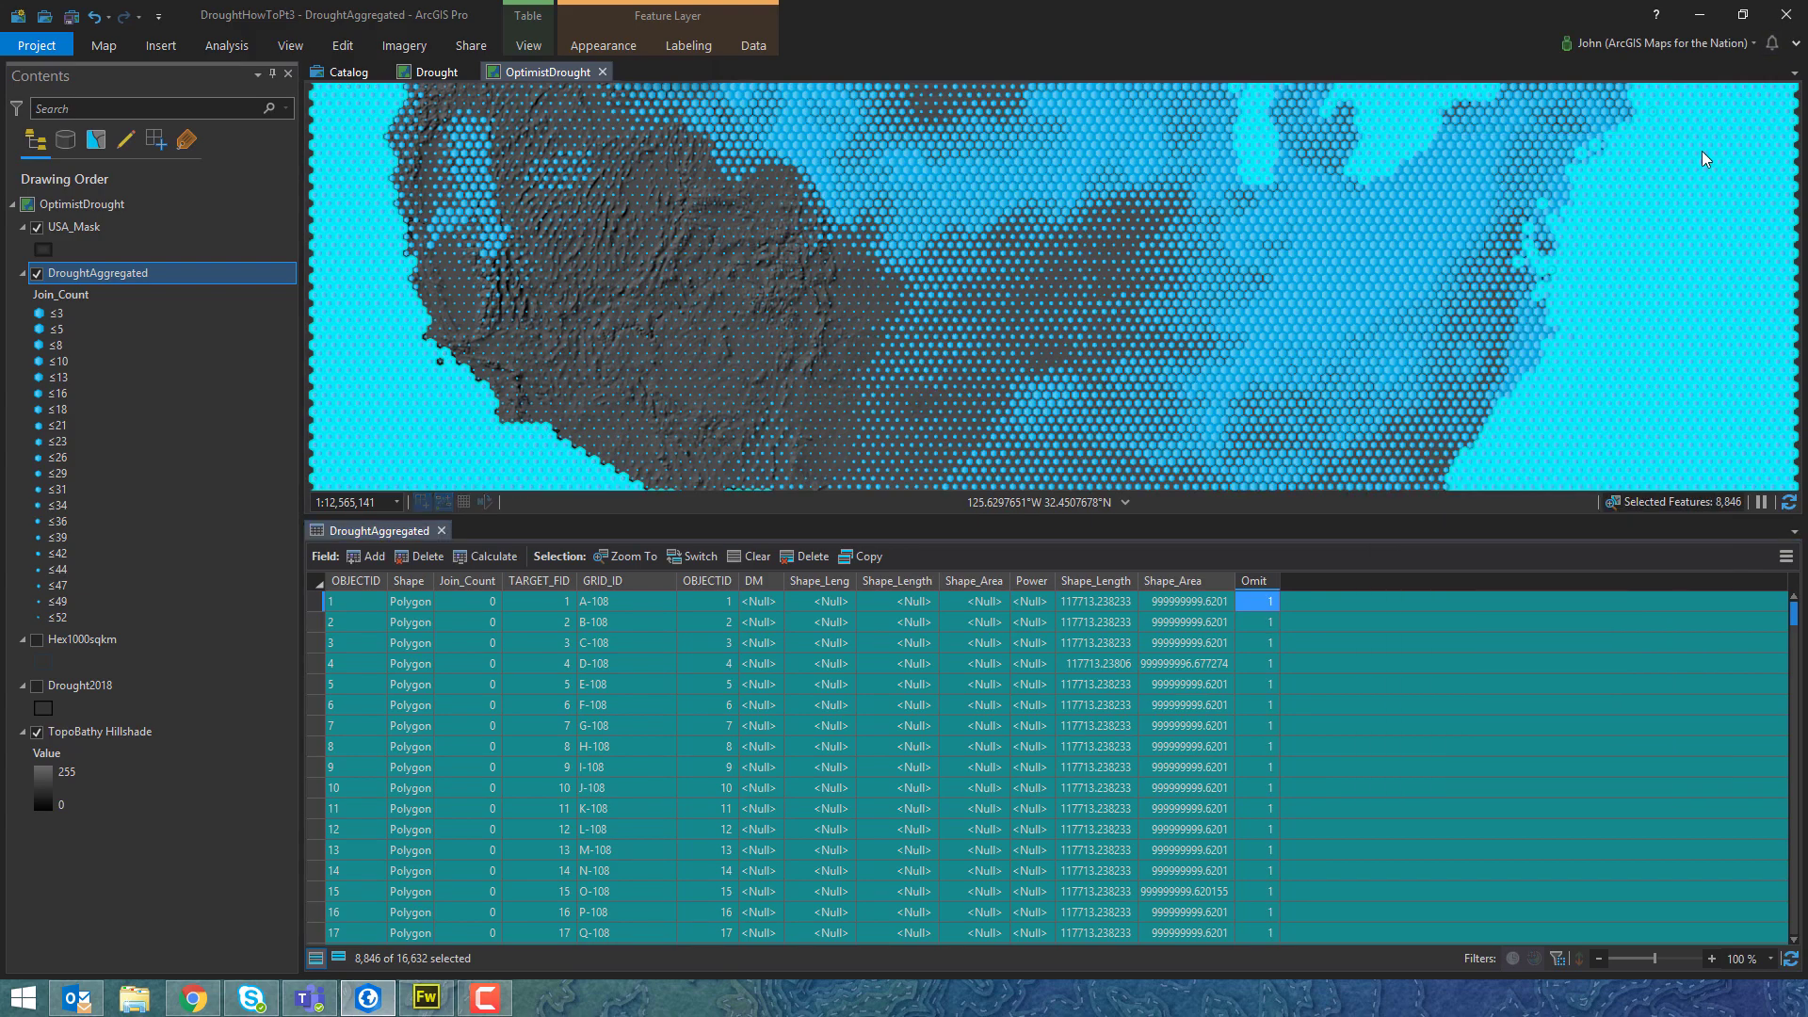
click(441, 531)
click(104, 45)
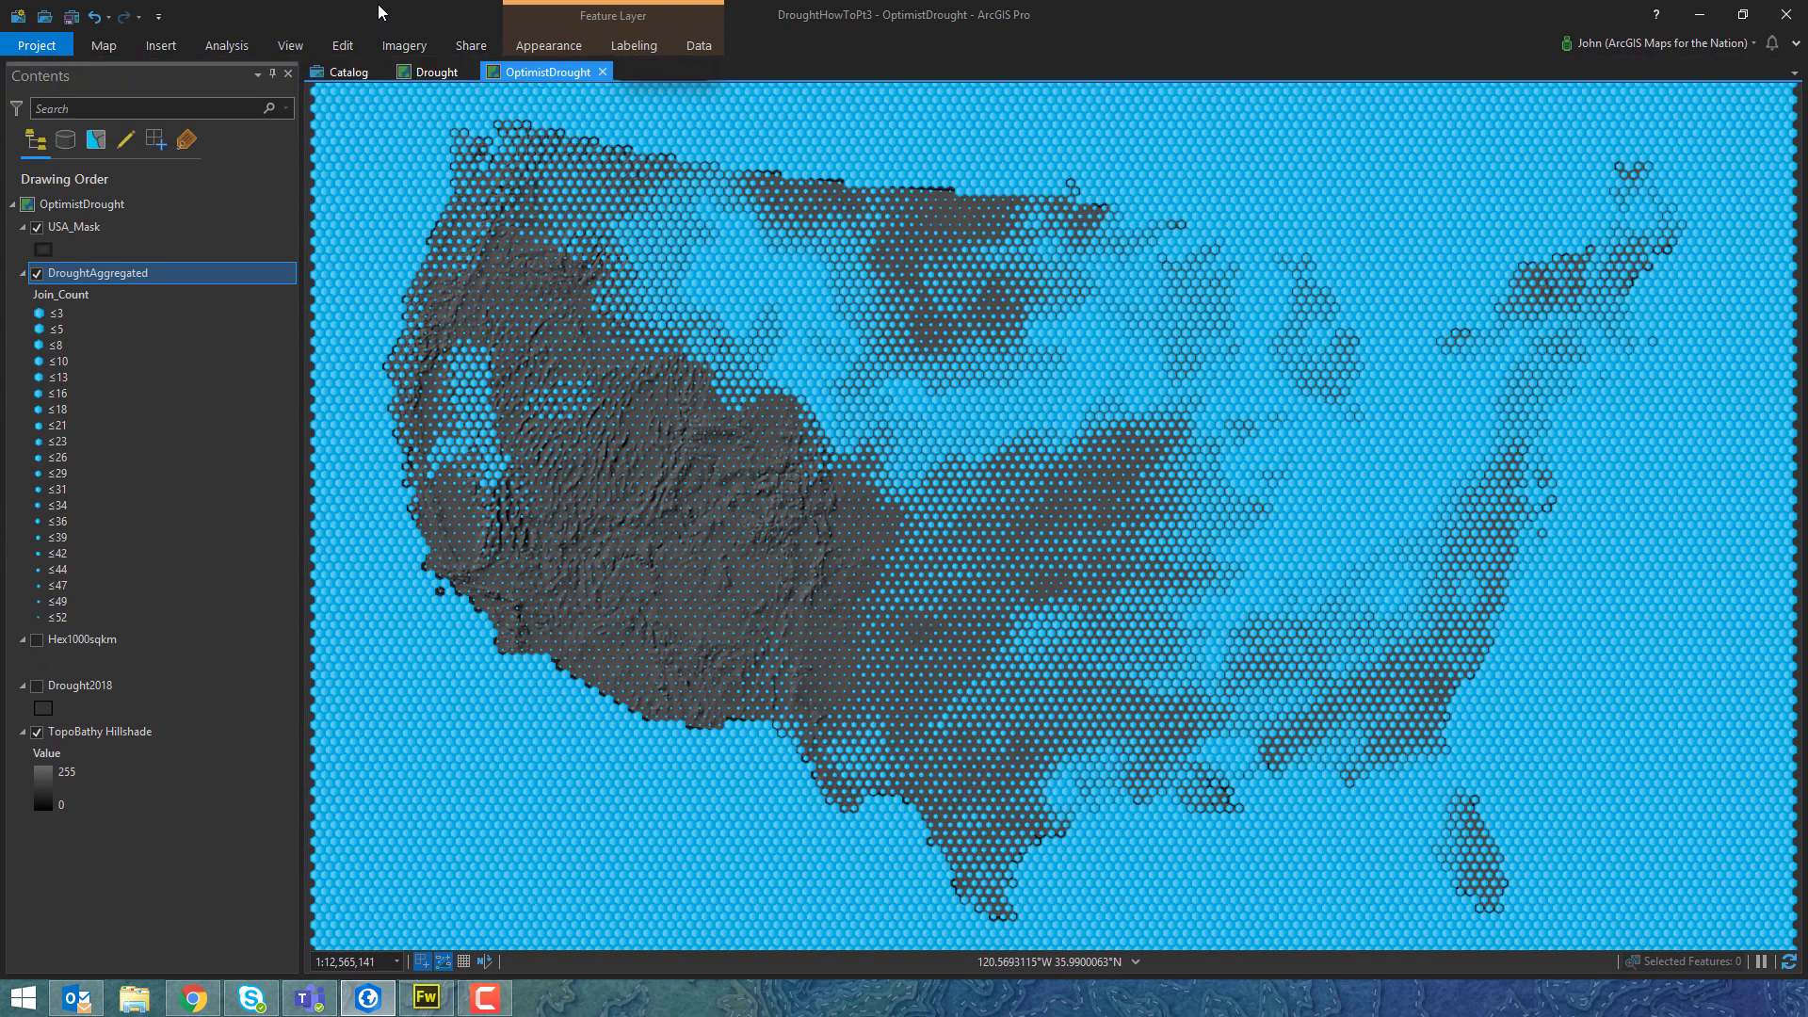
Add a definition query to the DroughtAggregated layer where Omit is equal to 0 and apply it.
right_click(208, 274)
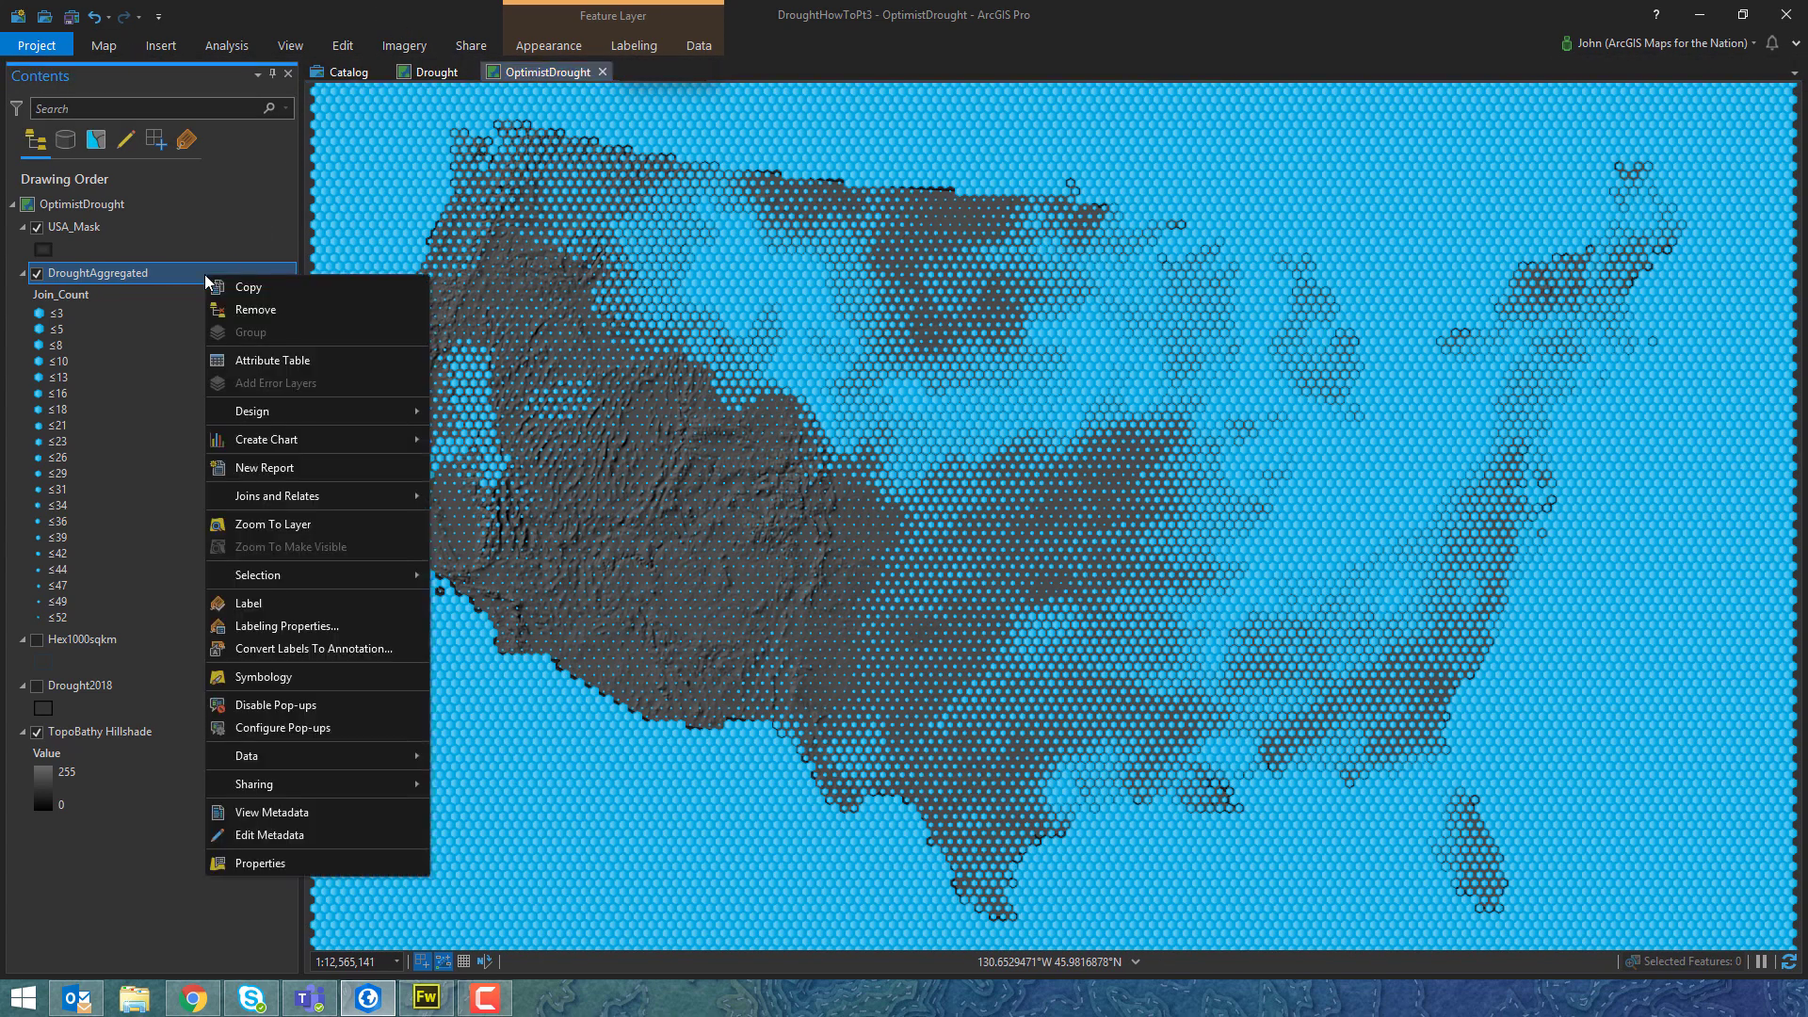
click(257, 863)
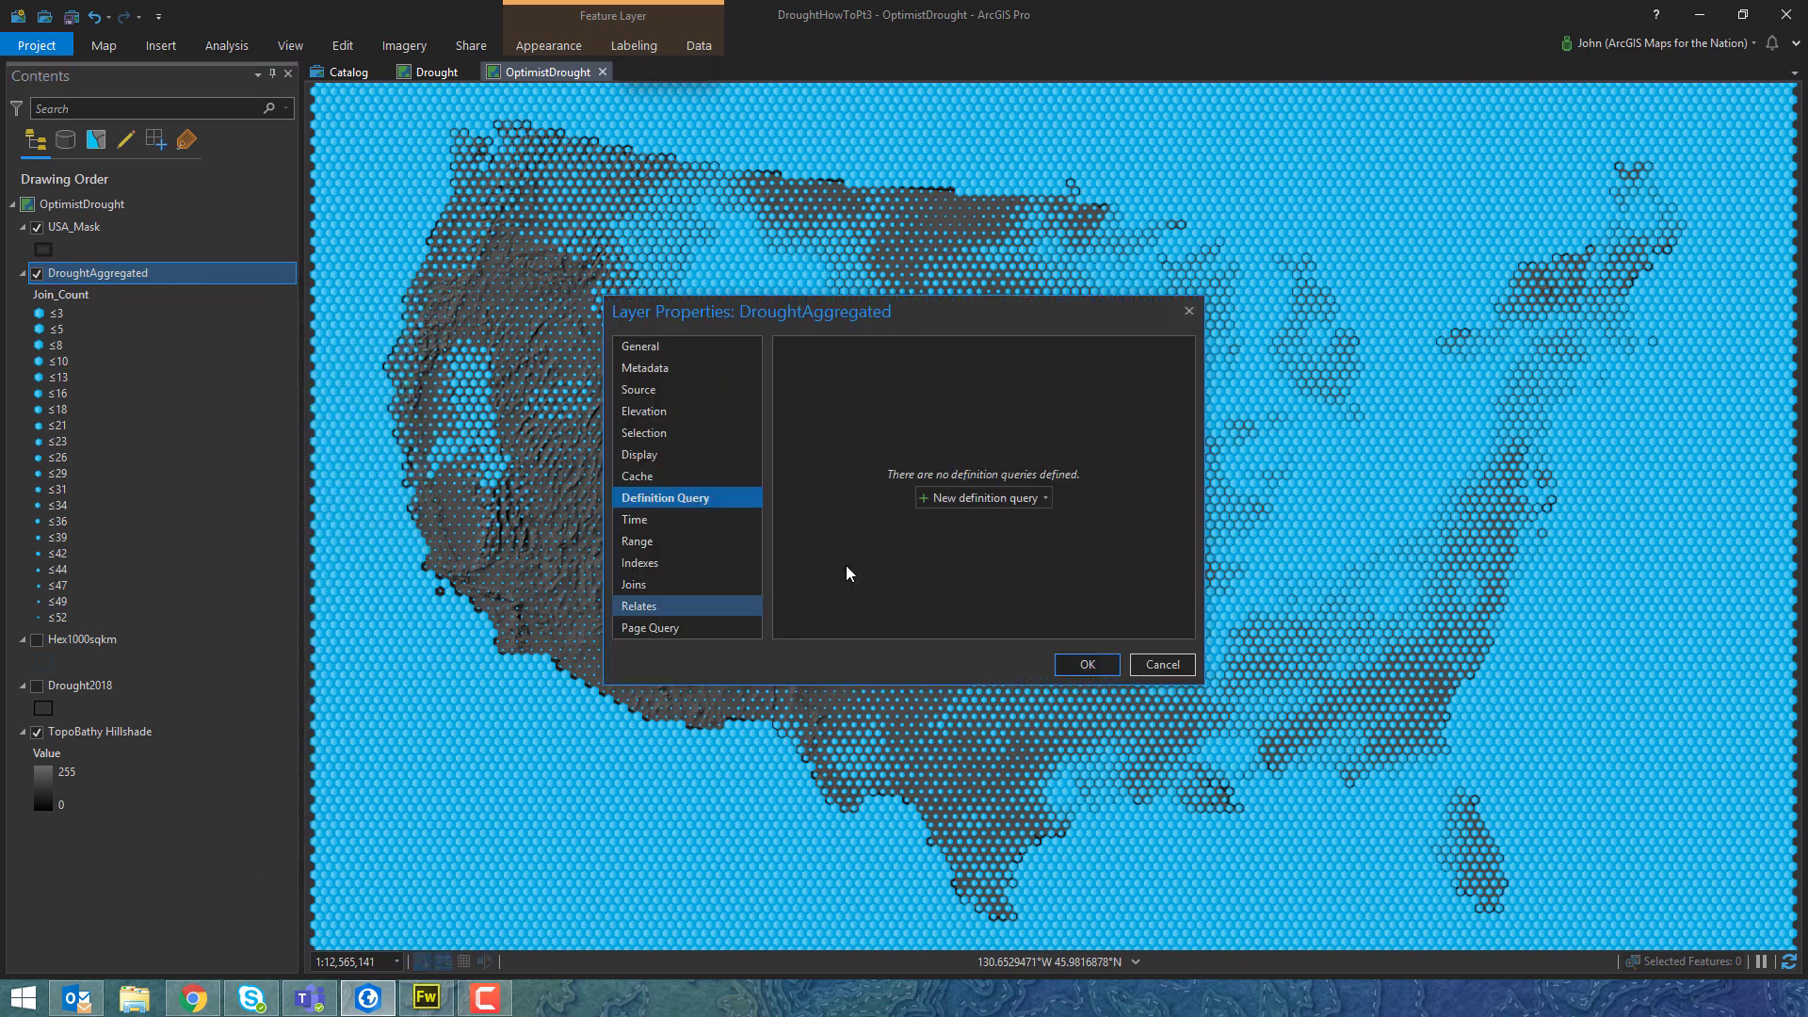
click(968, 501)
click(964, 442)
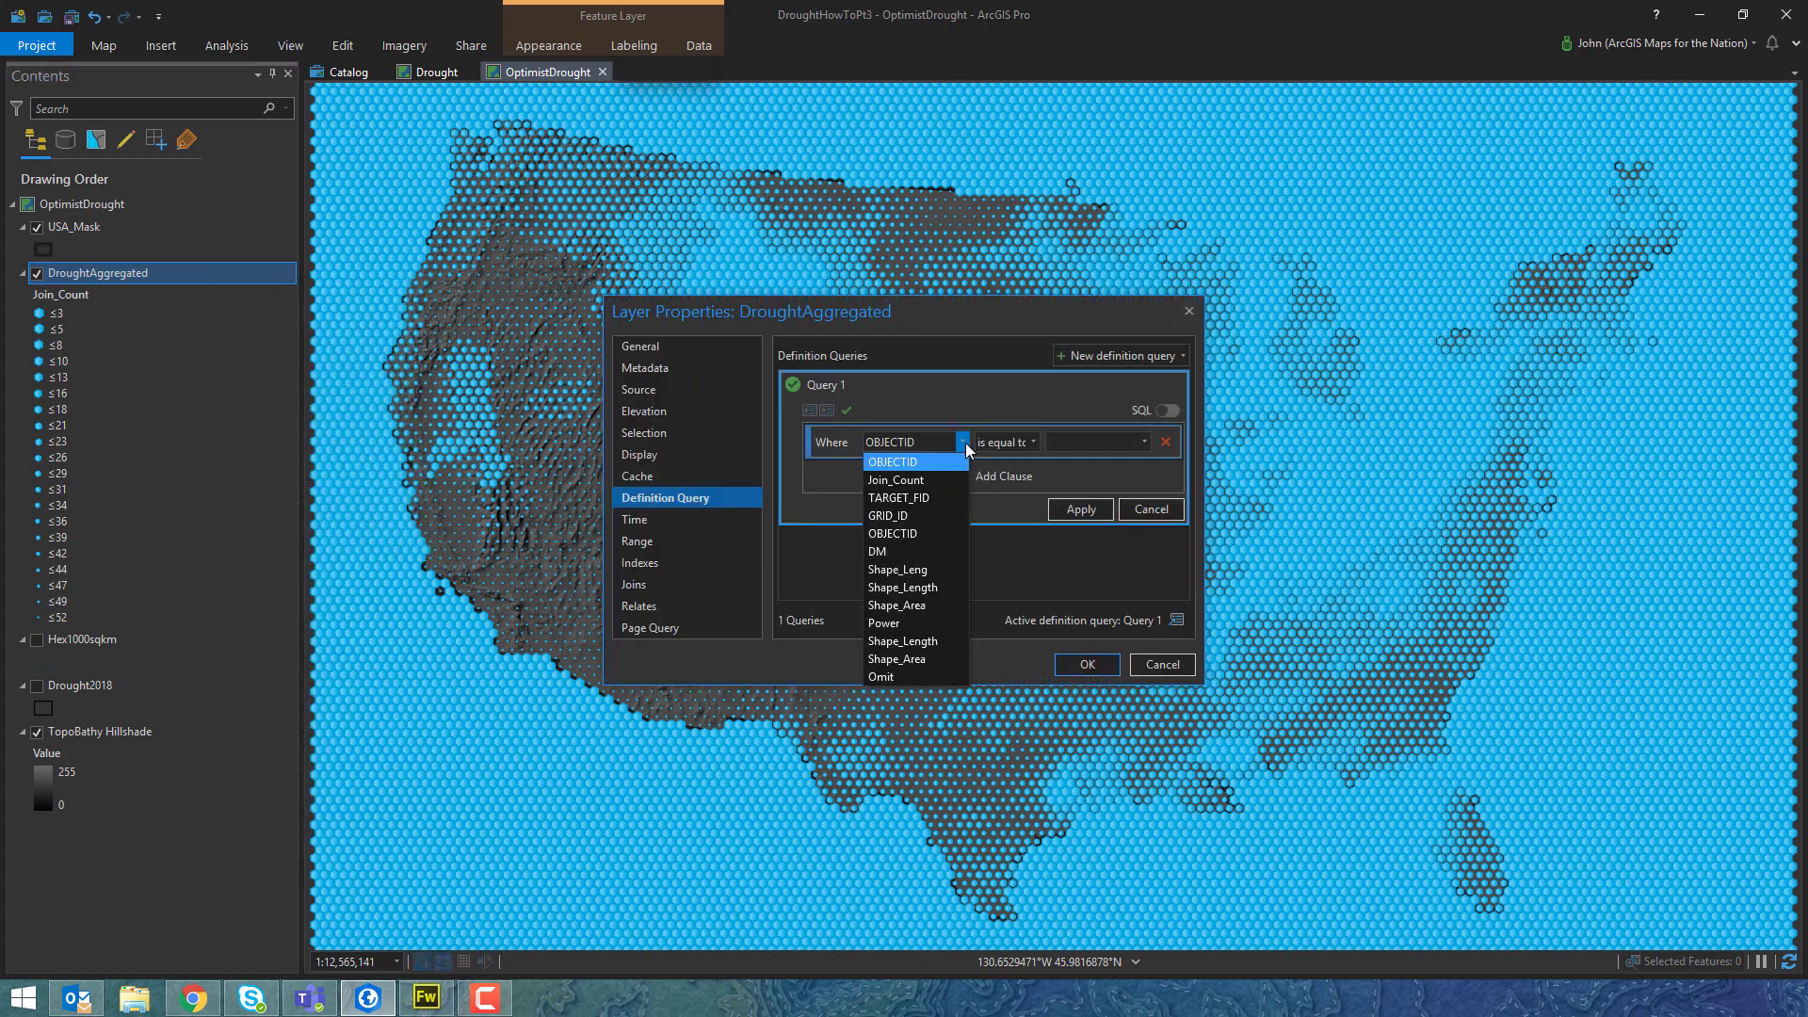
click(880, 676)
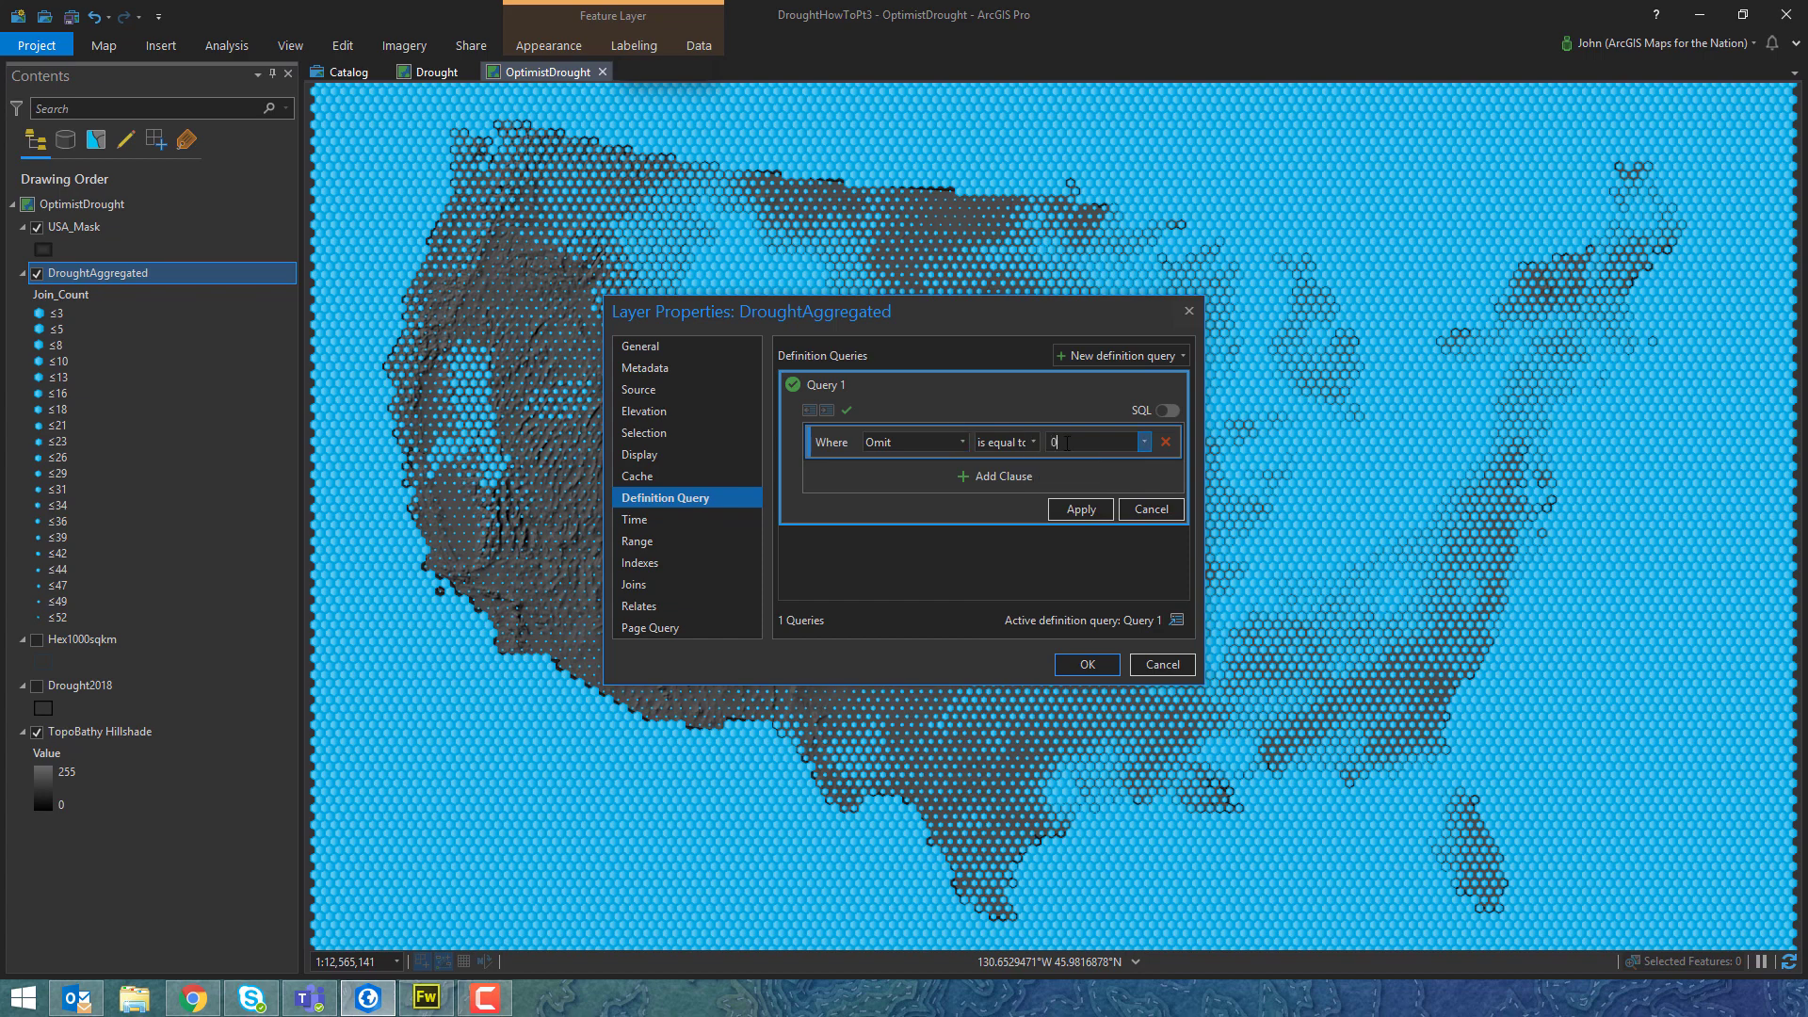
click(1067, 443)
text(0)
click(1081, 508)
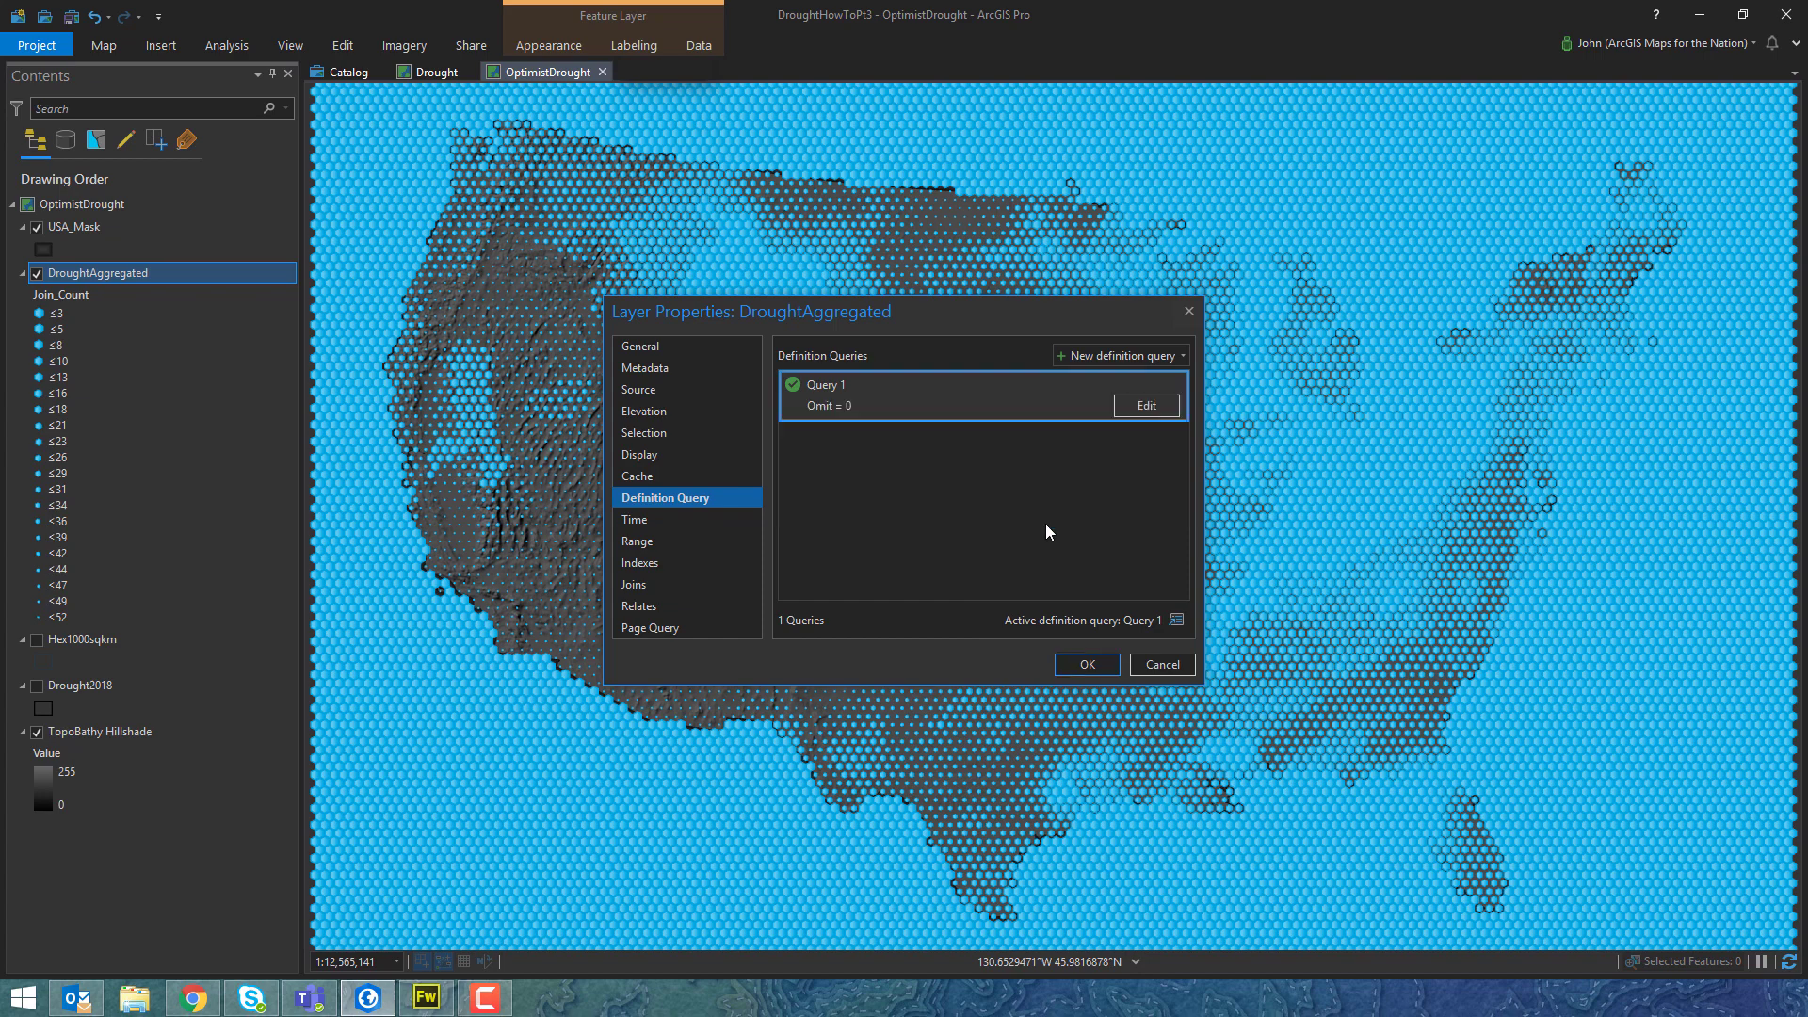
click(1085, 665)
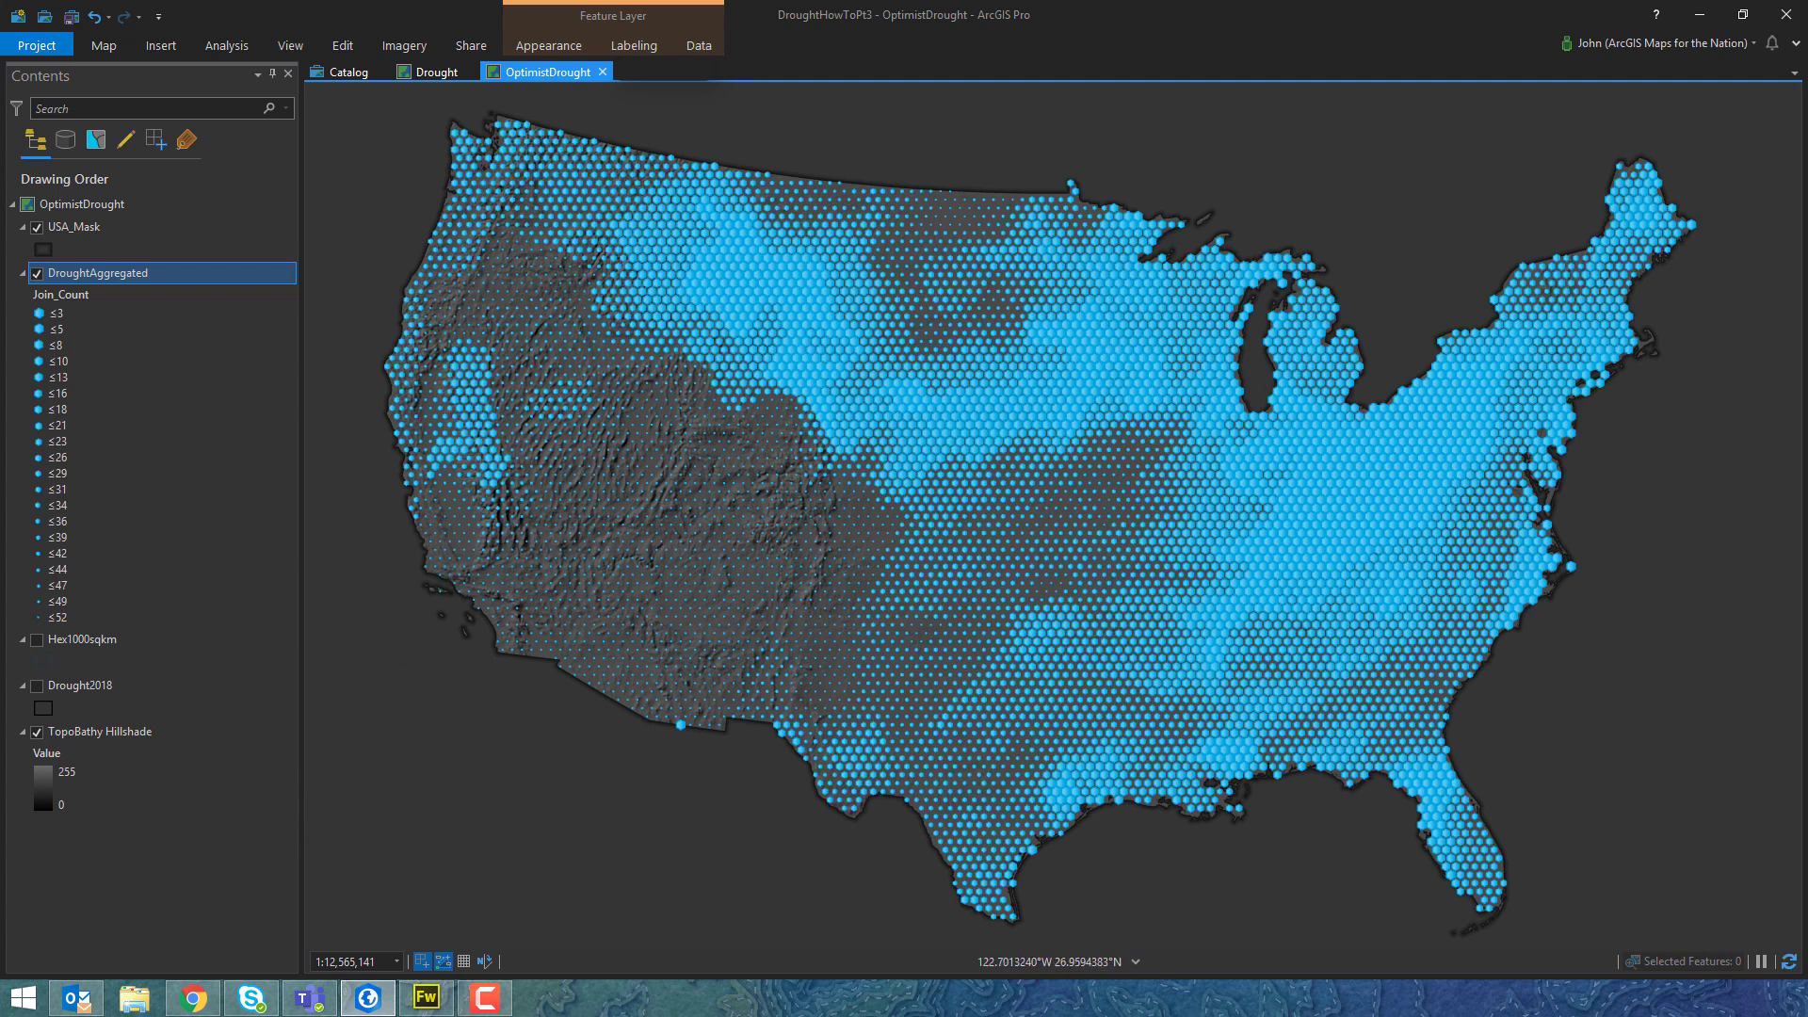
Duplicate the Drought map among the project's maps in the Catalog view.
click(348, 72)
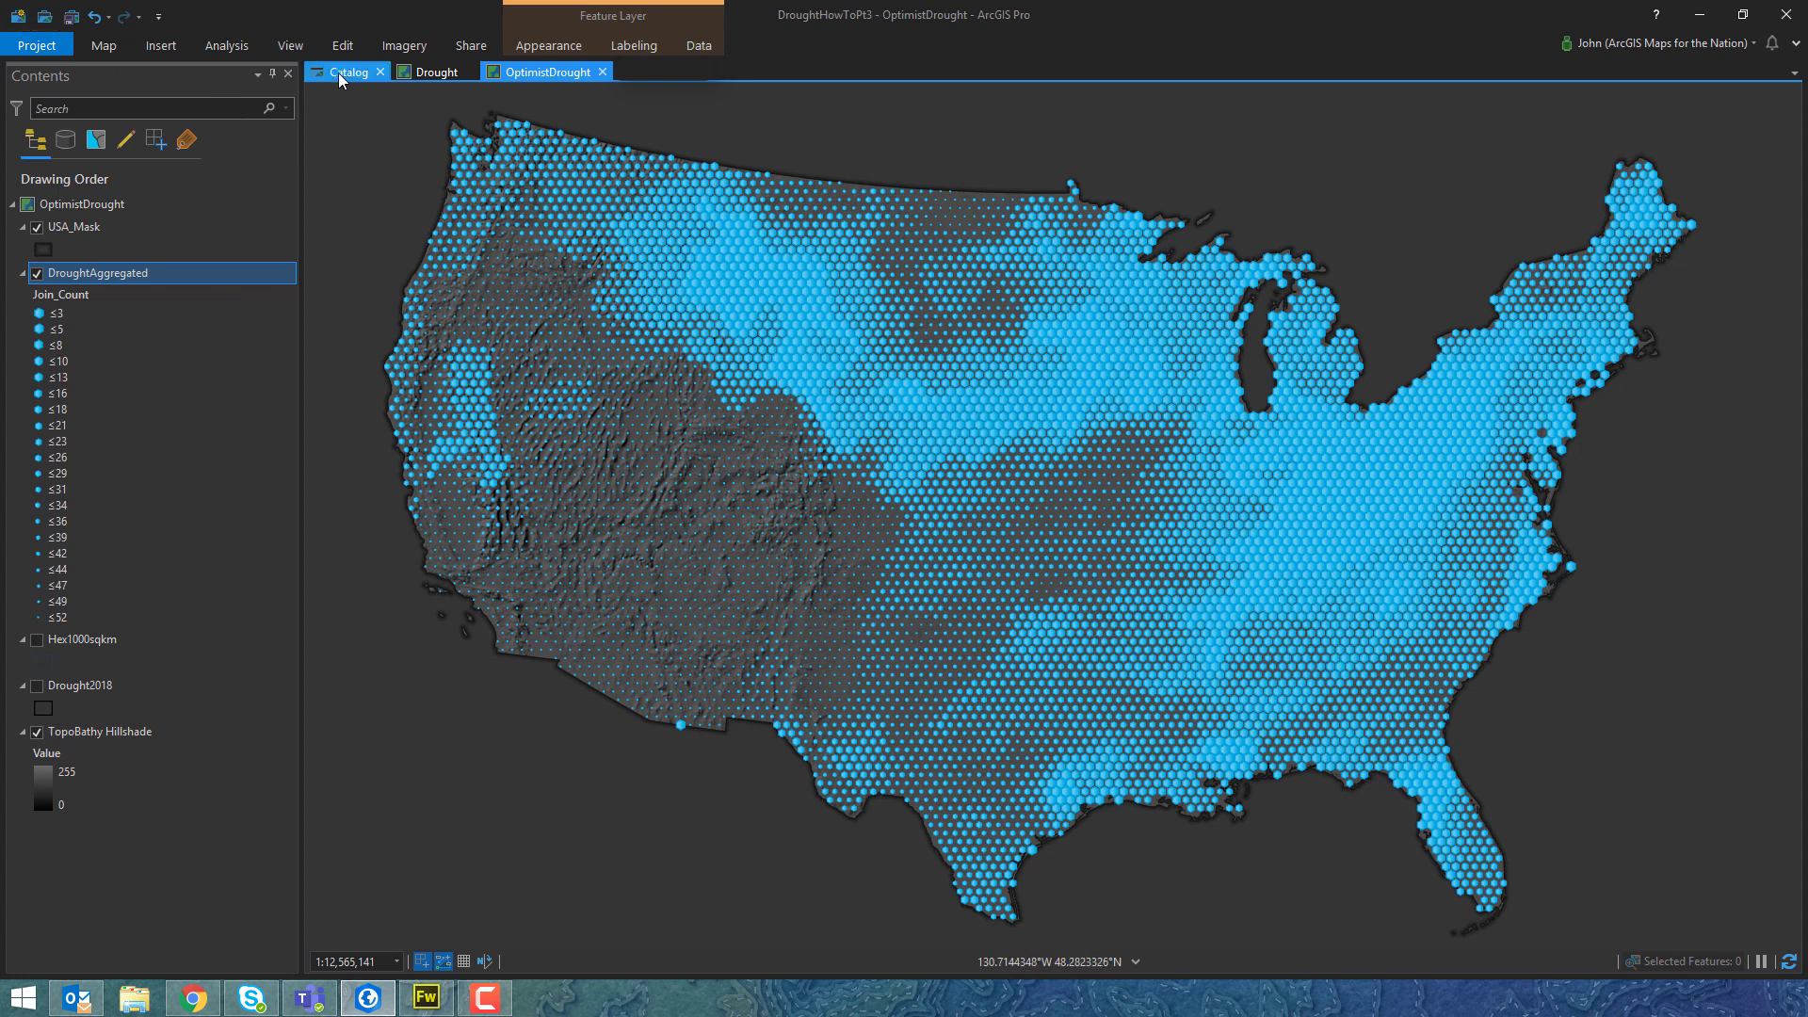
mouse_move(348, 71)
mouse_down()
mouse_move(427, 76)
mouse_move(343, 71)
mouse_up()
right_click(466, 151)
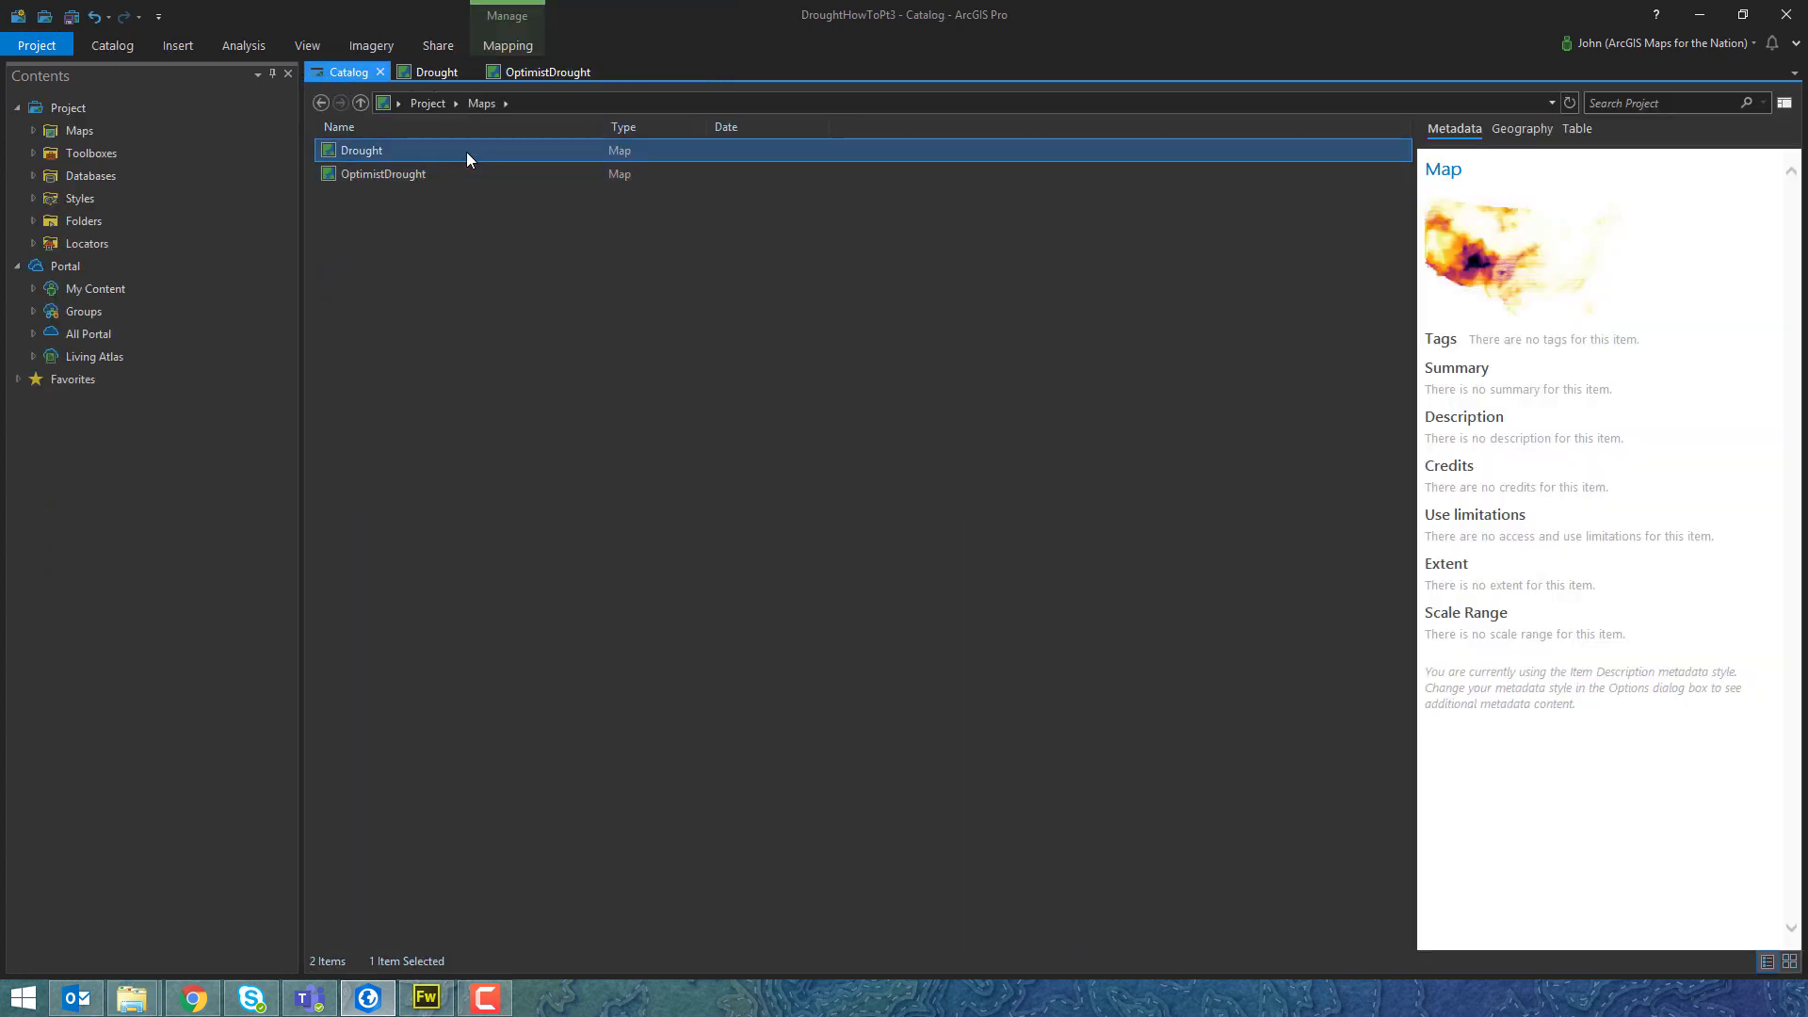
click(494, 247)
click(483, 248)
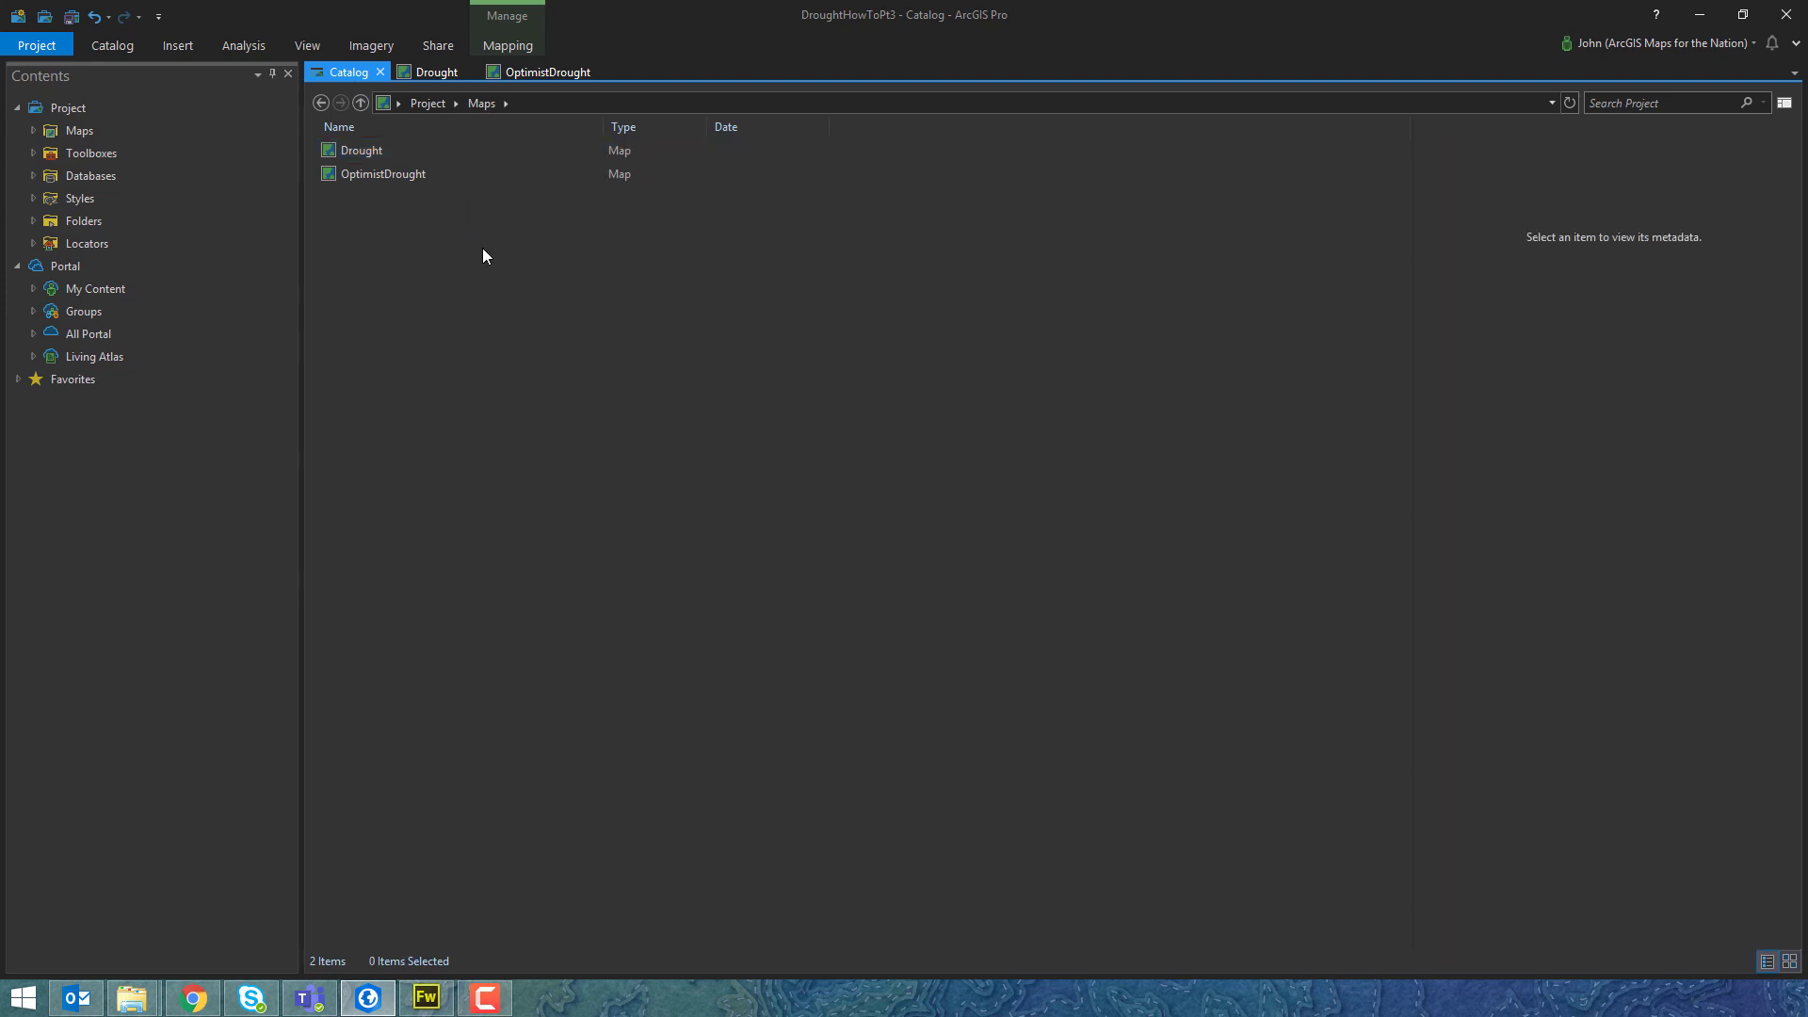
right_click(483, 249)
click(533, 386)
Rename the copied Drought map as Movingness and open it.
click(374, 174)
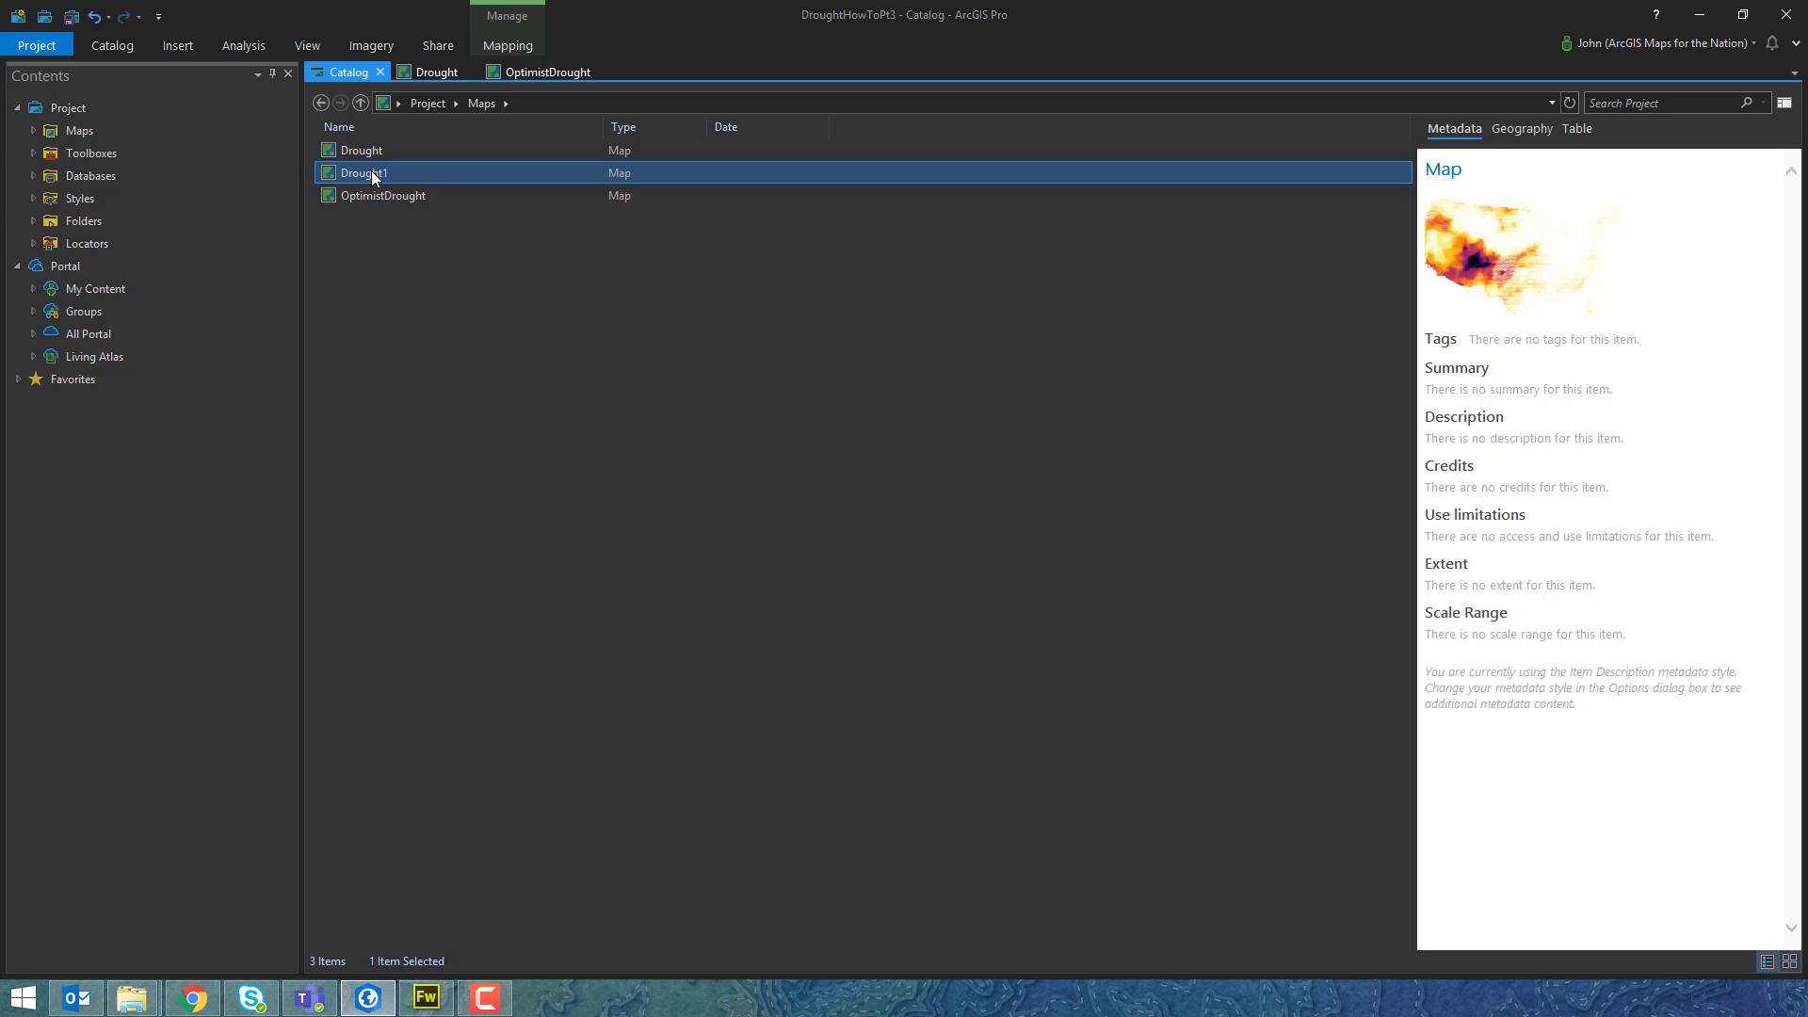
click(373, 174)
text(Movingnes)
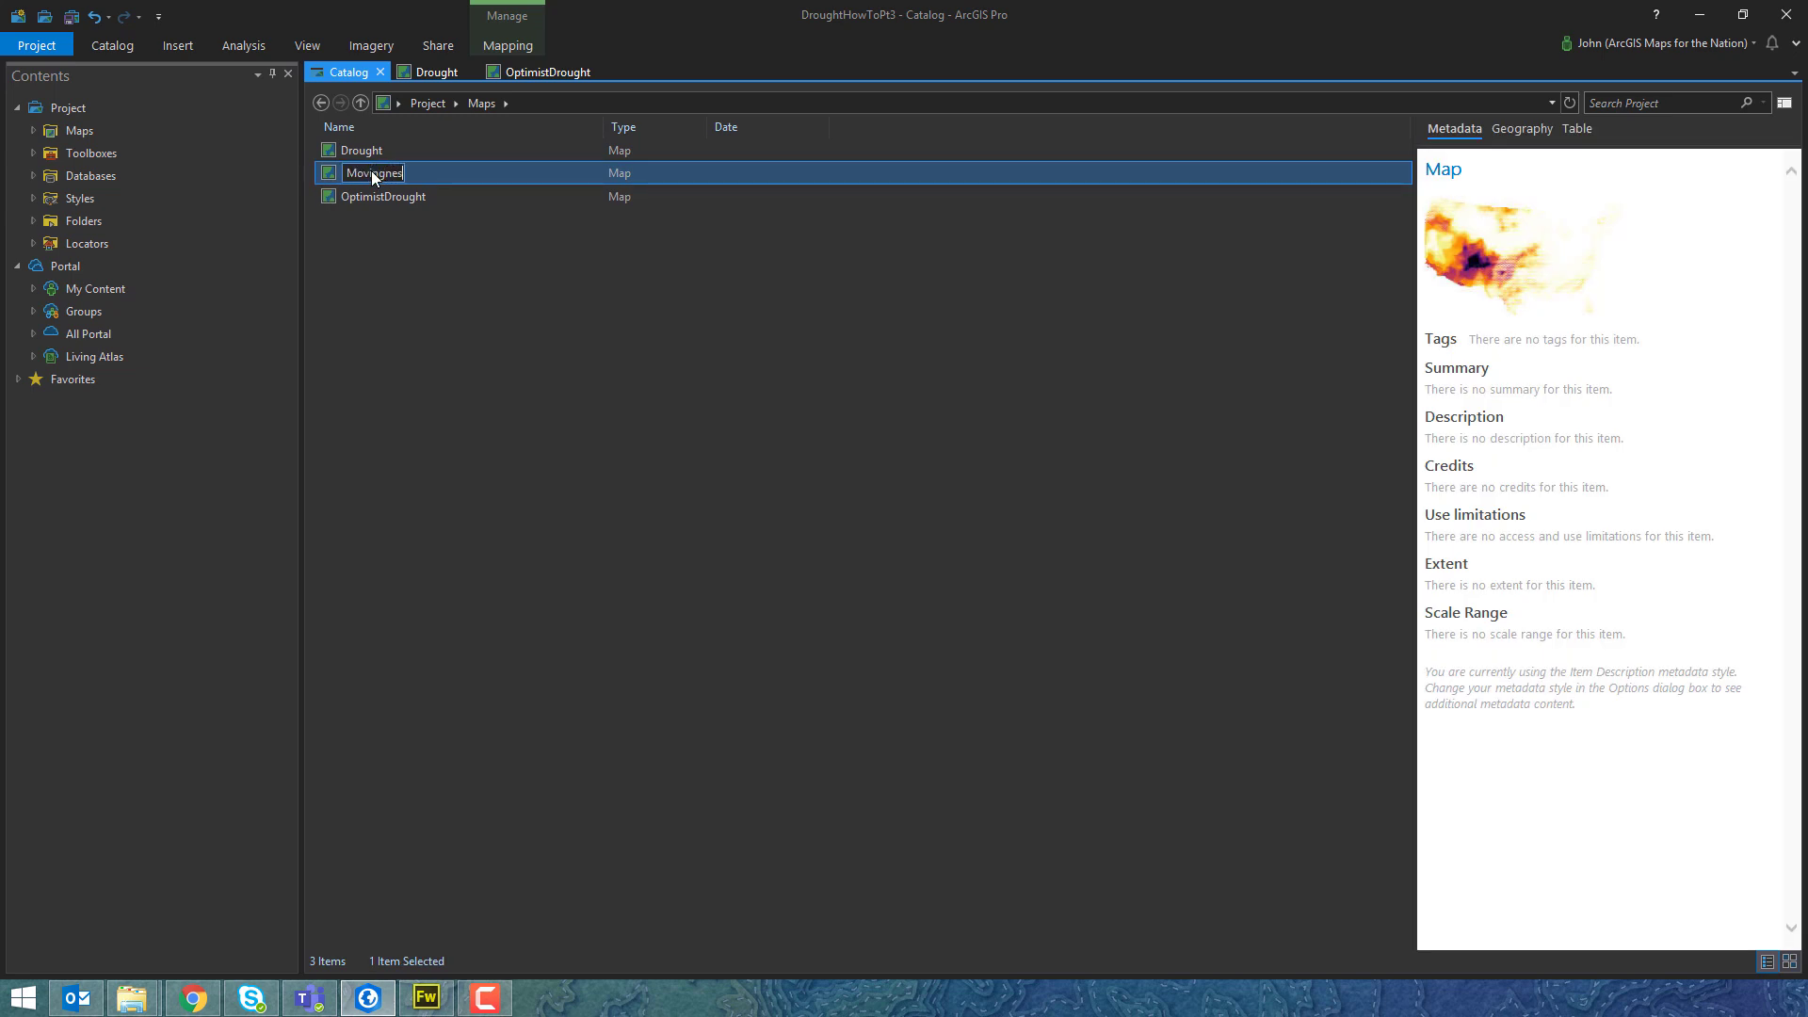
key(Escape)
right_click(371, 172)
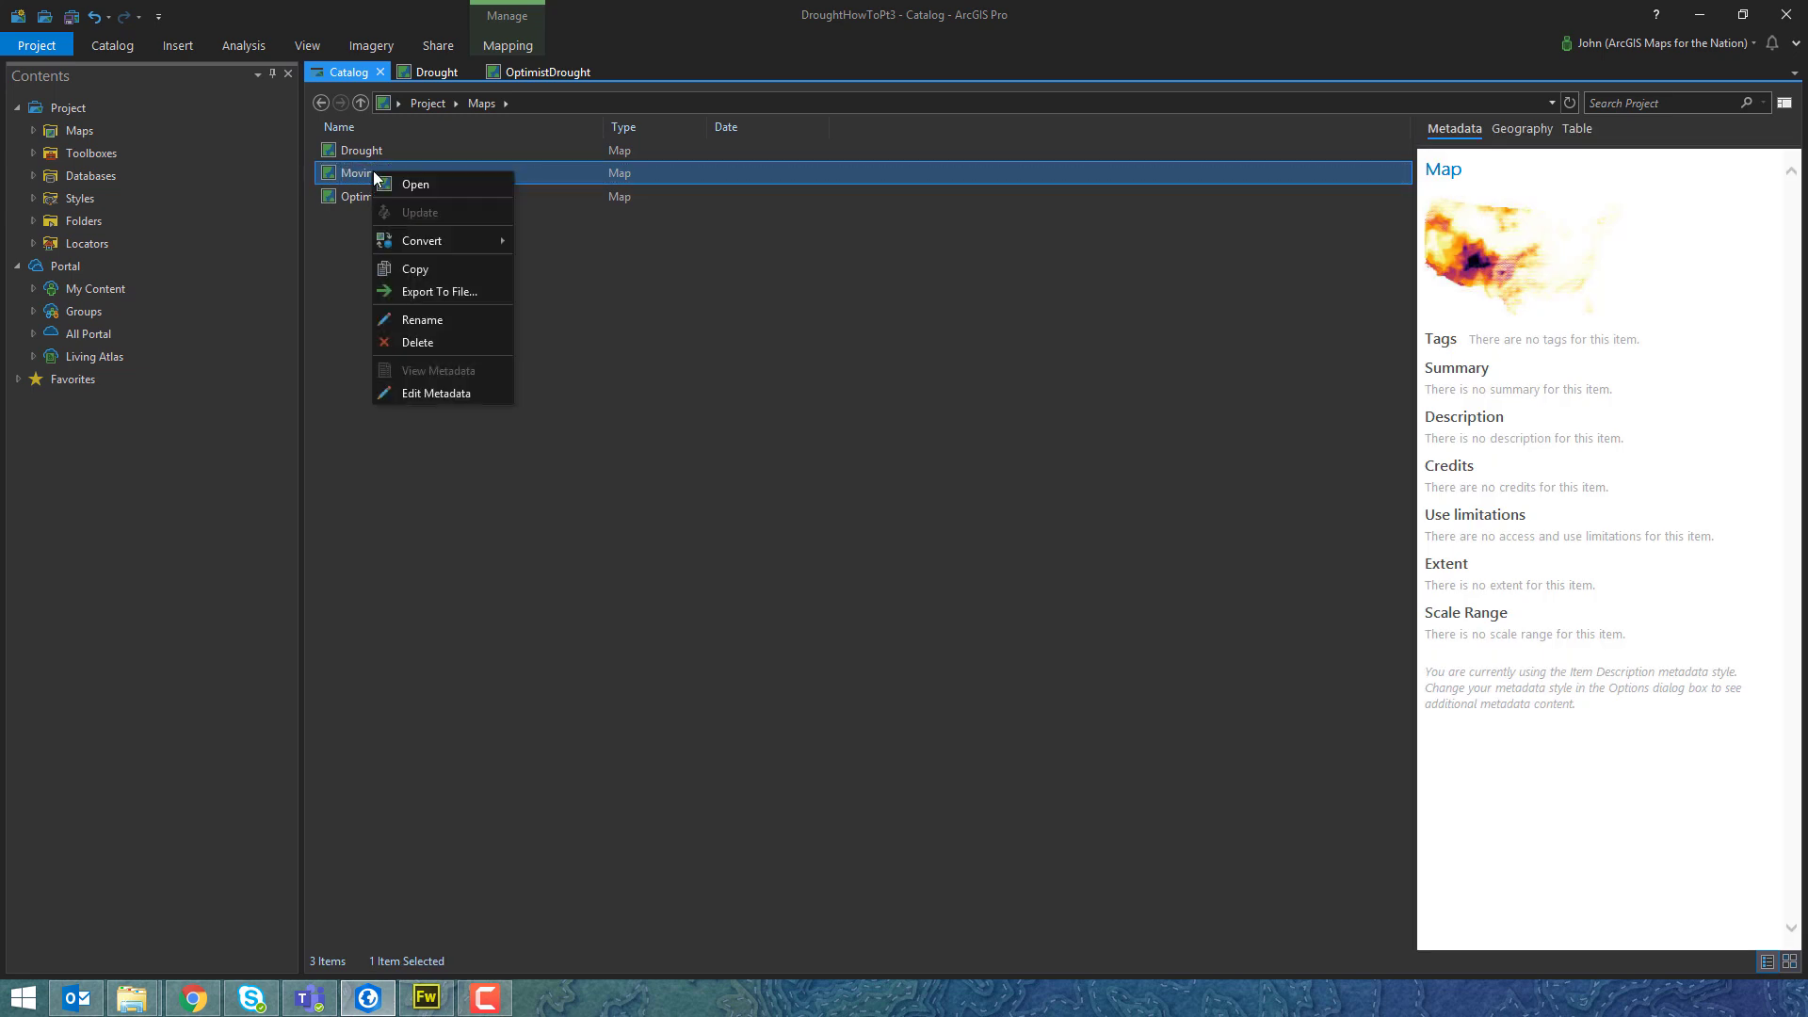
click(411, 181)
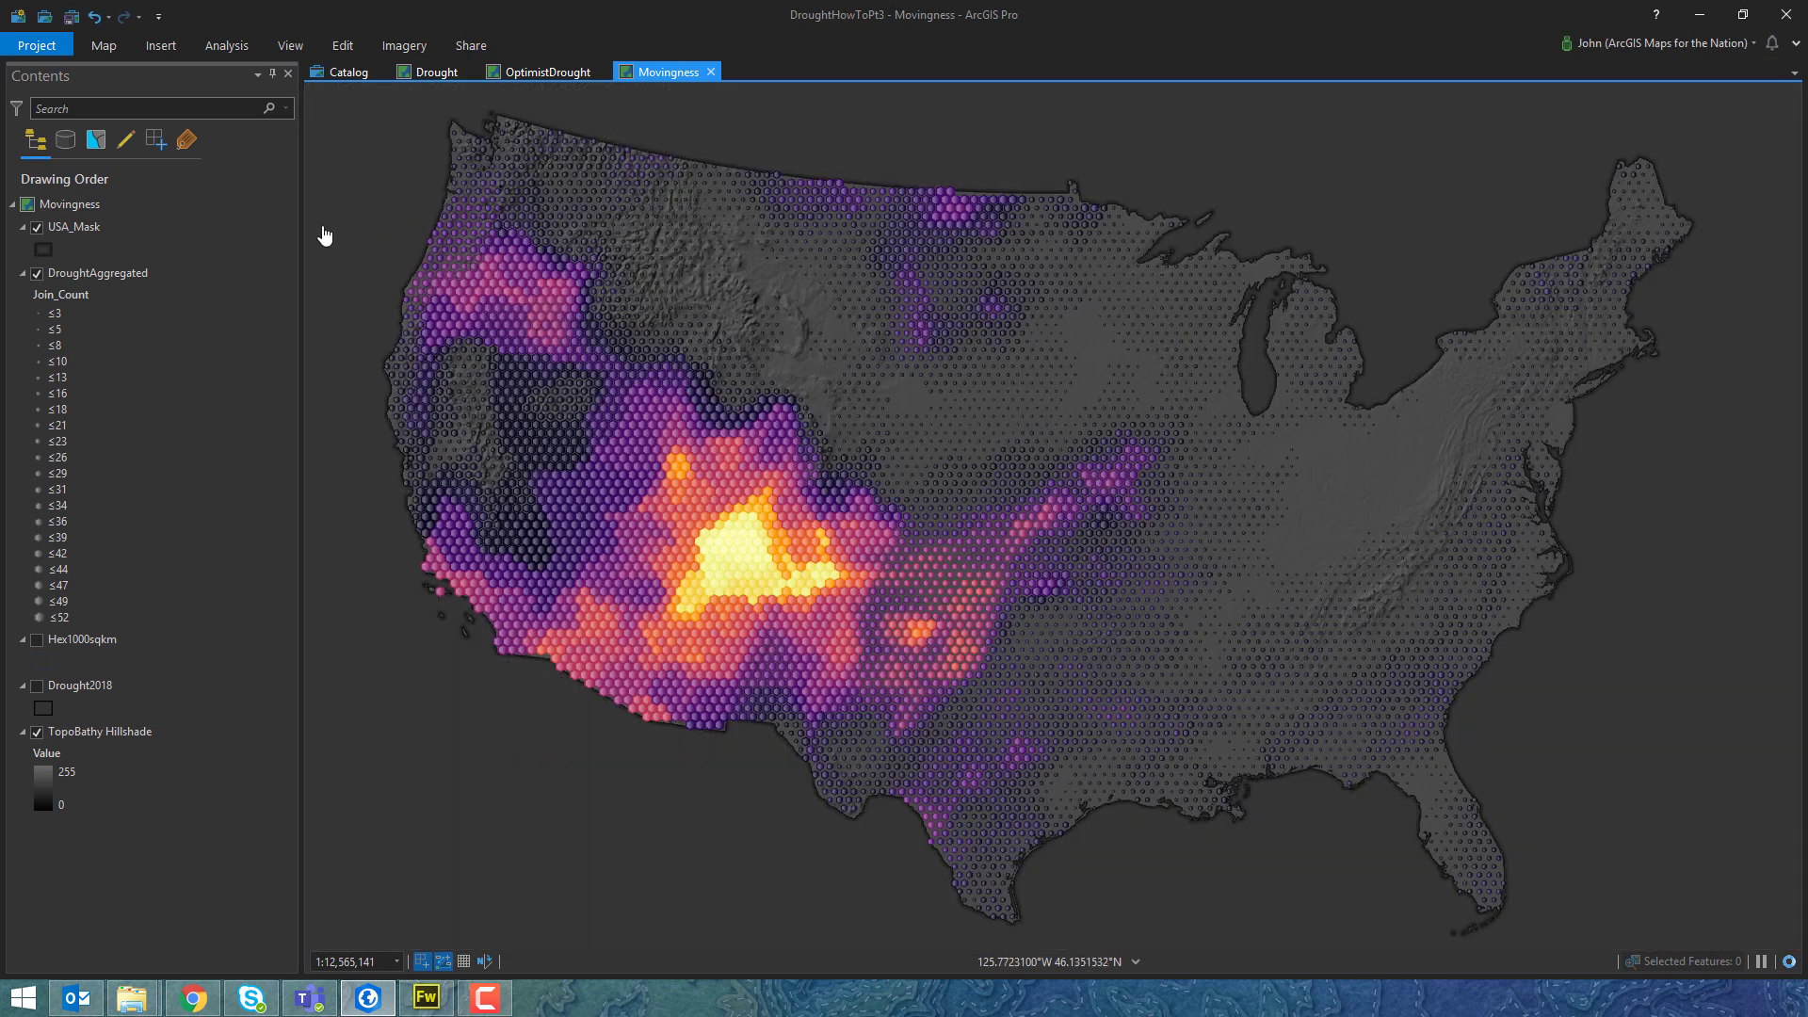
Show Drought2018 instead of DroughtAggregated on the Movingness map and symbolize it with Graduated Colors.
click(37, 274)
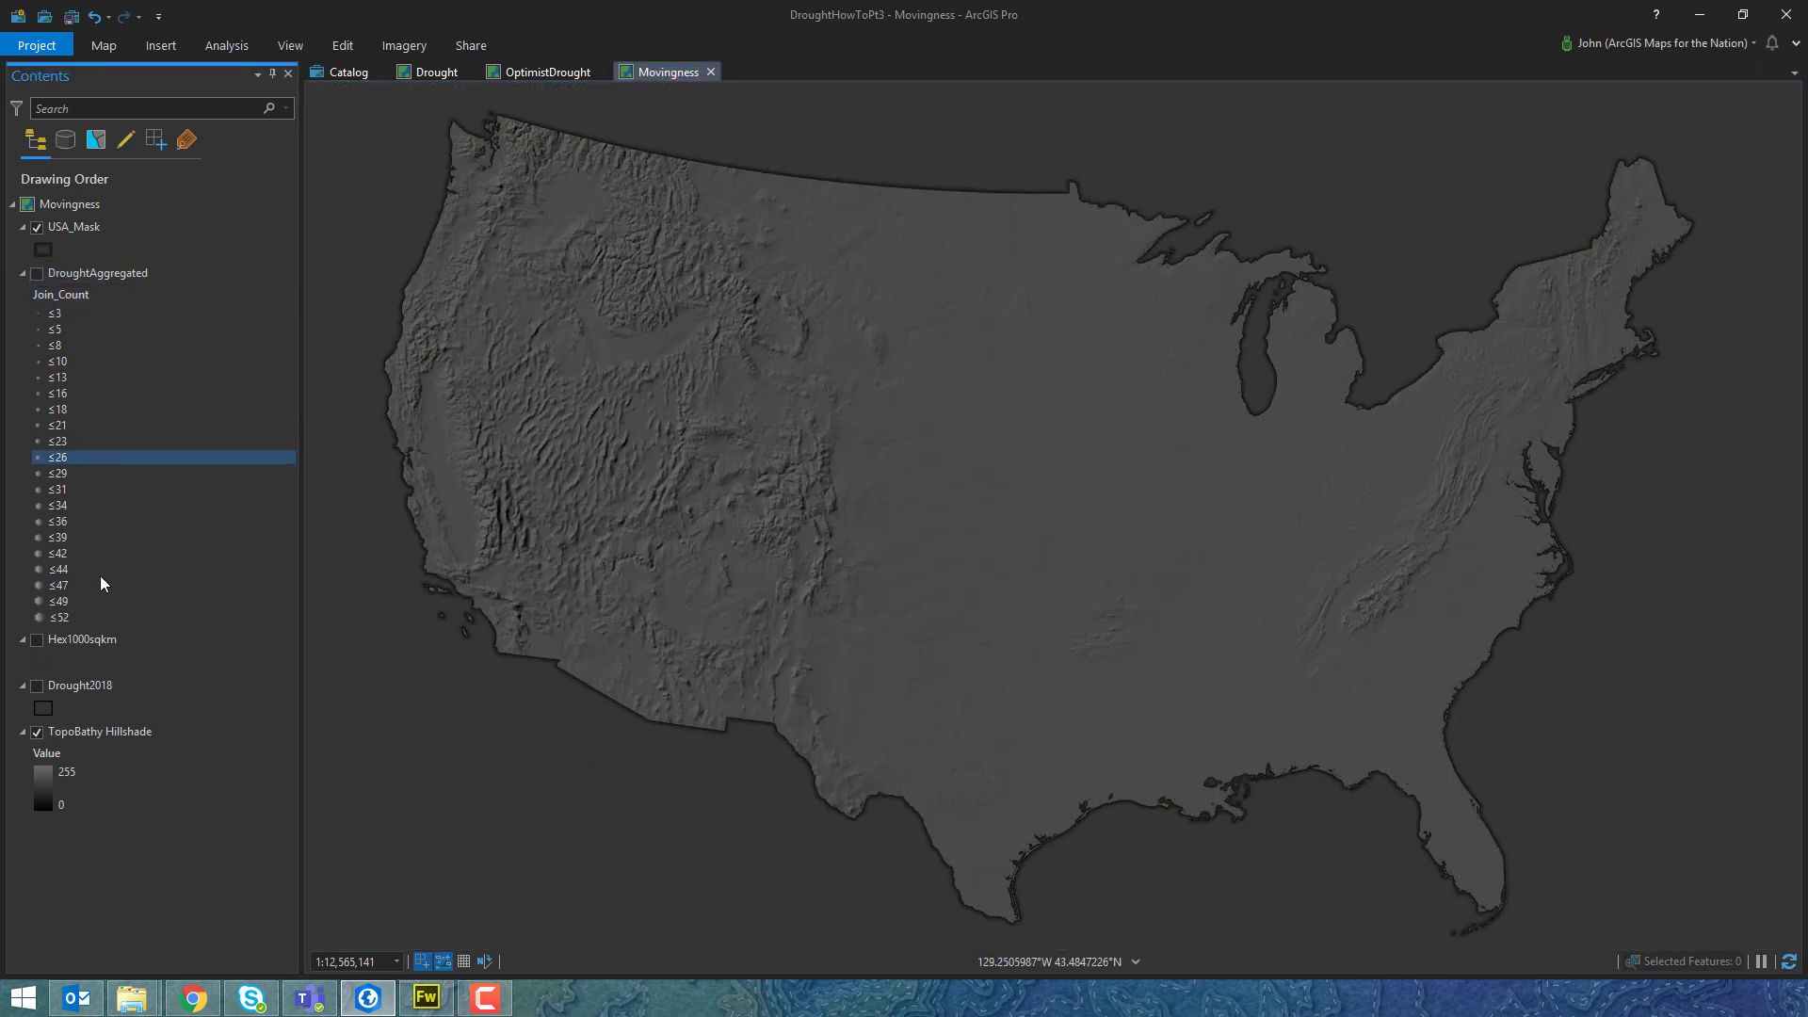
click(38, 686)
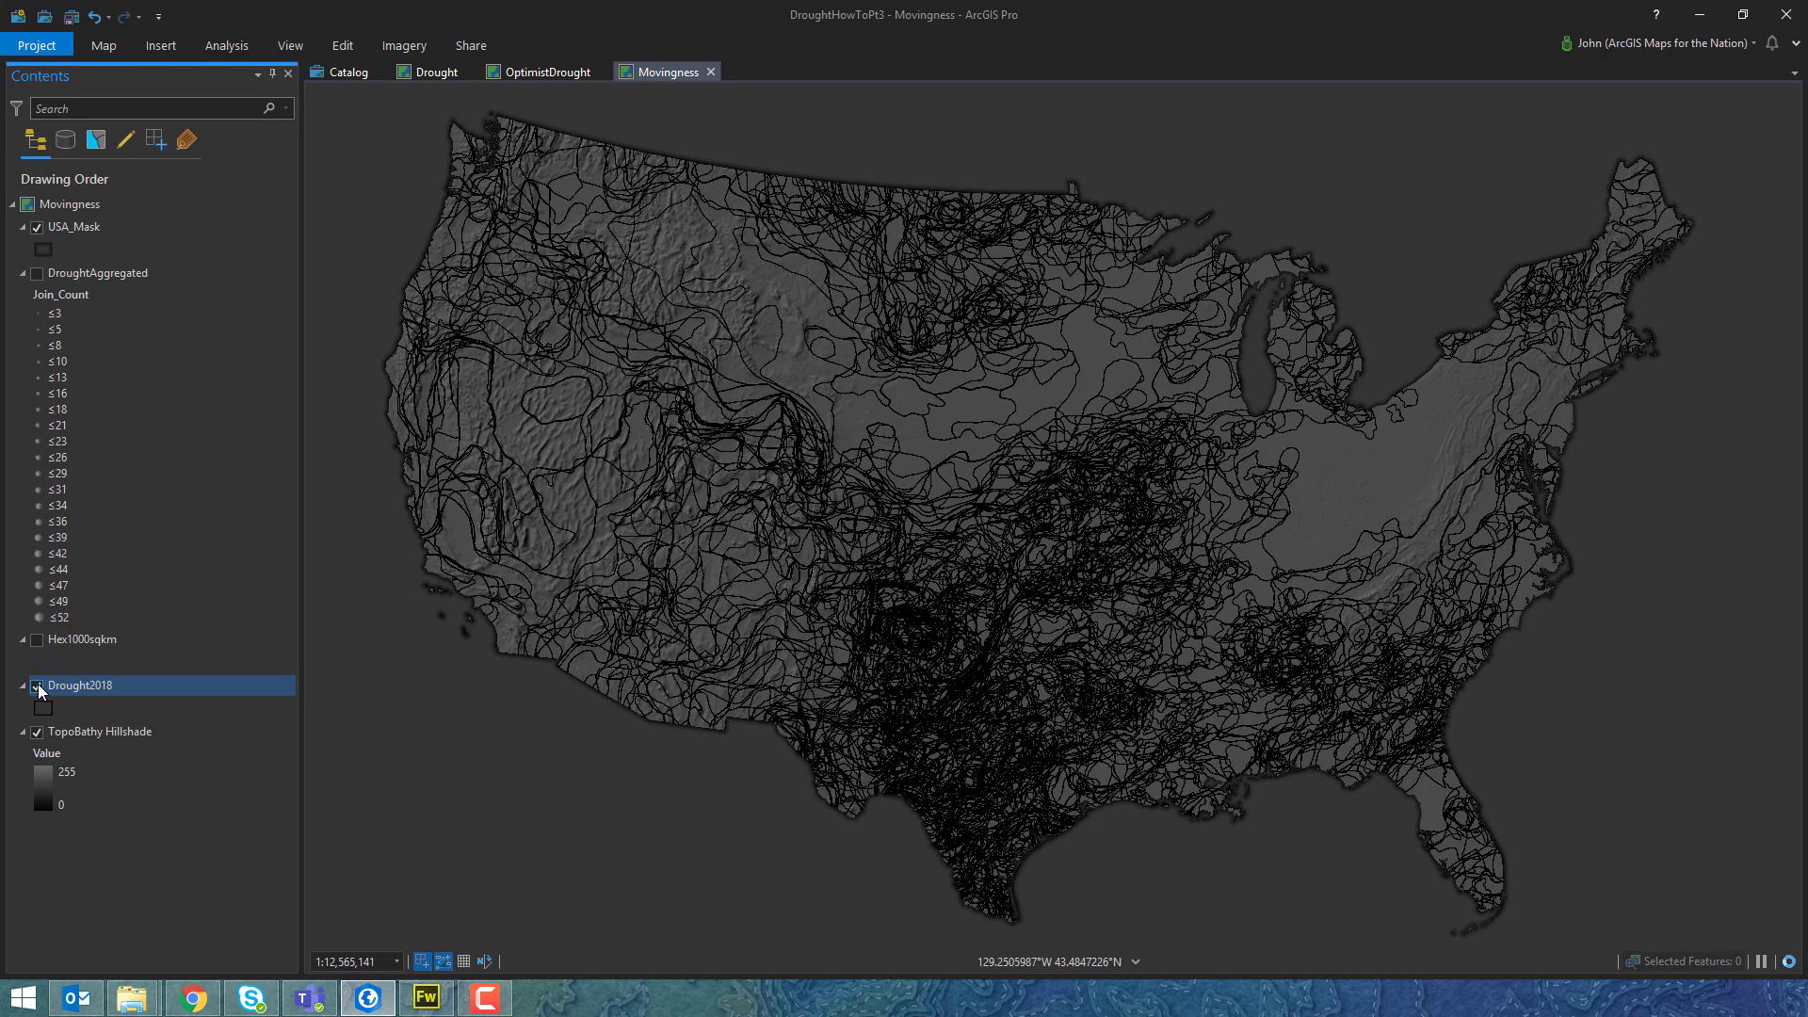
right_click(219, 690)
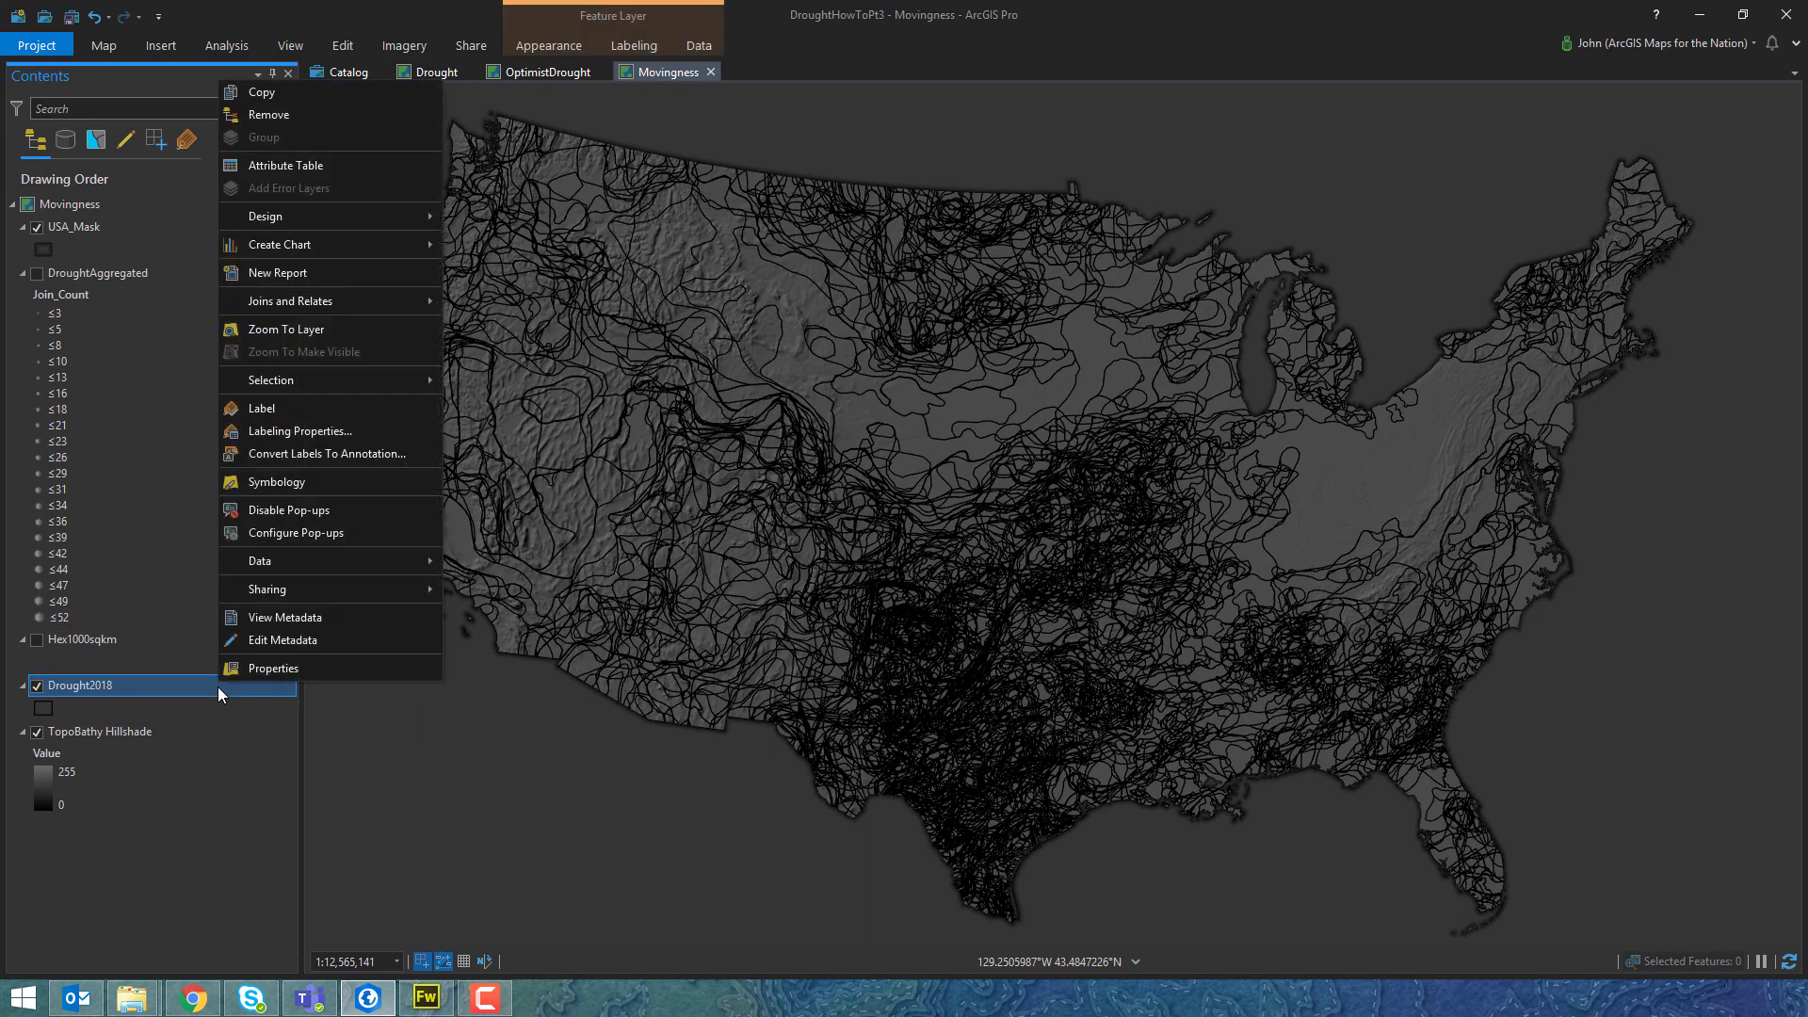
click(274, 483)
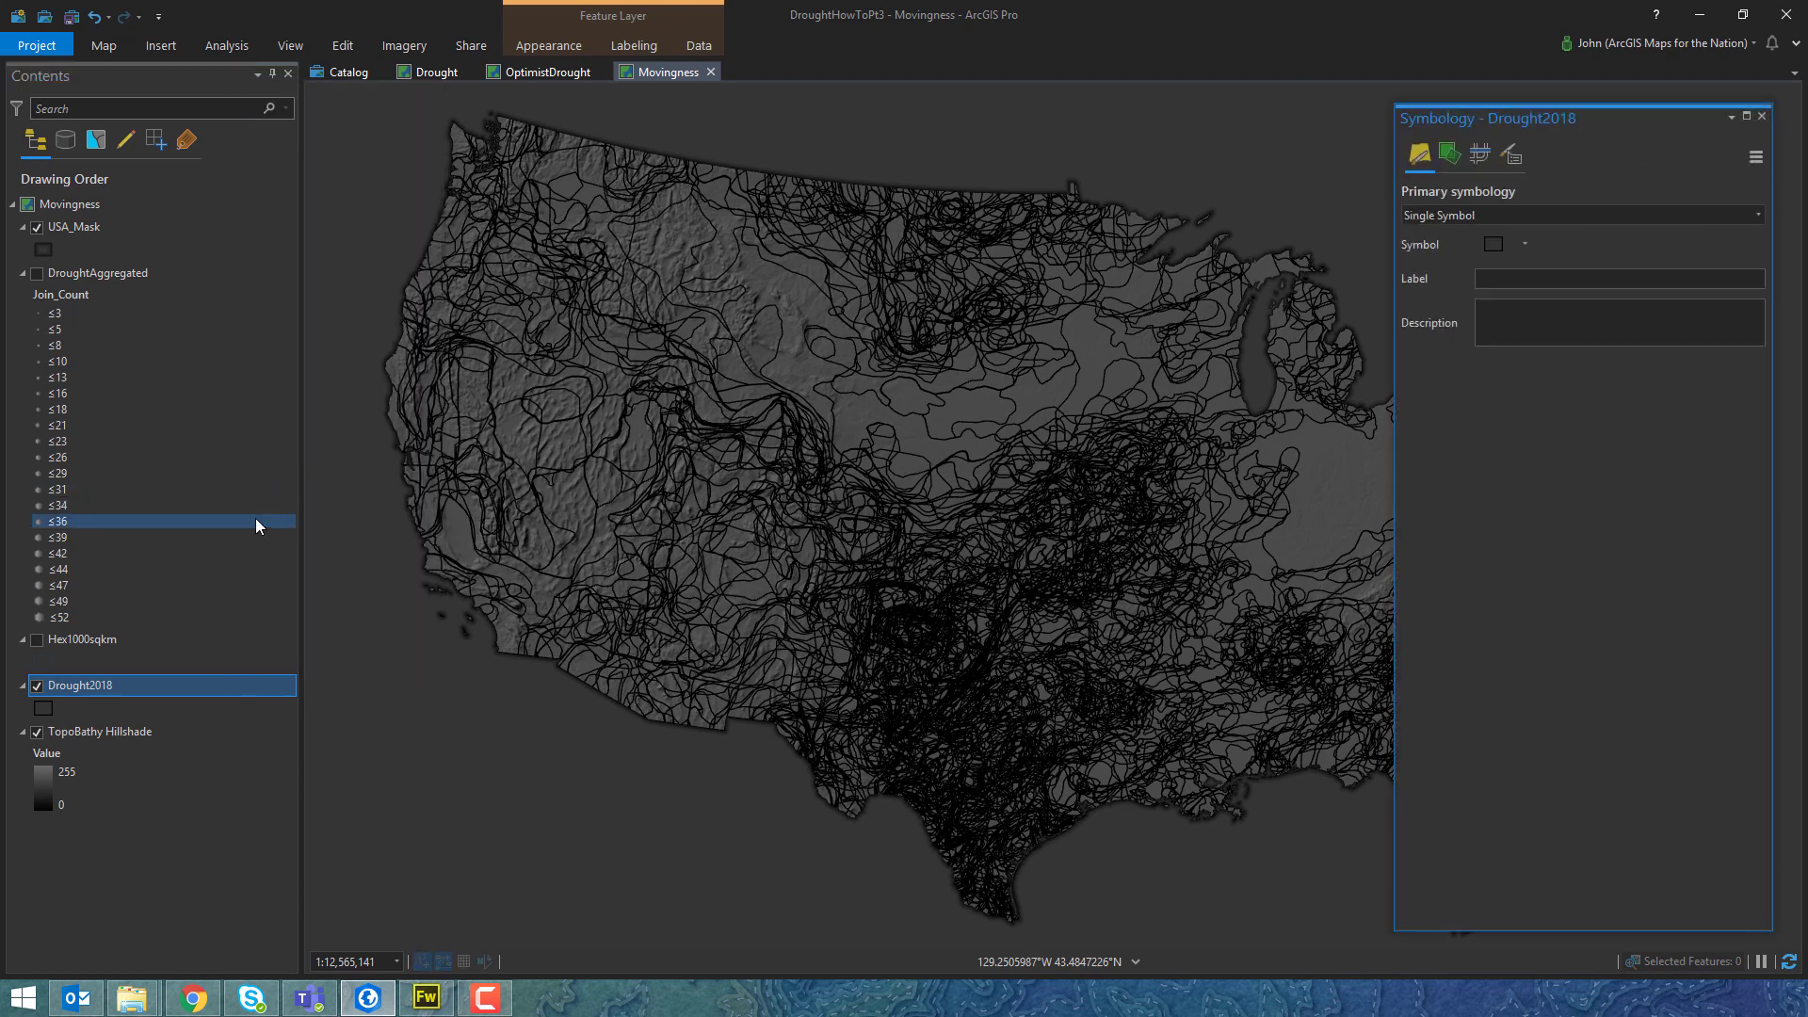
click(1758, 219)
click(1530, 372)
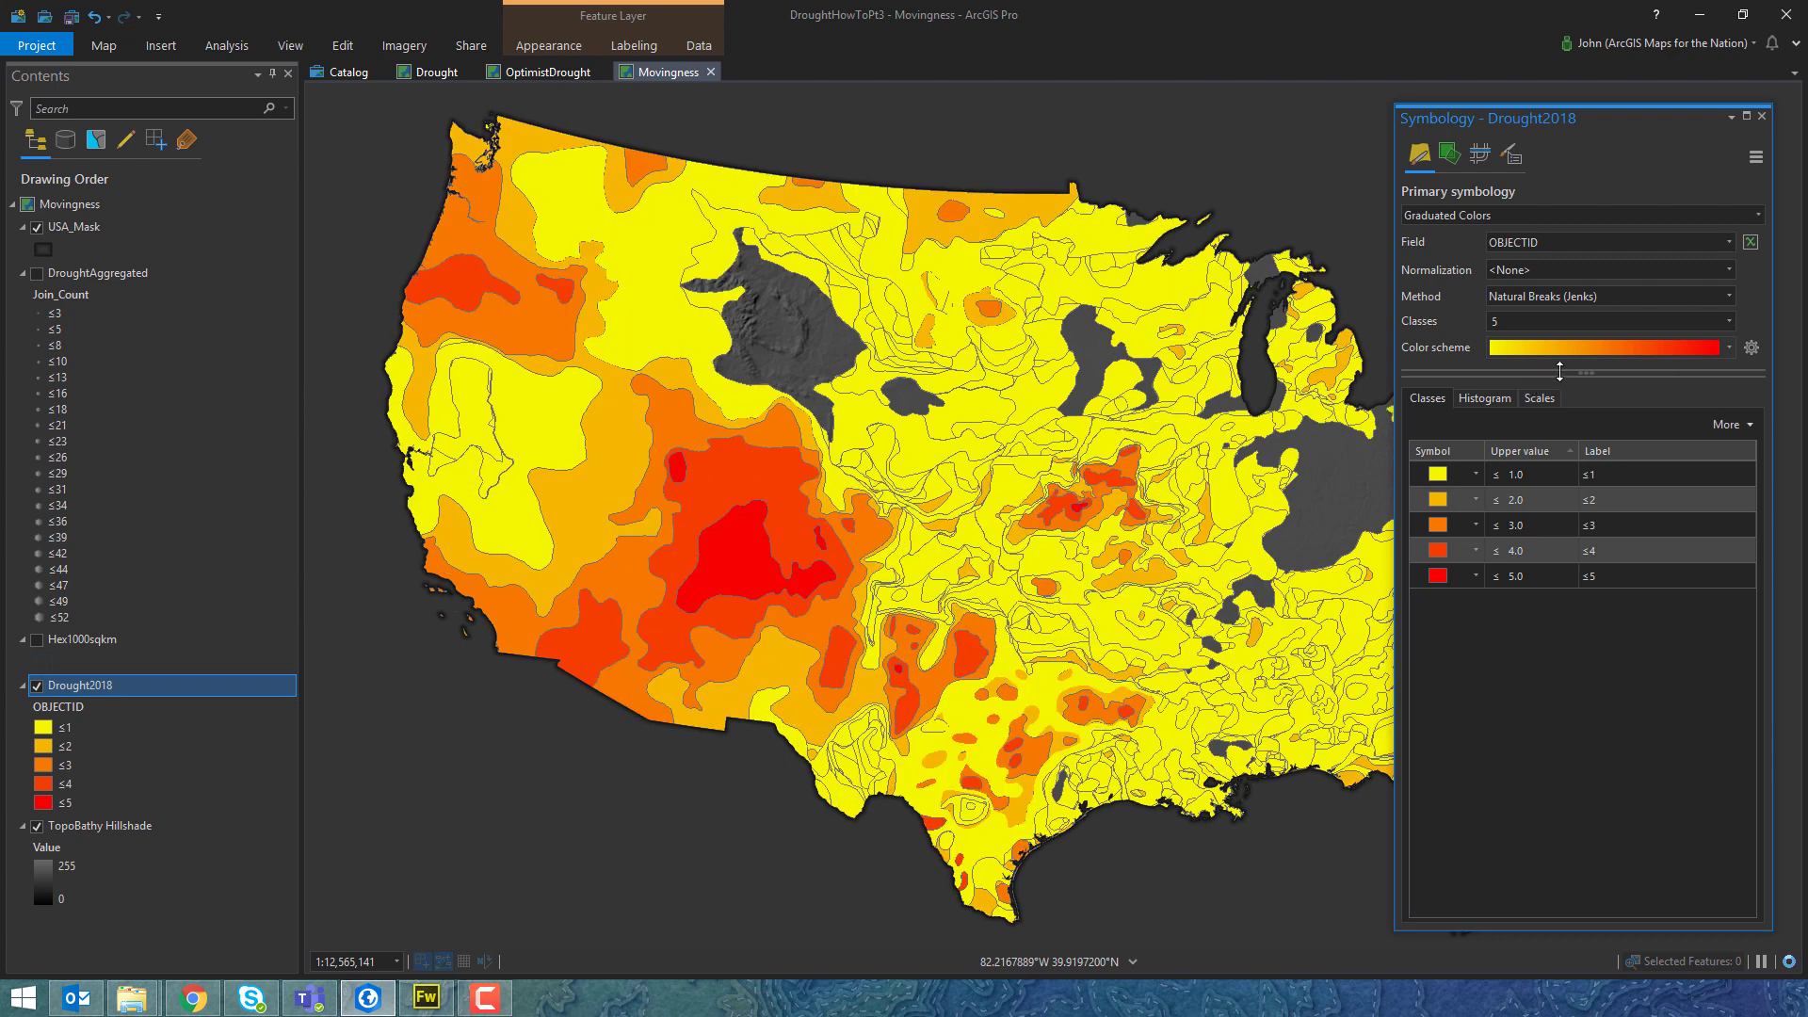
Apply the Drought2018 color scheme to both fill and outline, and format all its symbols with no fill color.
click(1752, 349)
click(1695, 396)
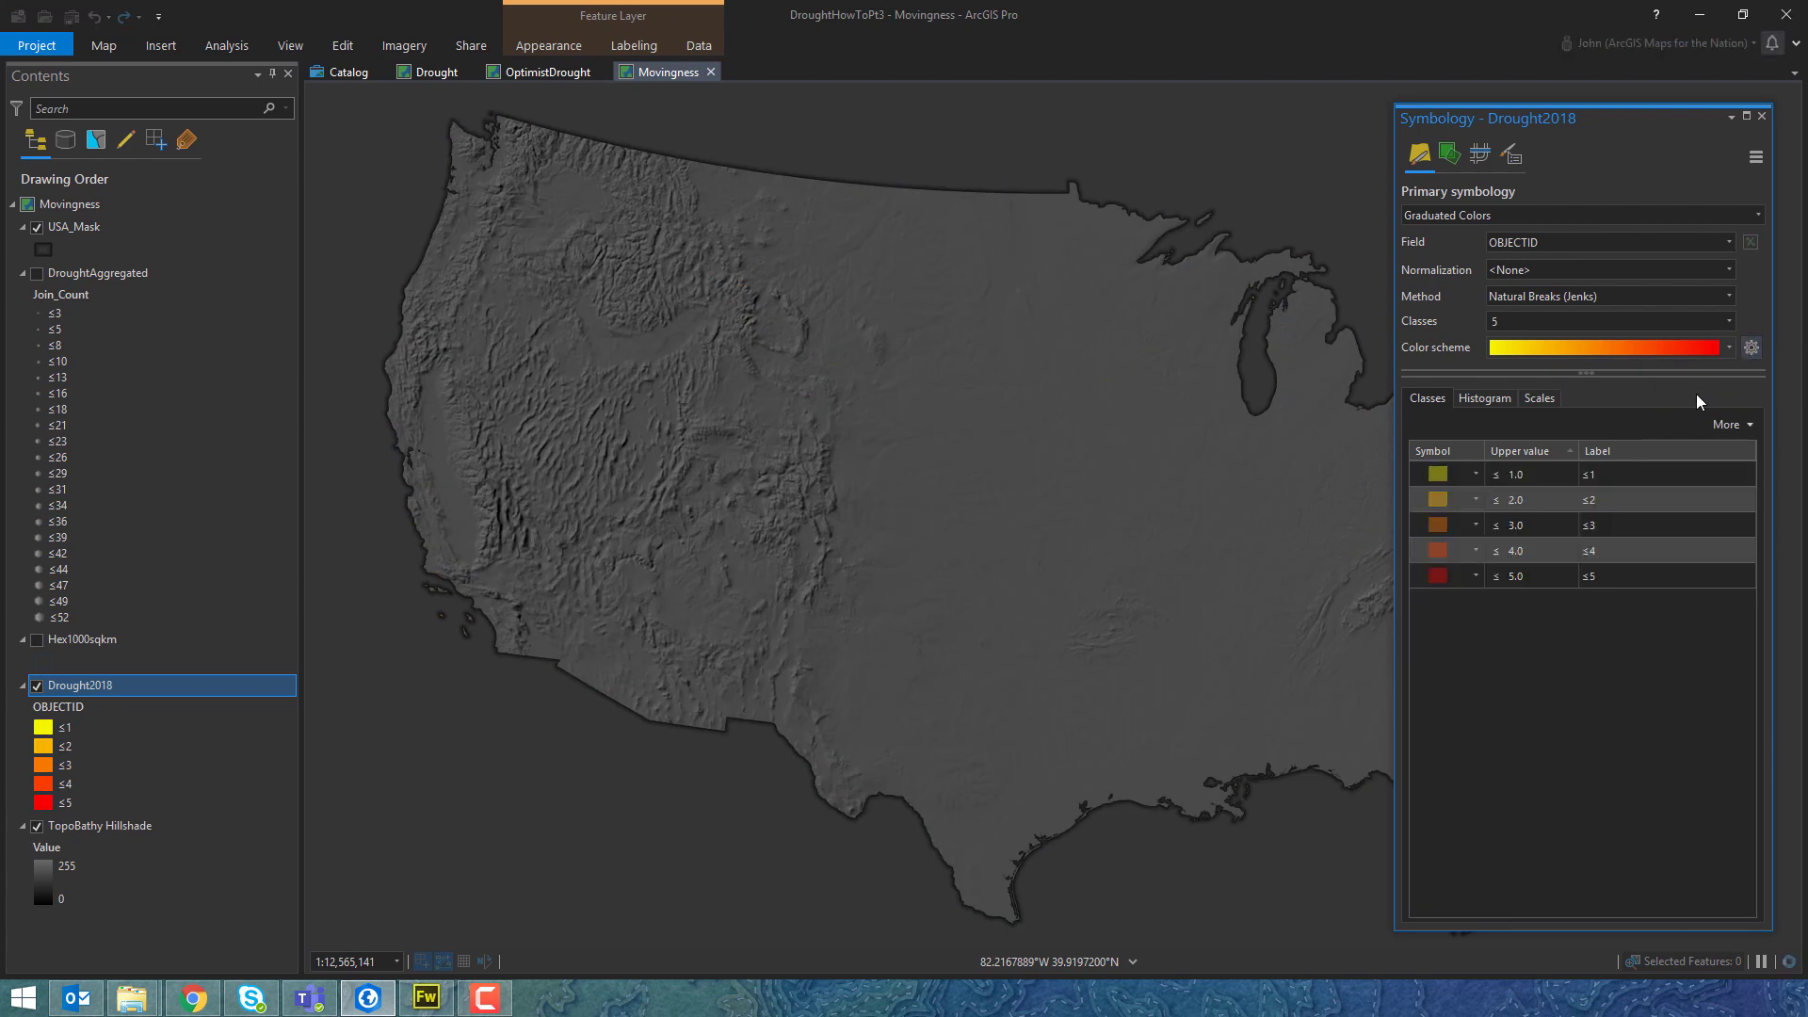
click(1752, 427)
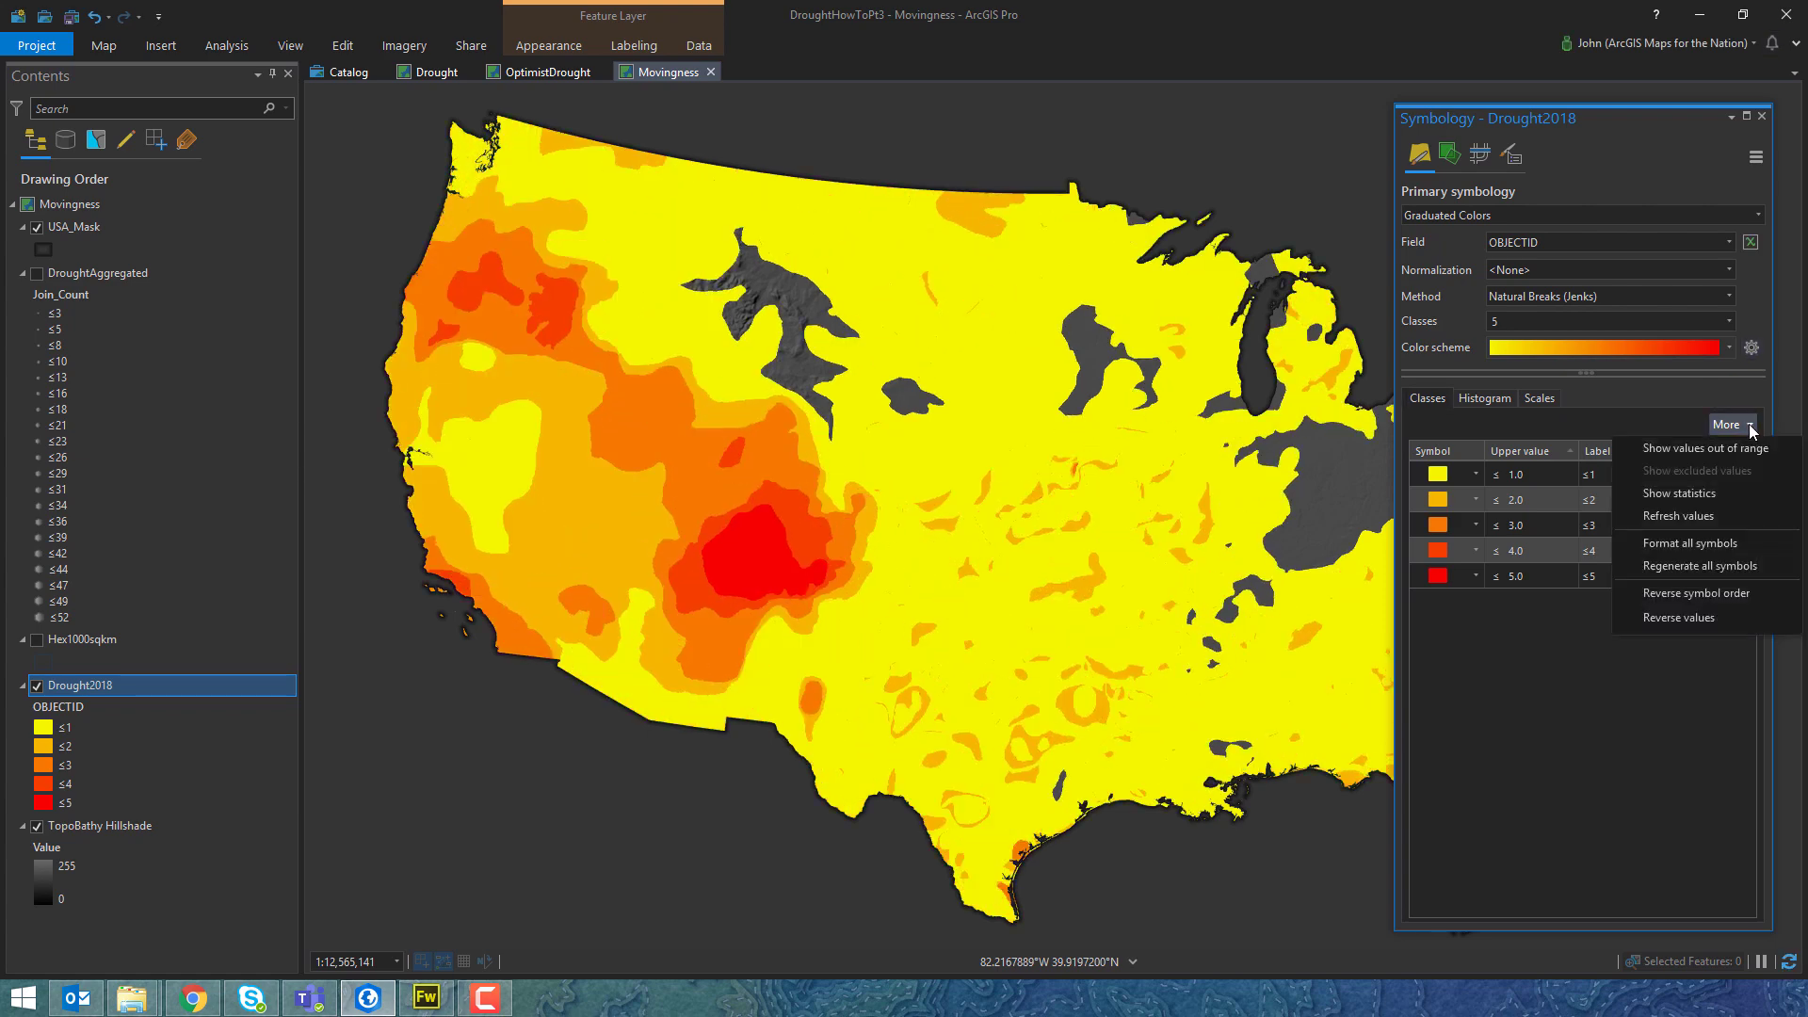
click(1695, 555)
click(1750, 267)
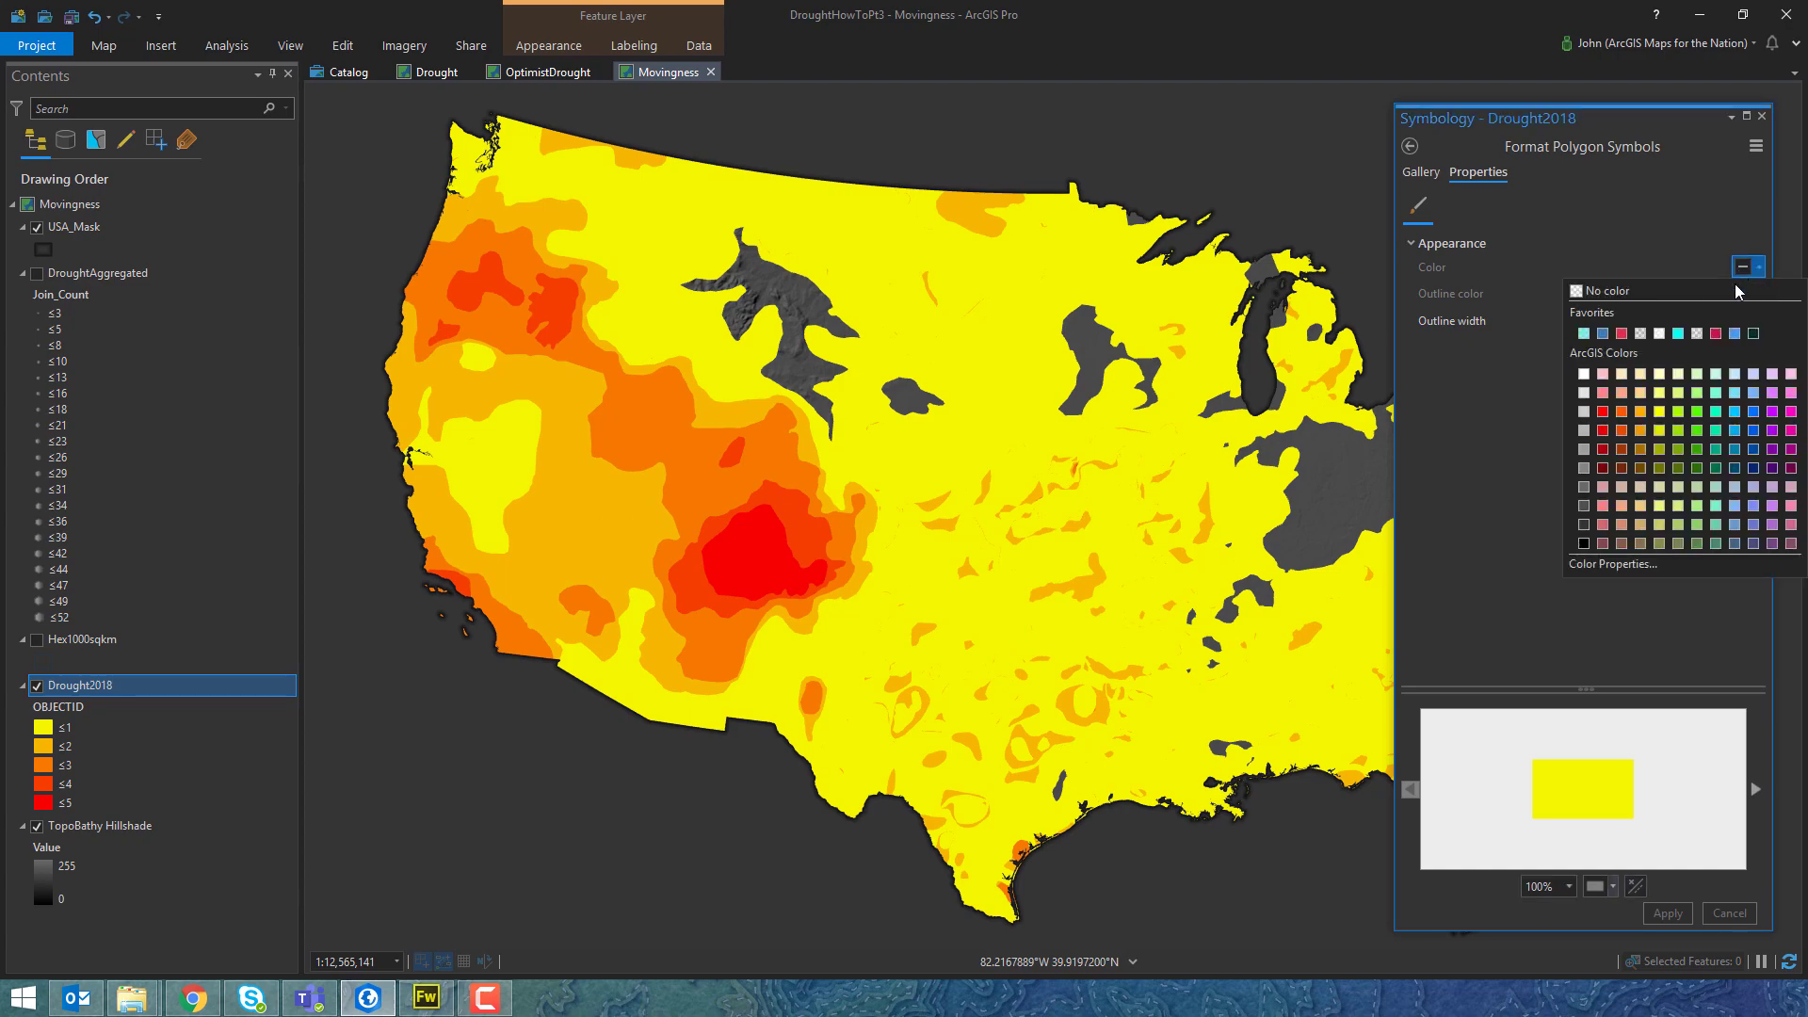
click(1650, 297)
click(1666, 912)
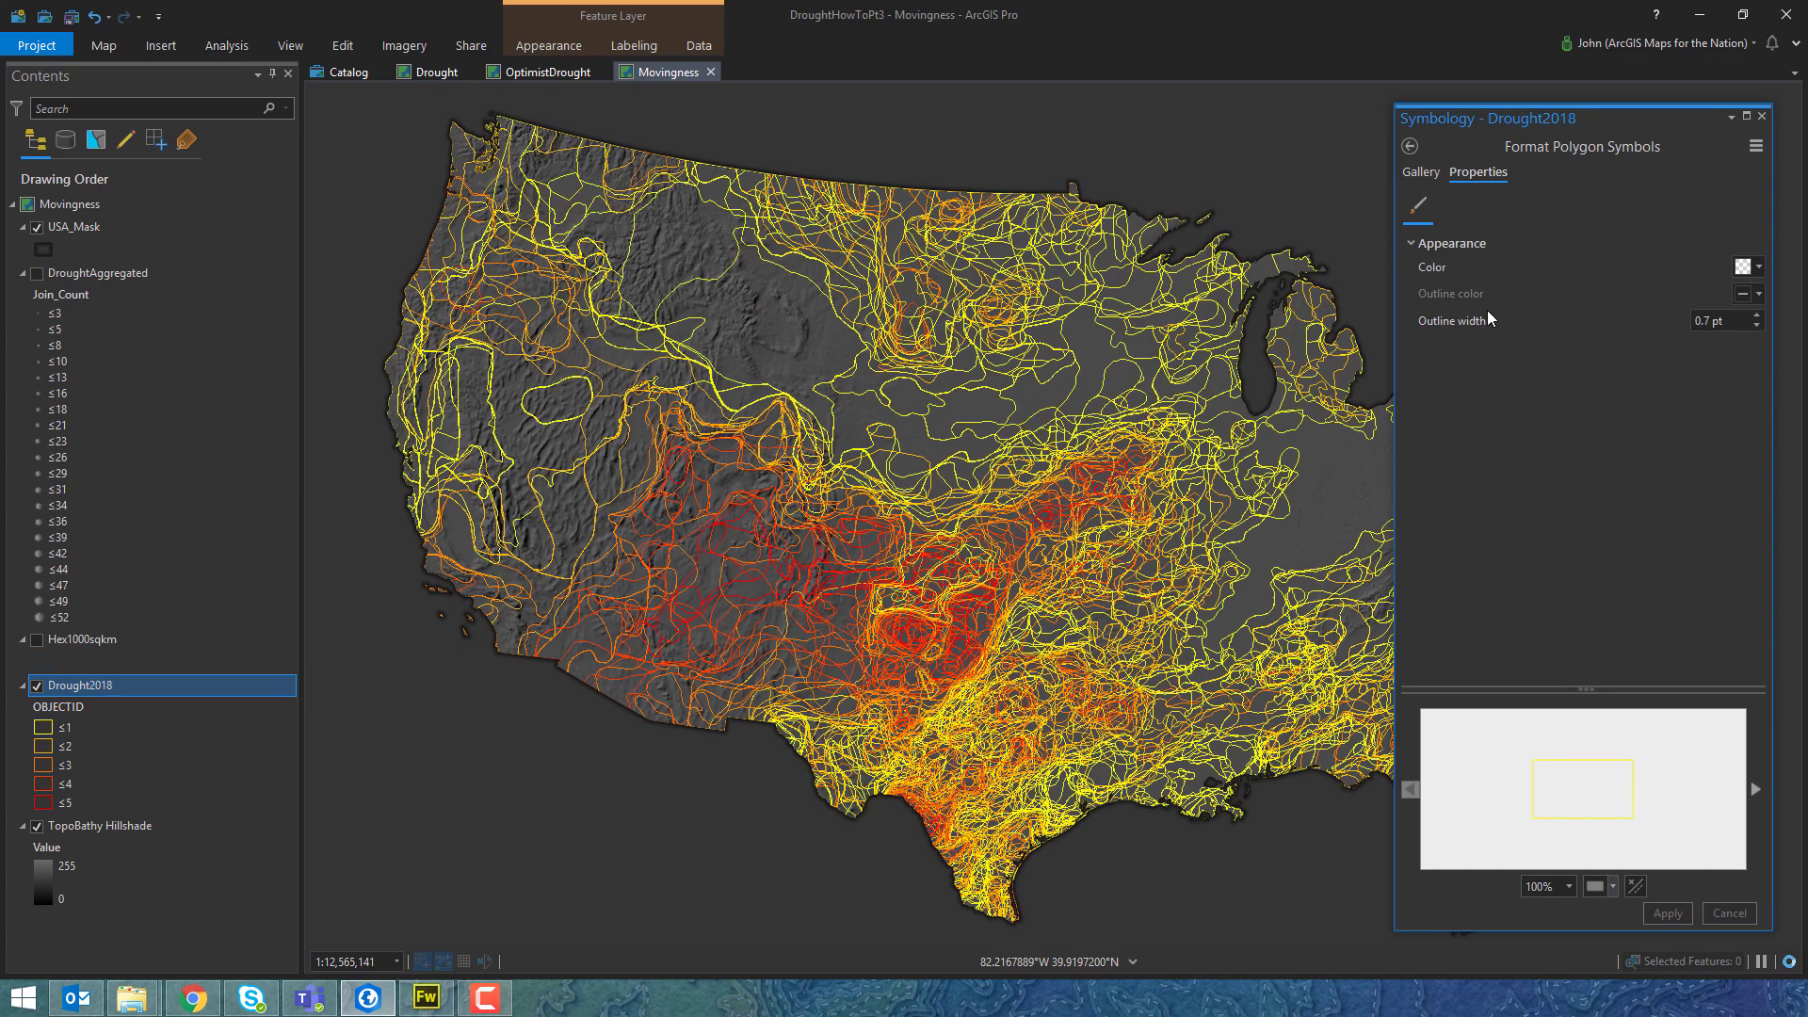
click(1410, 147)
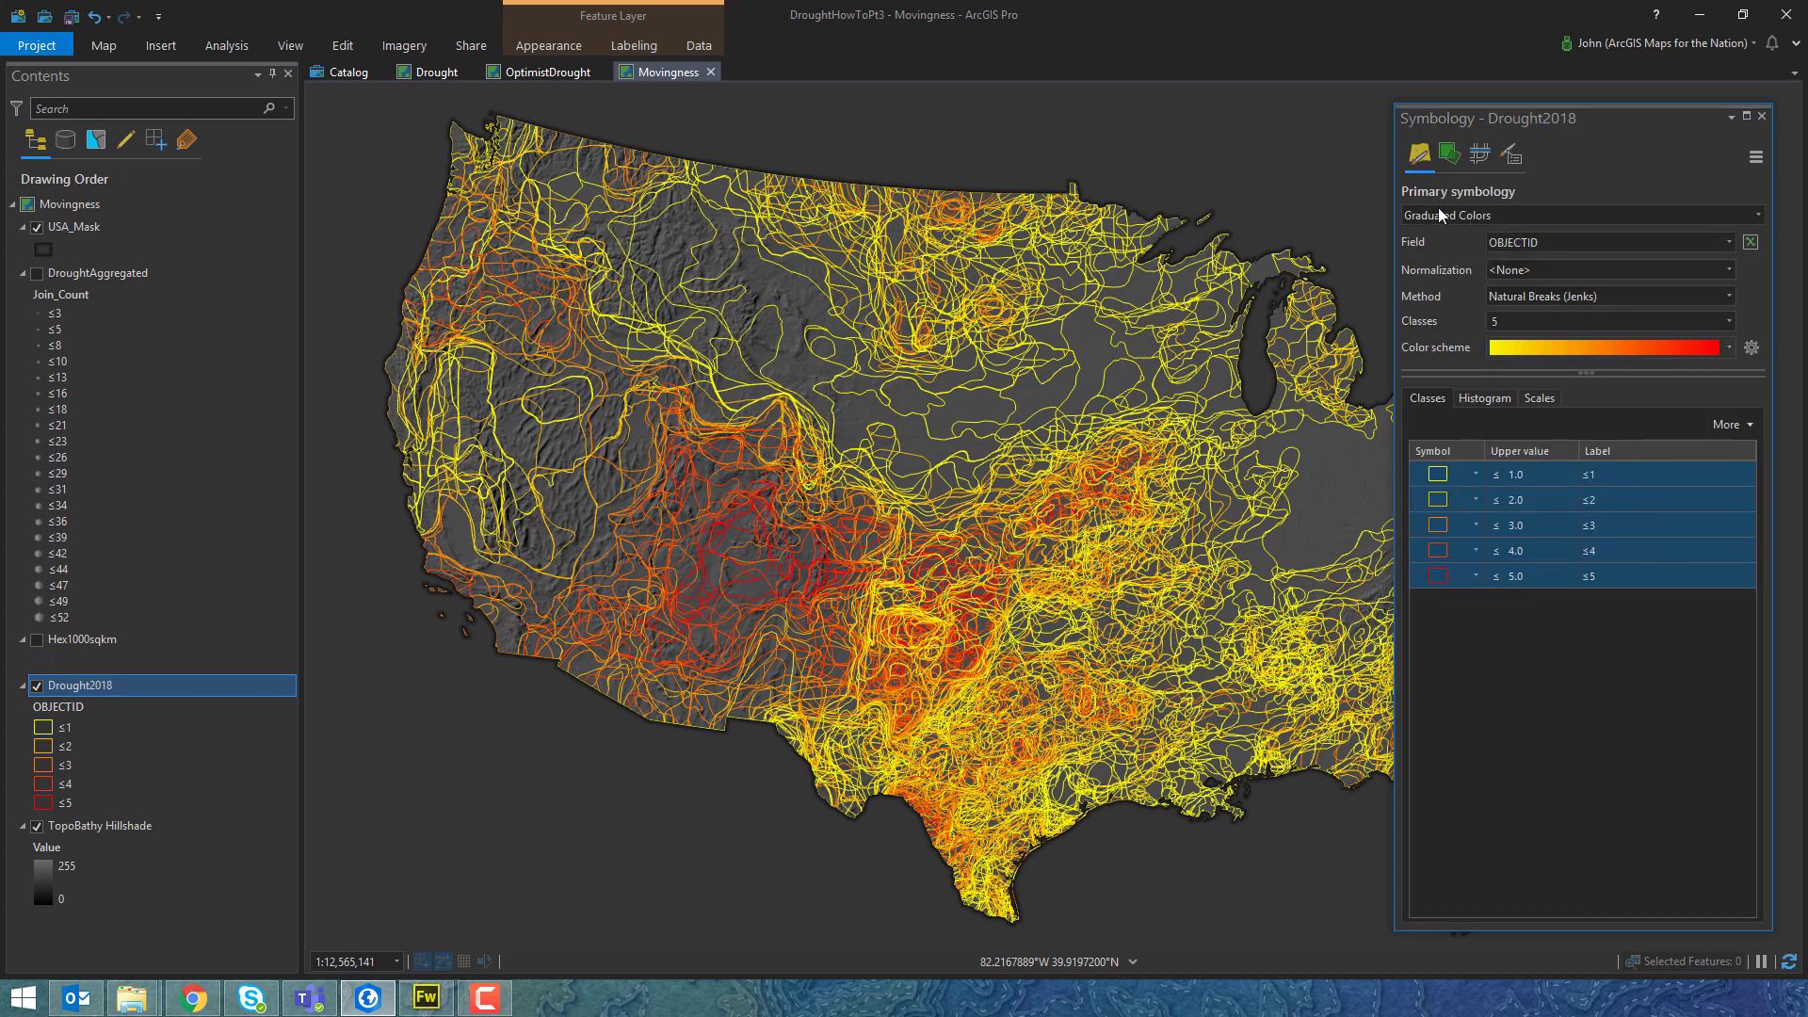
Set the Drought2018 graduated colors field to DM and choose the dark blue–purple–orange–yellow color scheme.
click(1729, 242)
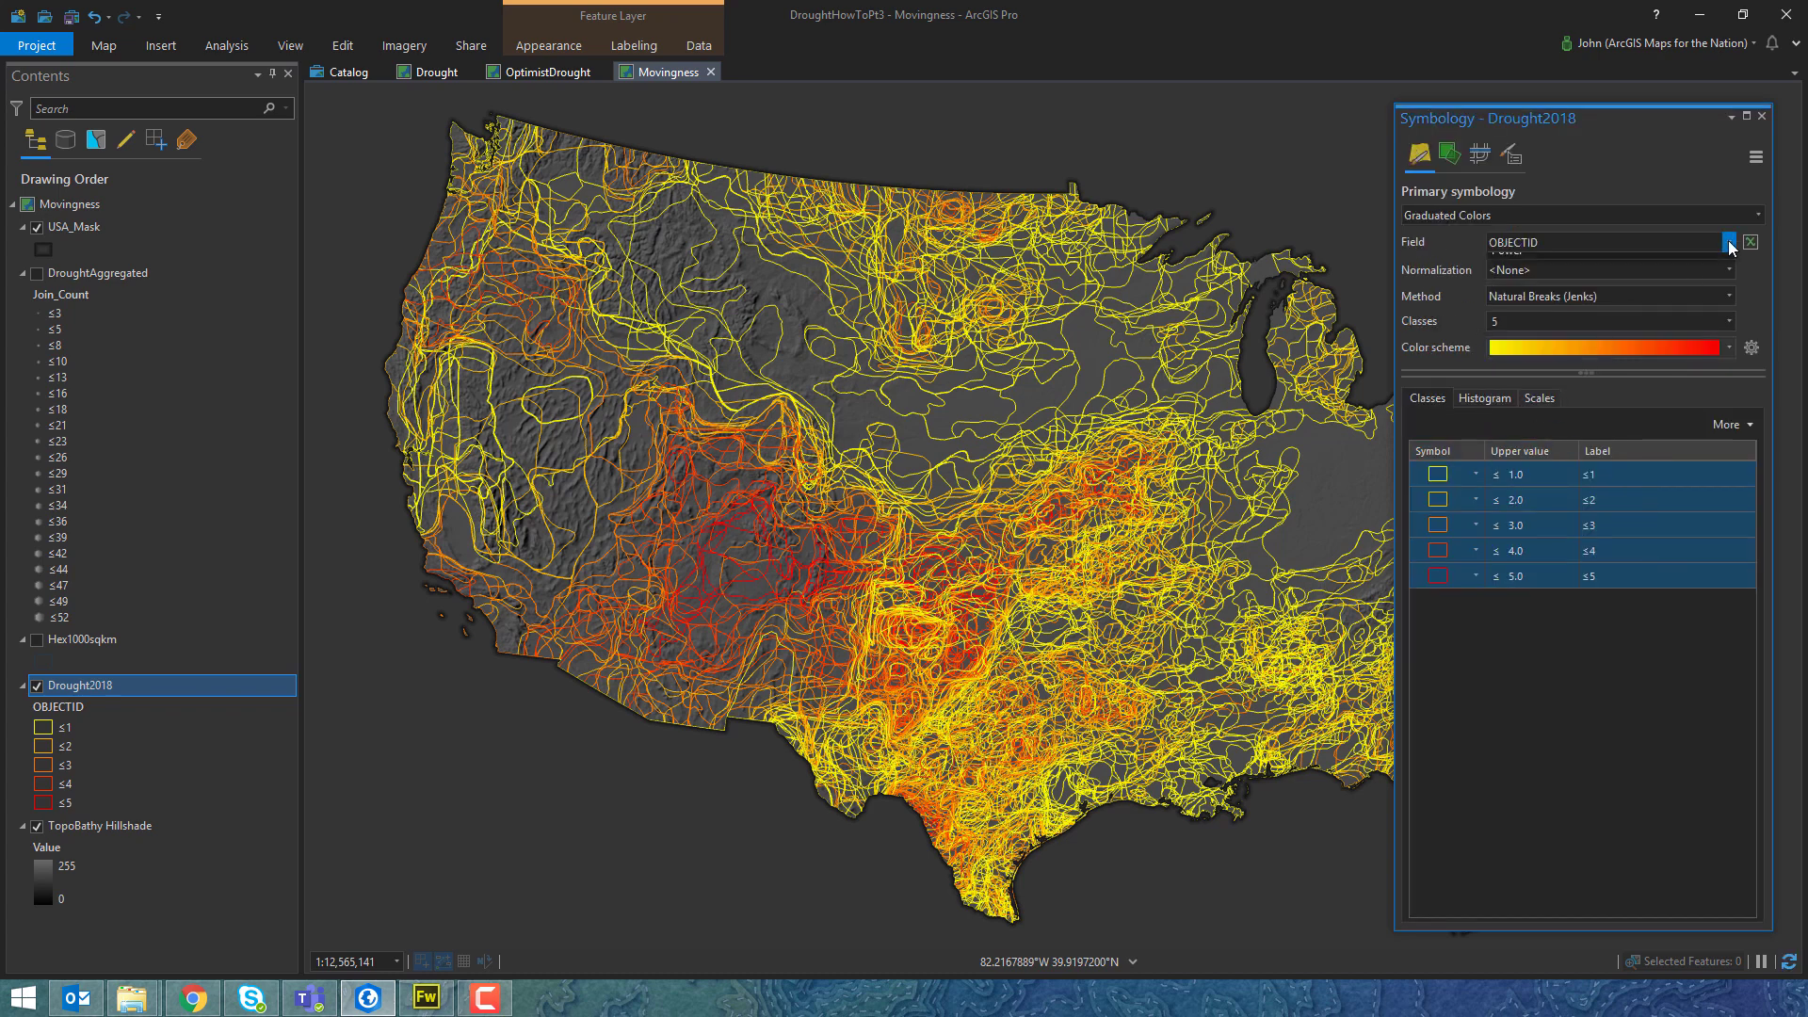
click(1676, 275)
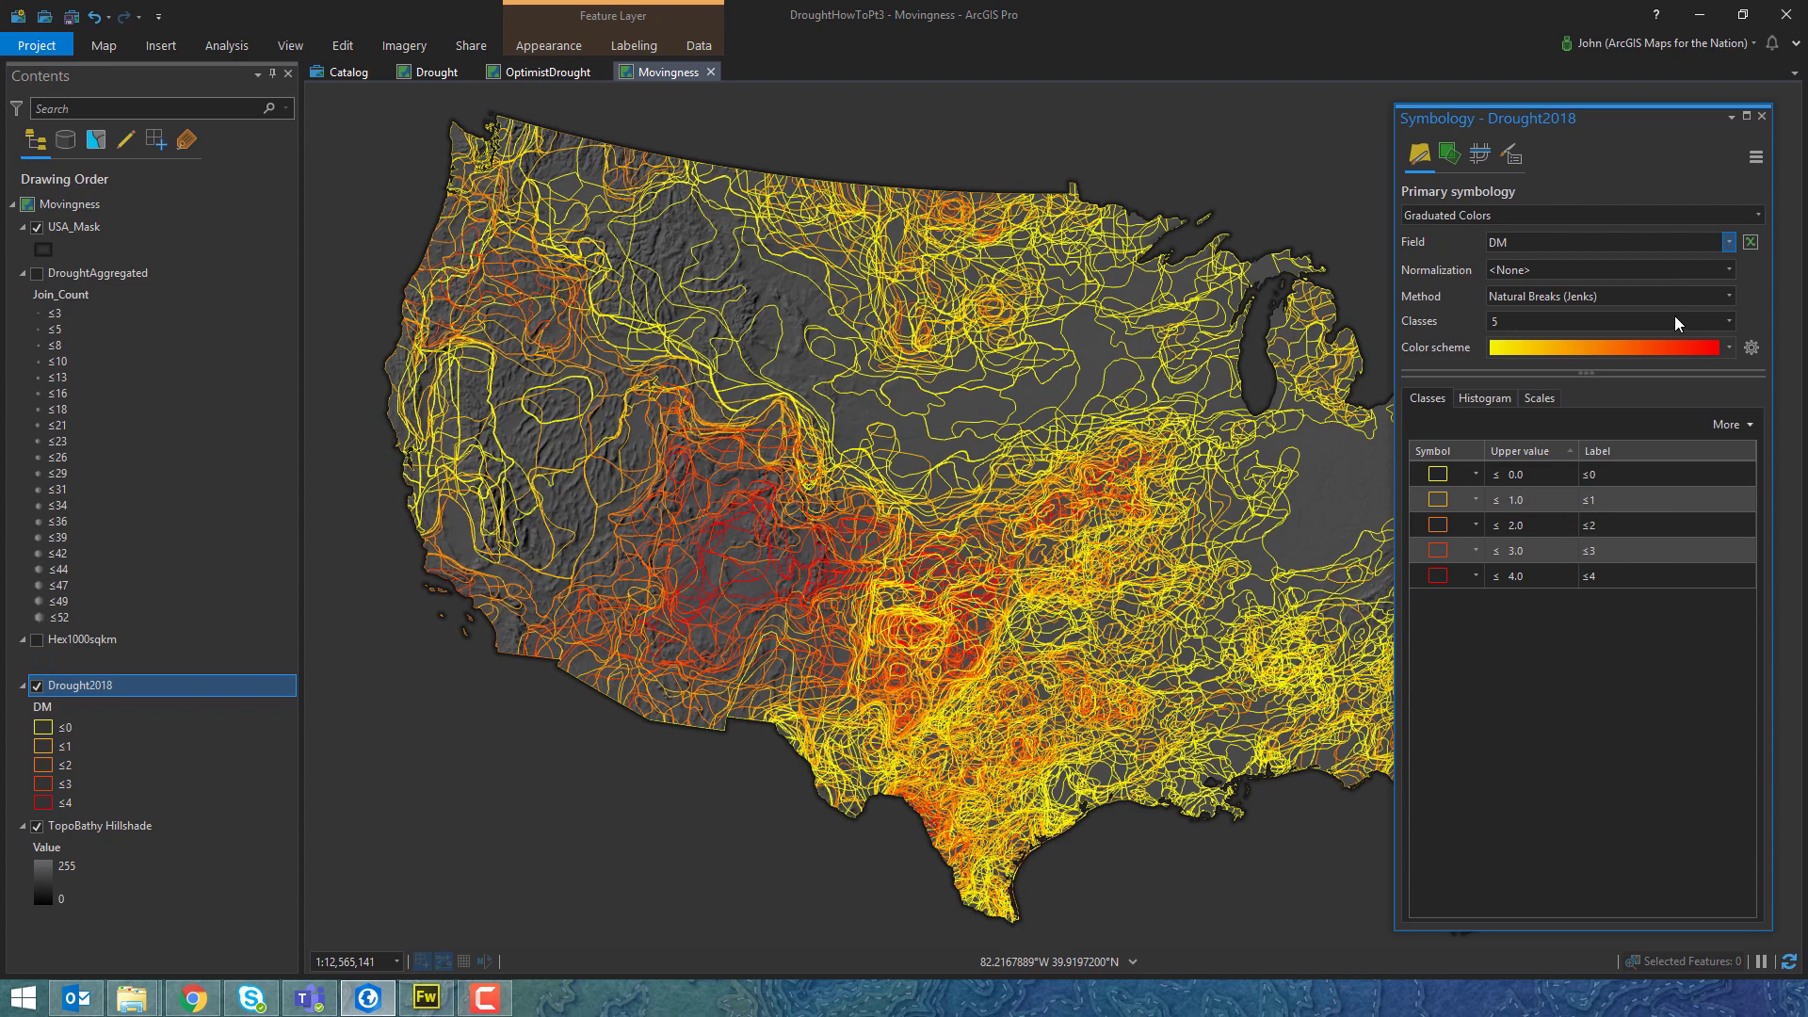
click(1729, 348)
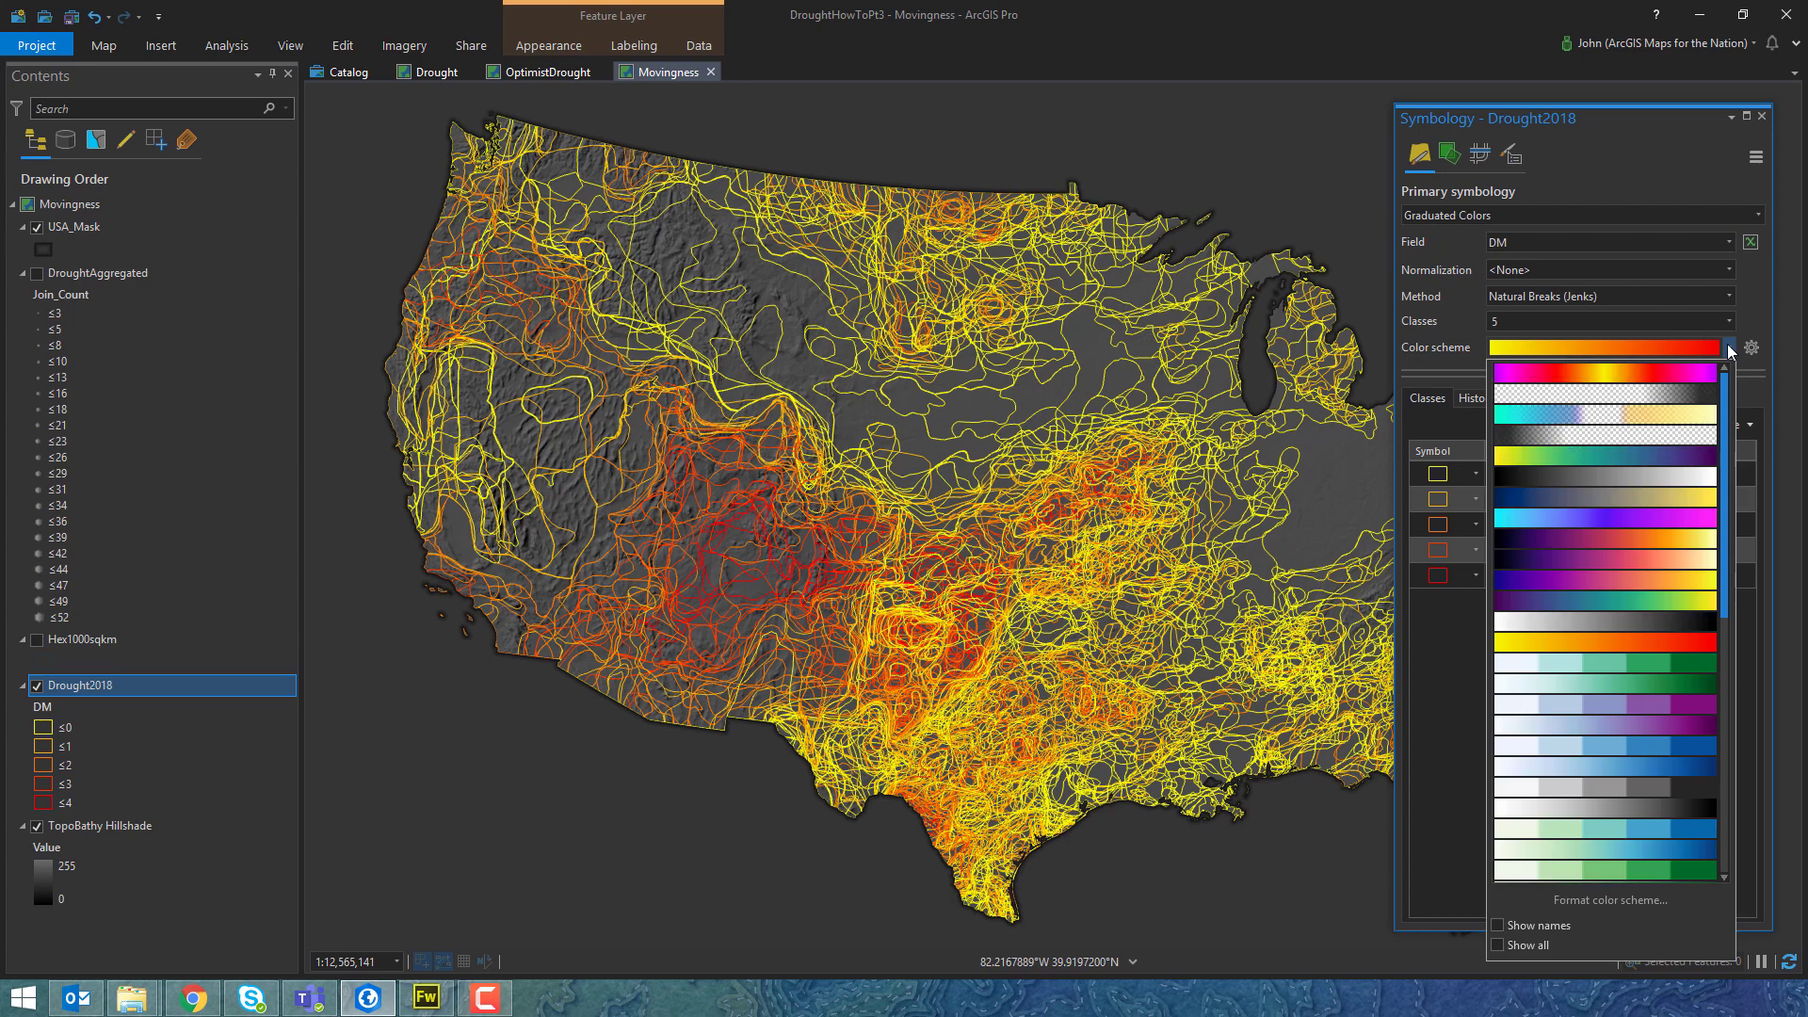
click(1647, 581)
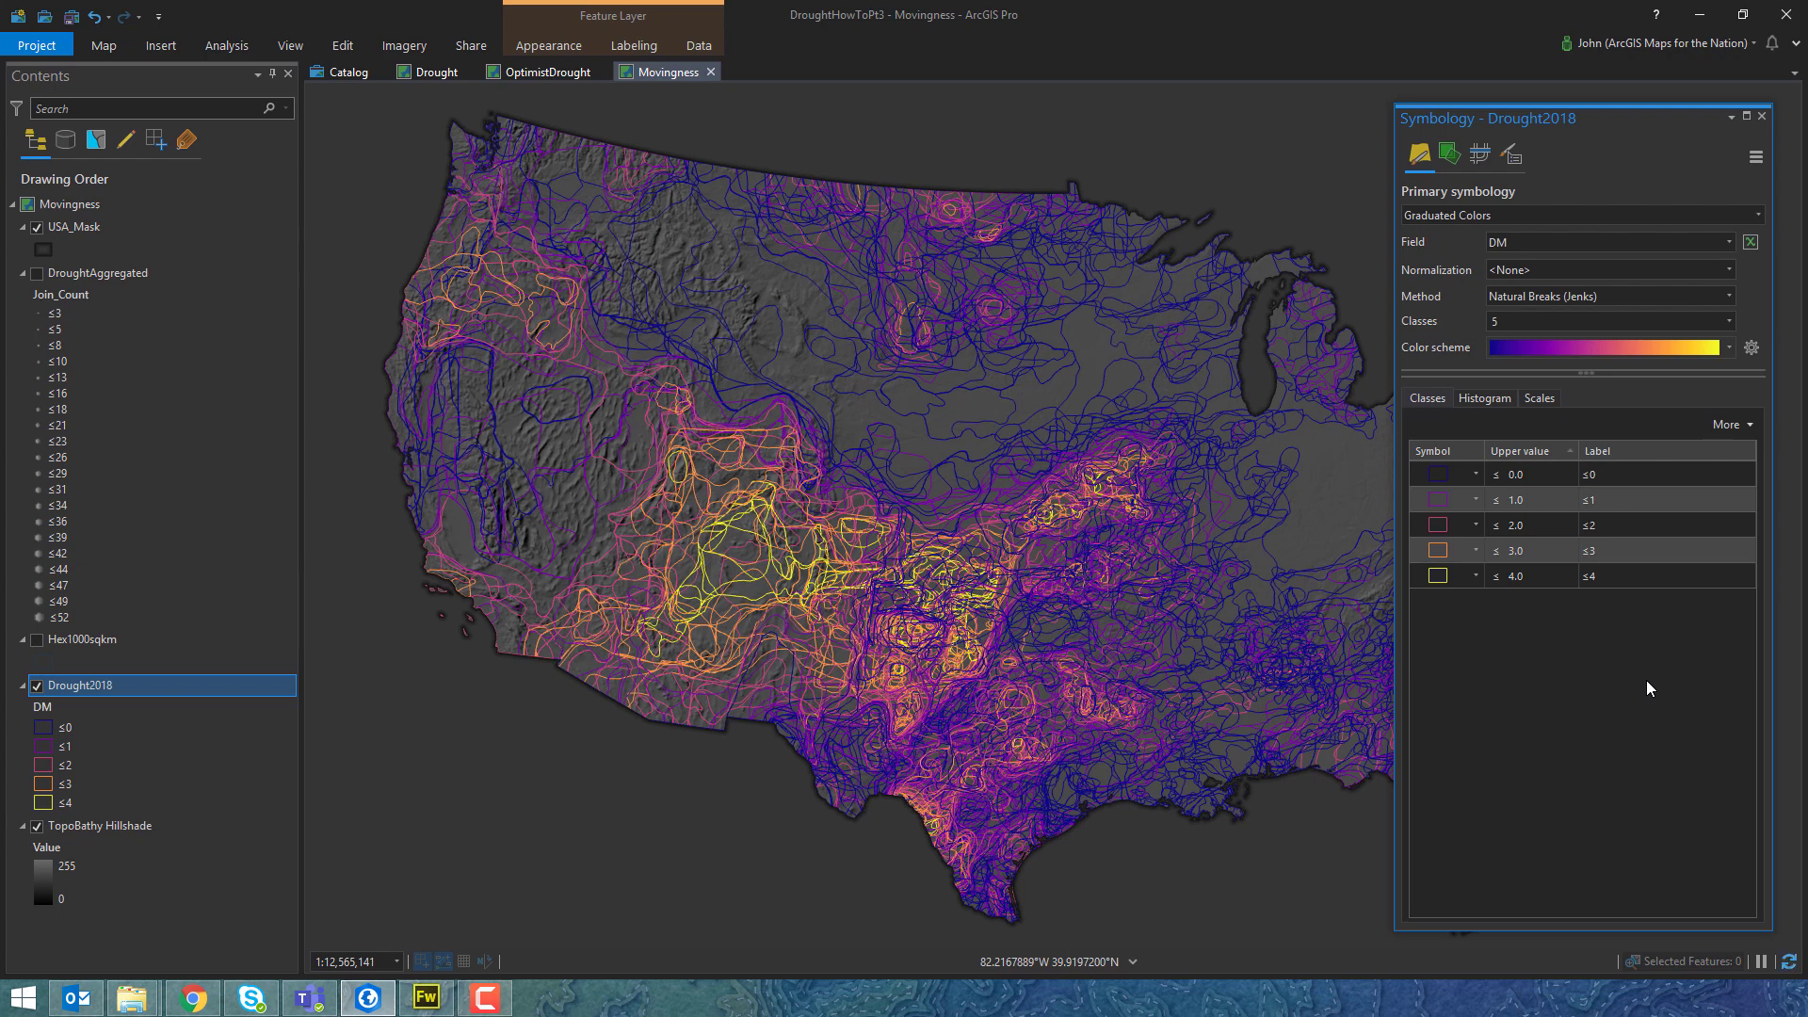
Format all Drought2018 class symbols together with an outline width of 0.1 pt.
click(1753, 426)
click(1681, 541)
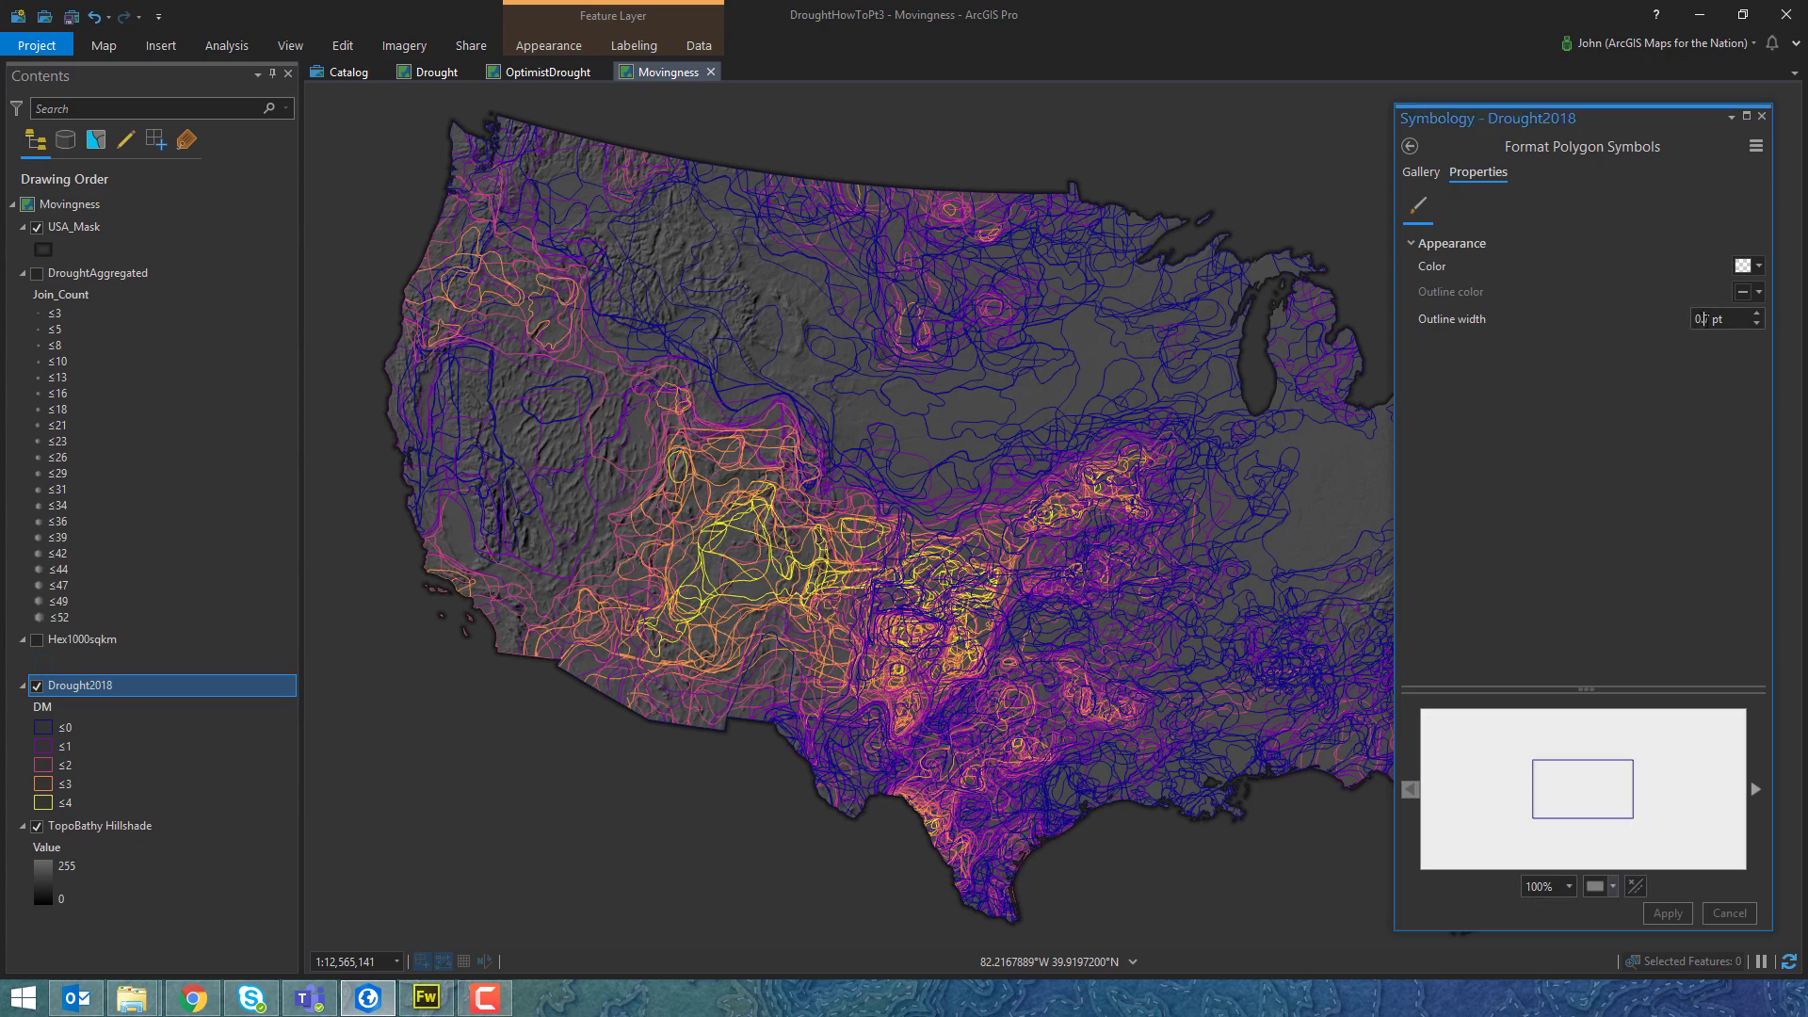
click(1757, 324)
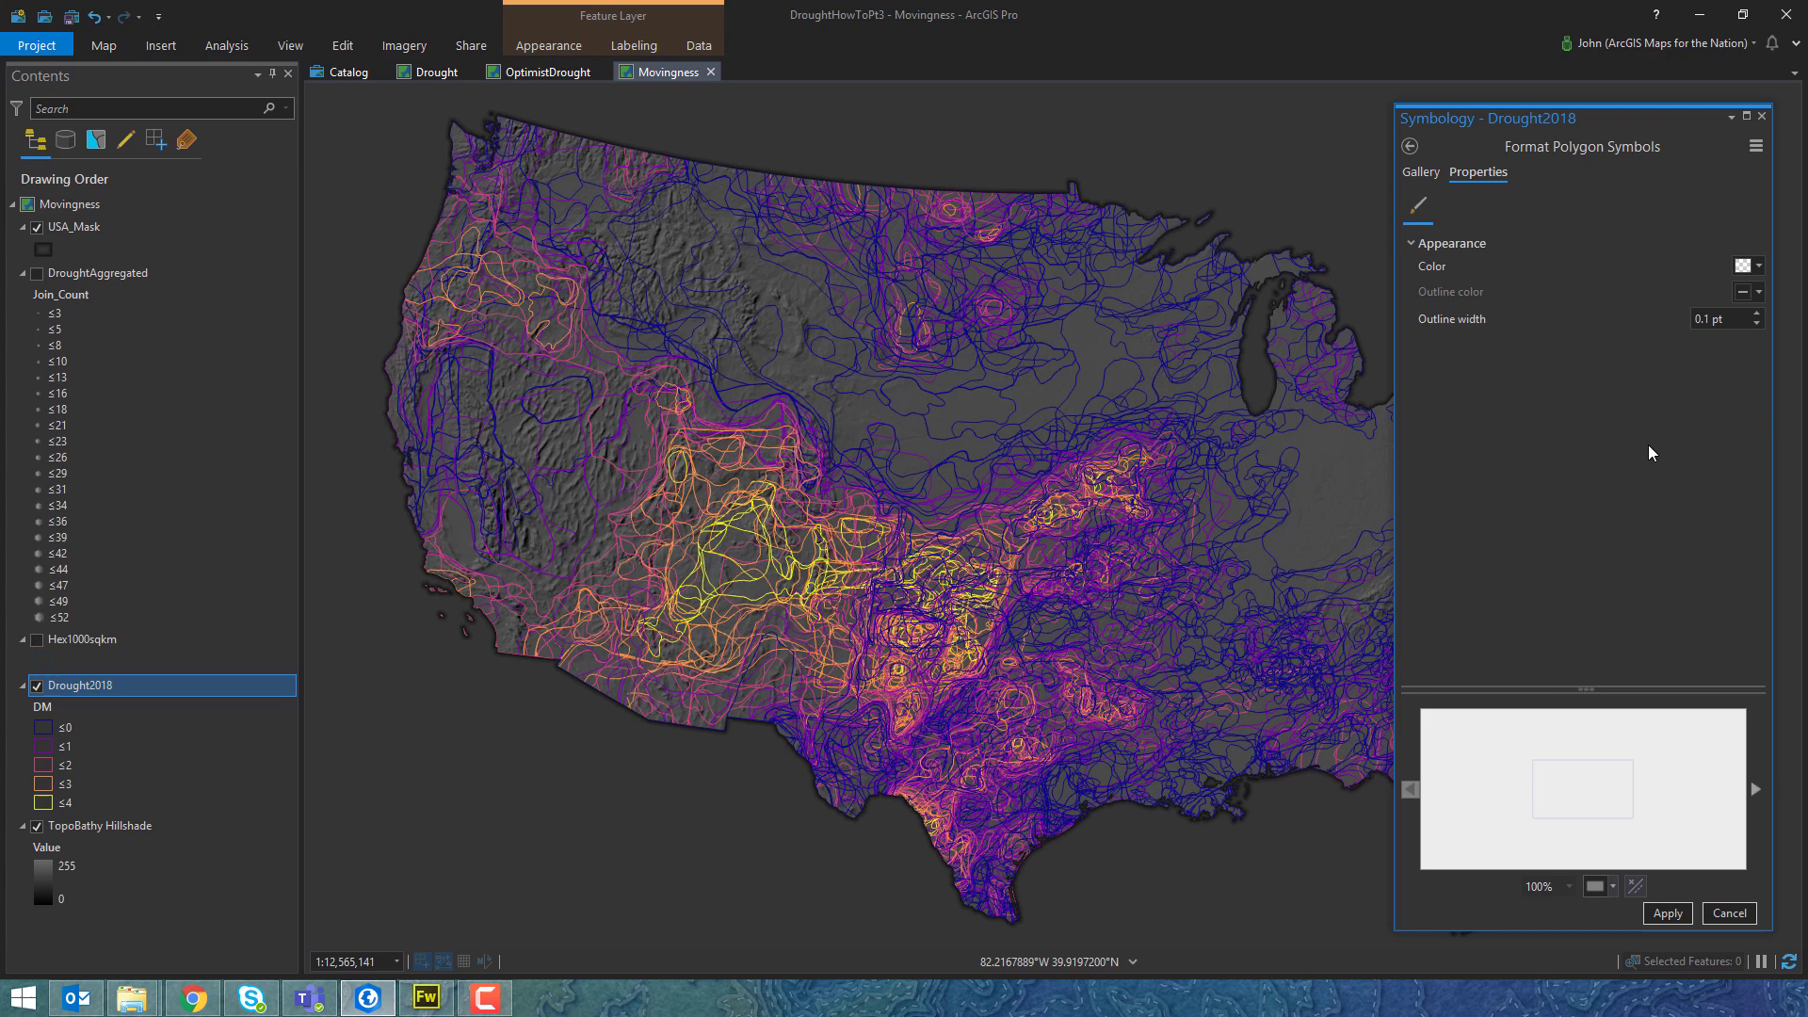
click(1668, 913)
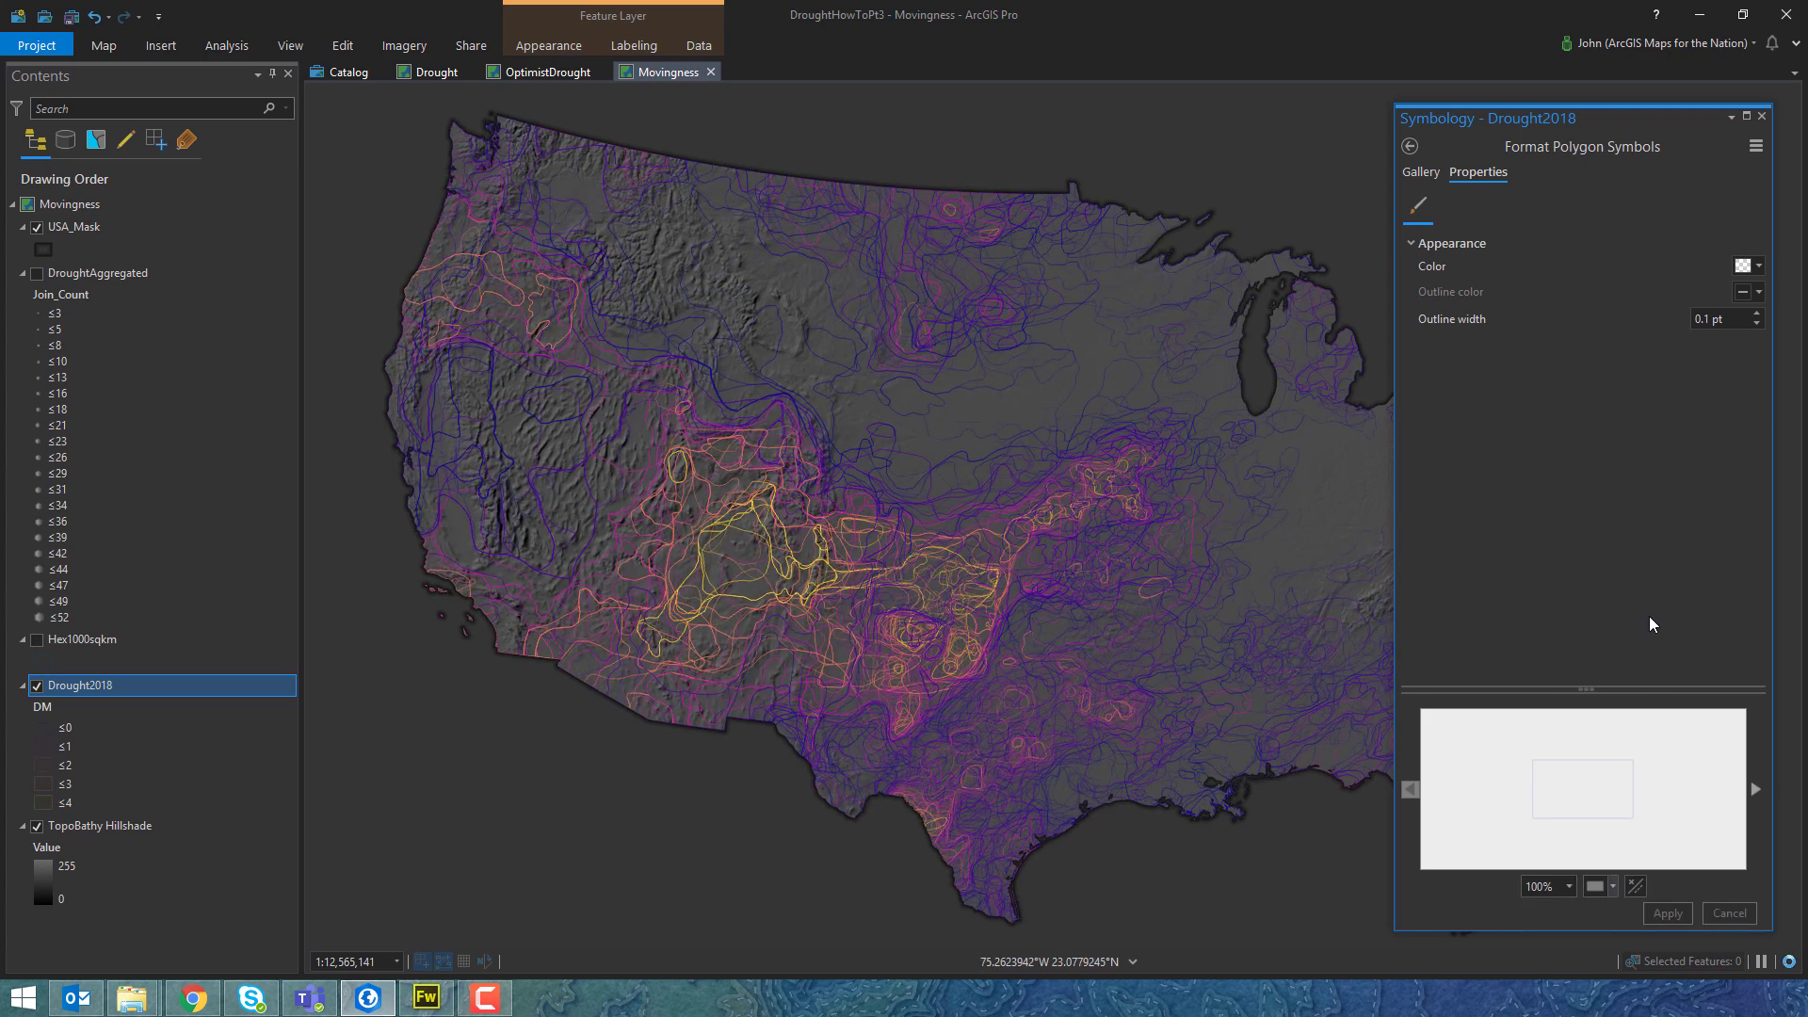
click(1409, 149)
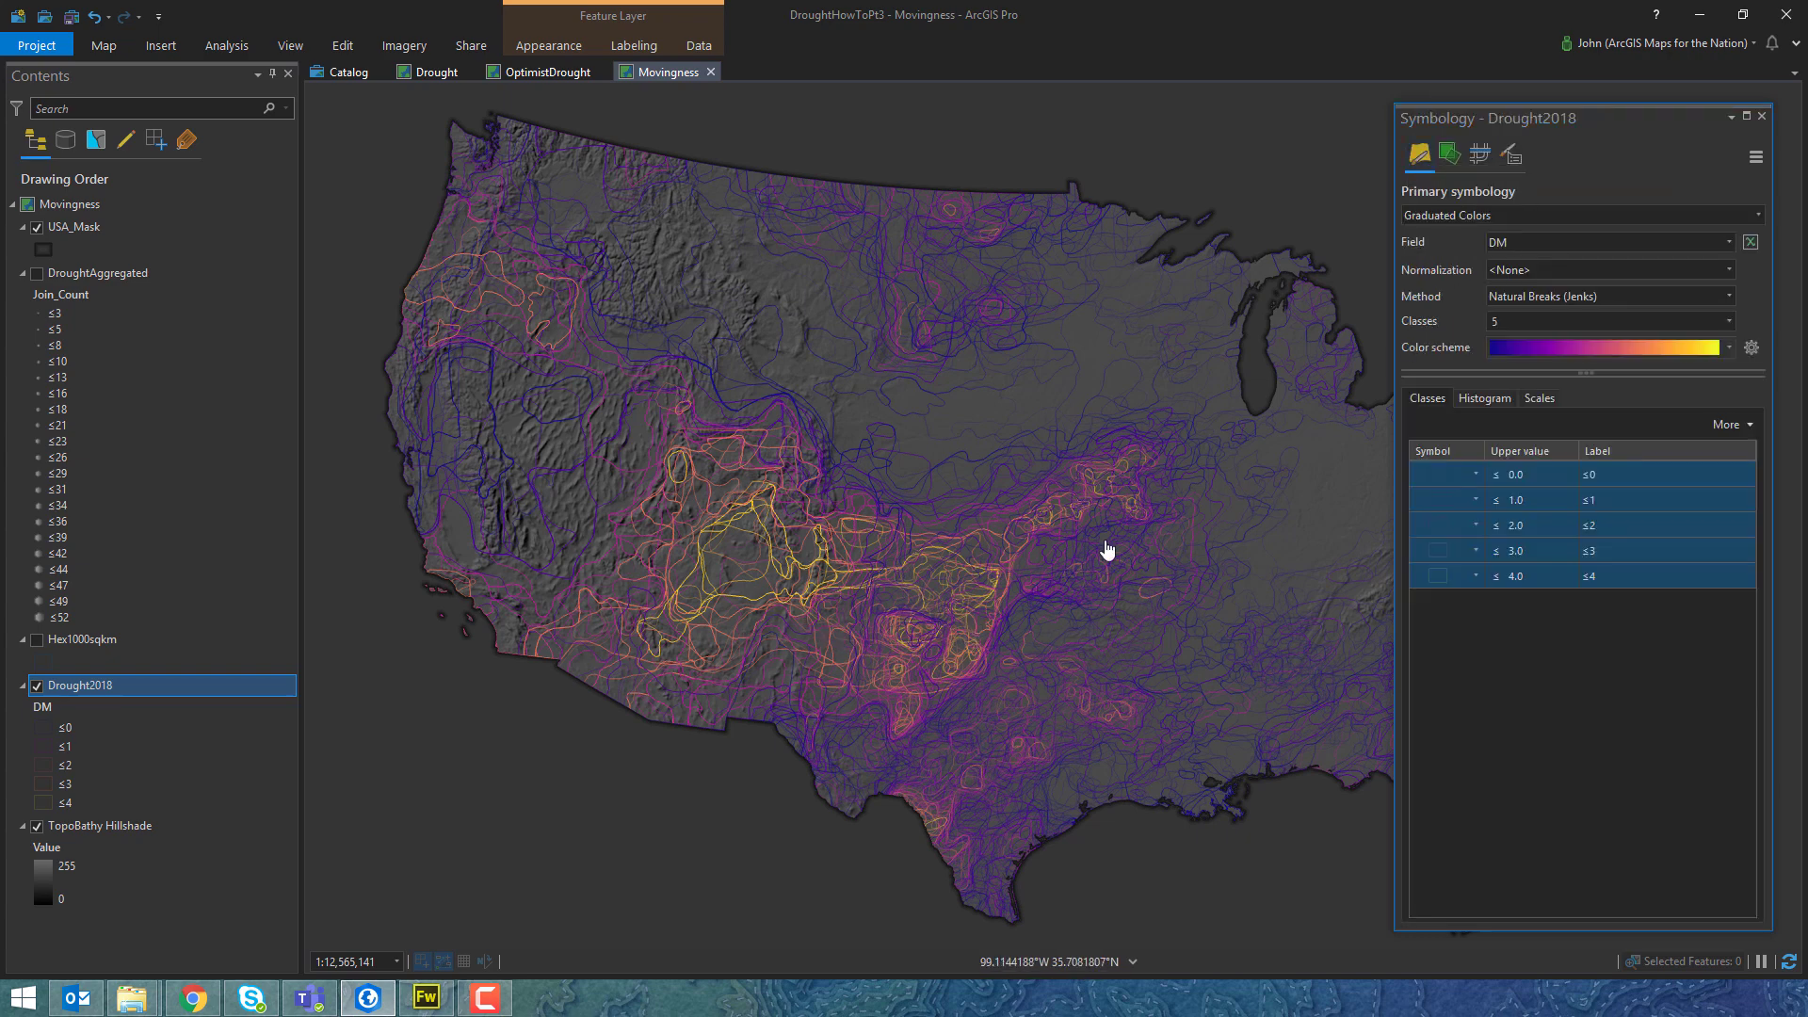
Enable symbol layer drawing for Drought2018 and reverse the class drawing order to run from ≤4 first to ≤0 last.
click(1480, 156)
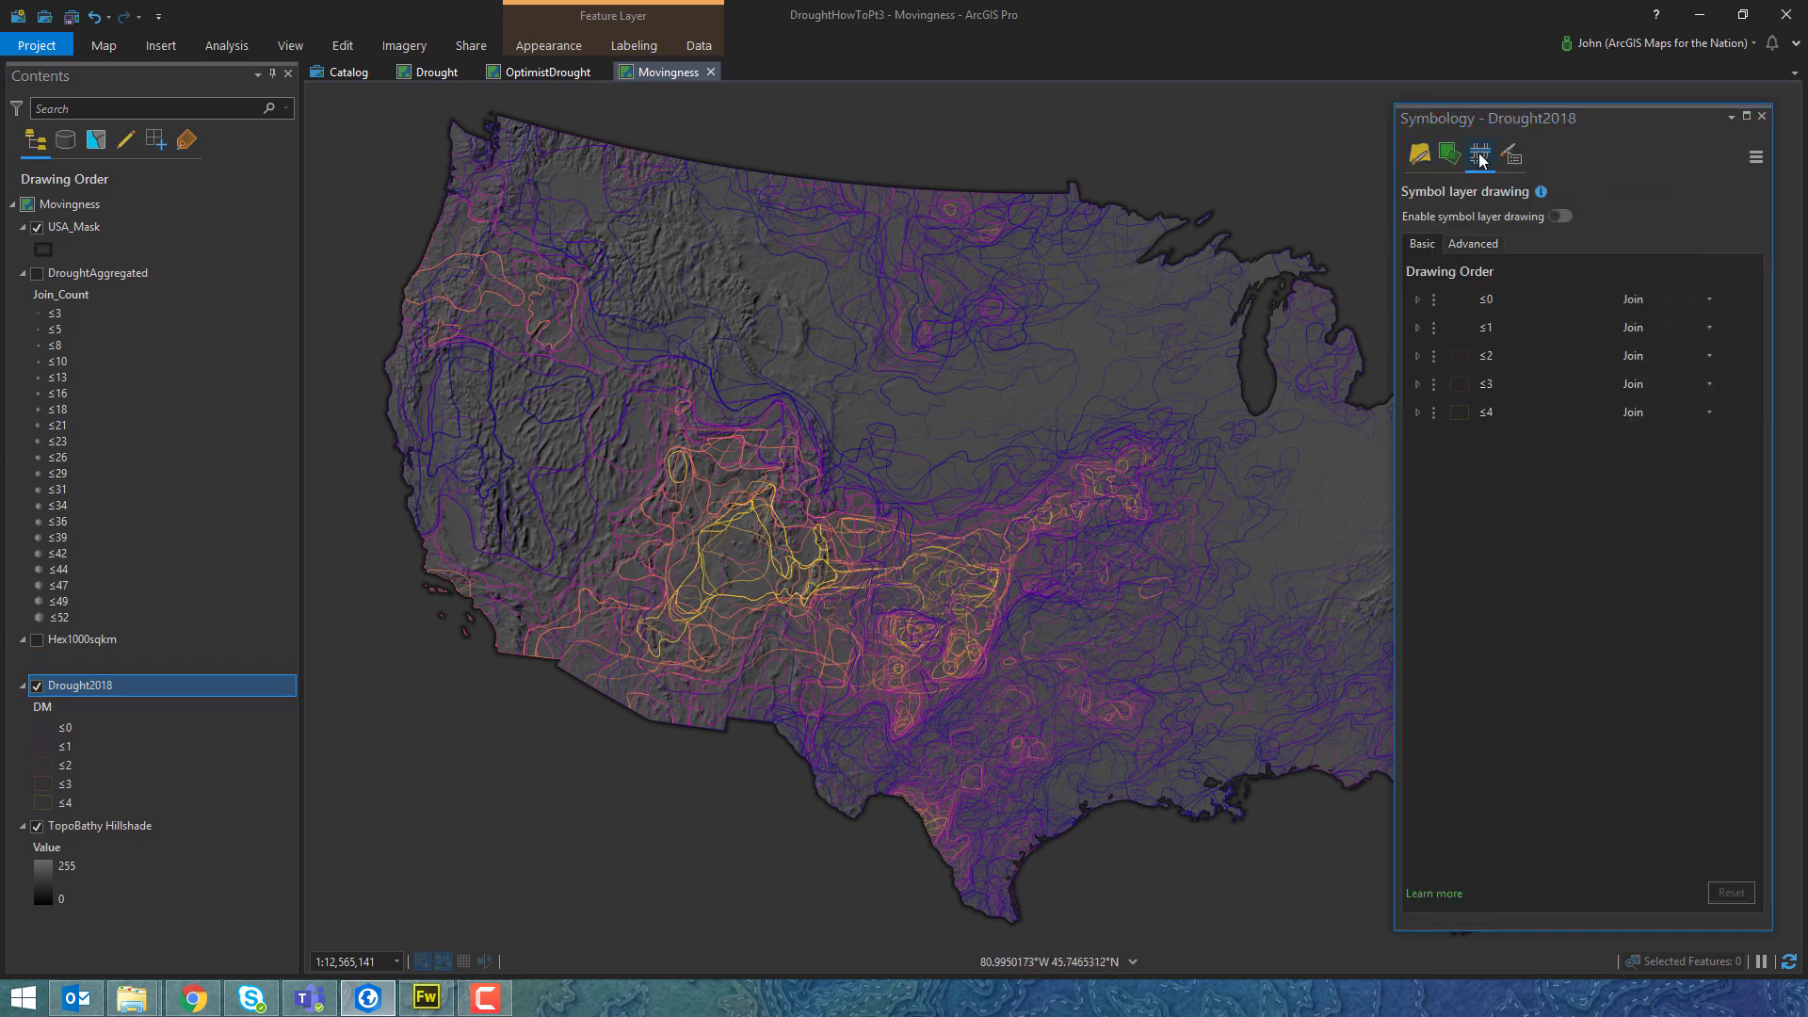
click(1559, 218)
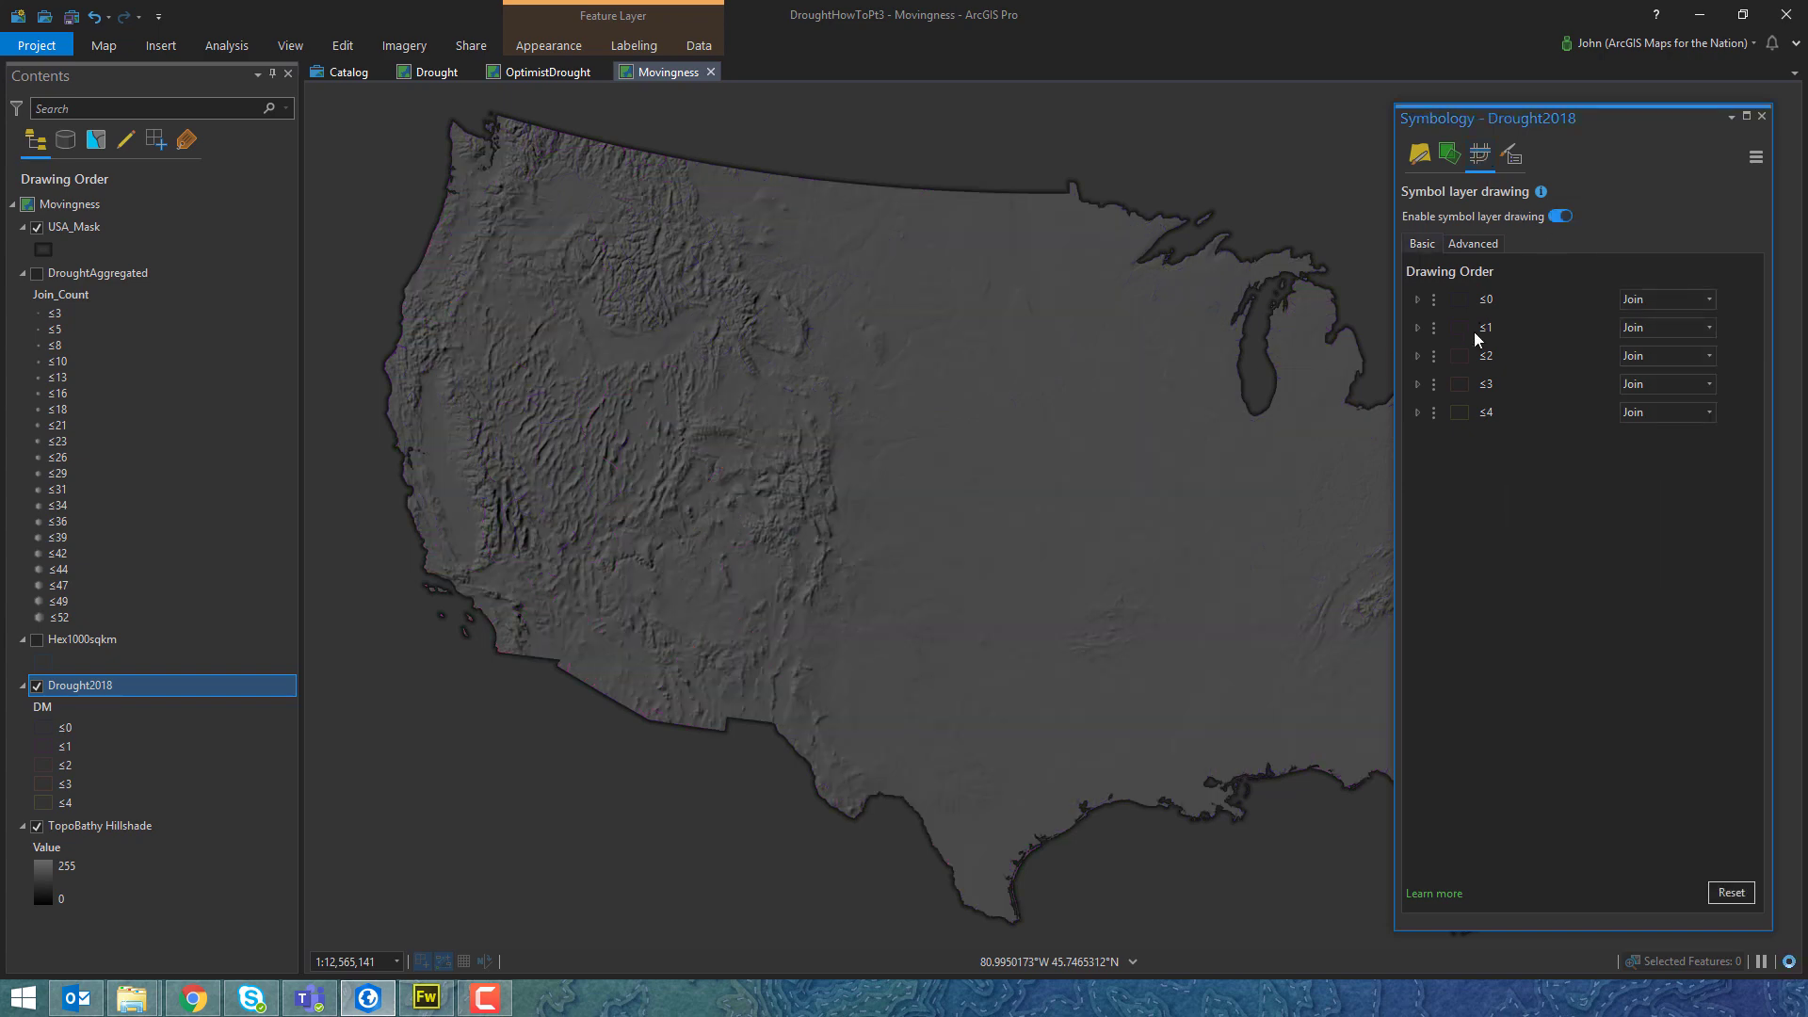
click(1436, 417)
drag(1436, 421, 1439, 299)
mouse_move(1433, 411)
mouse_down()
mouse_move(1431, 318)
mouse_move(1433, 414)
mouse_move(1435, 347)
mouse_move(1435, 411)
mouse_move(1437, 382)
mouse_up()
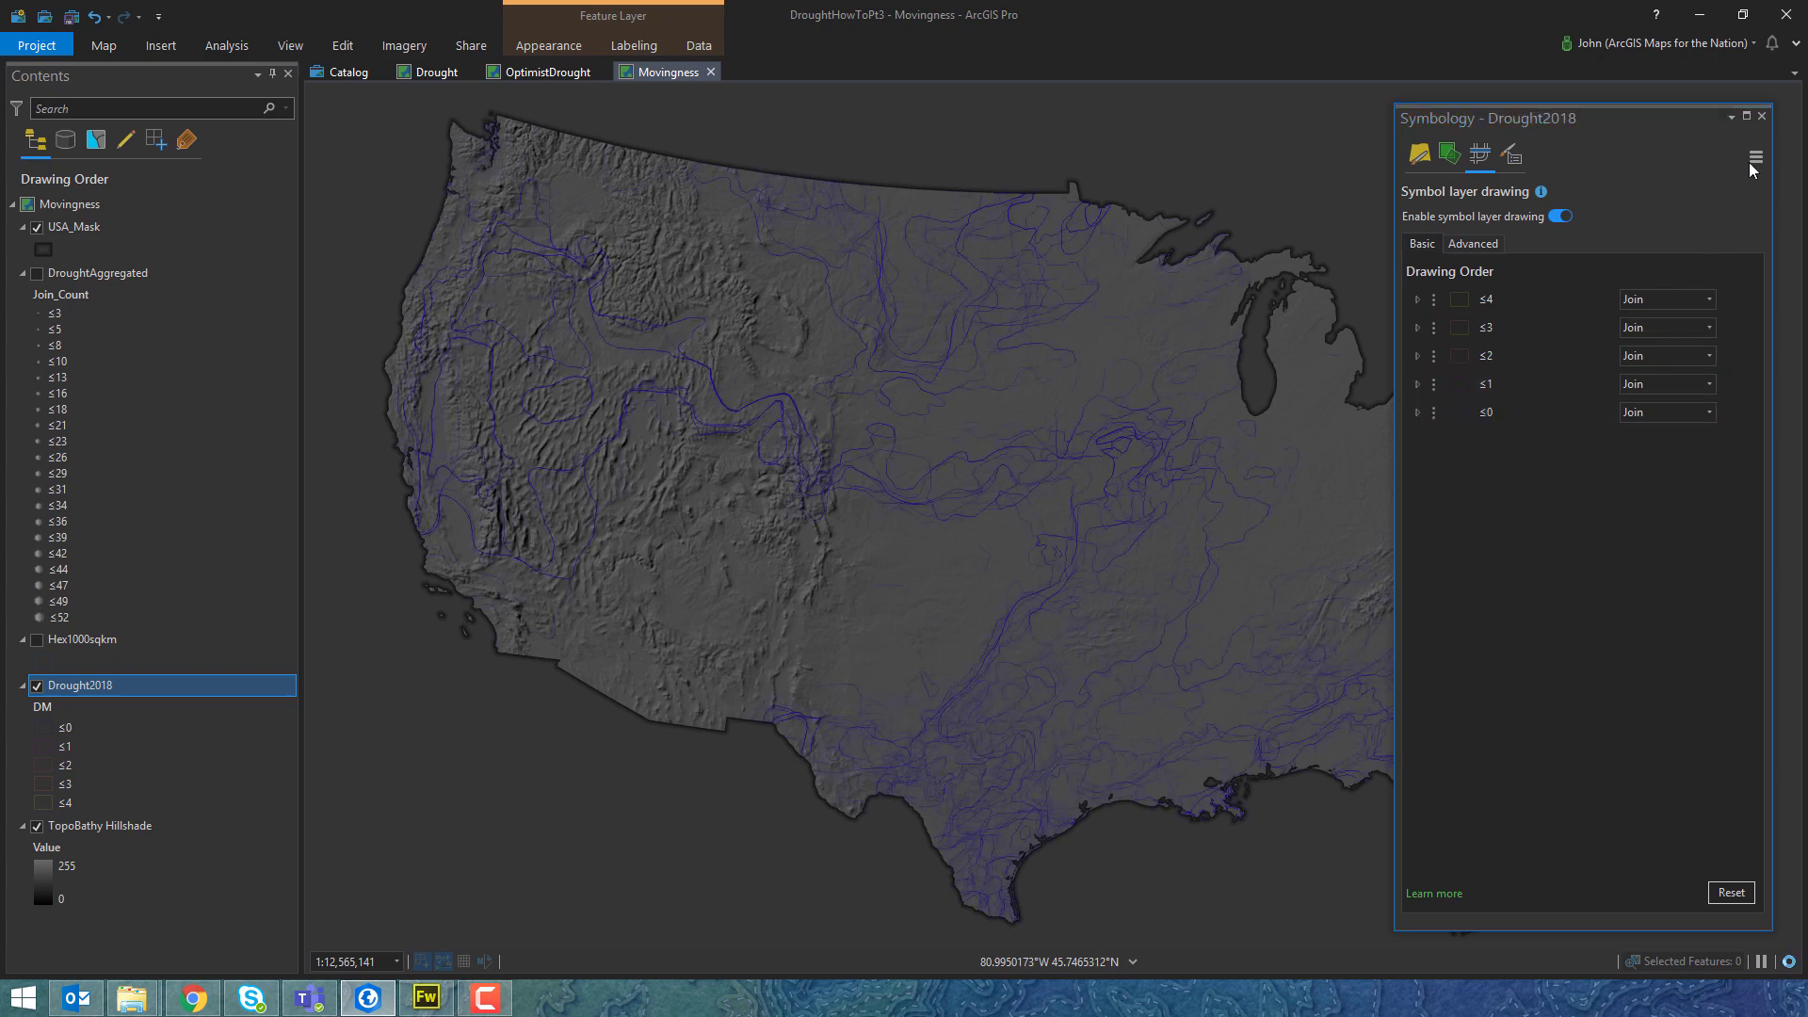
click(1763, 117)
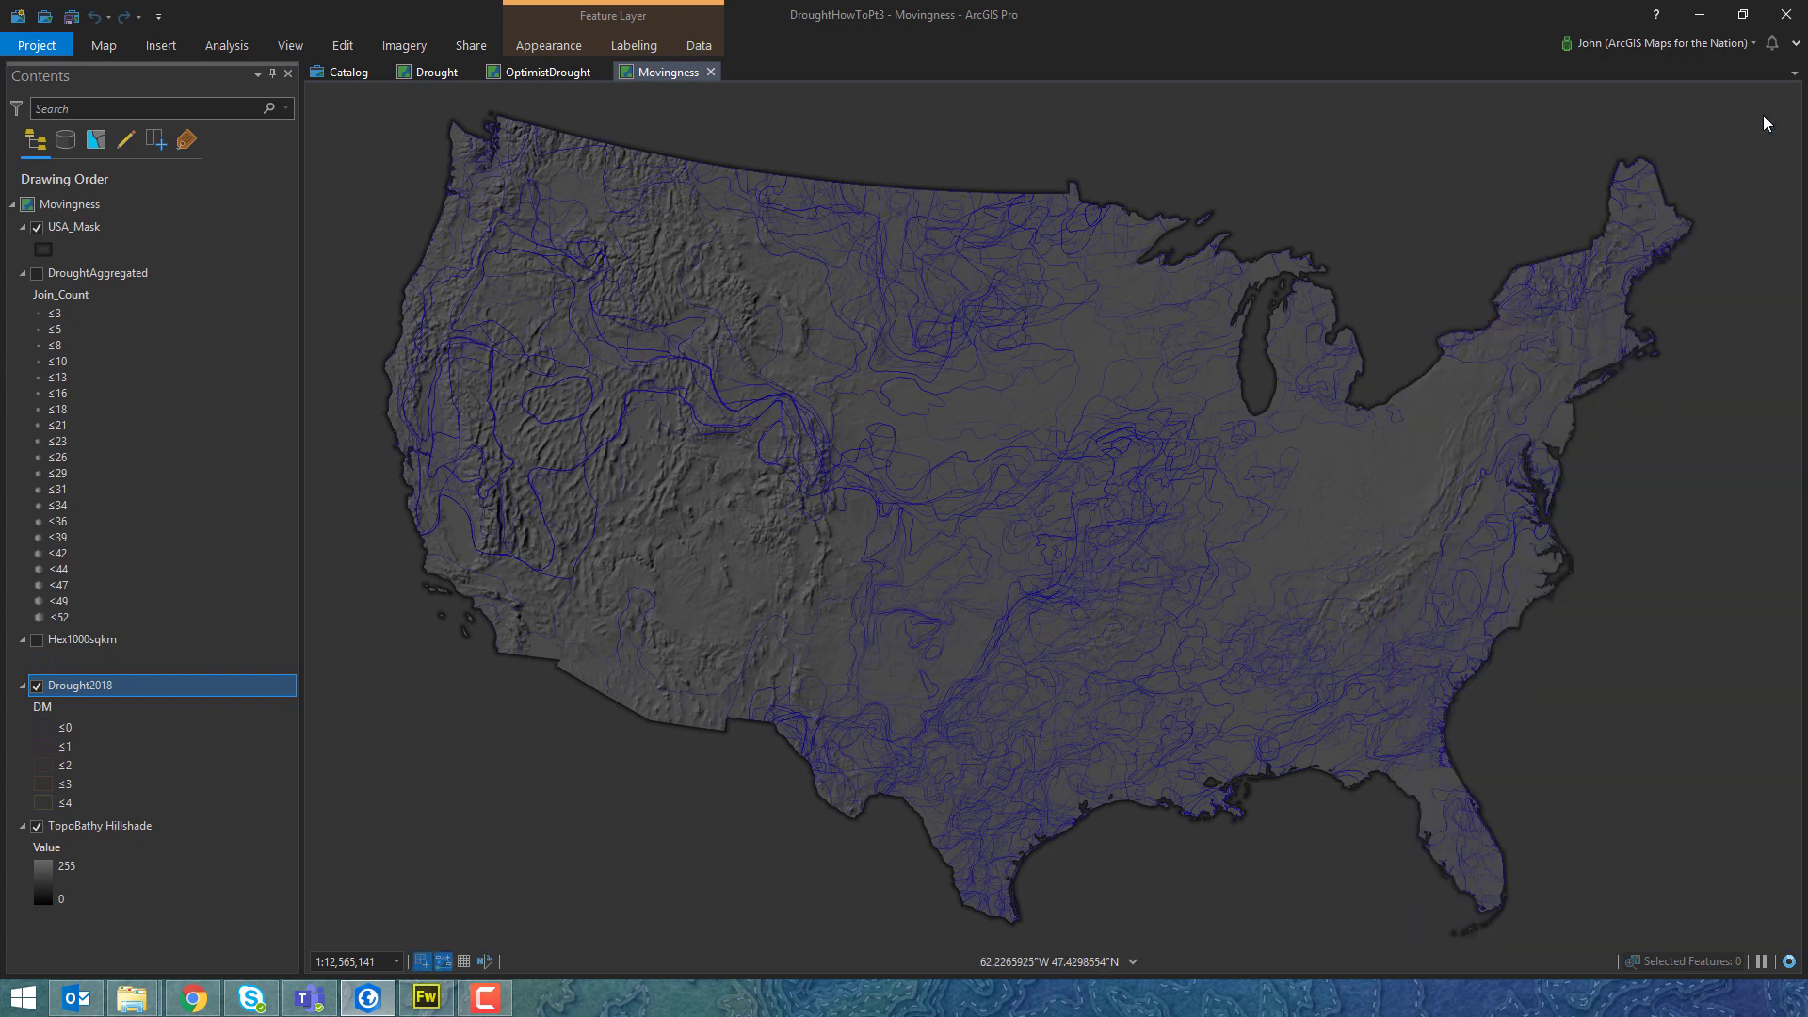